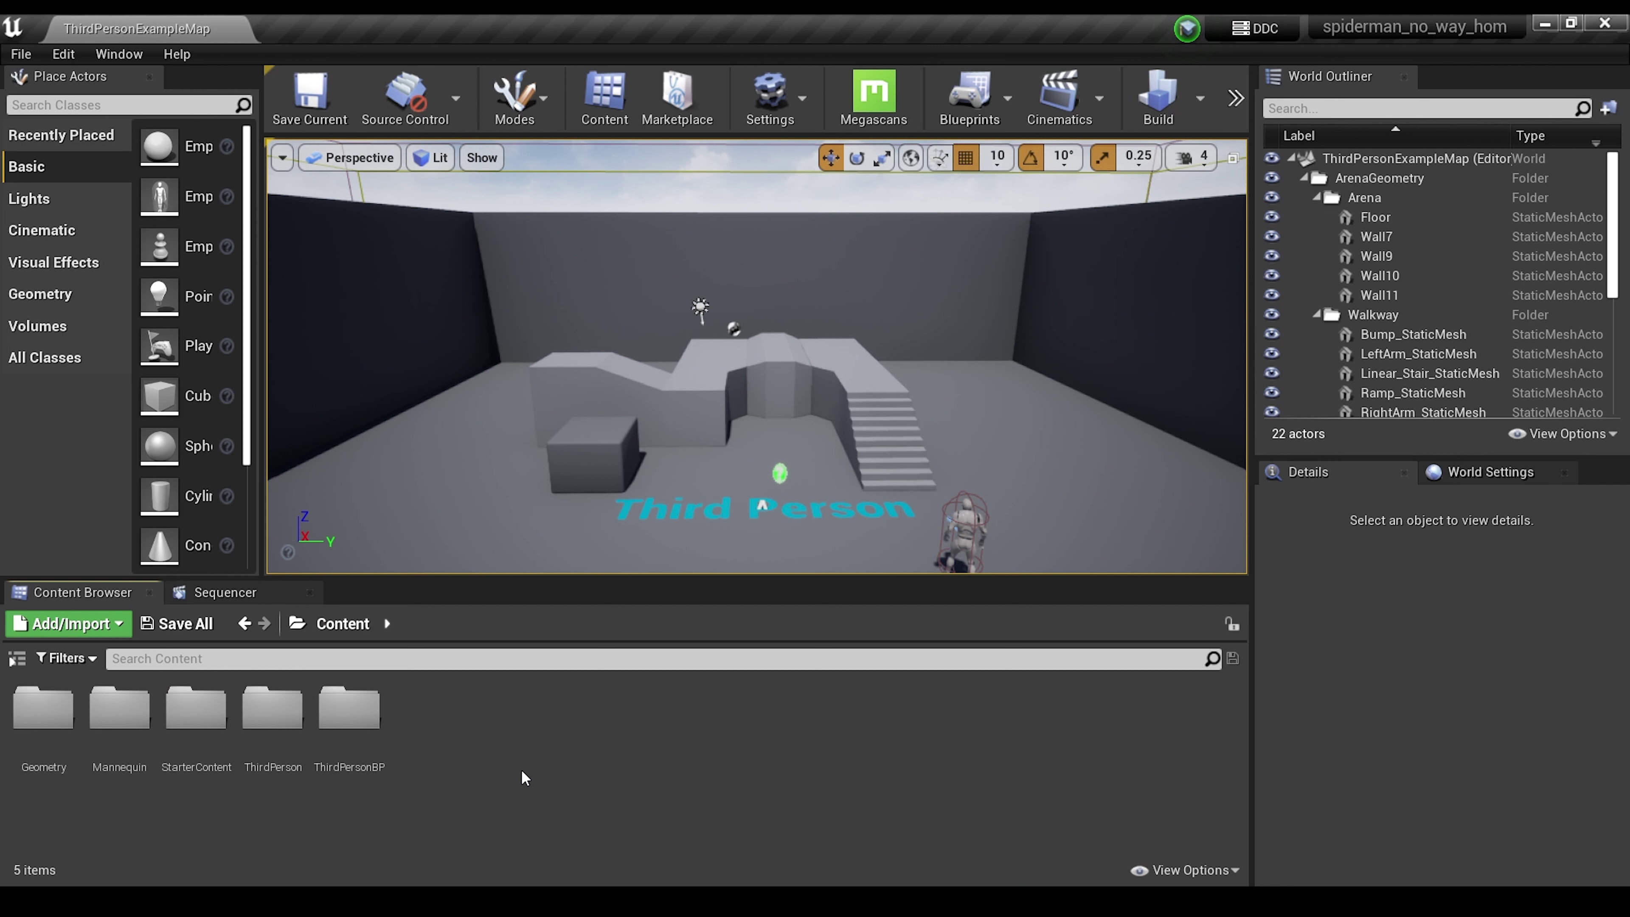
Create a new level named map1 in the Content folder and open it.
{"action": "right_click", "coordinate": [552, 769]}
{"action": "left_click", "coordinate": [622, 273]}
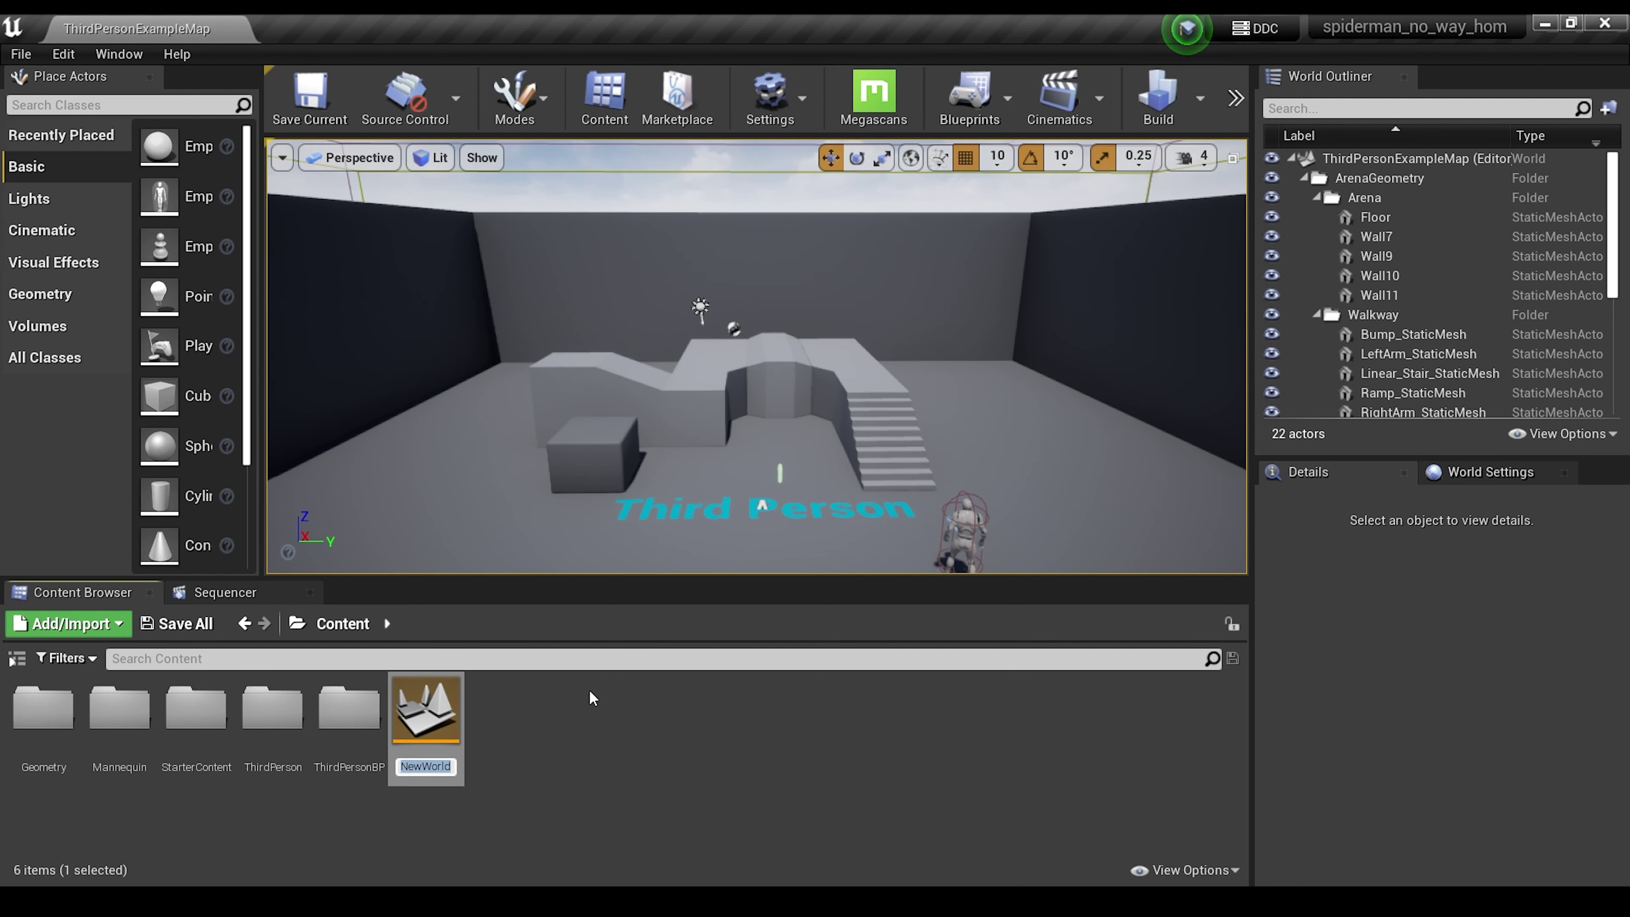
{"action": "type", "text": "map1"}
{"action": "key", "text": "Return"}
{"action": "key", "text": "Return"}
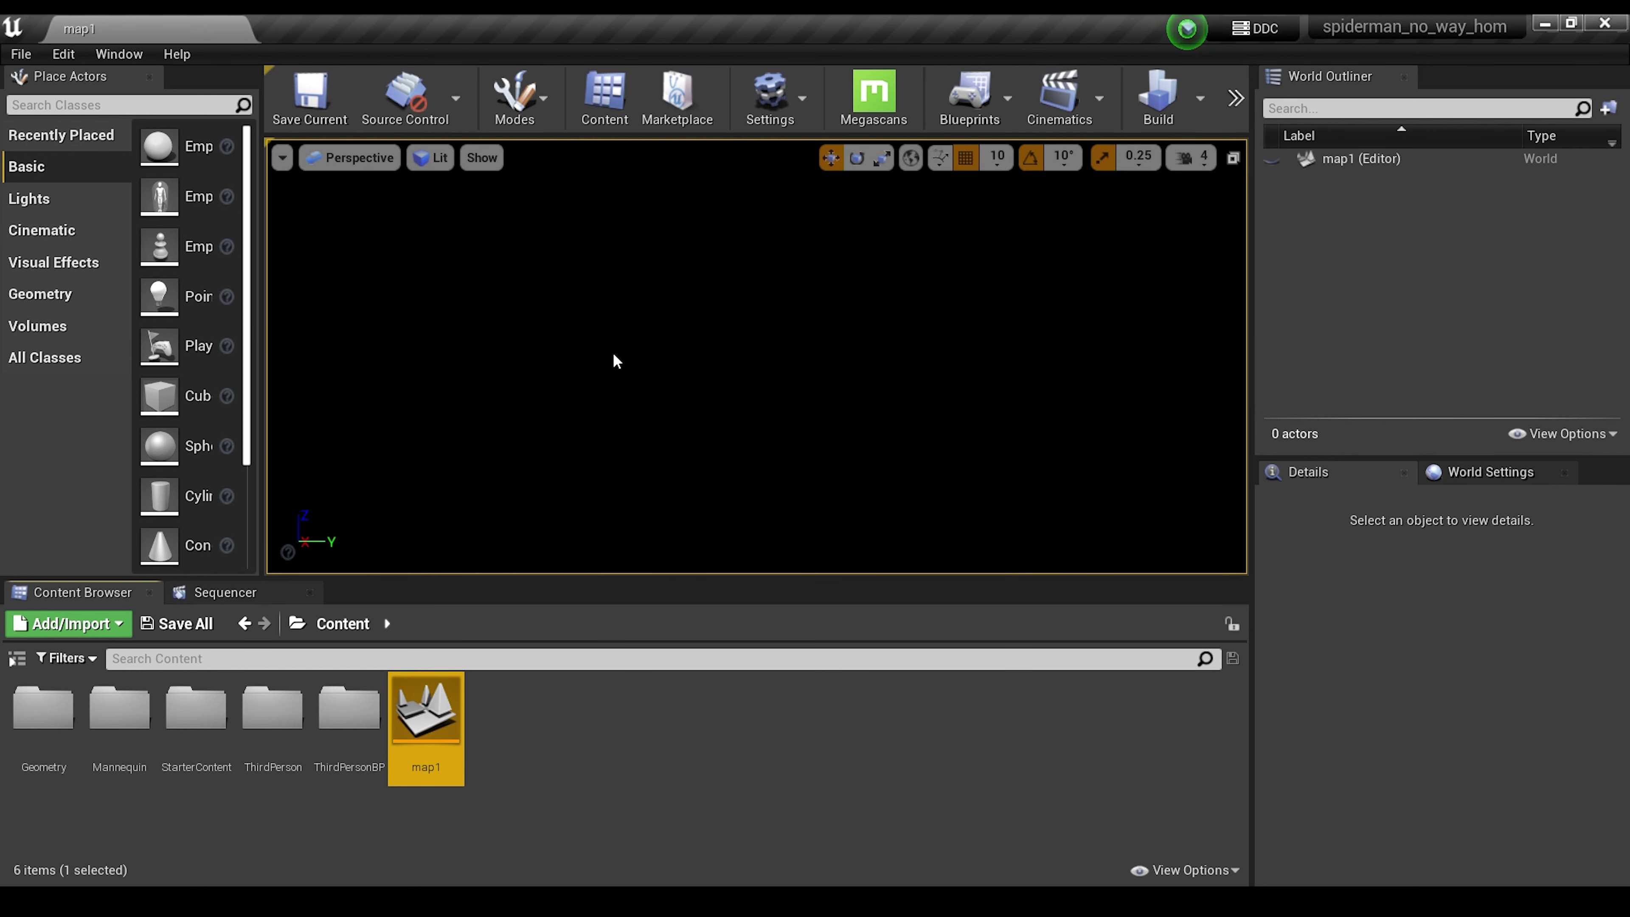
Create a new landscape with 63×63 quad sections, 1×1 section per component and 8 × 8 components.
{"action": "left_click", "coordinate": [541, 100]}
{"action": "left_click", "coordinate": [532, 170]}
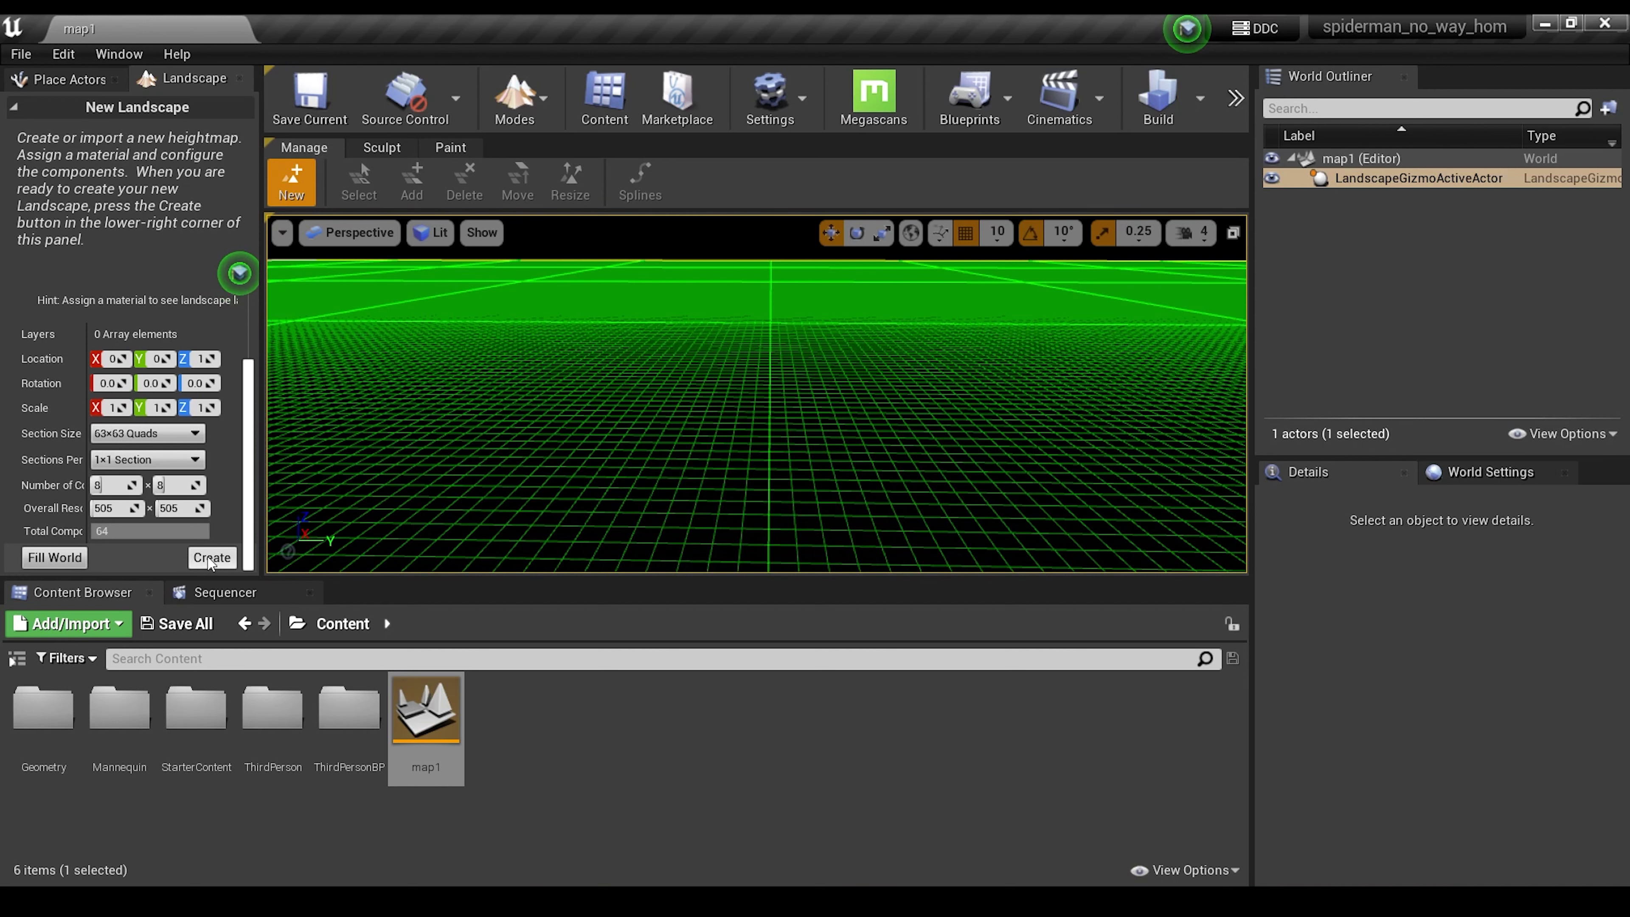
{"action": "left_click", "coordinate": [212, 557]}
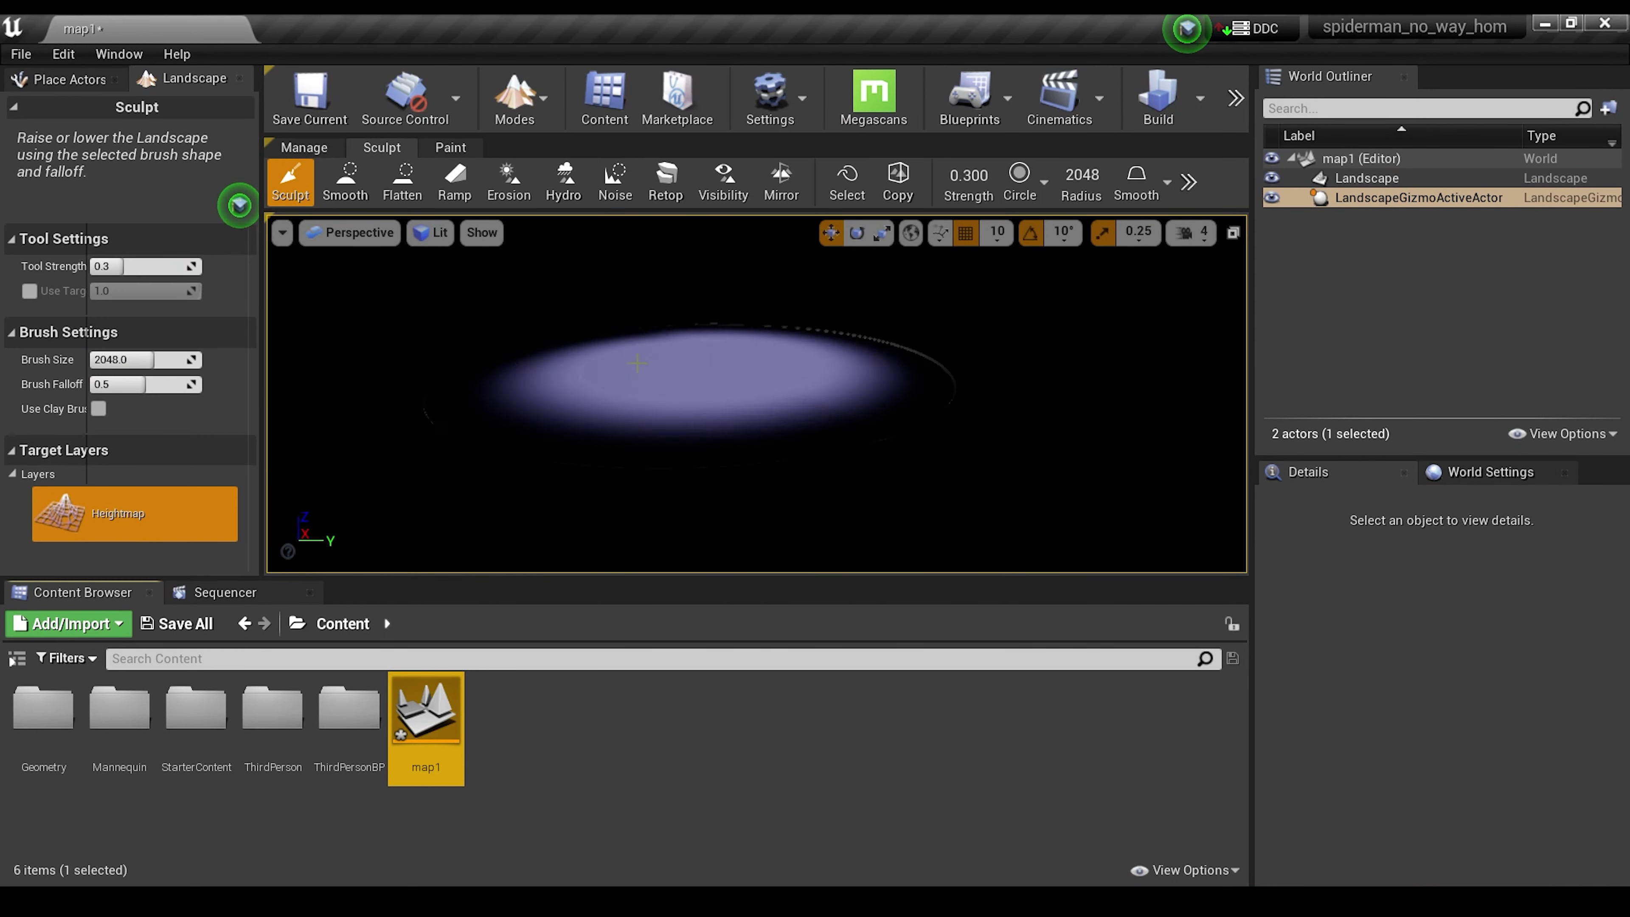
Leave landscape editing and place a Directional Light on the landscape.
{"action": "left_click", "coordinate": [527, 93]}
{"action": "left_click", "coordinate": [548, 188]}
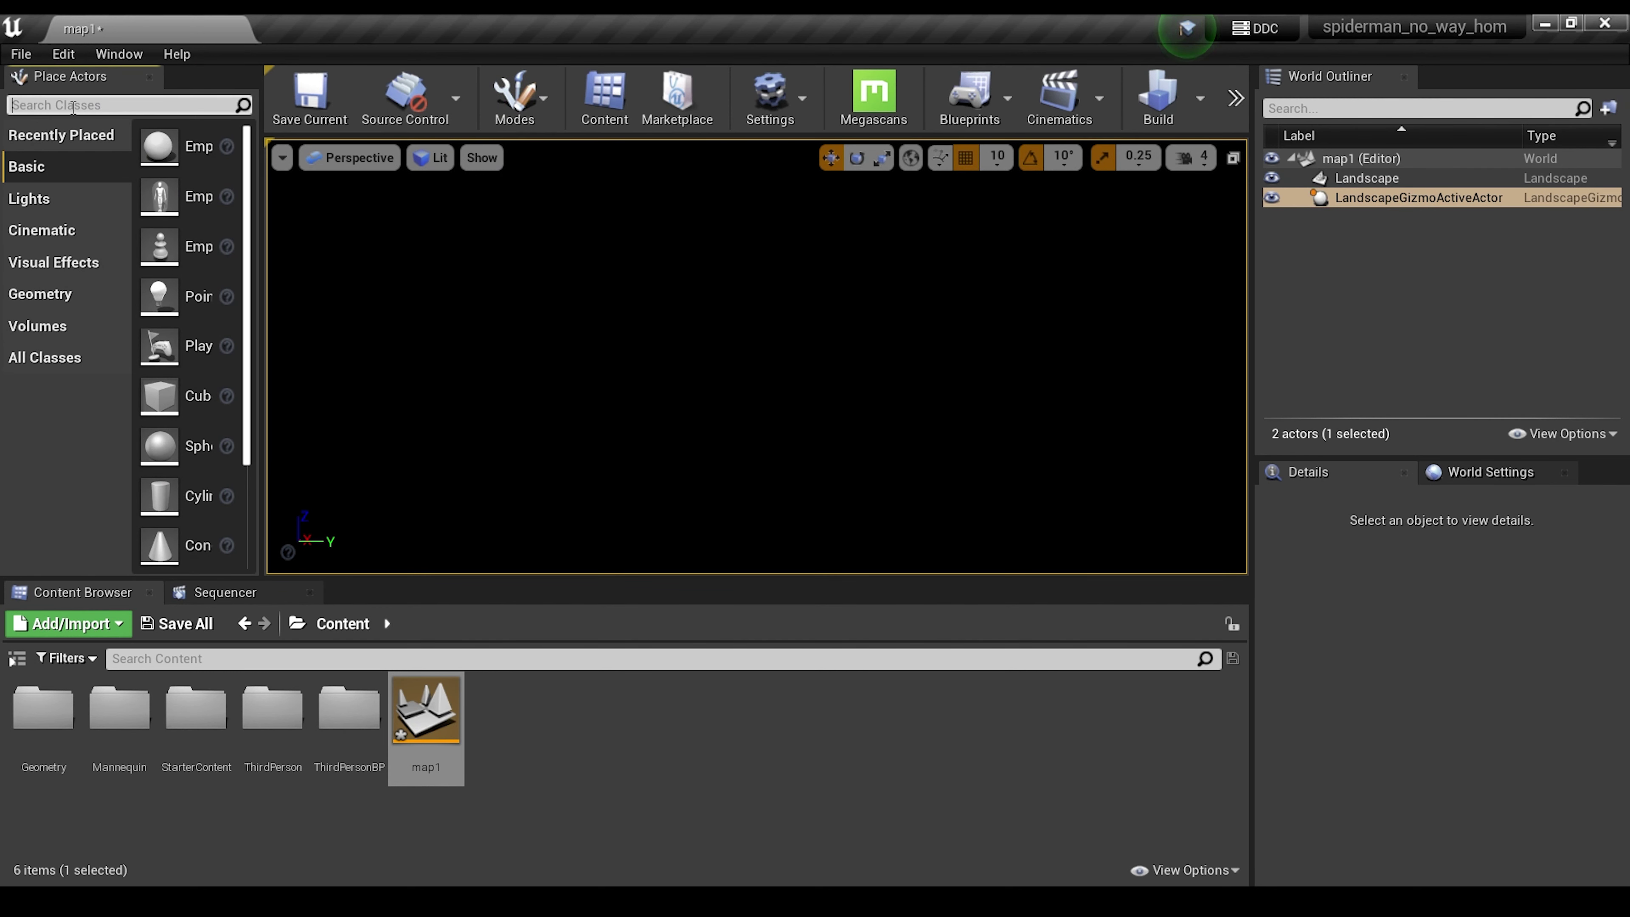
{"action": "type", "text": "direct"}
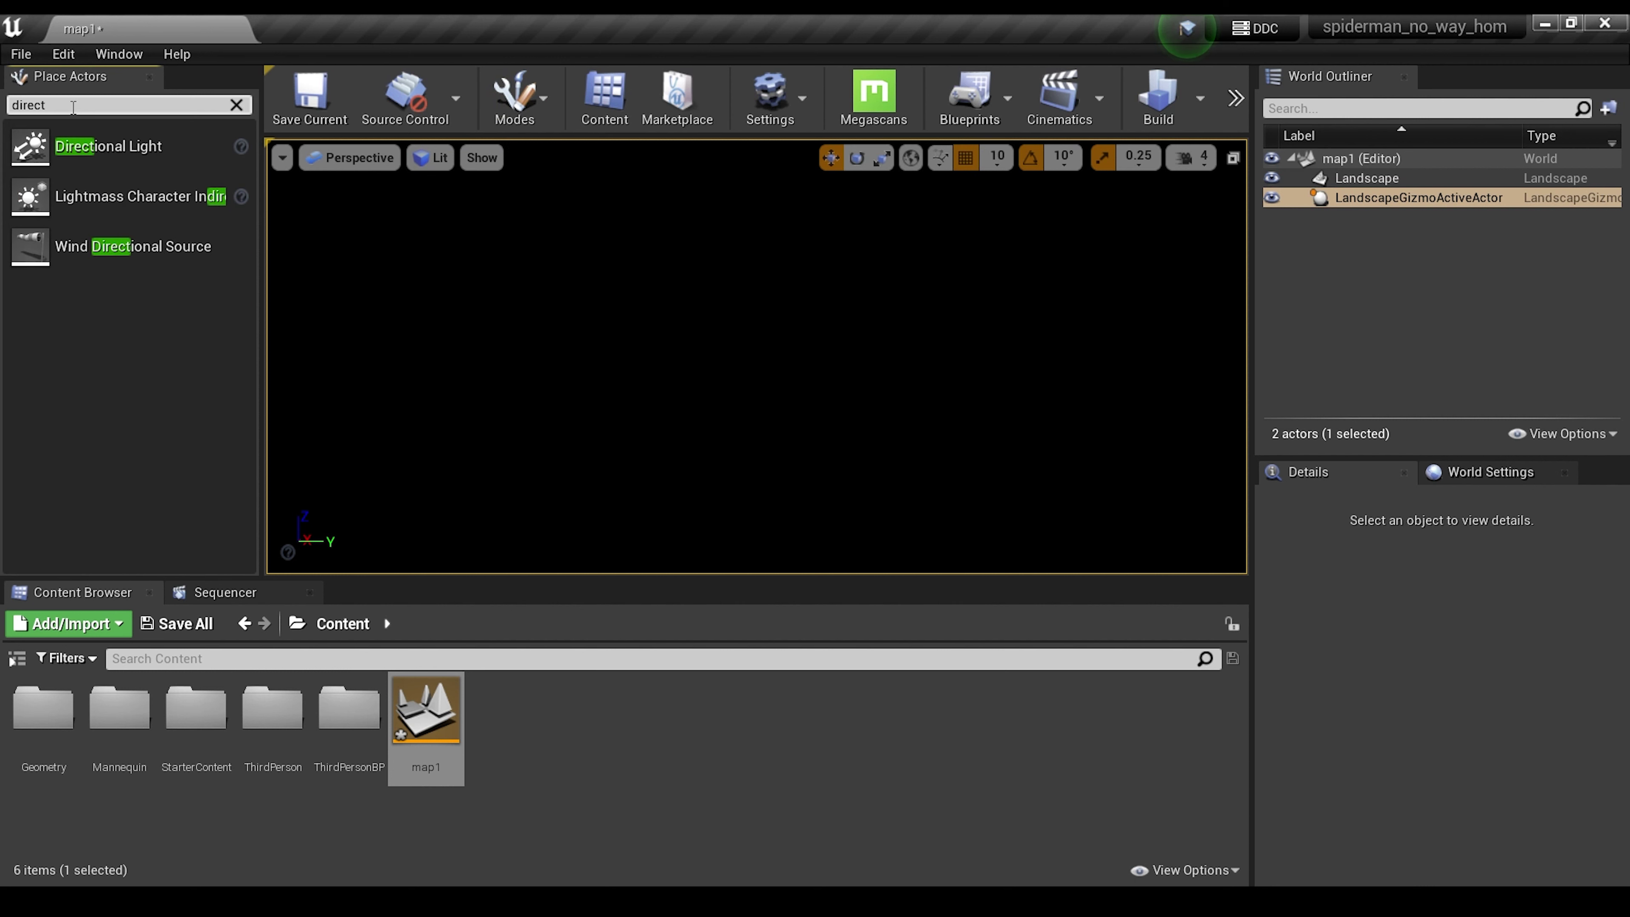
{"action": "left_click_drag", "start_coordinate": [102, 146], "coordinate": [696, 385]}
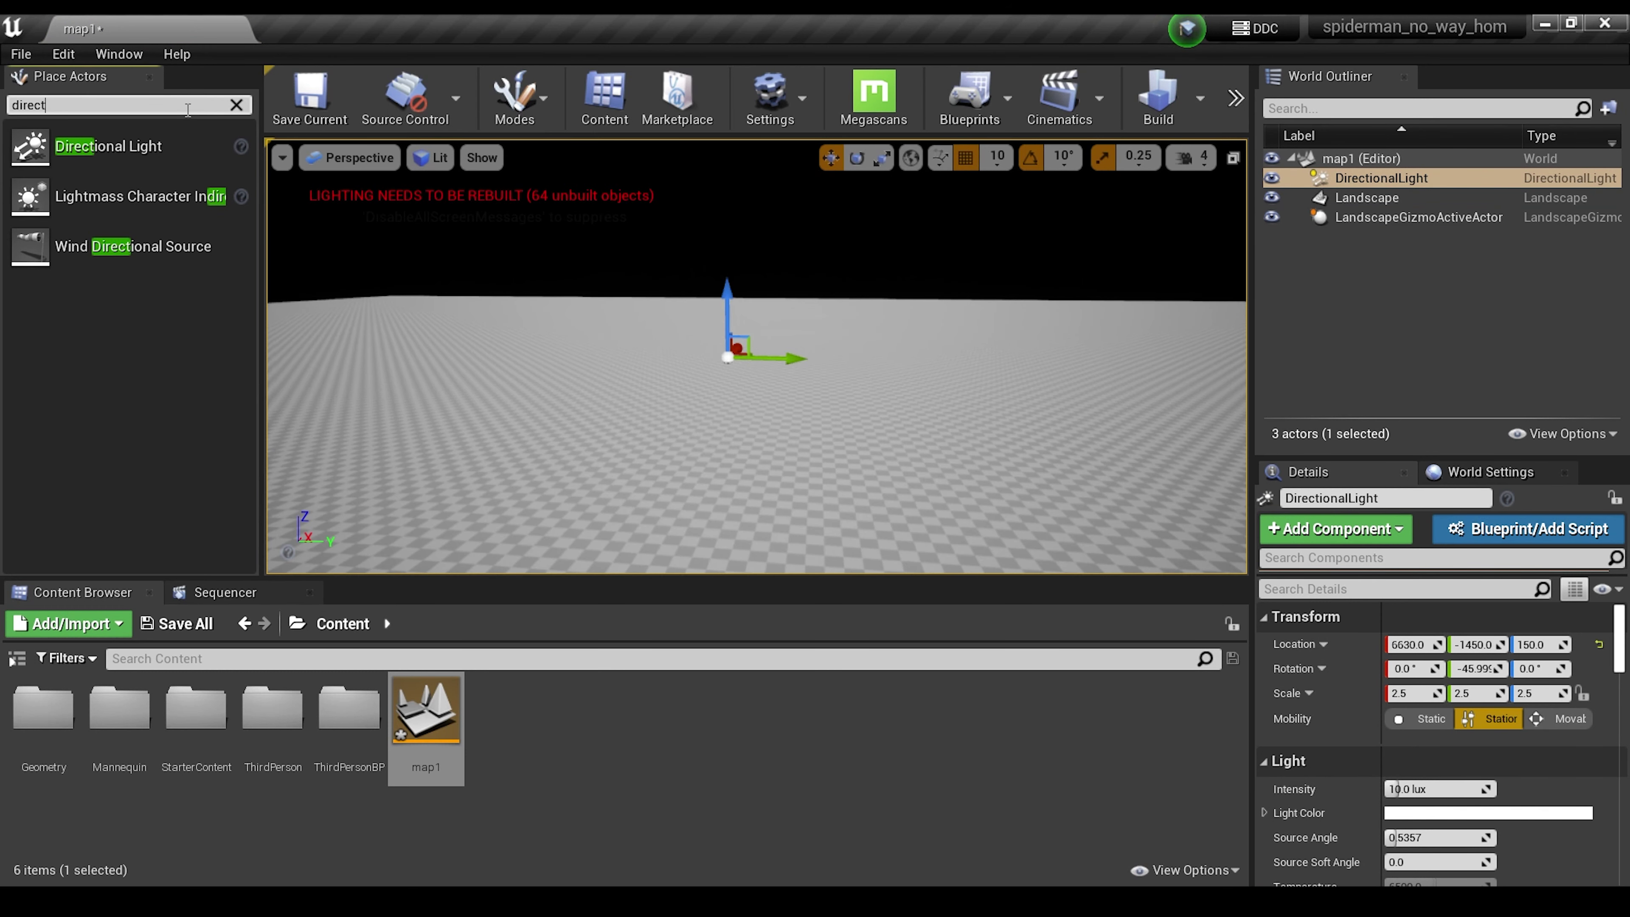
Find the Sky Atmosphere actor and place it in the level.
{"action": "key", "text": "BackSpace"}
{"action": "key", "text": "BackSpace"}
{"action": "key", "text": "BackSpace"}
{"action": "key", "text": "BackSpace"}
{"action": "key", "text": "BackSpace"}
{"action": "key", "text": "BackSpace"}
{"action": "type", "text": "sky atmo"}
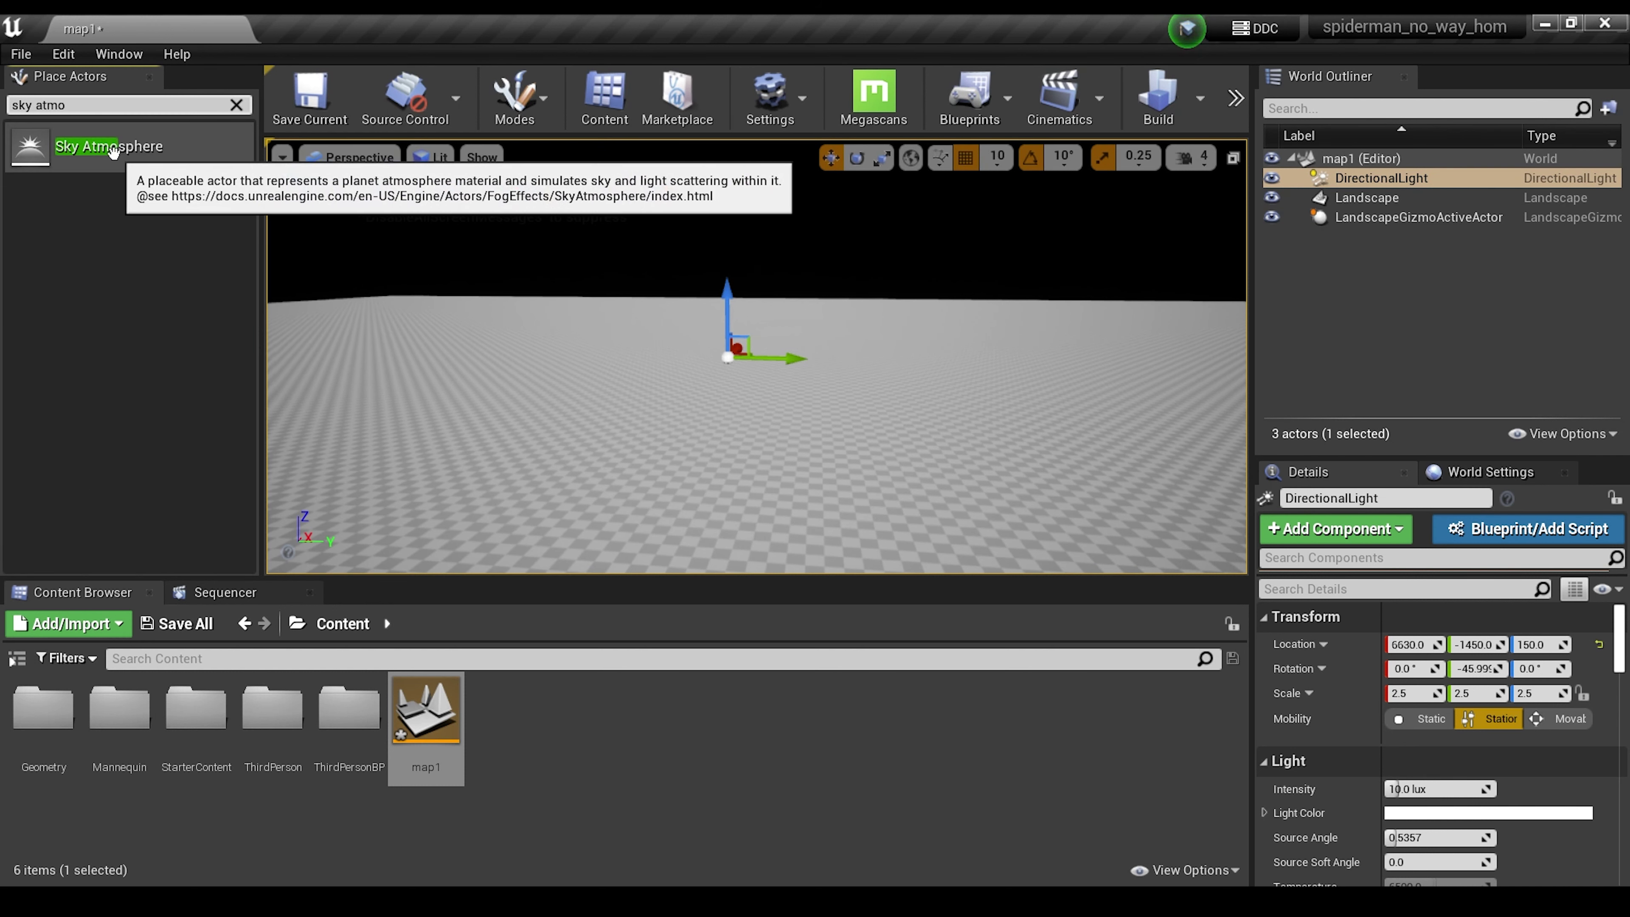
{"action": "left_click_drag", "start_coordinate": [128, 146], "coordinate": [655, 385]}
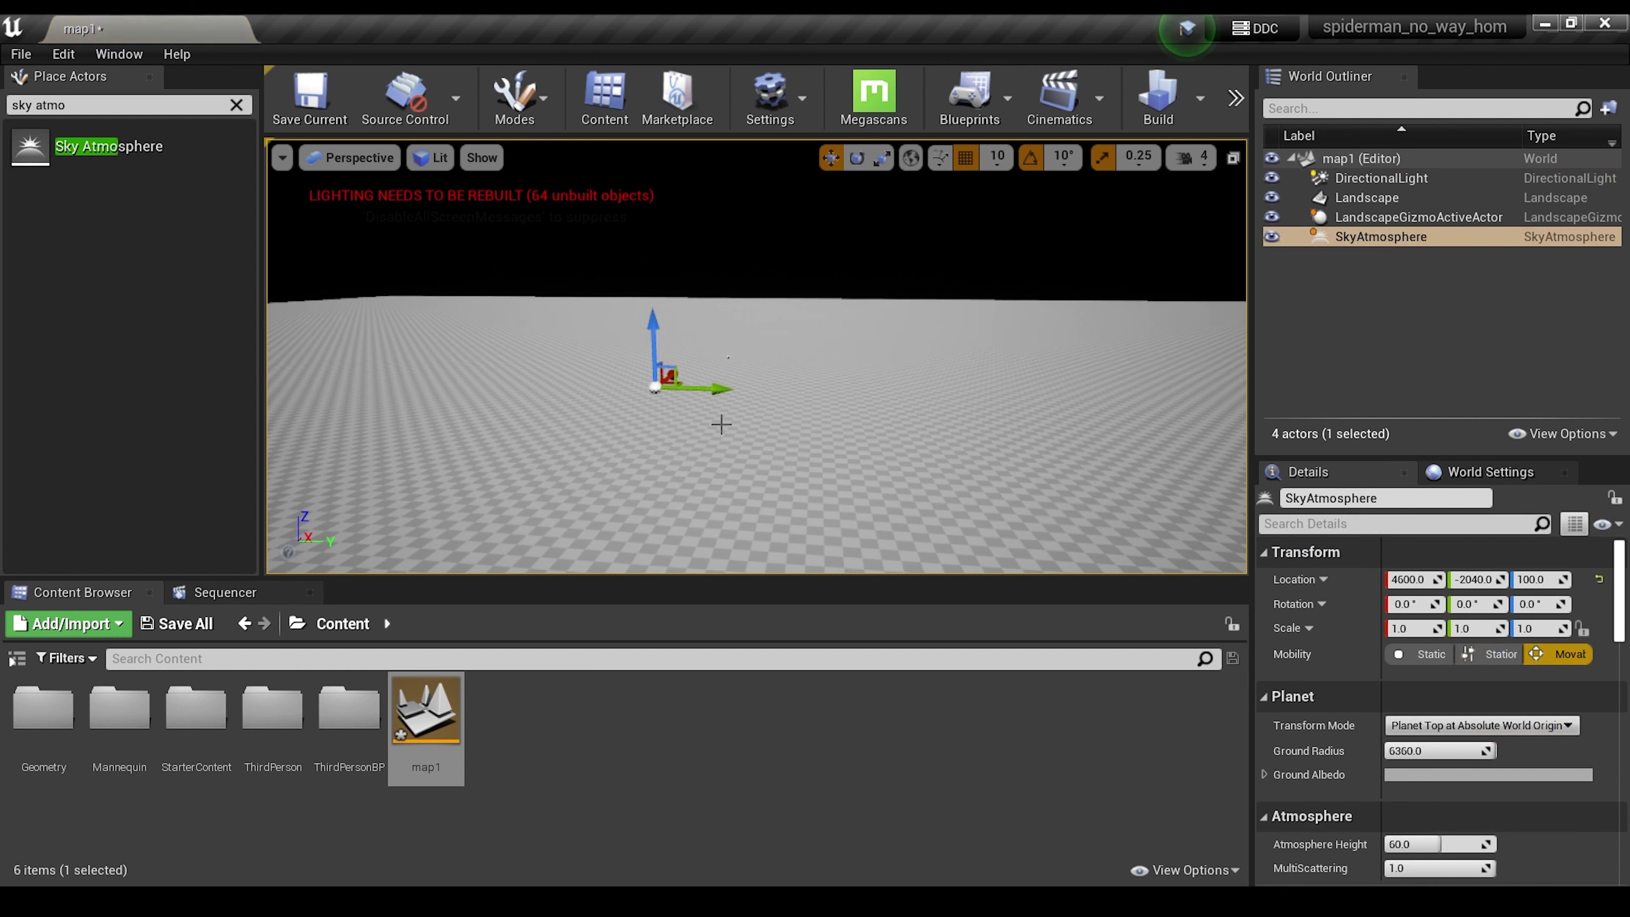
Set the directional light's mobility to Movable and enable its Atmosphere Sun Light option.
{"action": "left_click", "coordinate": [1360, 184]}
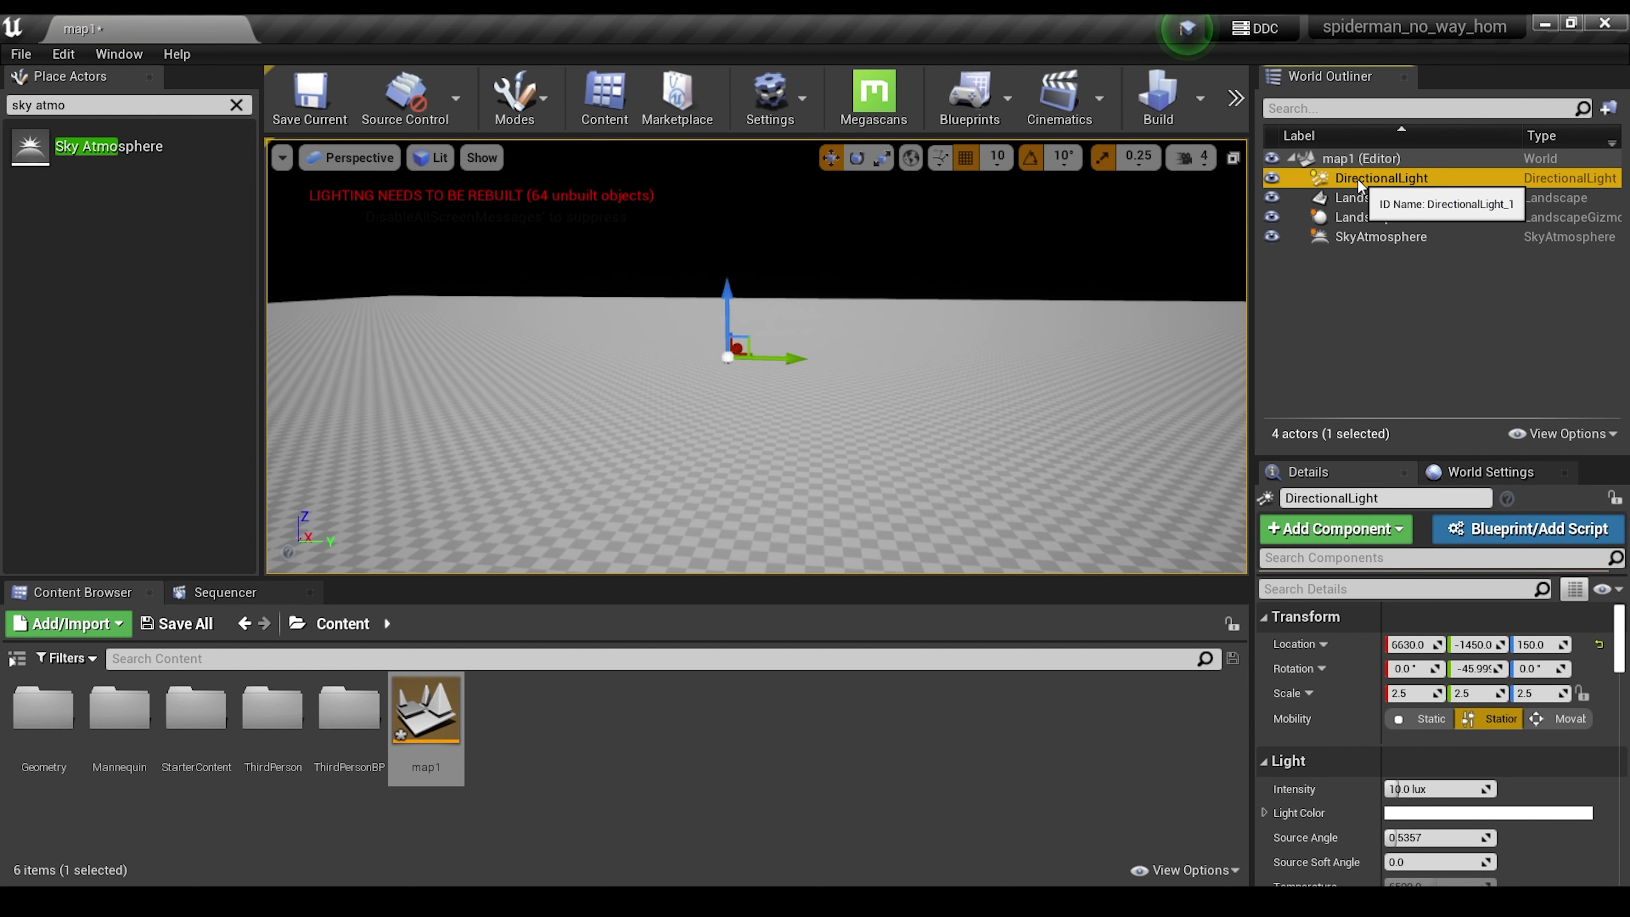
{"action": "left_click", "coordinate": [1544, 719]}
{"action": "scroll", "coordinate": [1445, 700], "scroll_direction": "down", "scroll_amount": 2}
{"action": "scroll", "coordinate": [1445, 695], "scroll_direction": "down", "scroll_amount": 10}
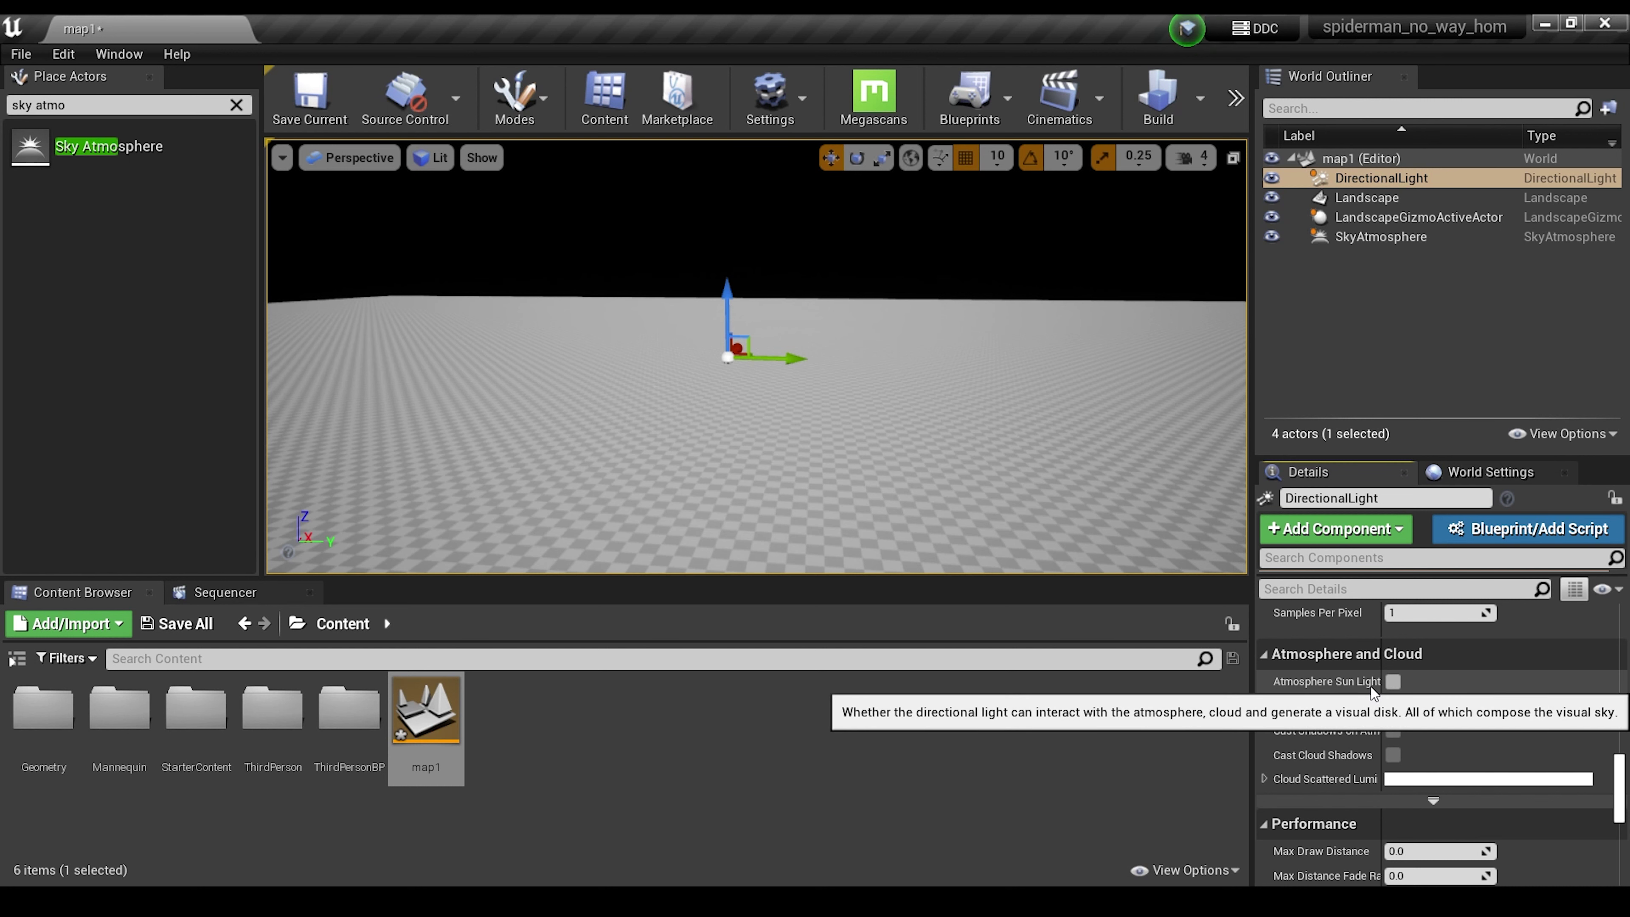
{"action": "left_click", "coordinate": [1392, 681]}
{"action": "right_click_drag", "start_coordinate": [865, 487], "coordinate": [908, 463]}
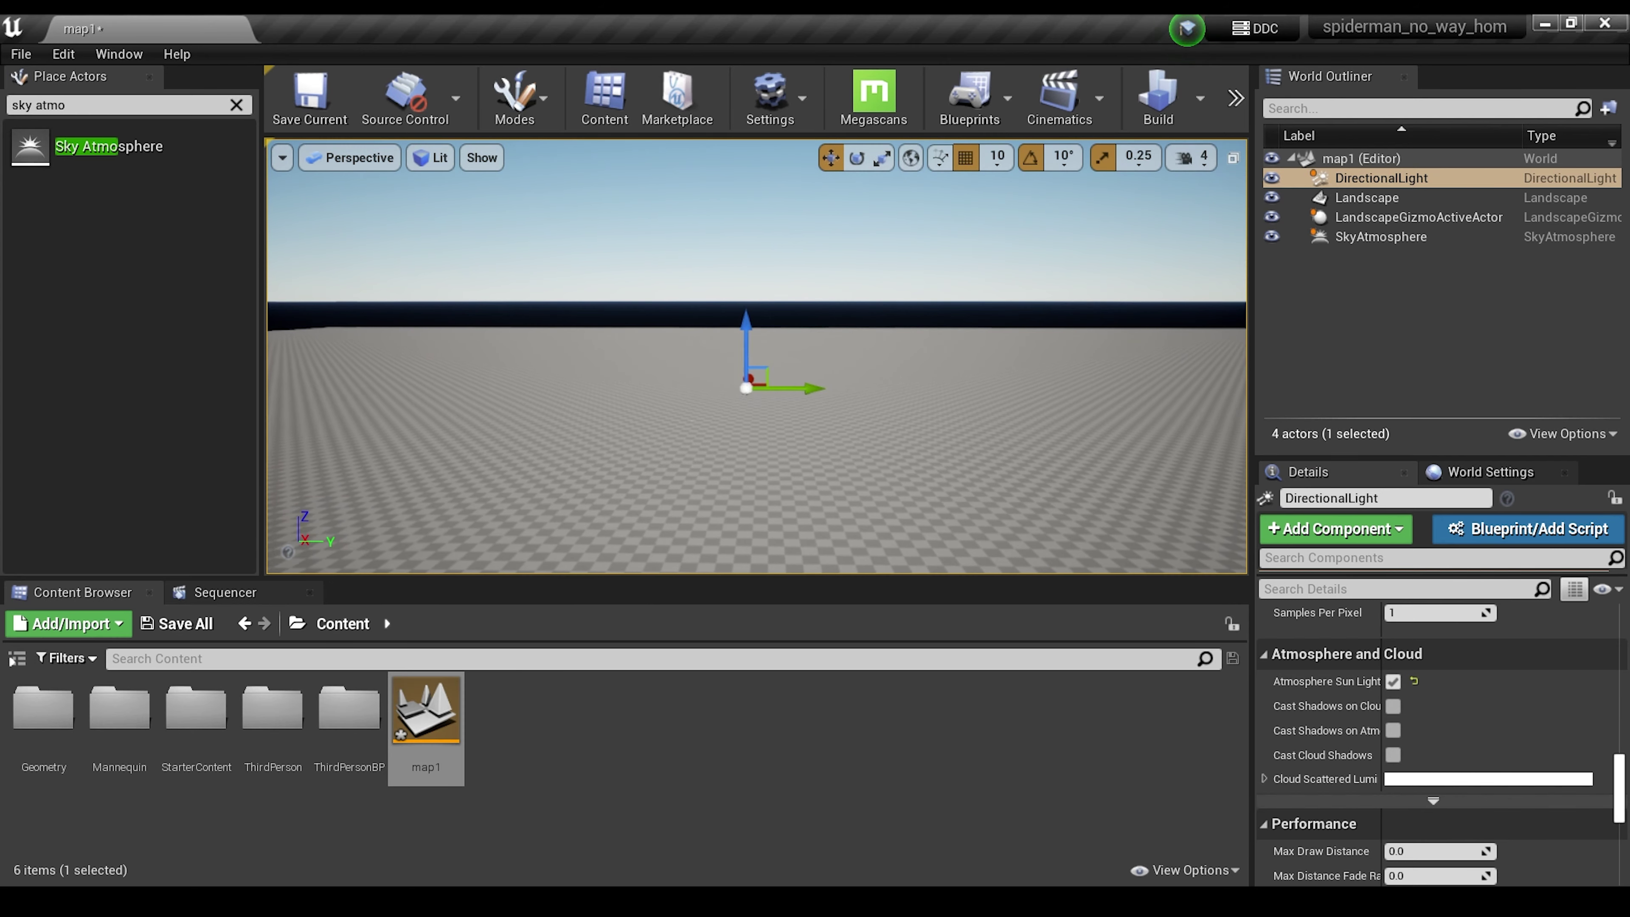
Find the Volumetric Cloud actor and place it in the level.
{"action": "left_click", "coordinate": [237, 105]}
{"action": "right_click_drag", "start_coordinate": [737, 319], "coordinate": [737, 289]}
{"action": "left_click", "coordinate": [93, 104]}
{"action": "type", "text": "vo"}
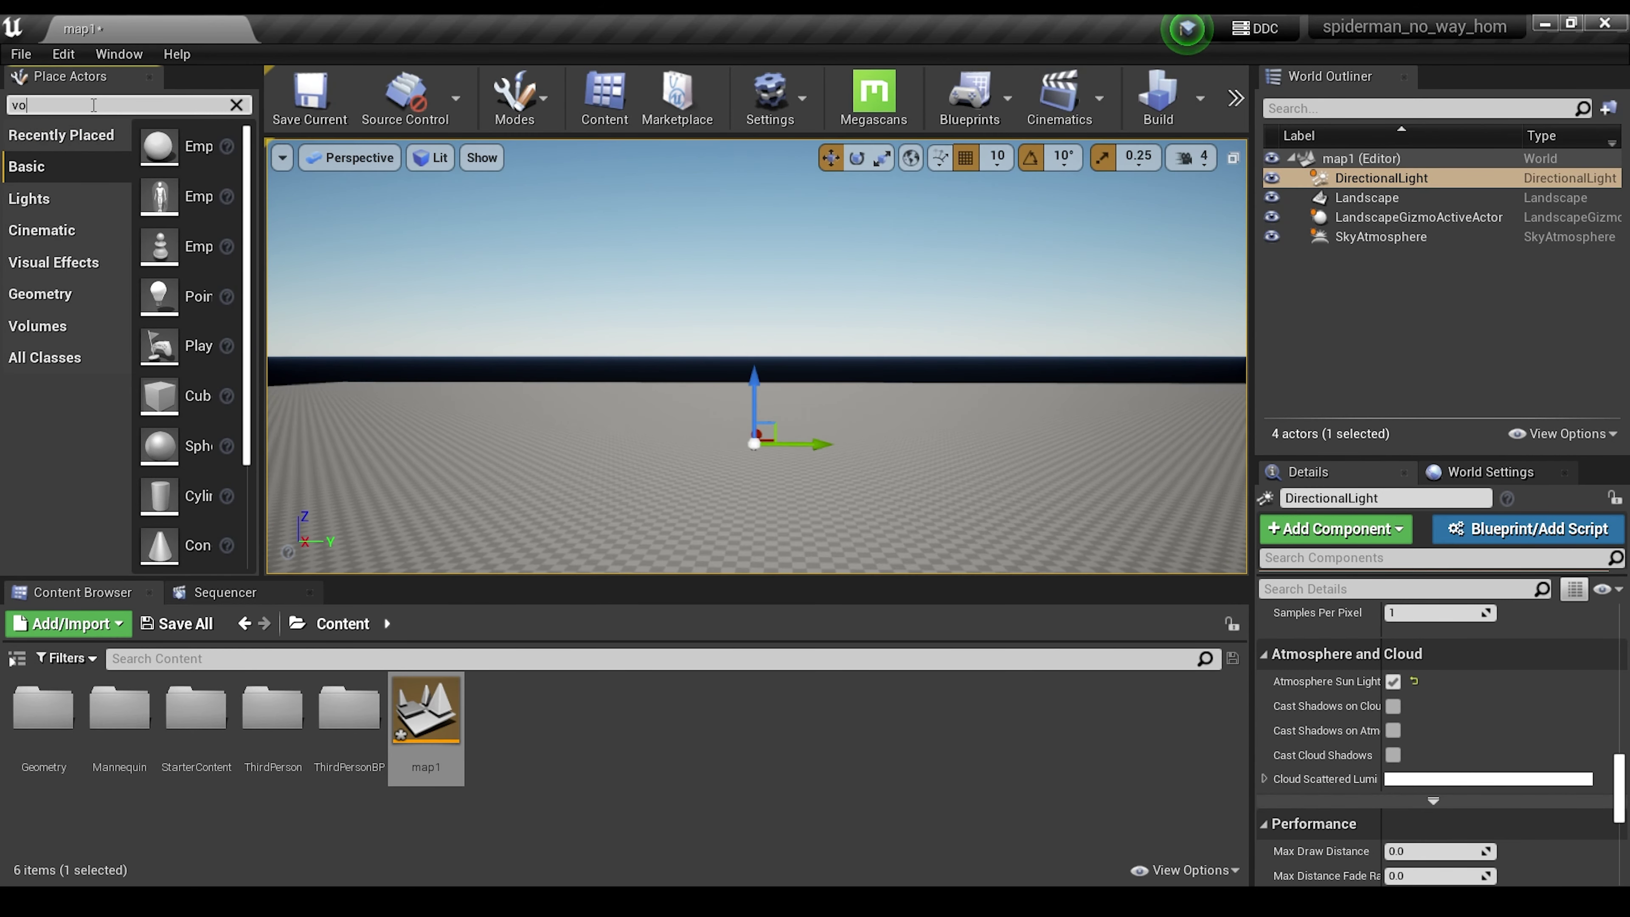
{"action": "type", "text": "lumetric c"}
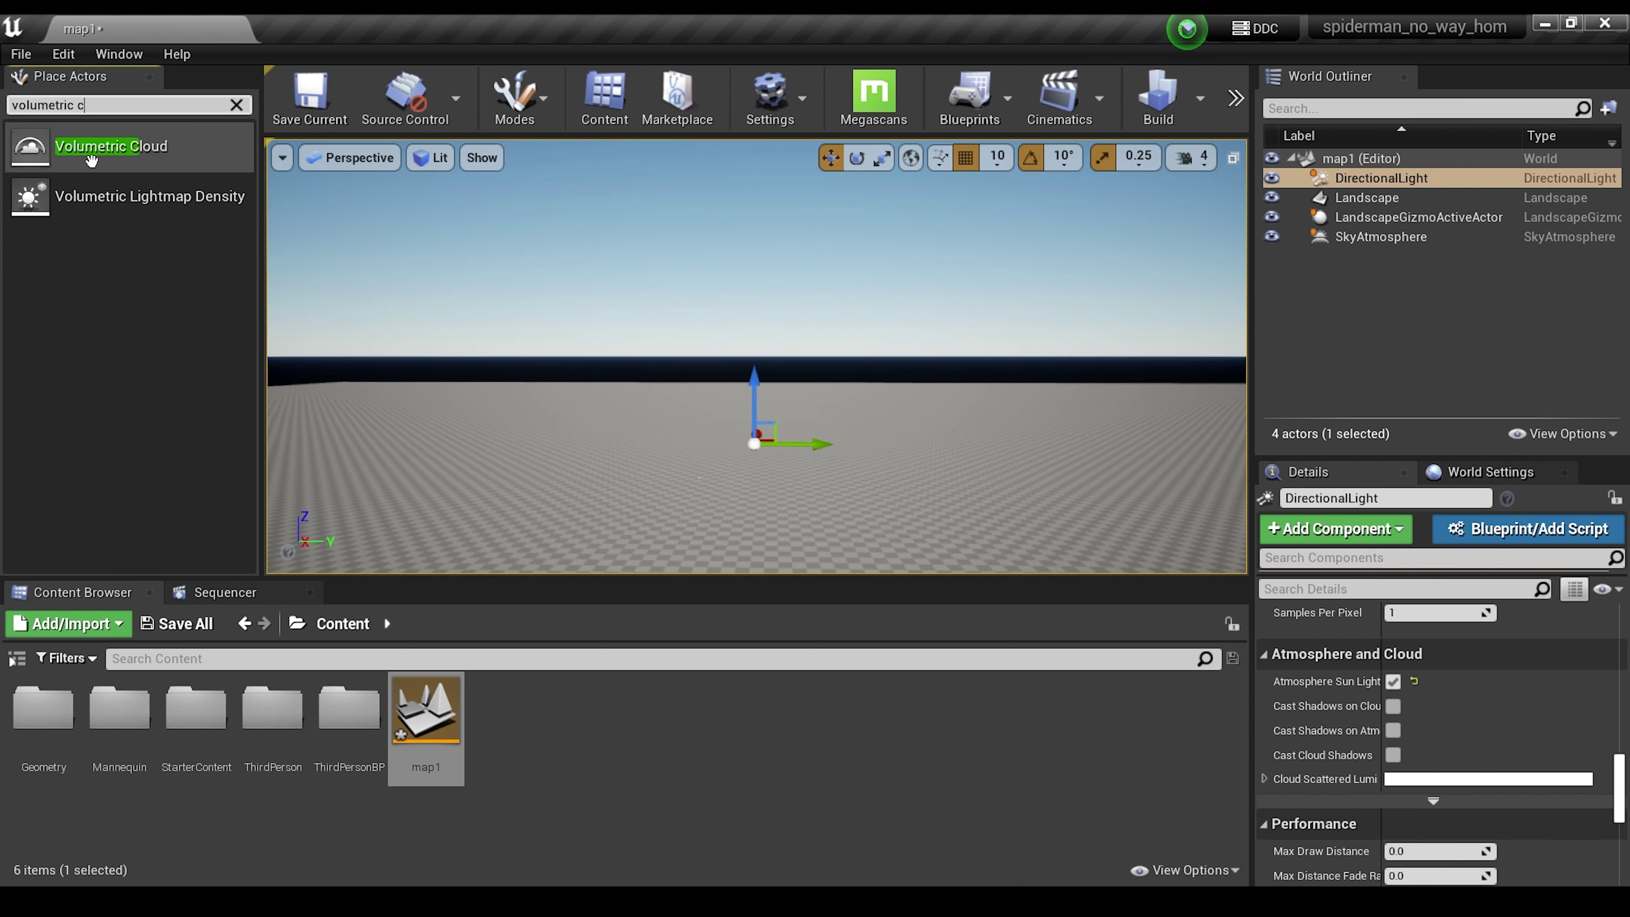
{"action": "left_click_drag", "start_coordinate": [91, 160], "coordinate": [695, 380]}
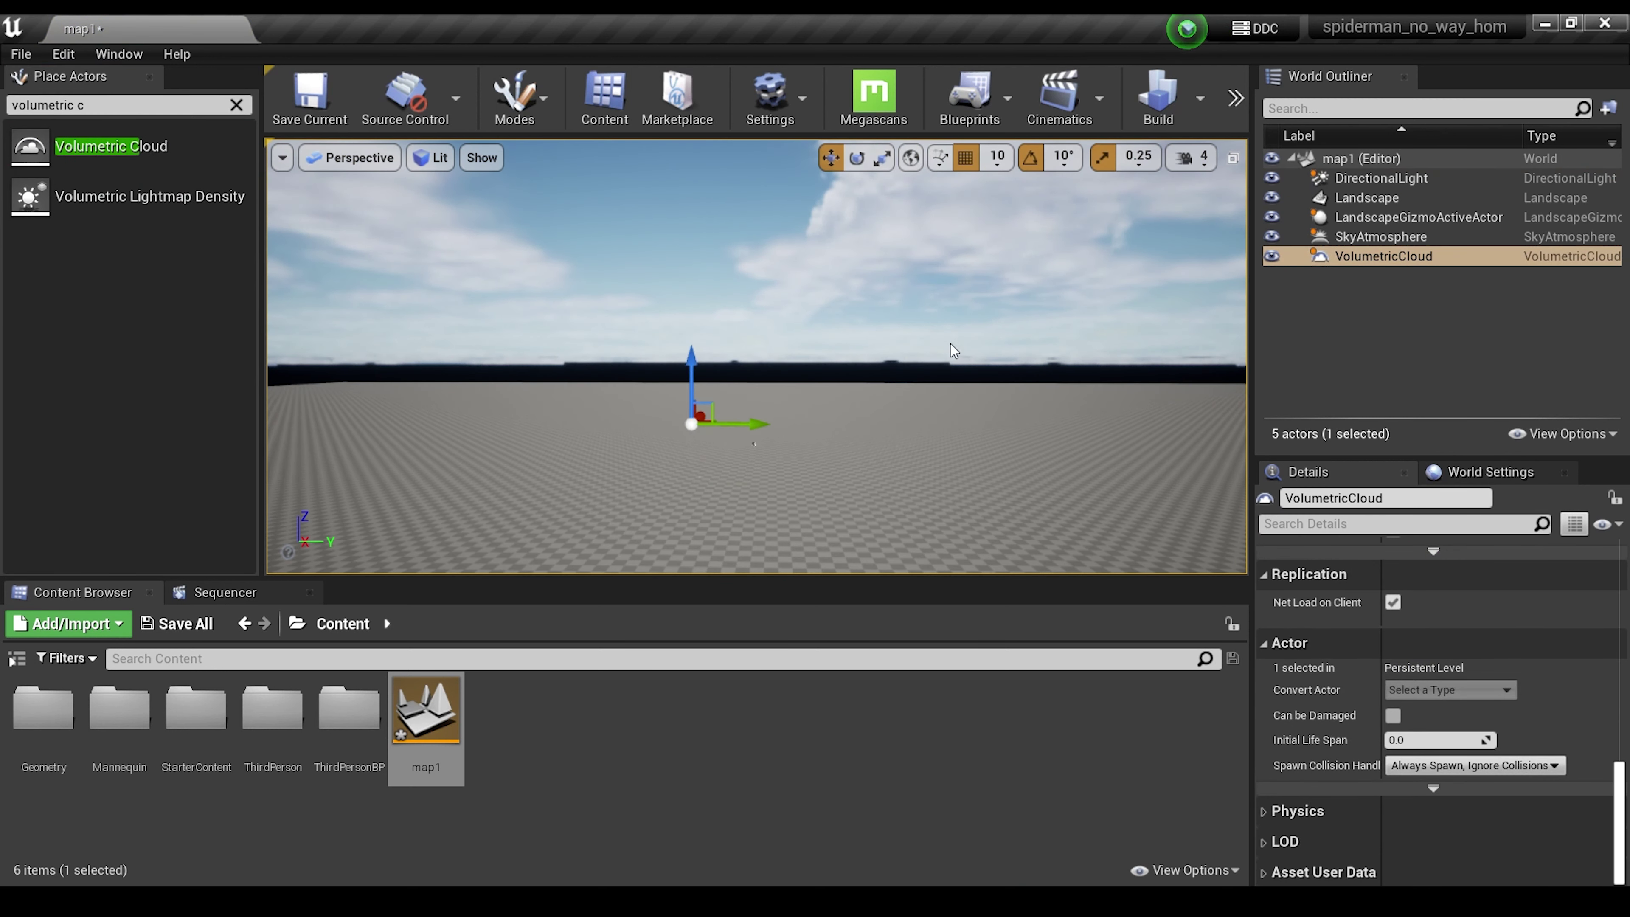
Find the Sky Light actor and place it on the landscape.
{"action": "right_click_drag", "start_coordinate": [954, 352], "coordinate": [1117, 321]}
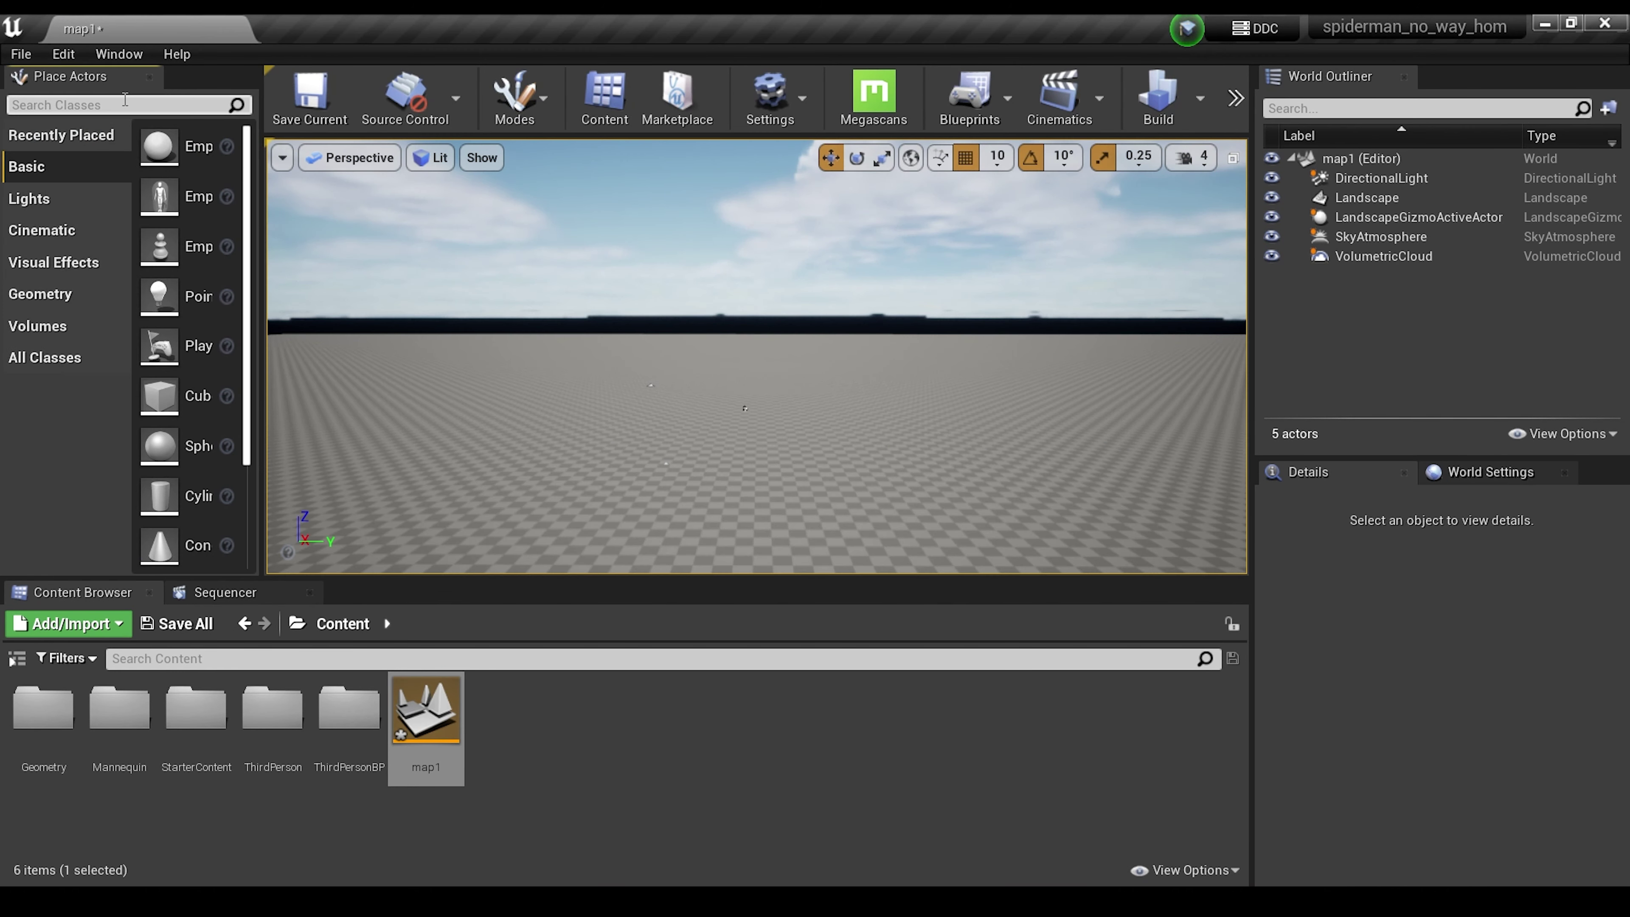
{"action": "type", "text": "skyli"}
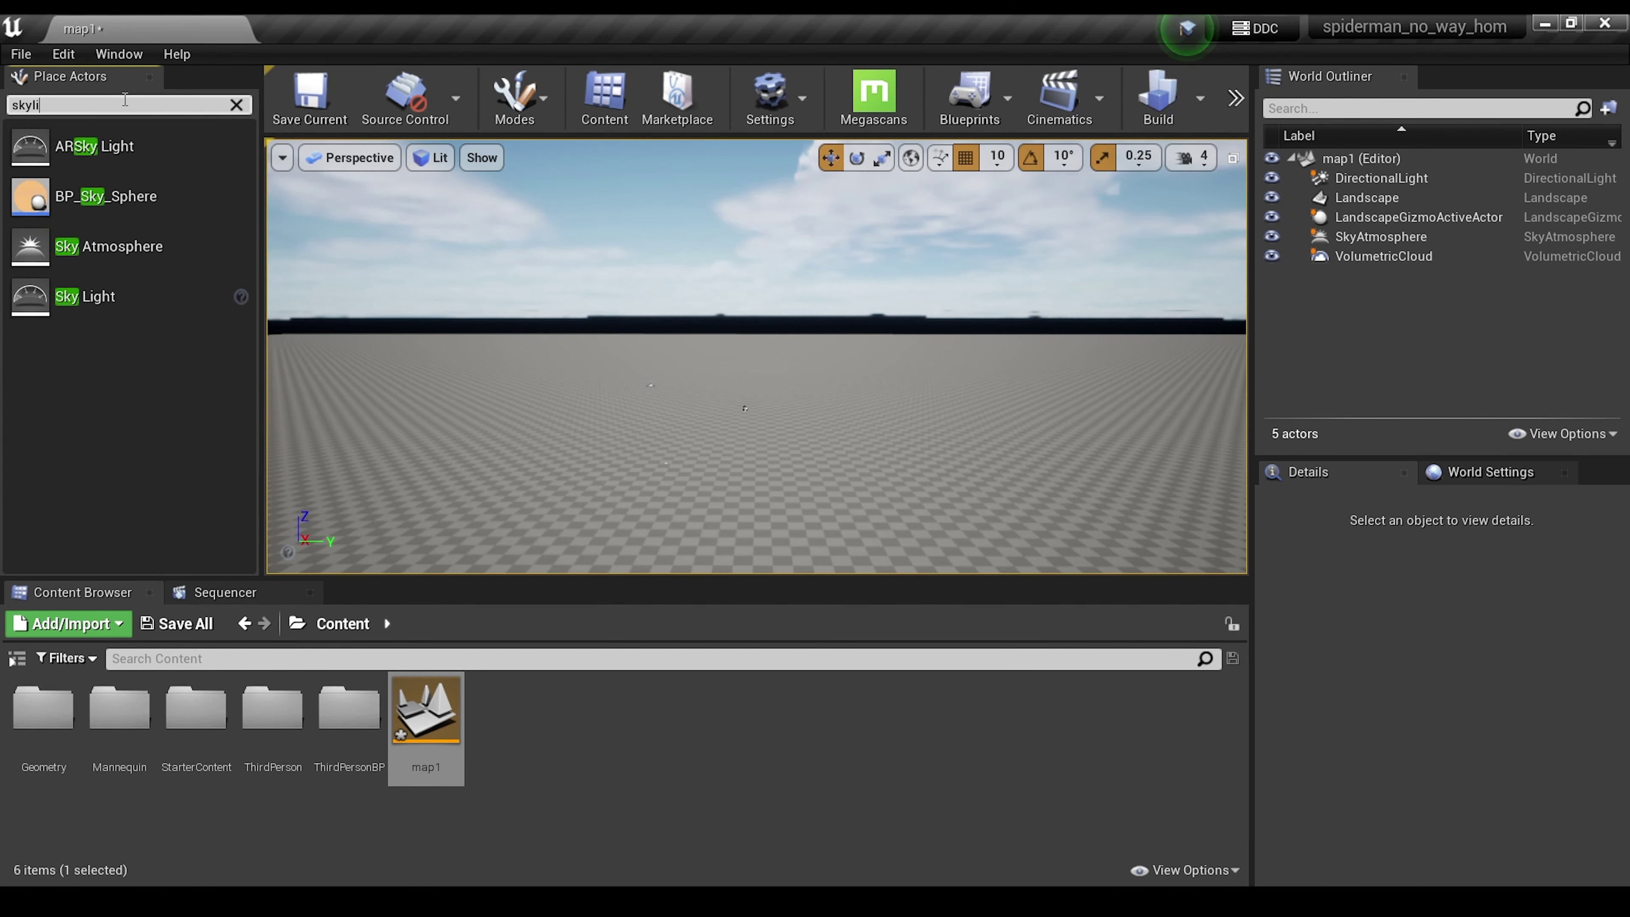
{"action": "left_click_drag", "start_coordinate": [94, 196], "coordinate": [741, 455]}
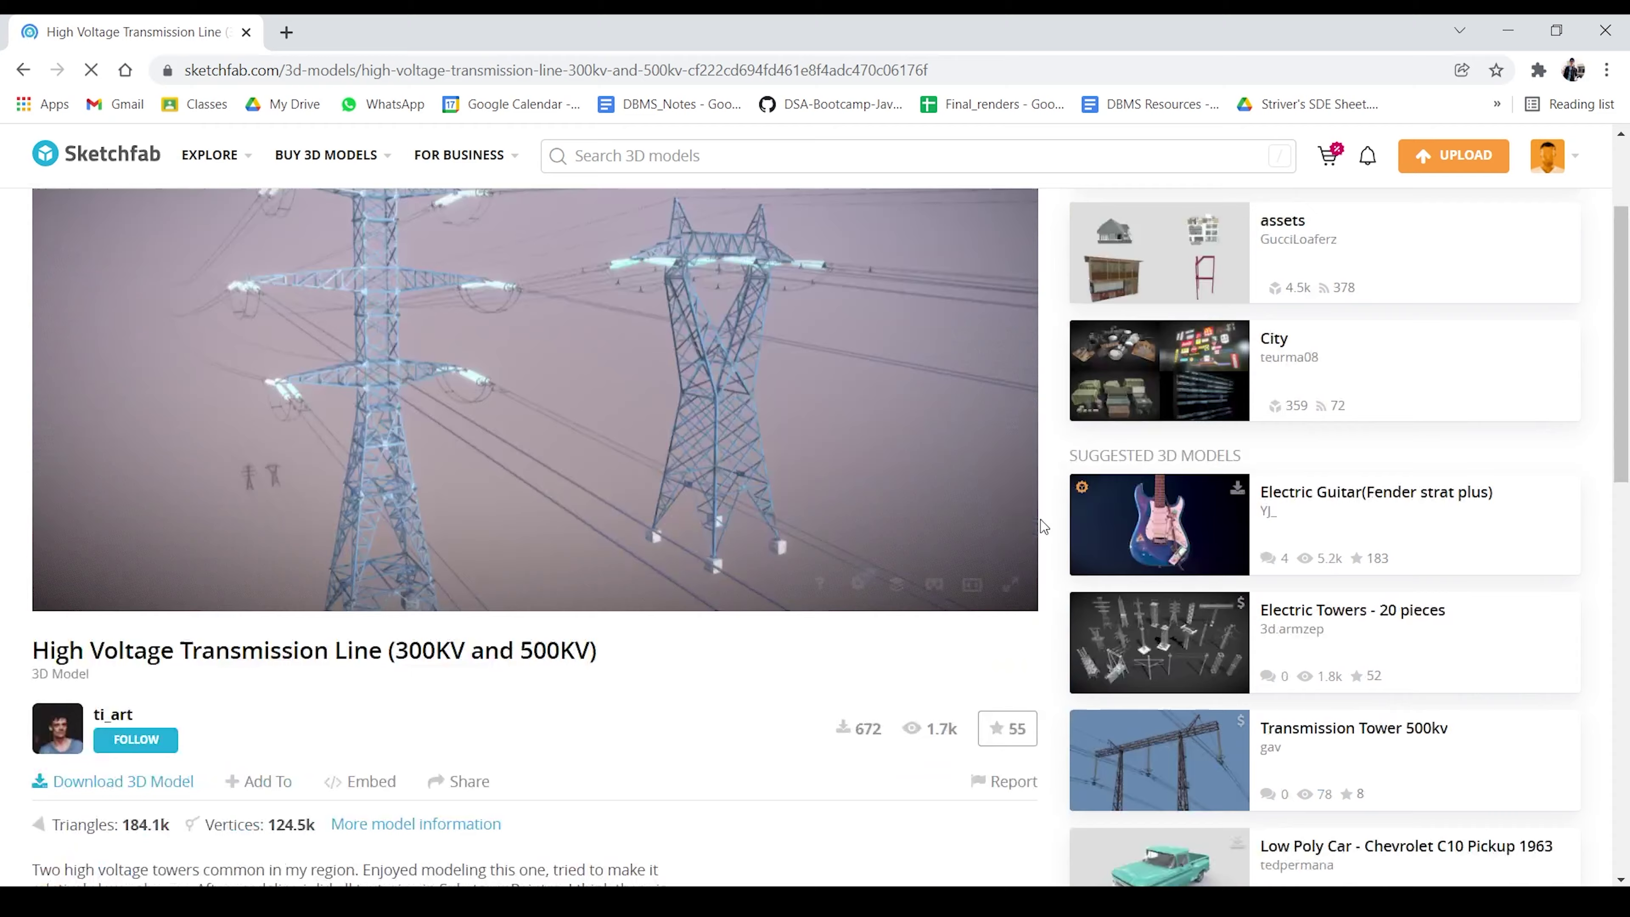
On the Sketchfab page, start downloading the High Voltage Transmission Line (300KV and 500KV) 3D model.
{"action": "scroll", "coordinate": [1041, 520], "scroll_direction": "down", "scroll_amount": 6}
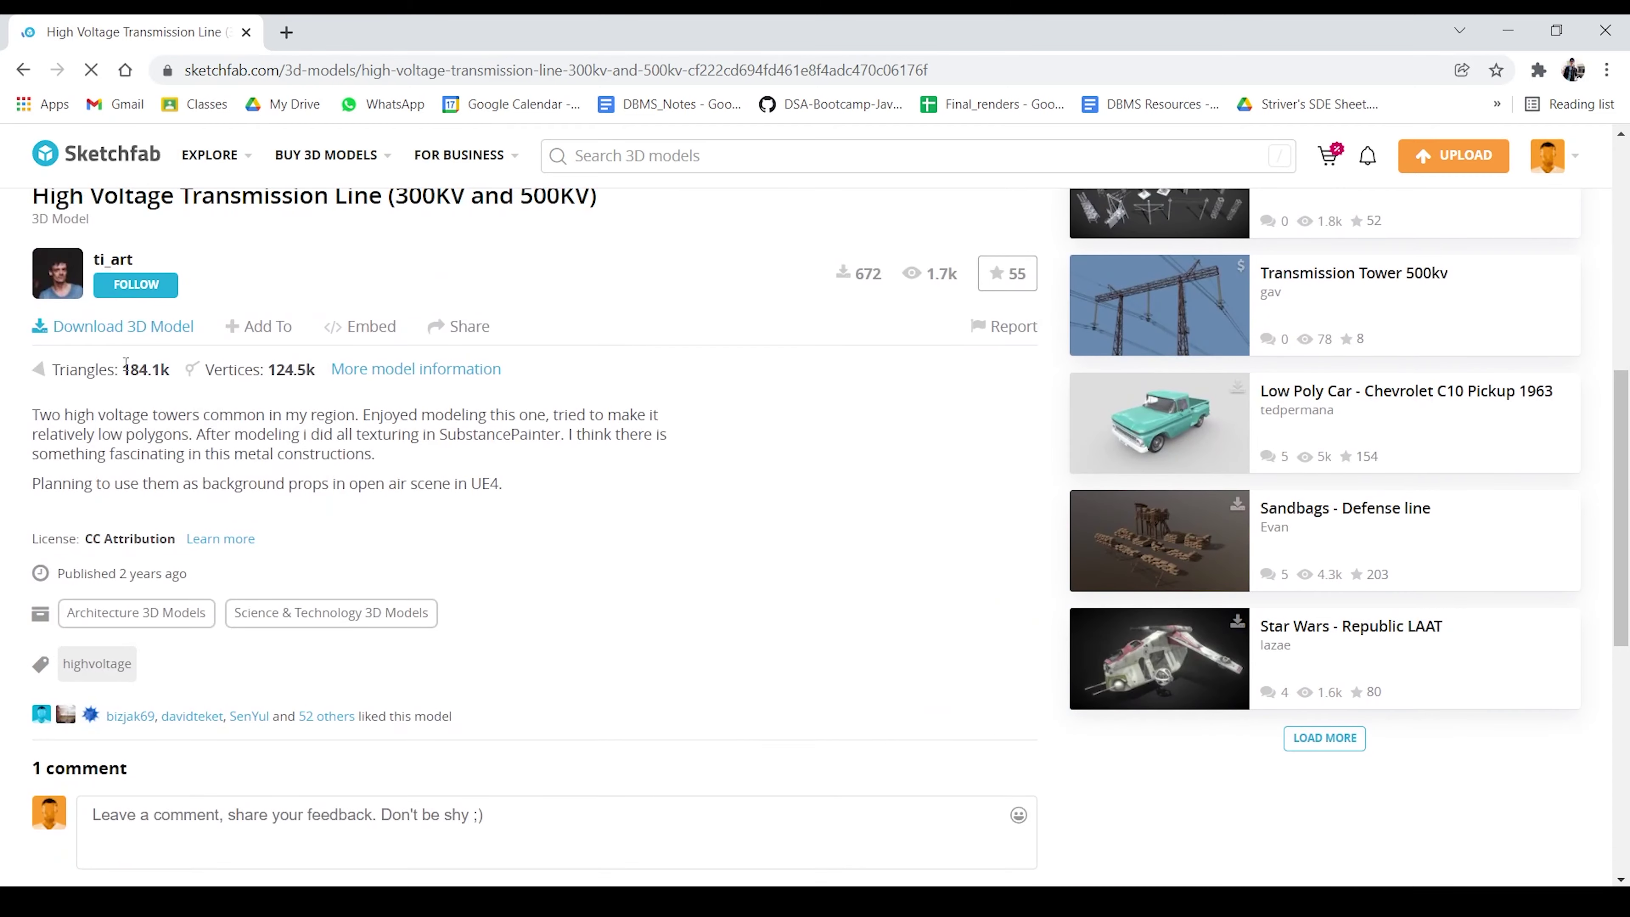
{"action": "scroll", "coordinate": [235, 389], "scroll_direction": "up", "scroll_amount": 2}
{"action": "scroll", "coordinate": [236, 390], "scroll_direction": "down", "scroll_amount": 7}
{"action": "scroll", "coordinate": [168, 419], "scroll_direction": "up", "scroll_amount": 6}
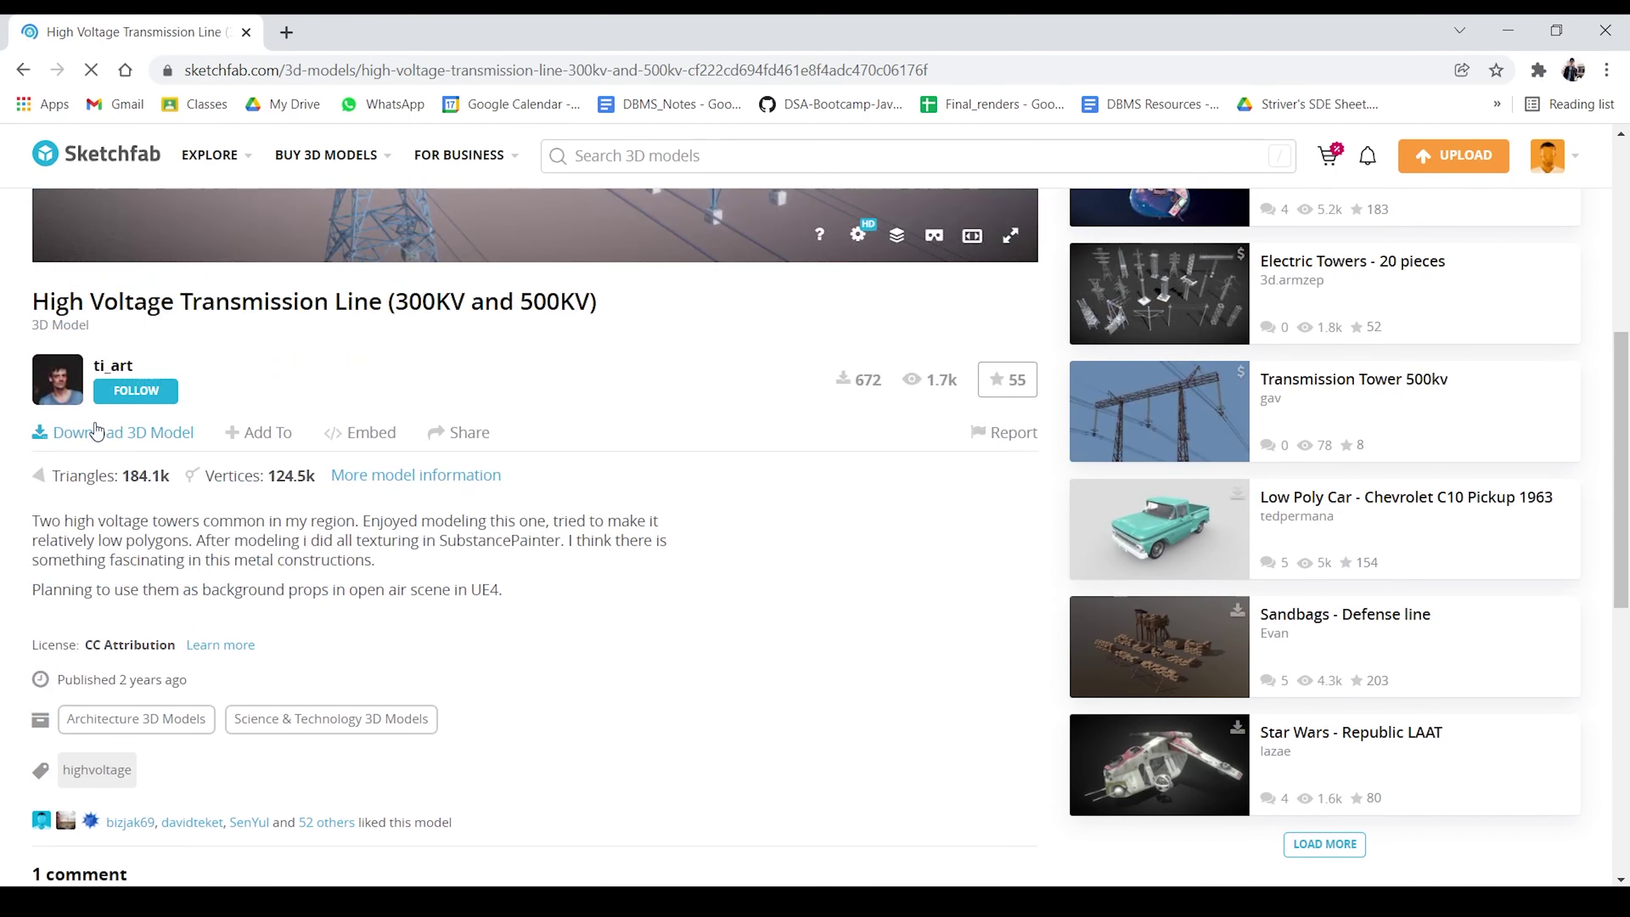
{"action": "left_click", "coordinate": [128, 440]}
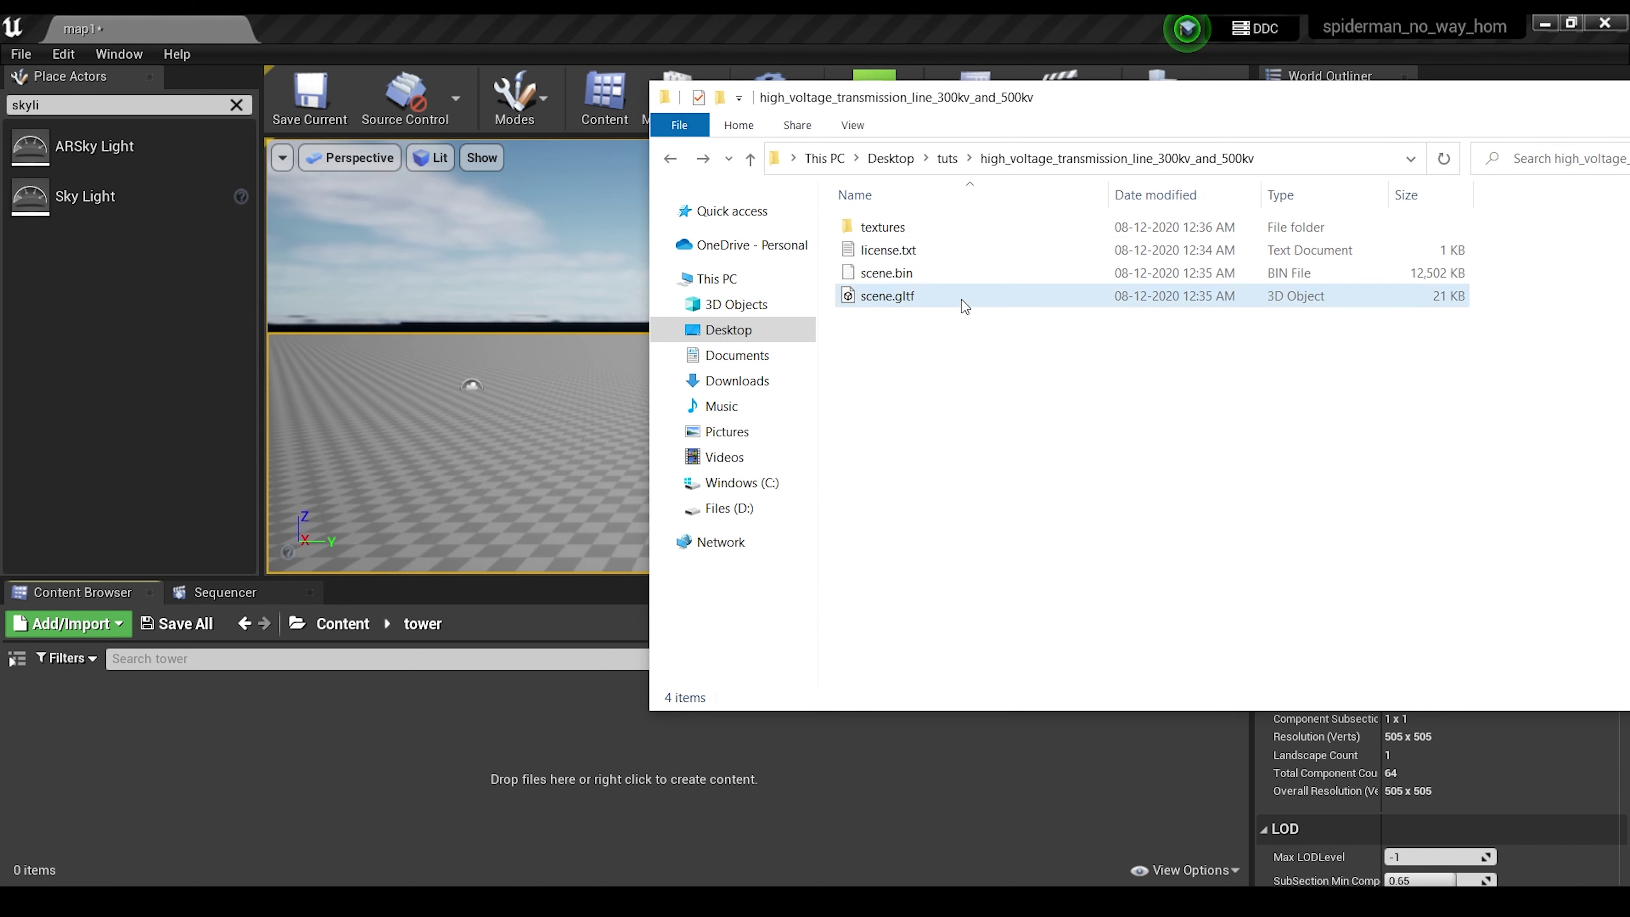
Import scene.gltf into the tower folder with merged meshes, world transform and materials enabled.
{"action": "left_click", "coordinate": [1001, 295]}
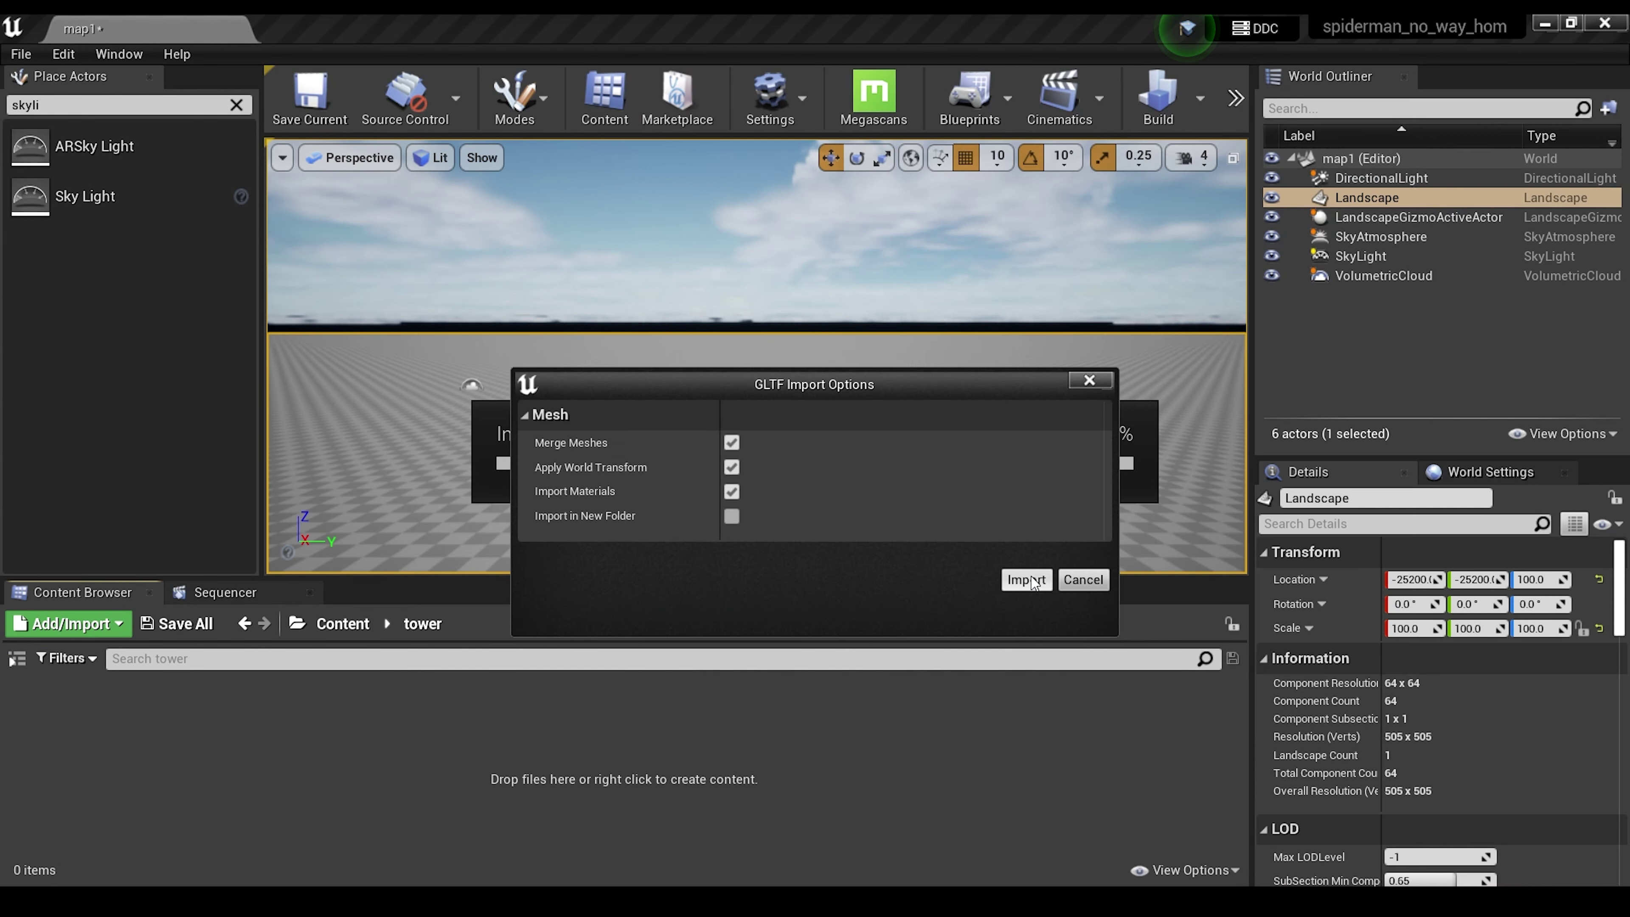
{"action": "left_click", "coordinate": [1027, 580]}
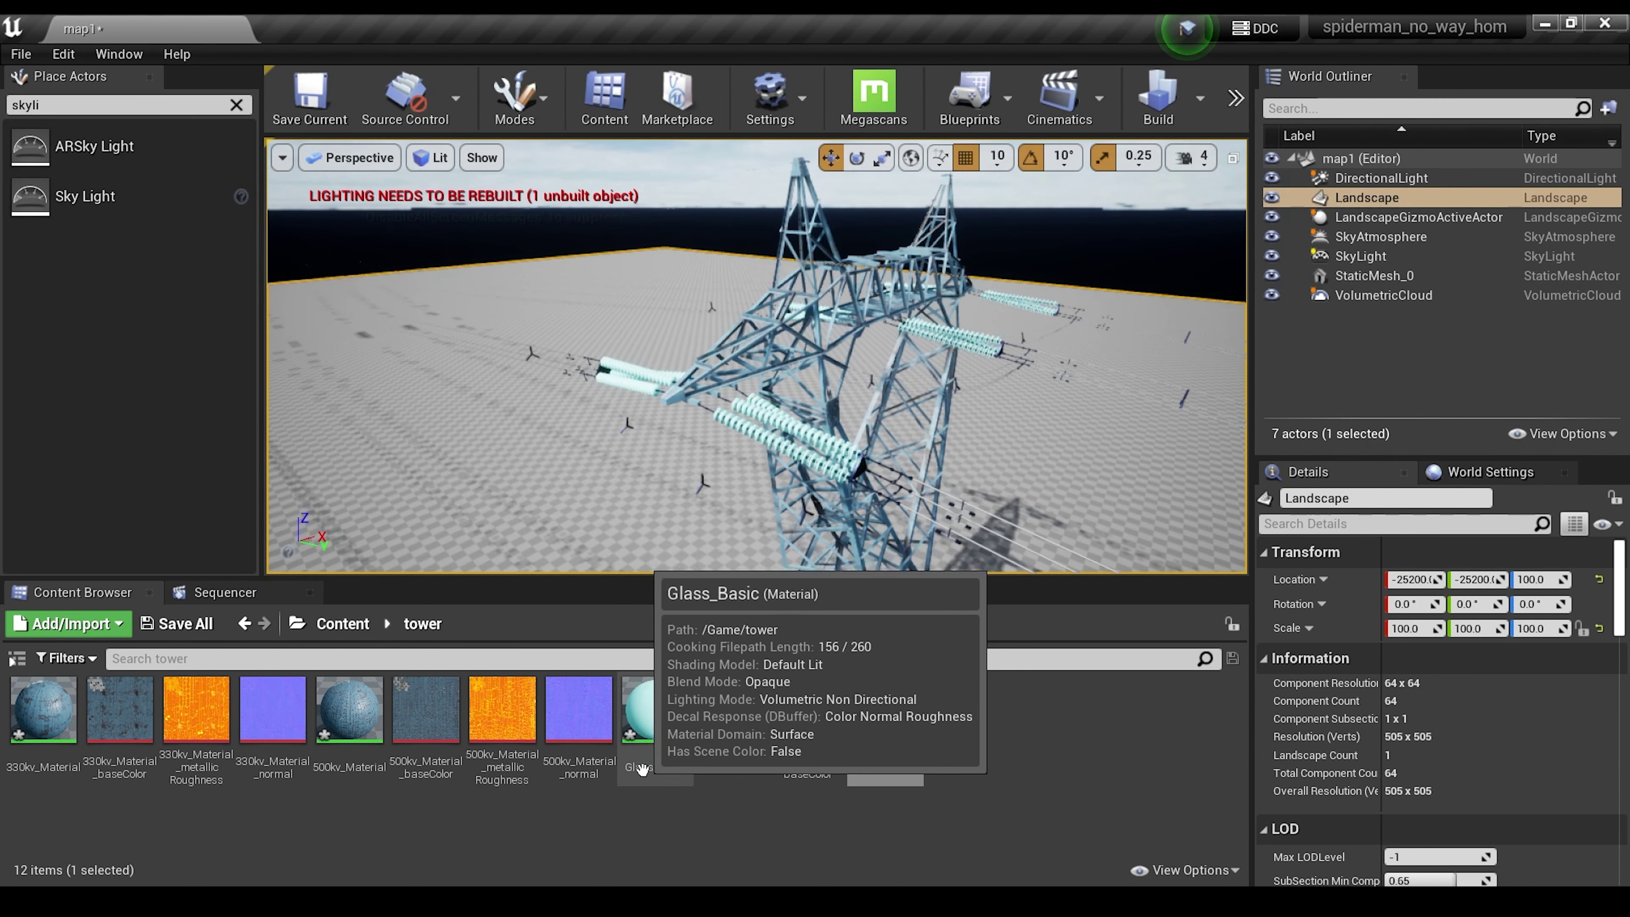
Open the Glass_Basic material and disconnect emissiveFactor from its Emissive Color input.
{"action": "double_click", "coordinate": [655, 709]}
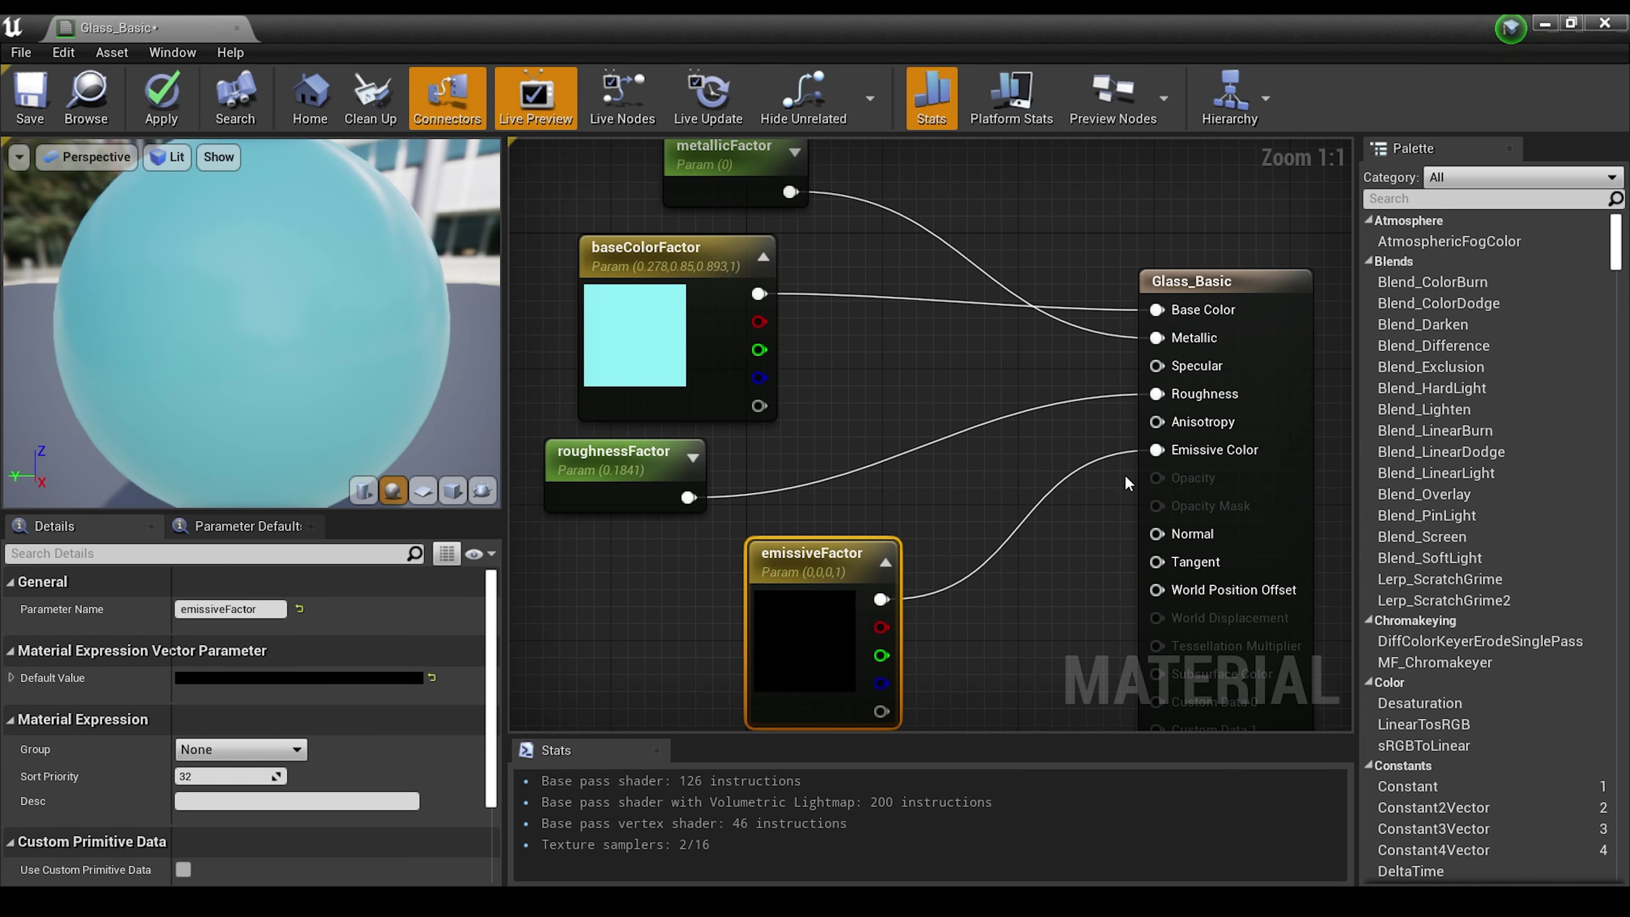
{"action": "left_click", "coordinate": [1155, 450], "text": "alt"}
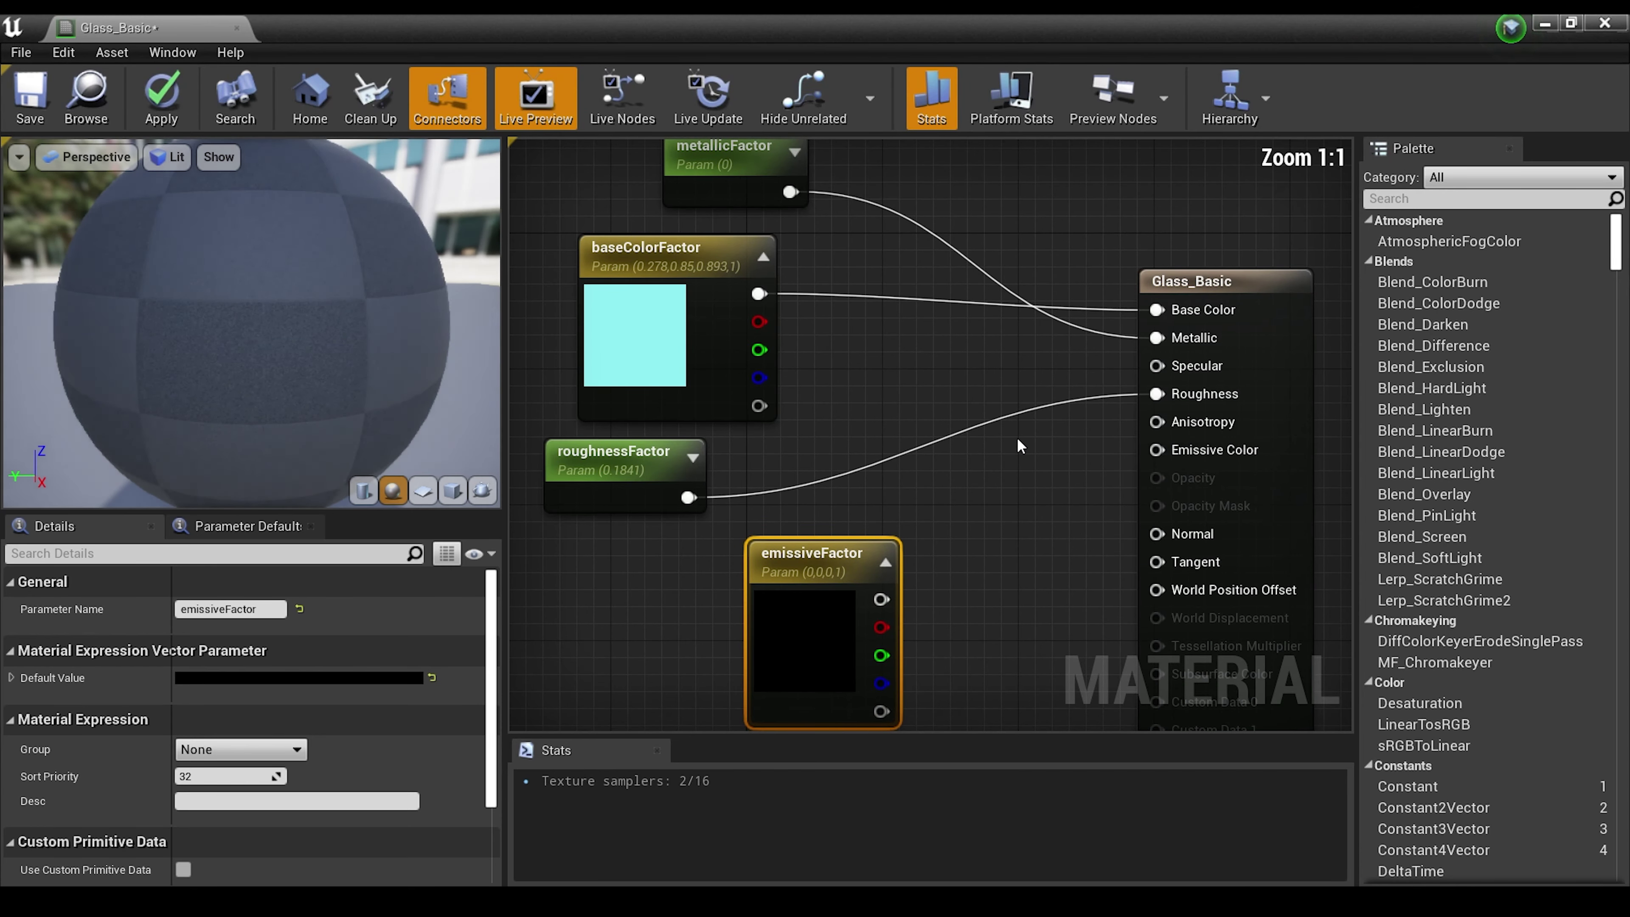
{"action": "right_click_drag", "start_coordinate": [961, 338], "coordinate": [966, 423]}
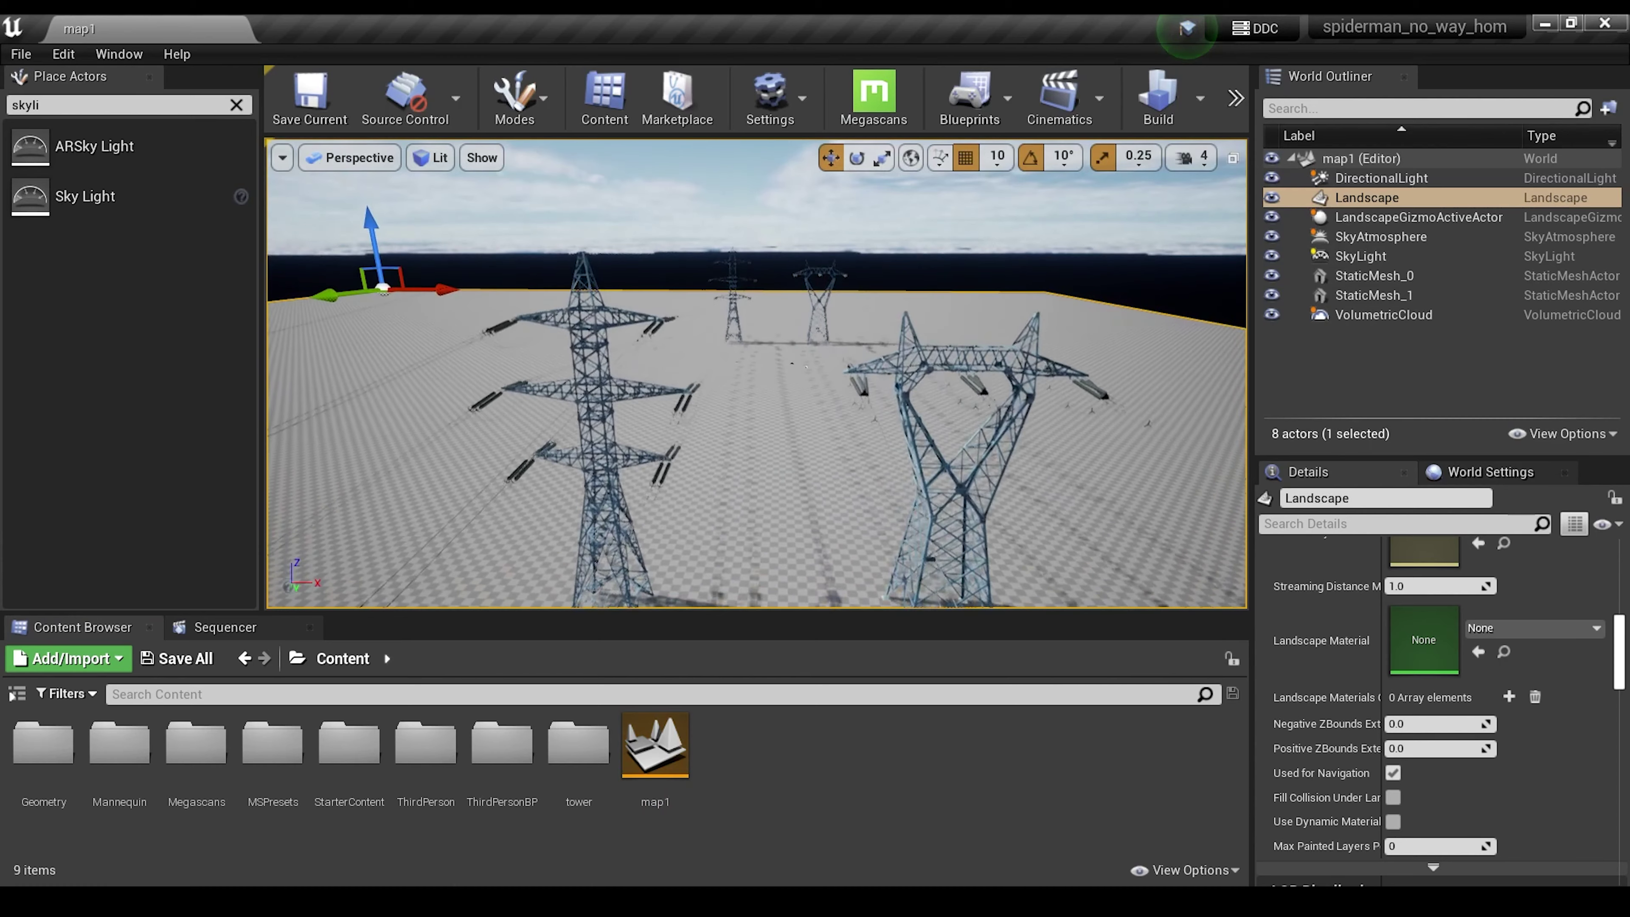
Switch to Landscape mode to sculpt the terrain around the transmission towers.
{"action": "left_click", "coordinate": [514, 96]}
{"action": "left_click", "coordinate": [545, 197]}
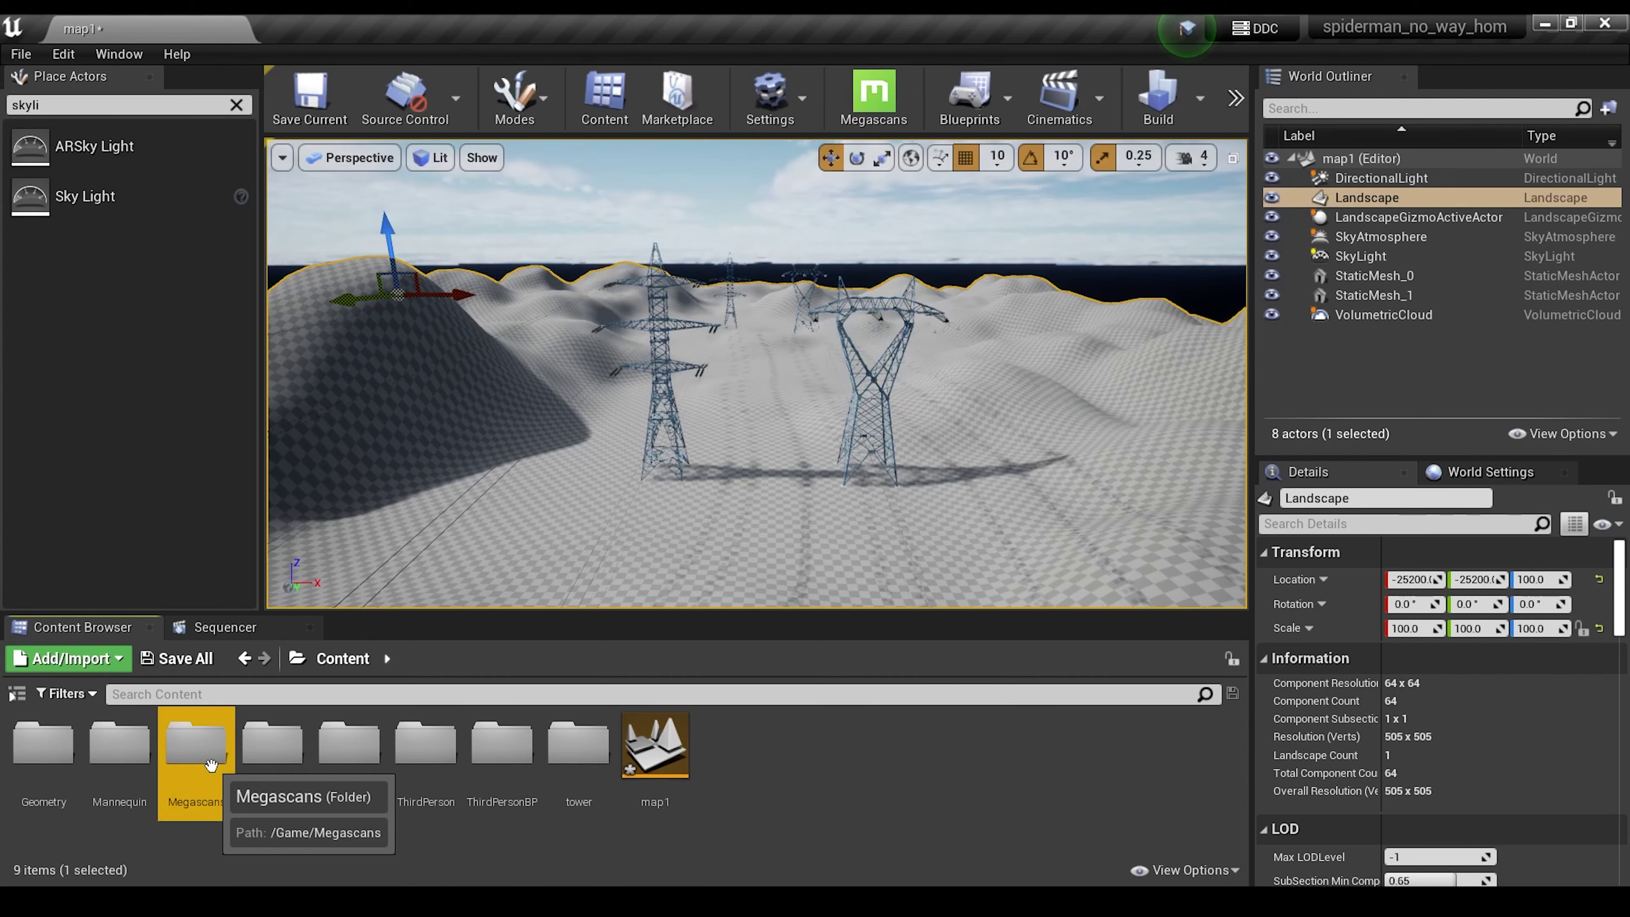
Select the Cracked_Rock_vecnbeylw_inst material from the Megascans surfaces for the landscape's Landscape Material setting.
{"action": "double_click", "coordinate": [190, 747]}
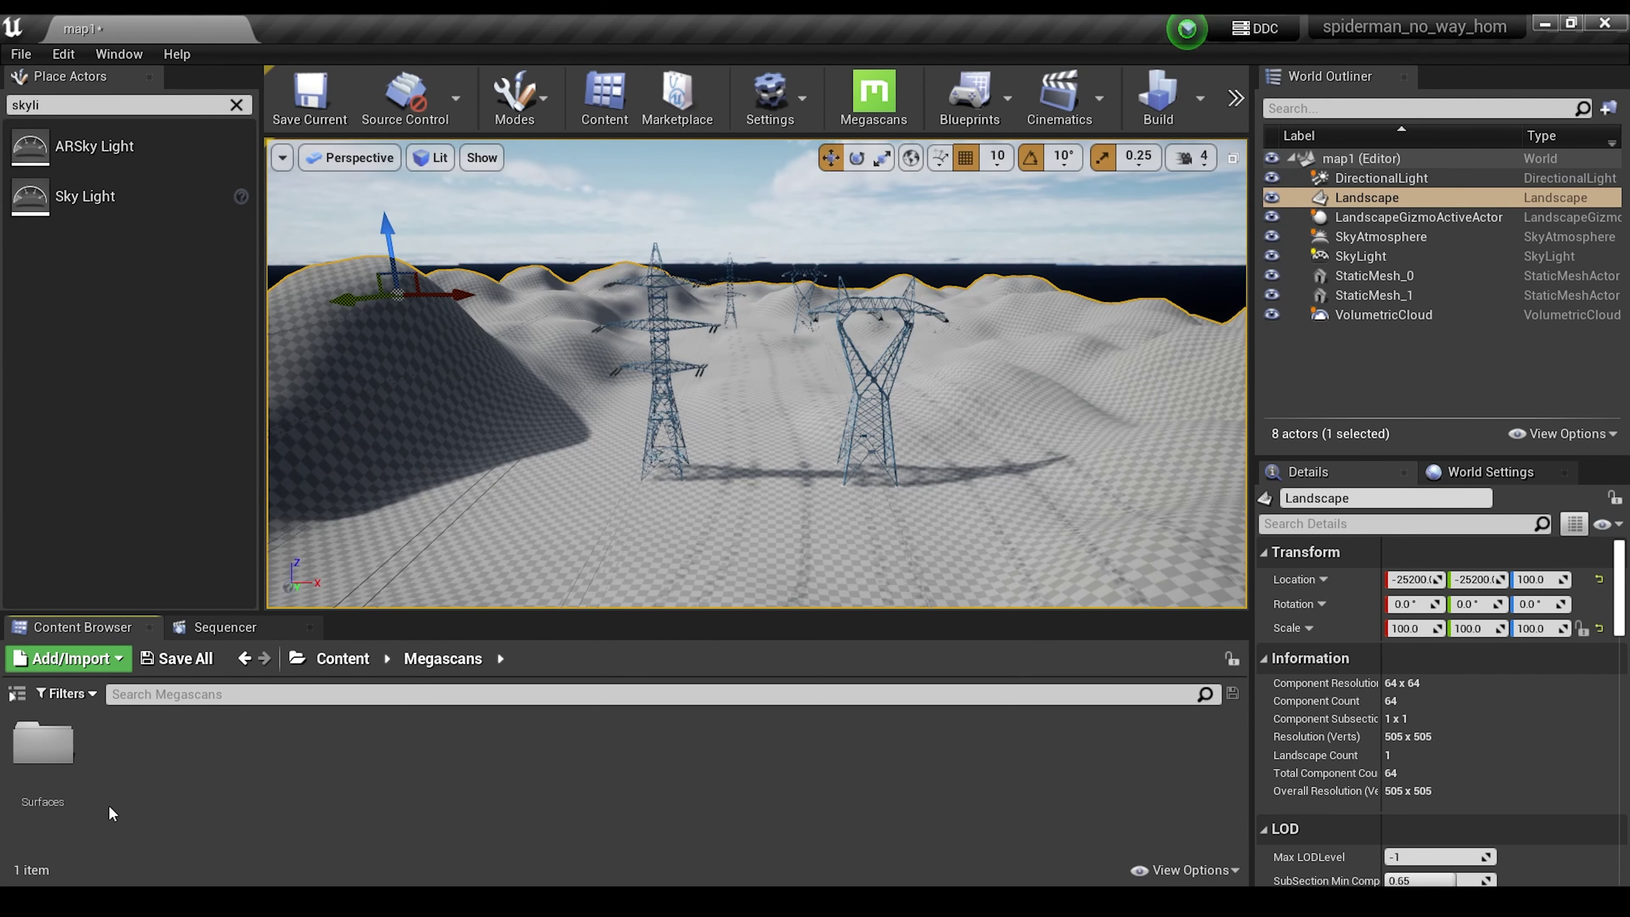
{"action": "double_click", "coordinate": [51, 752]}
{"action": "double_click", "coordinate": [58, 754]}
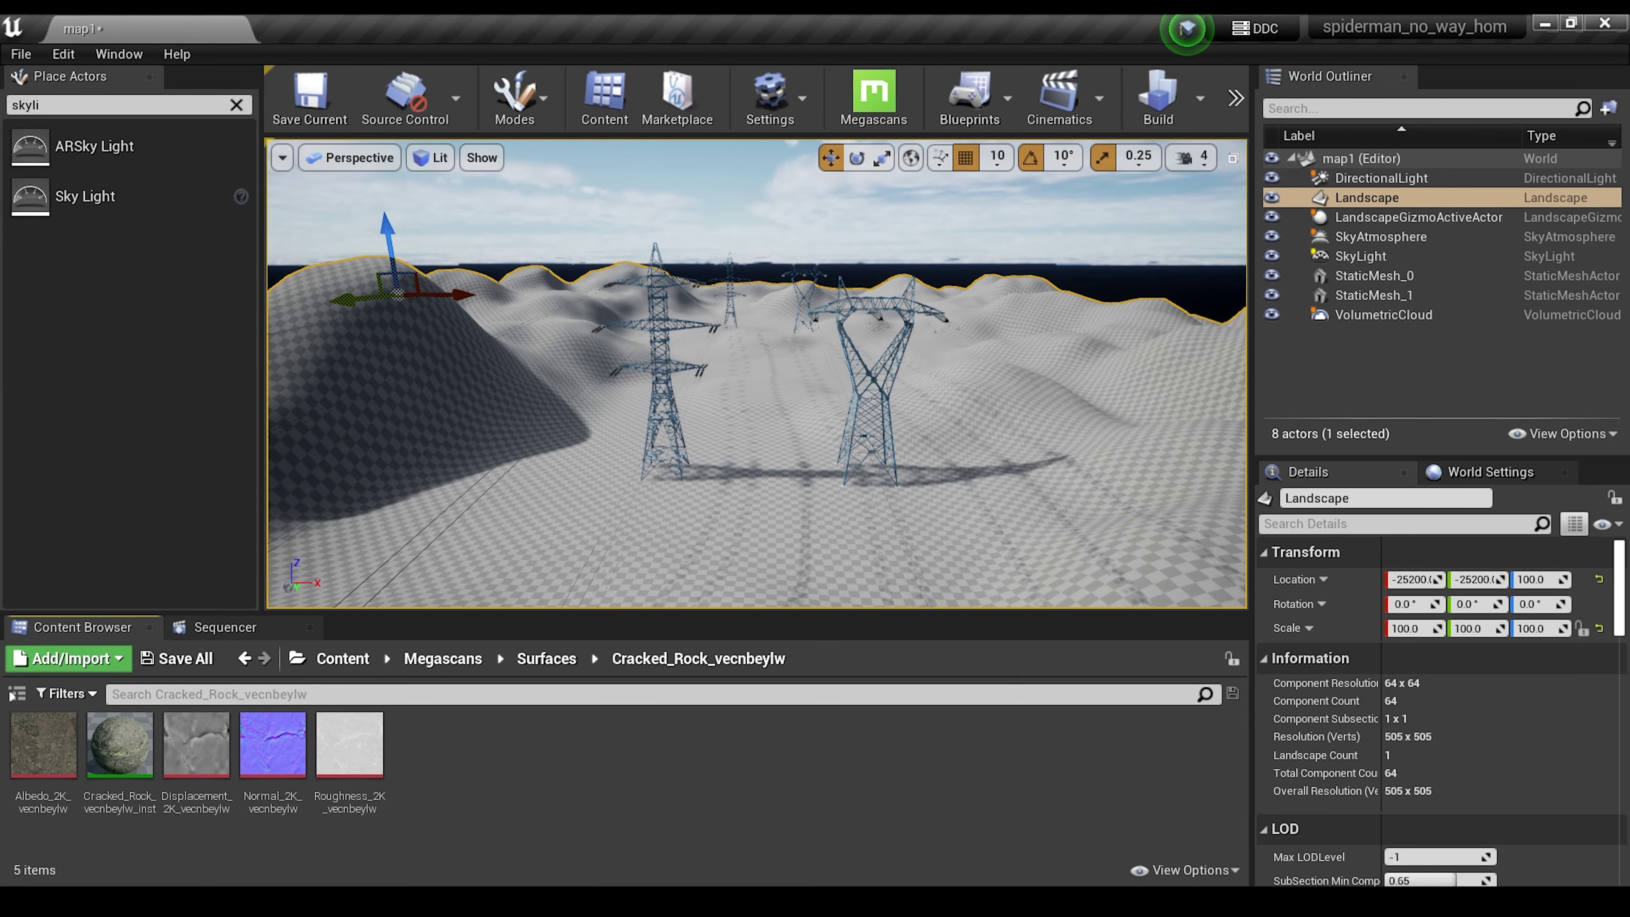
{"action": "scroll", "coordinate": [1363, 690], "scroll_direction": "down", "scroll_amount": 8}
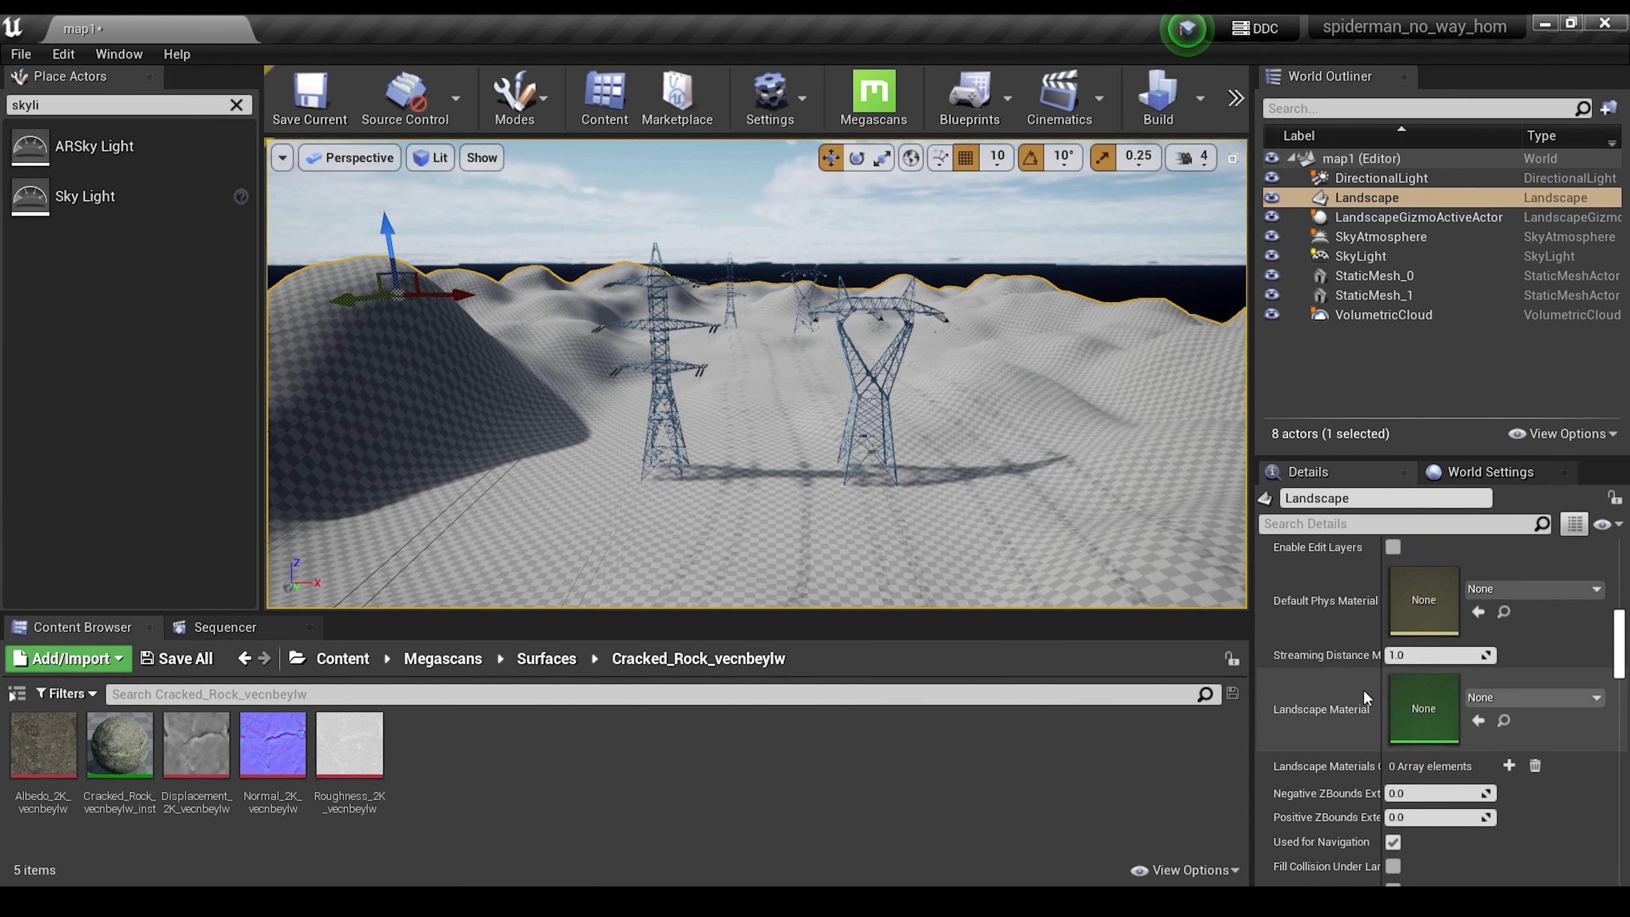
{"action": "scroll", "coordinate": [1363, 690], "scroll_direction": "down", "scroll_amount": 1}
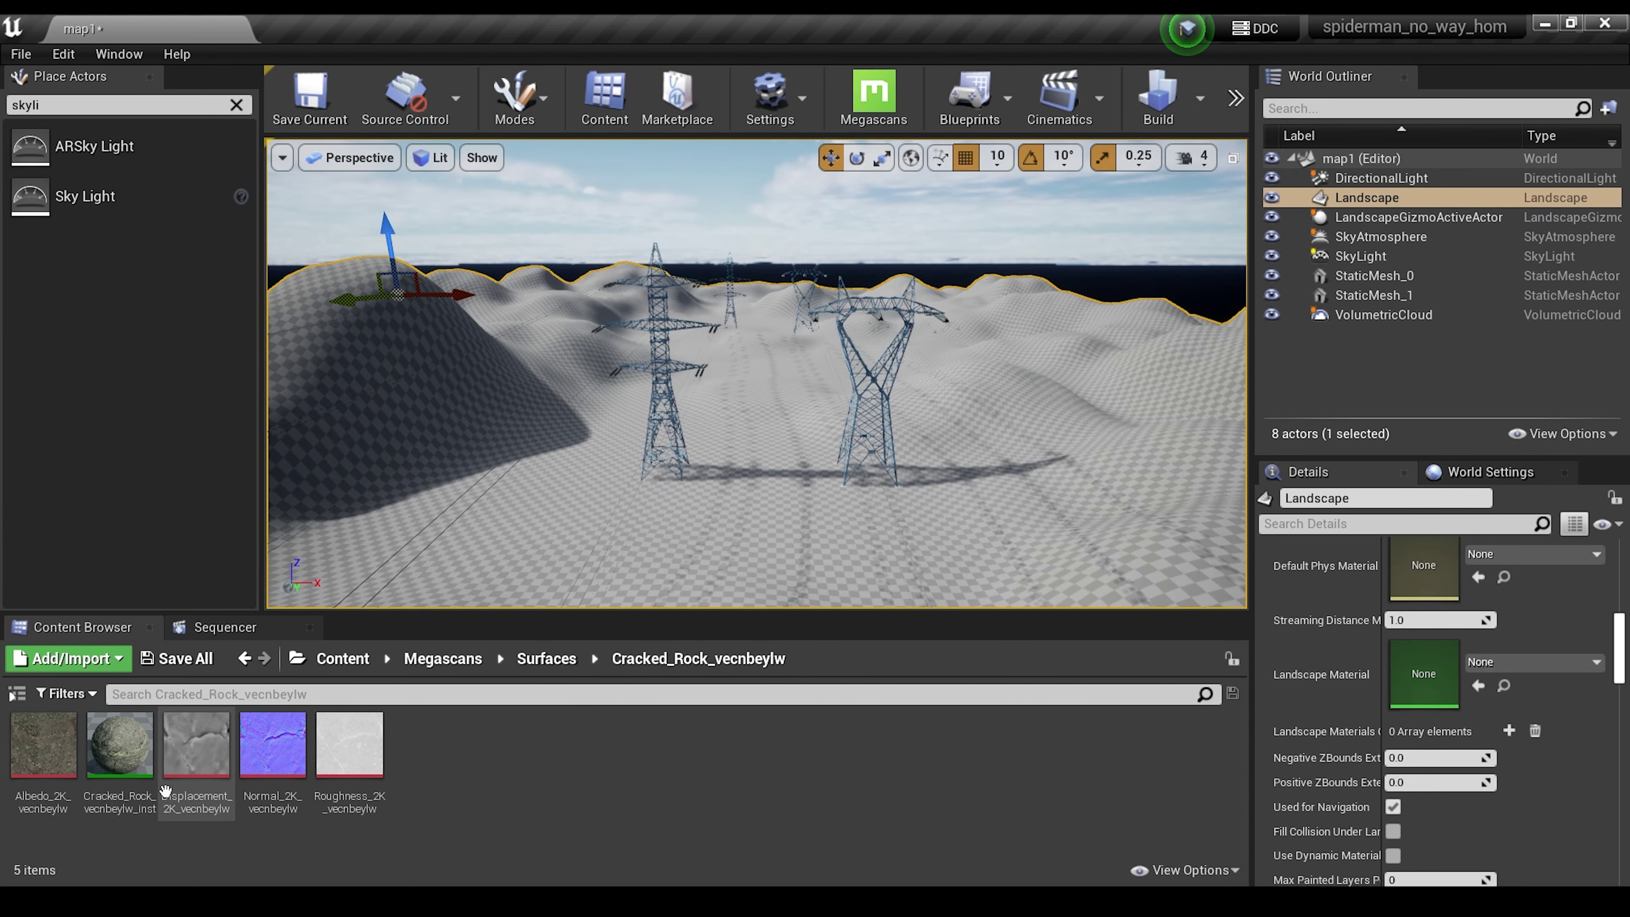
{"action": "left_click", "coordinate": [123, 745]}
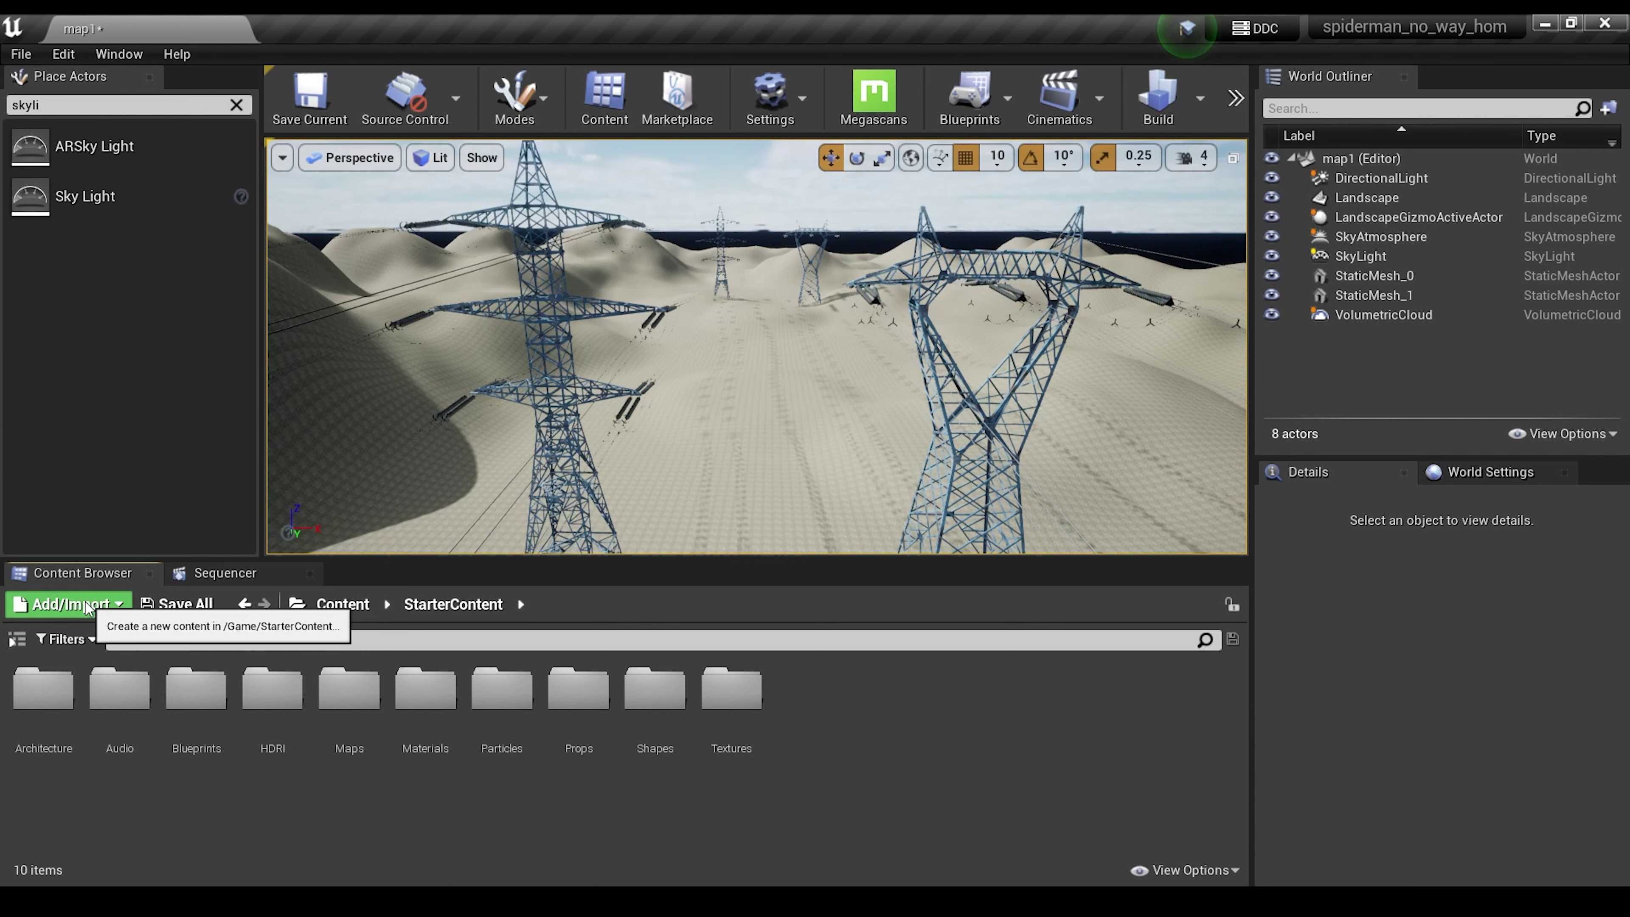
View the Starter Content pack among the content packs that can be added to the project.
{"action": "left_click", "coordinate": [53, 610]}
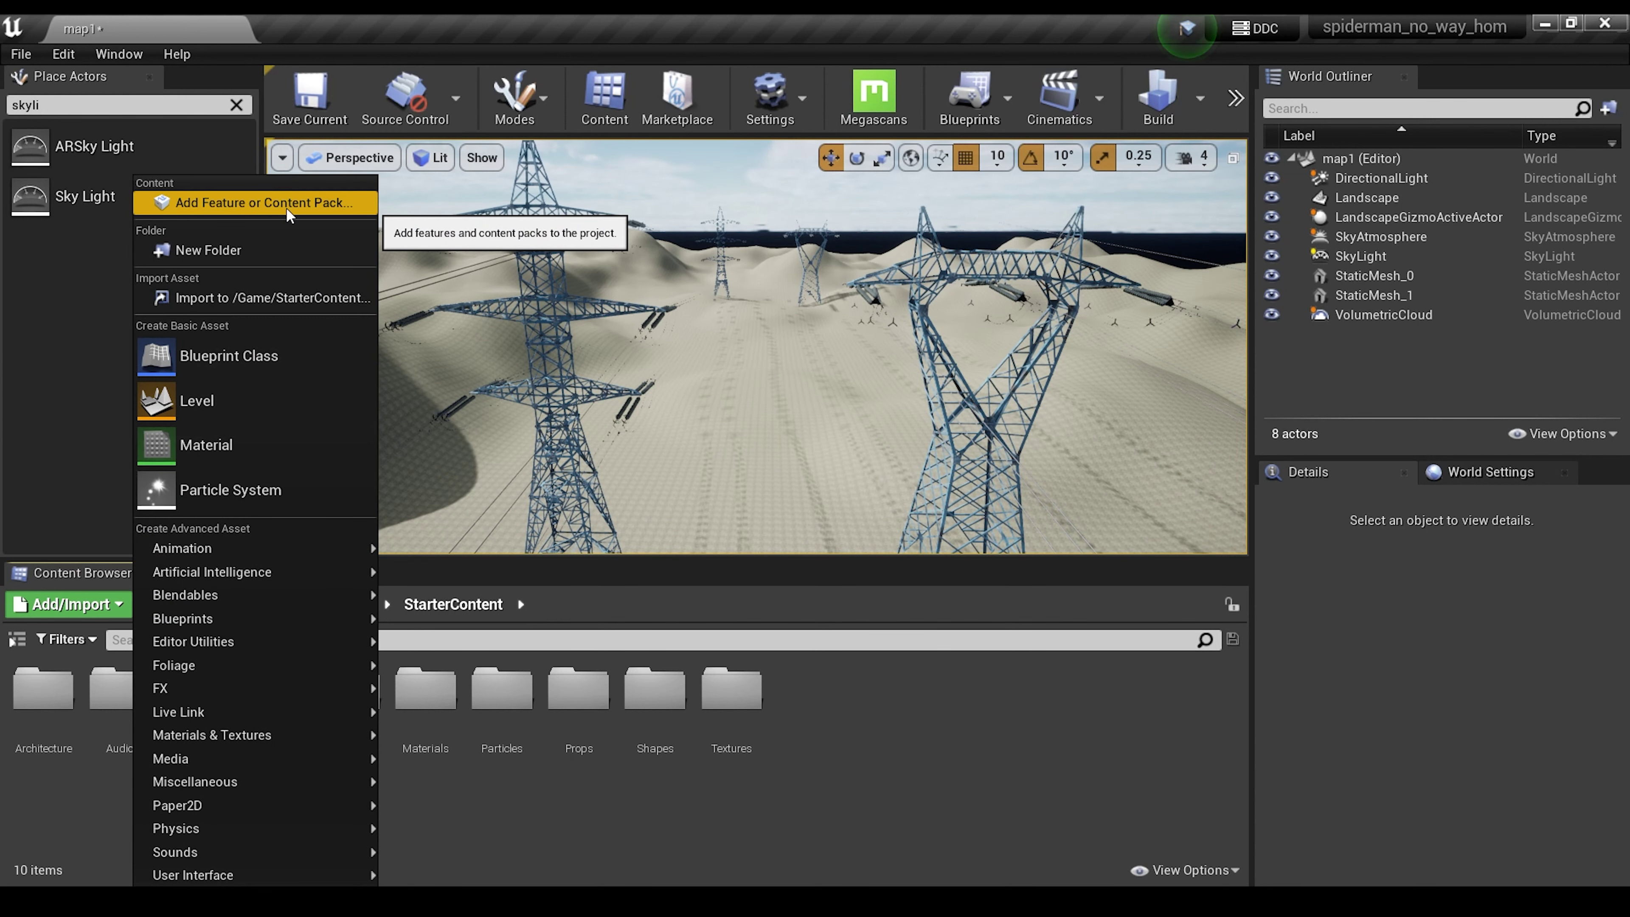
{"action": "left_click", "coordinate": [264, 204]}
{"action": "left_click", "coordinate": [825, 236]}
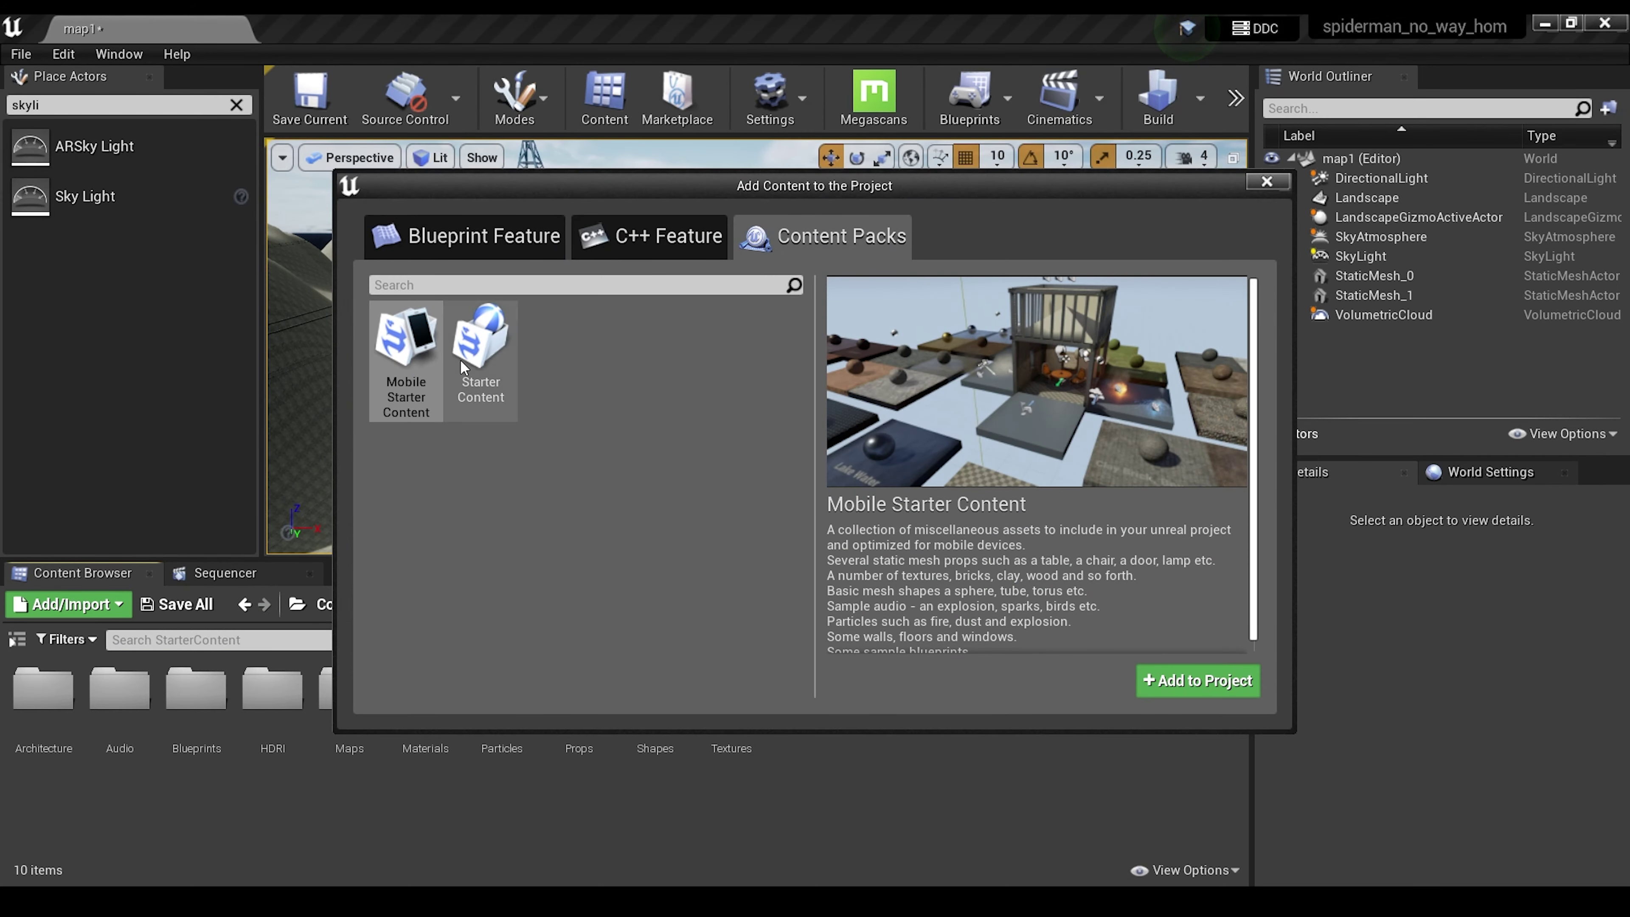
{"action": "left_click", "coordinate": [498, 377]}
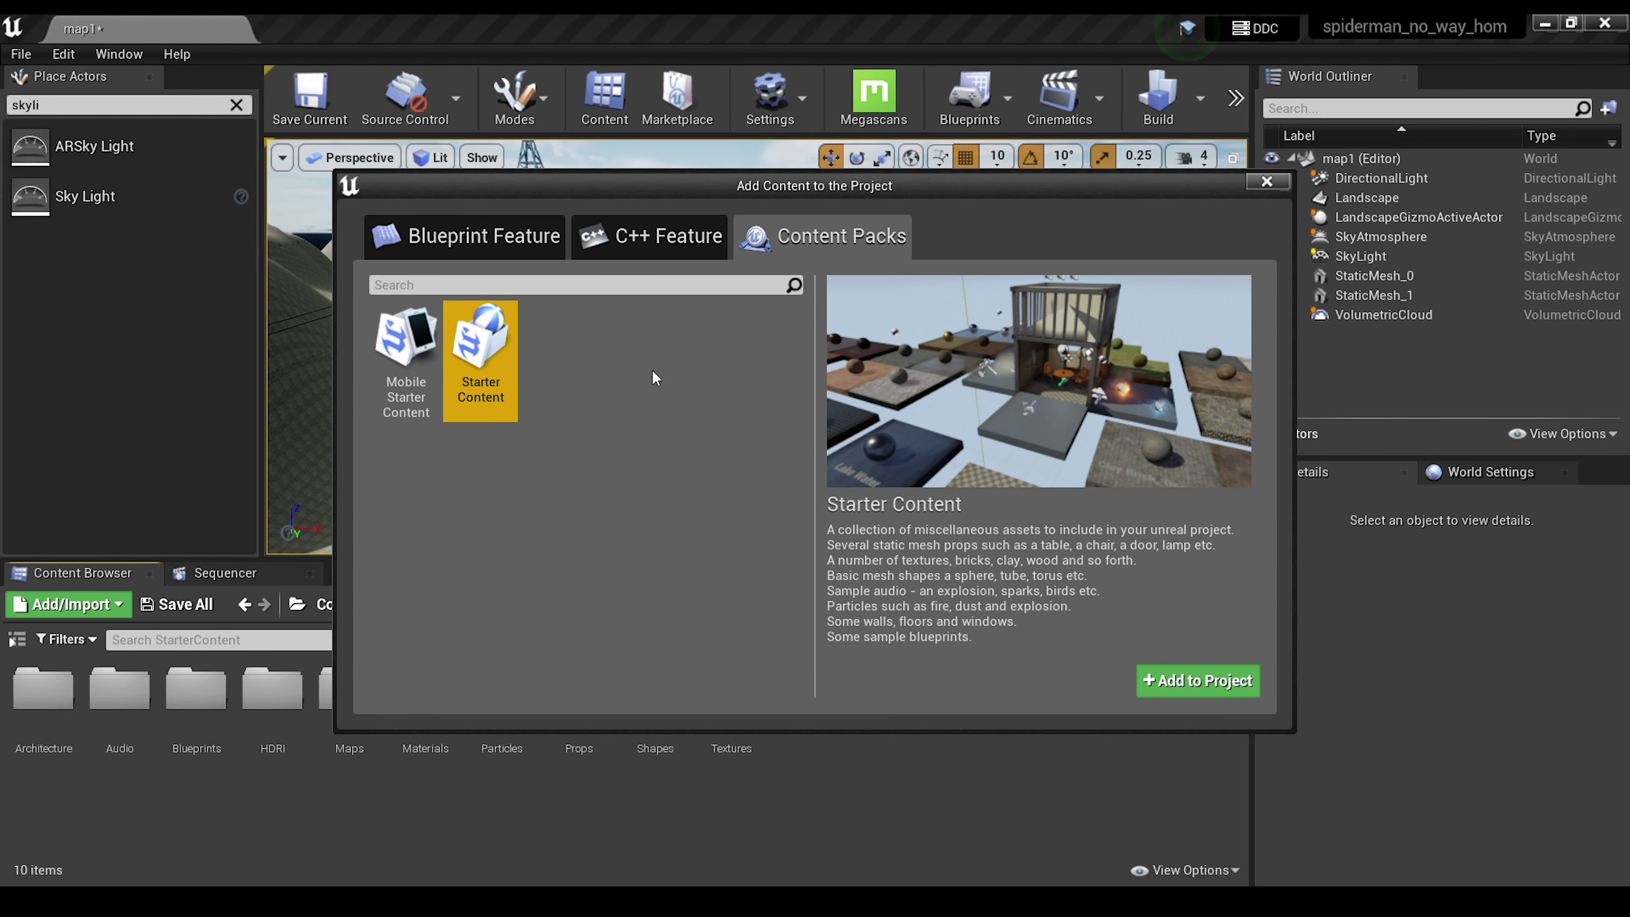
{"action": "left_click", "coordinate": [1266, 182]}
Assign M_Rock_Basalt from the StarterContent Materials folder as the landscape material and open it for editing.
{"action": "double_click", "coordinate": [426, 690]}
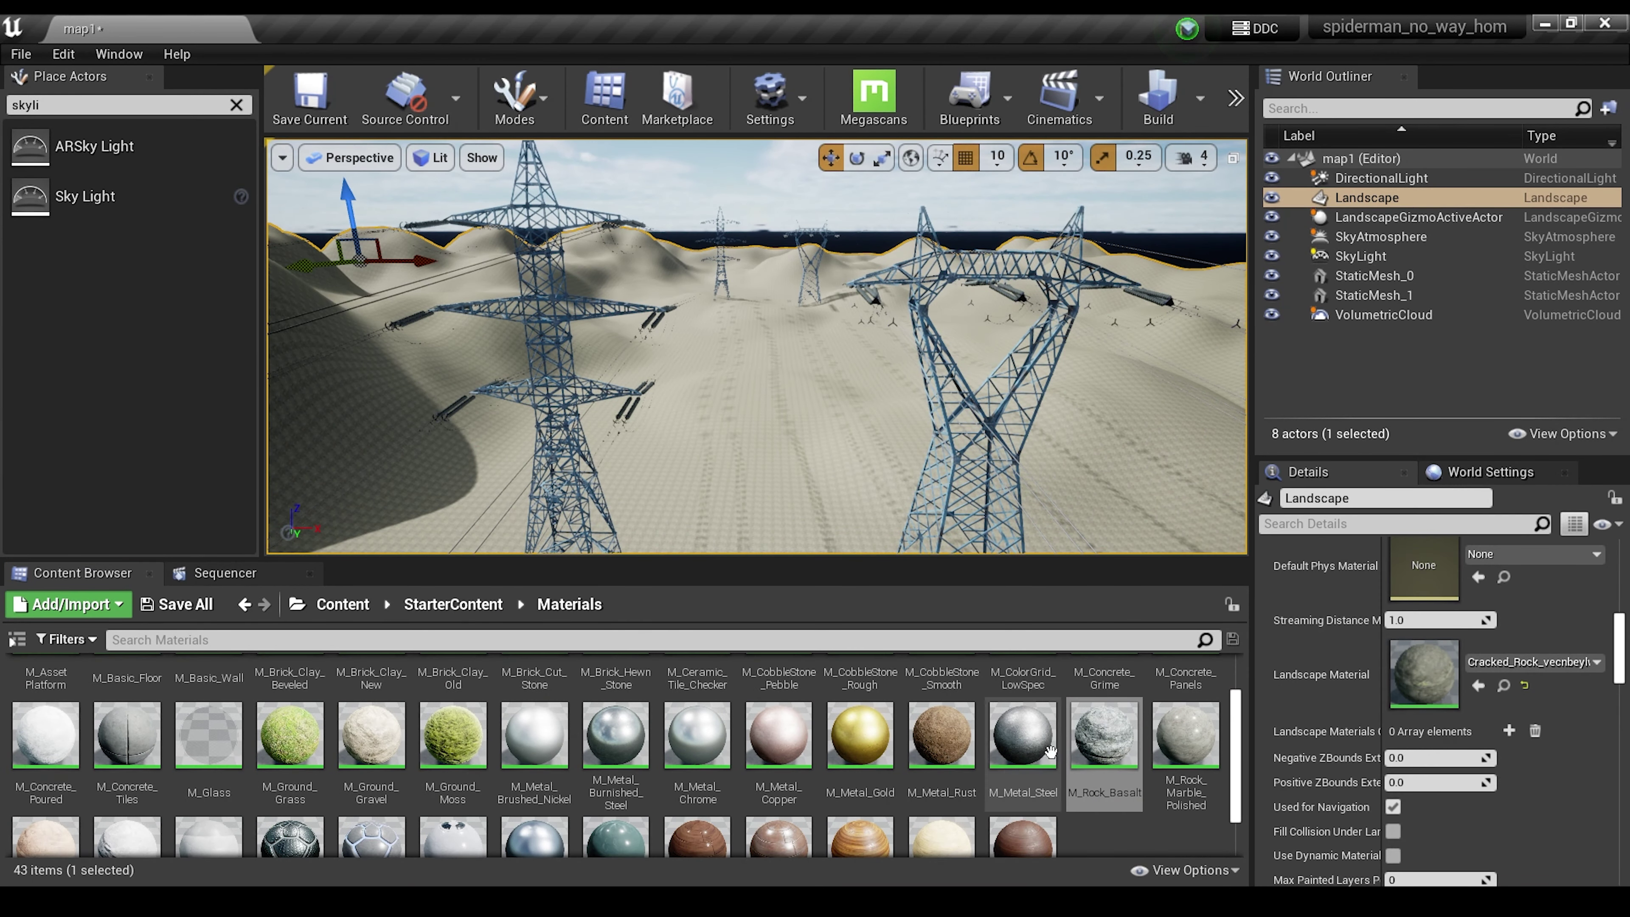
{"action": "left_click", "coordinate": [1103, 738]}
{"action": "double_click", "coordinate": [1104, 736]}
Assign the Albedo_2K_vecnbeylw texture to the upper Texture Sample in M_Rock_Basalt's BaseColorTextureSamples group.
{"action": "left_click", "coordinate": [780, 357]}
{"action": "left_click", "coordinate": [784, 602]}
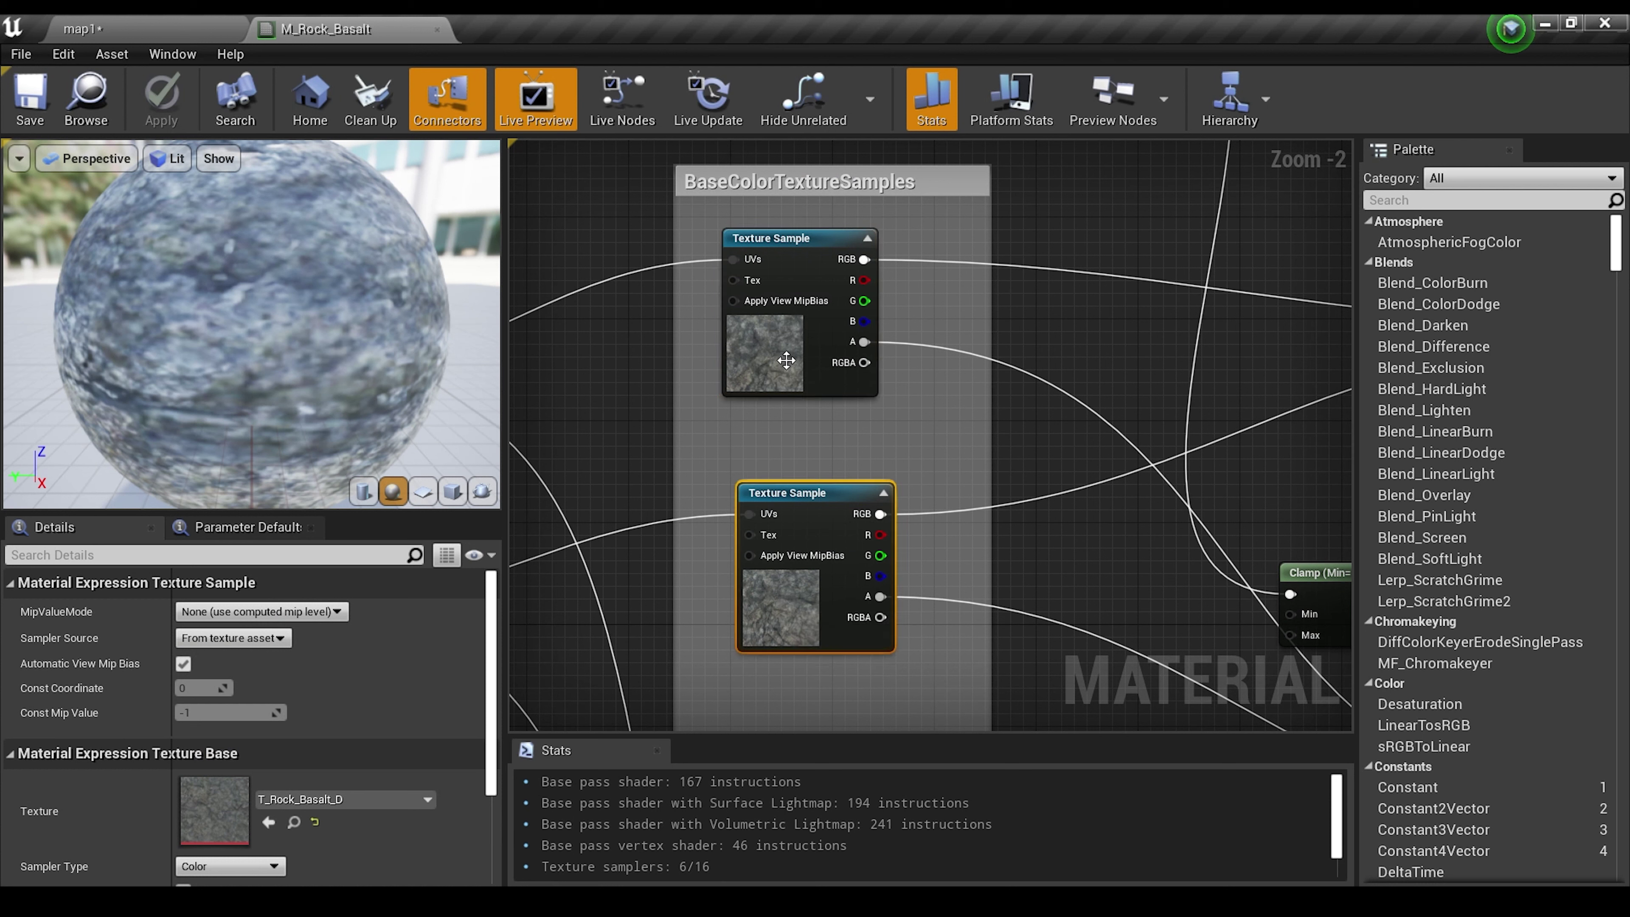
{"action": "left_click", "coordinate": [781, 357]}
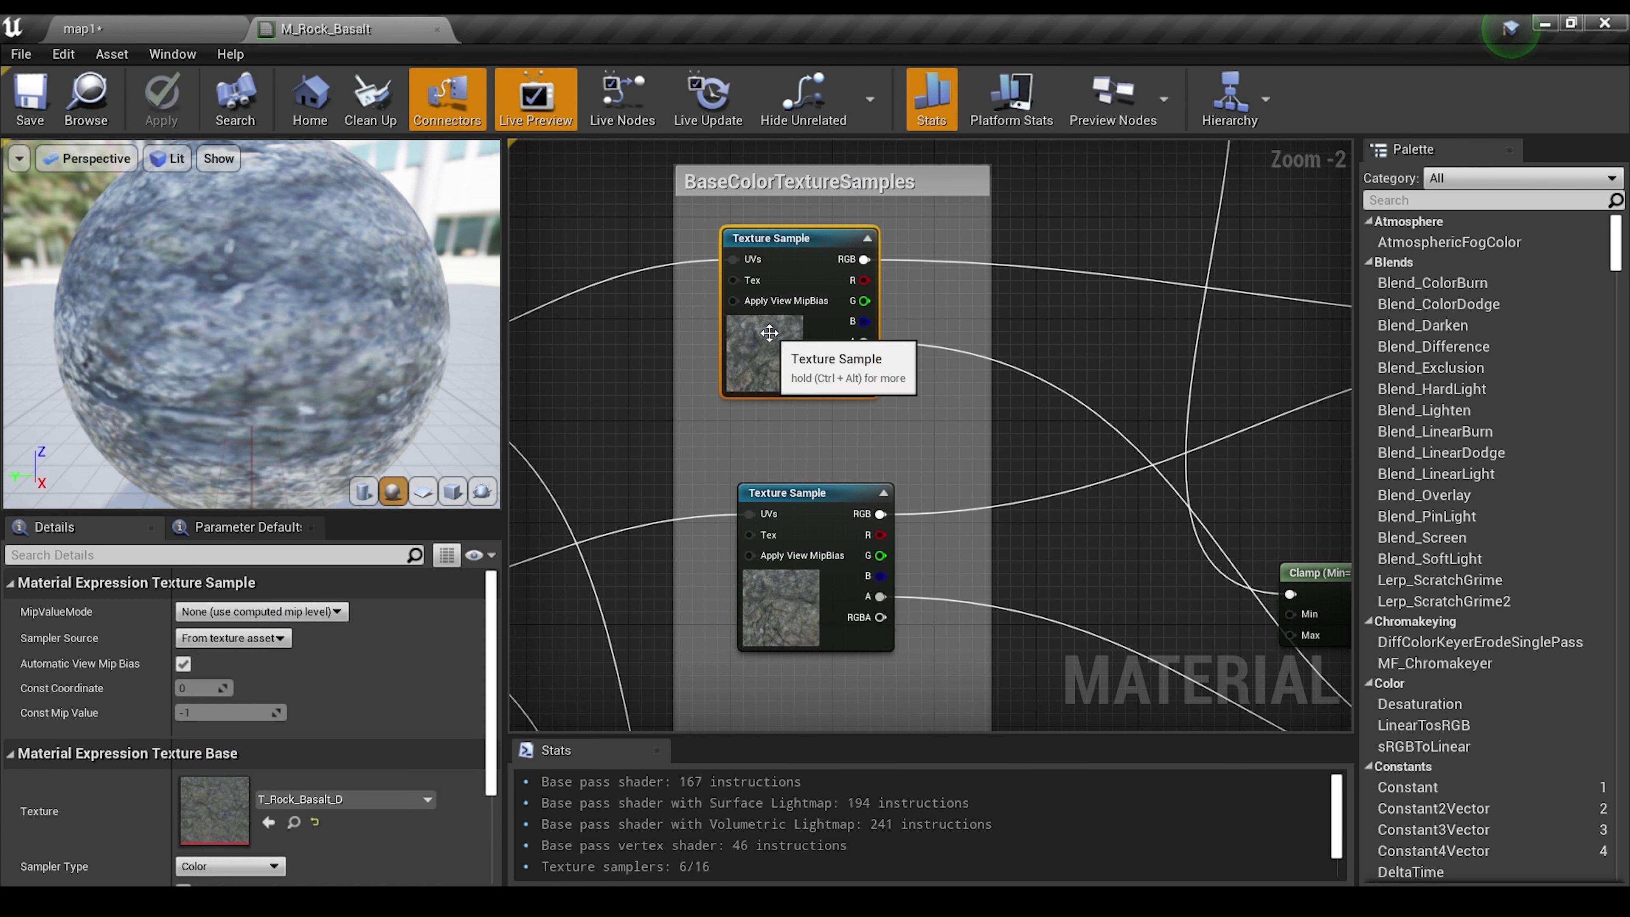
{"action": "left_click", "coordinate": [780, 597]}
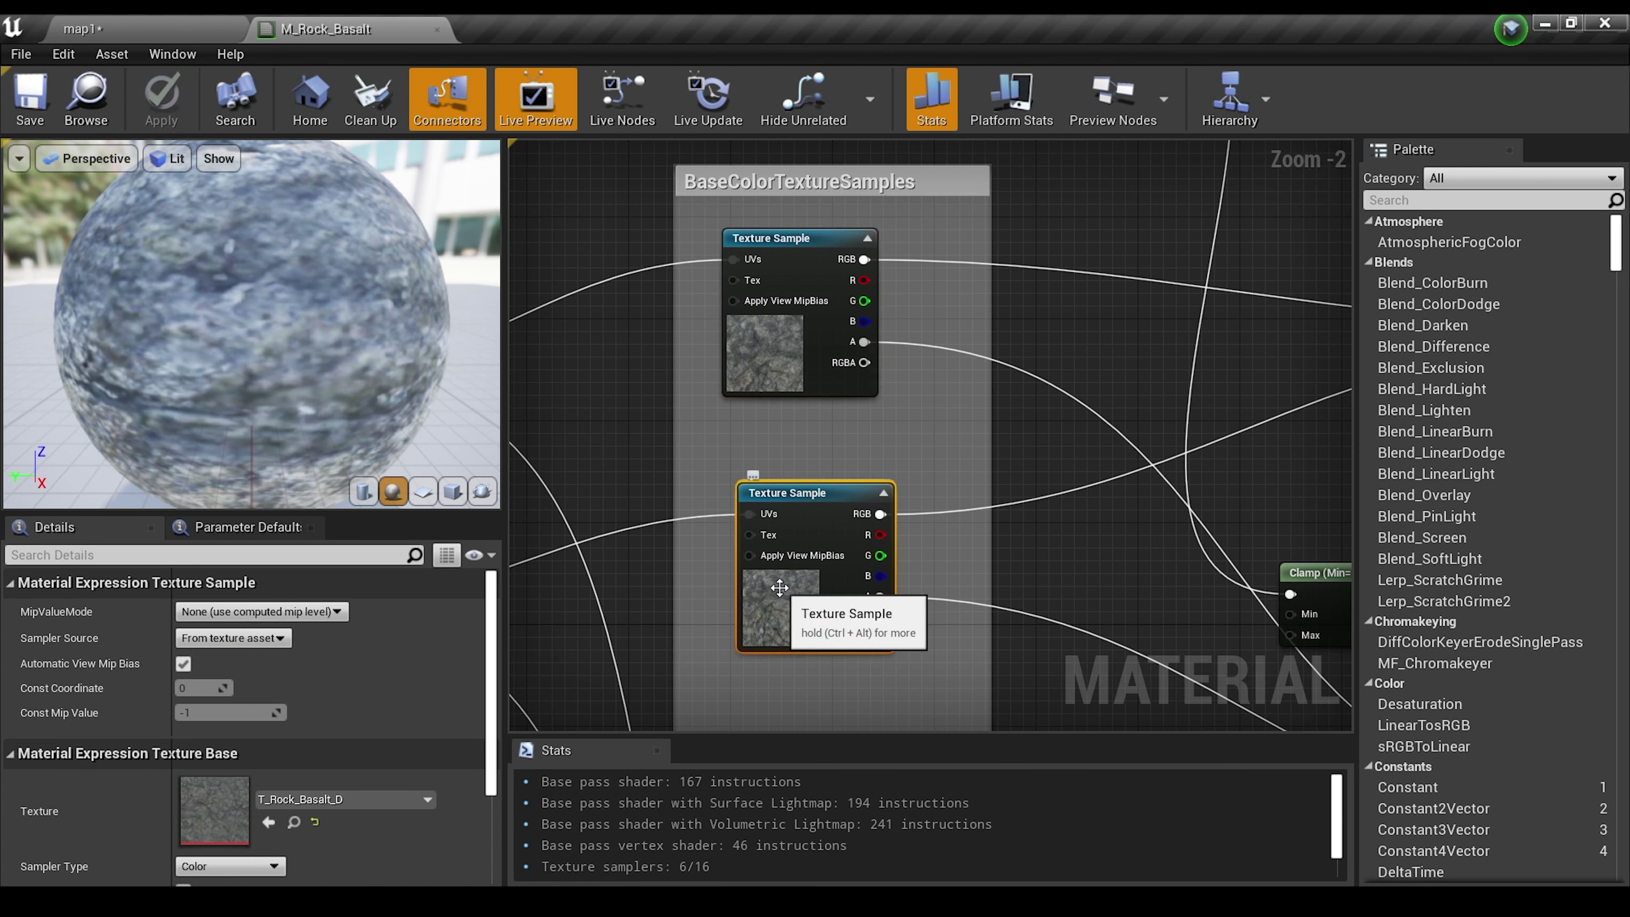
{"action": "left_click", "coordinate": [148, 29]}
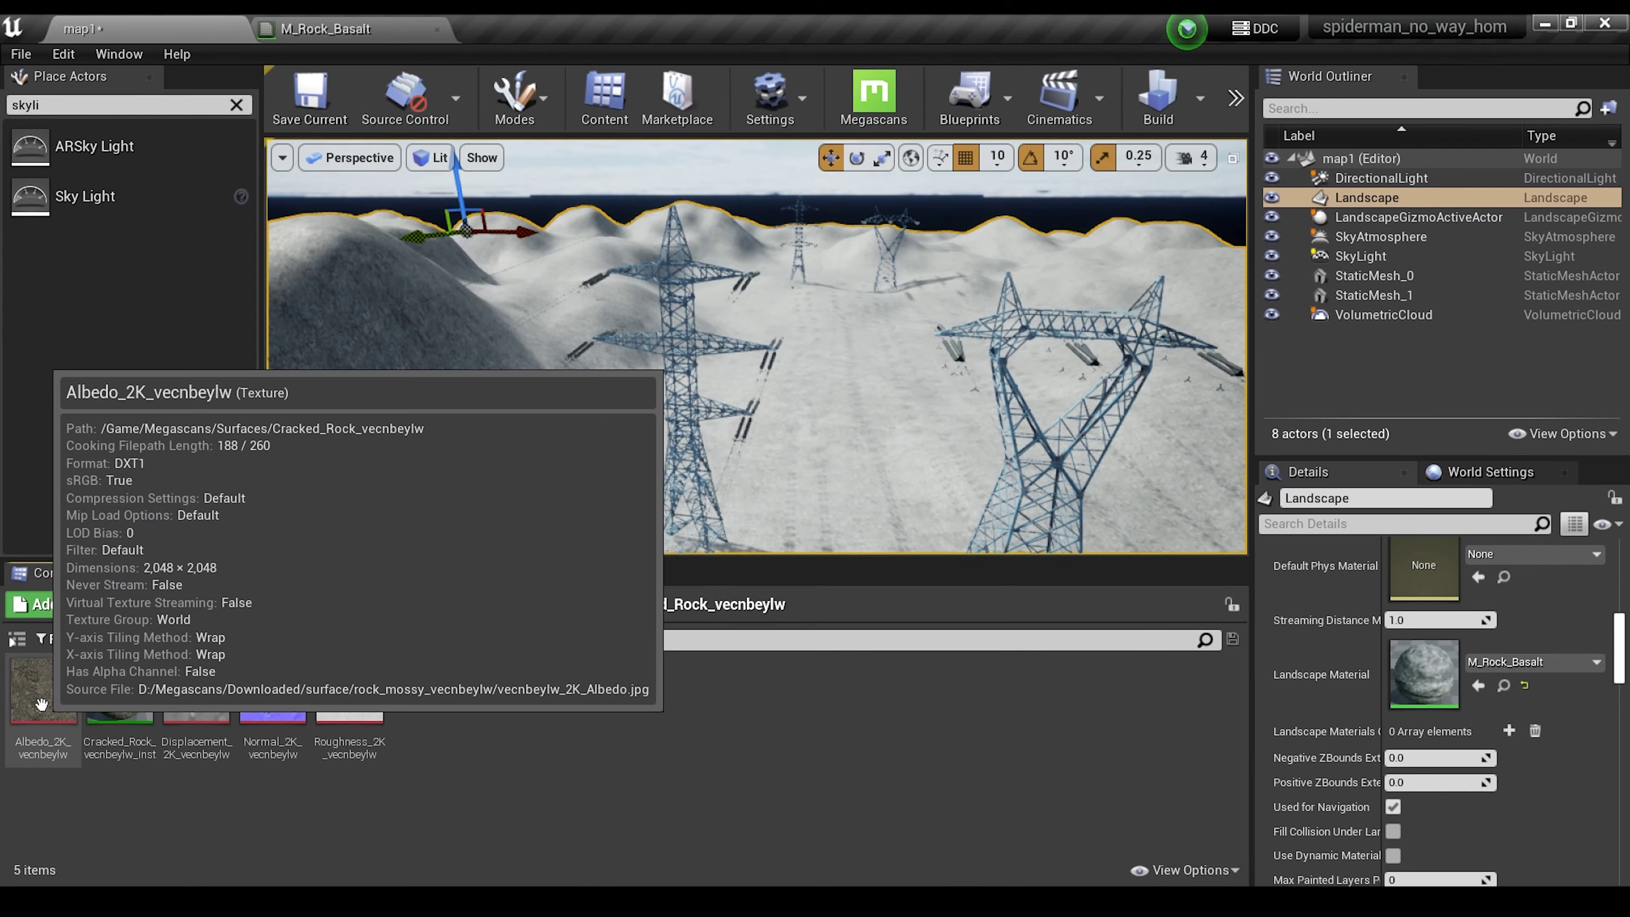
{"action": "left_click", "coordinate": [326, 29]}
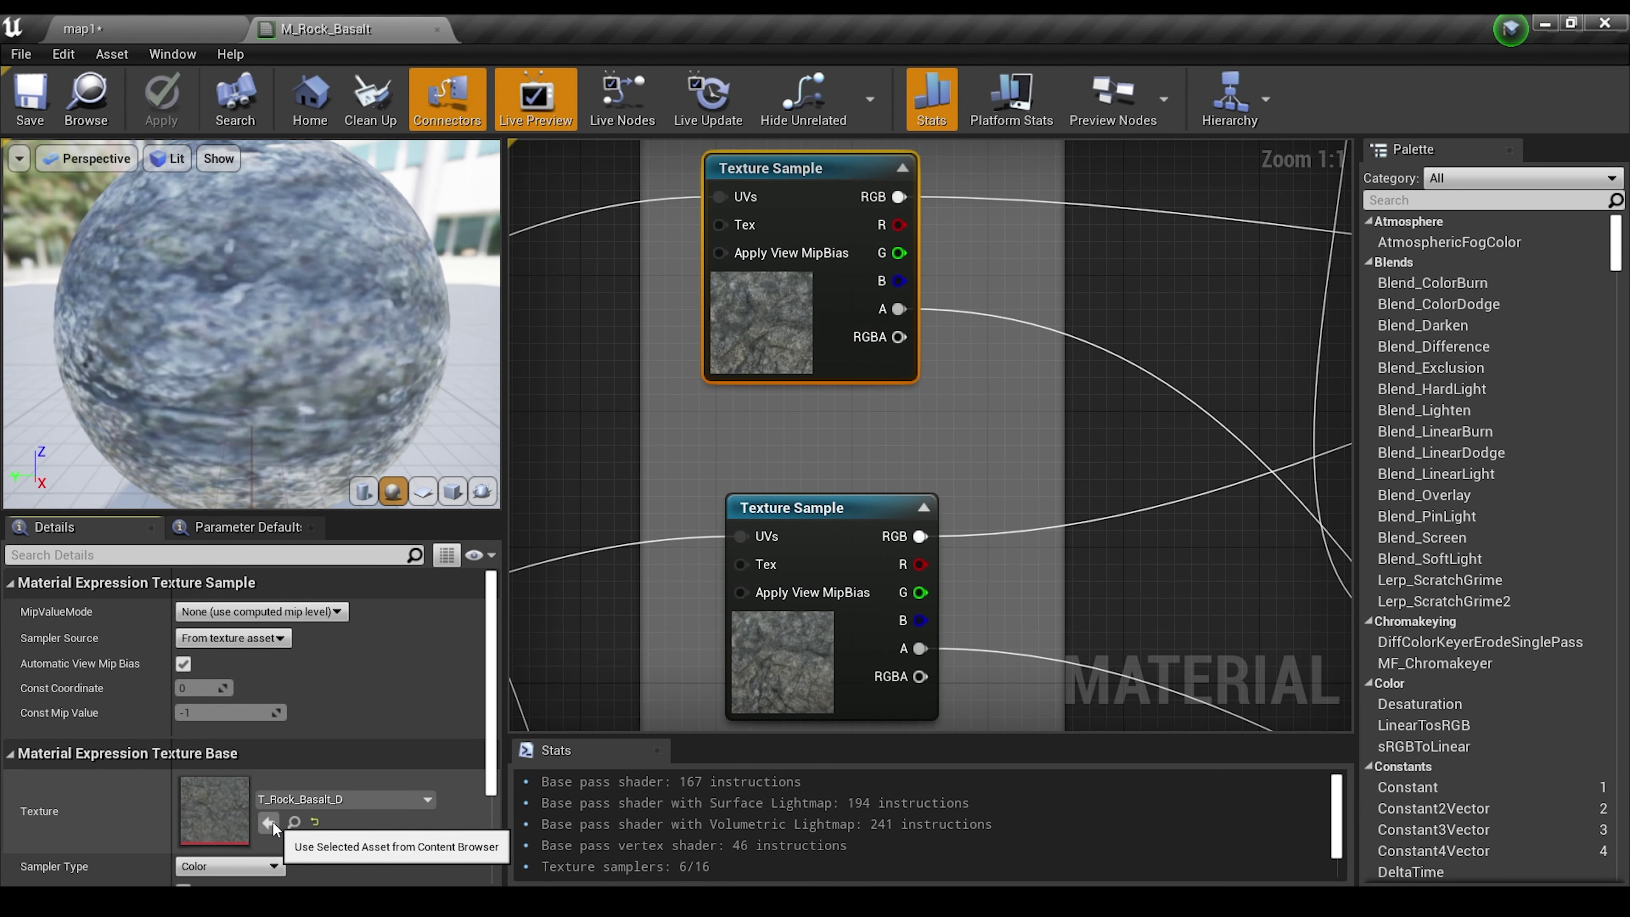
{"action": "left_click", "coordinate": [272, 821]}
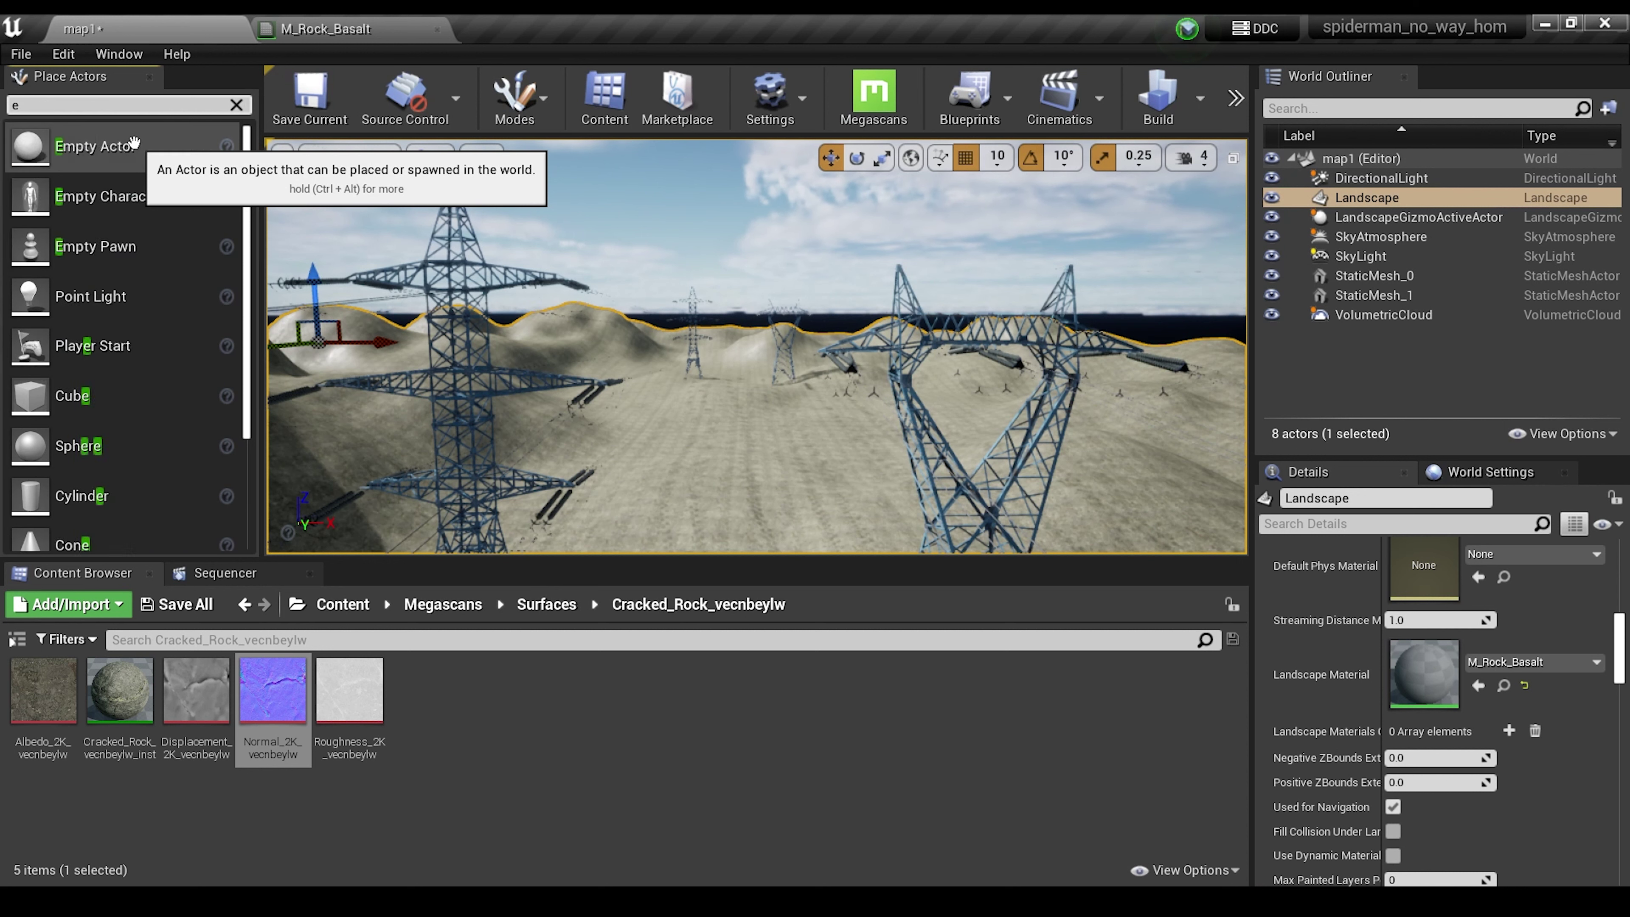
Place an Exponential Height Fog actor in the level.
{"action": "type", "text": "expone"}
{"action": "left_click_drag", "start_coordinate": [134, 143], "coordinate": [728, 436]}
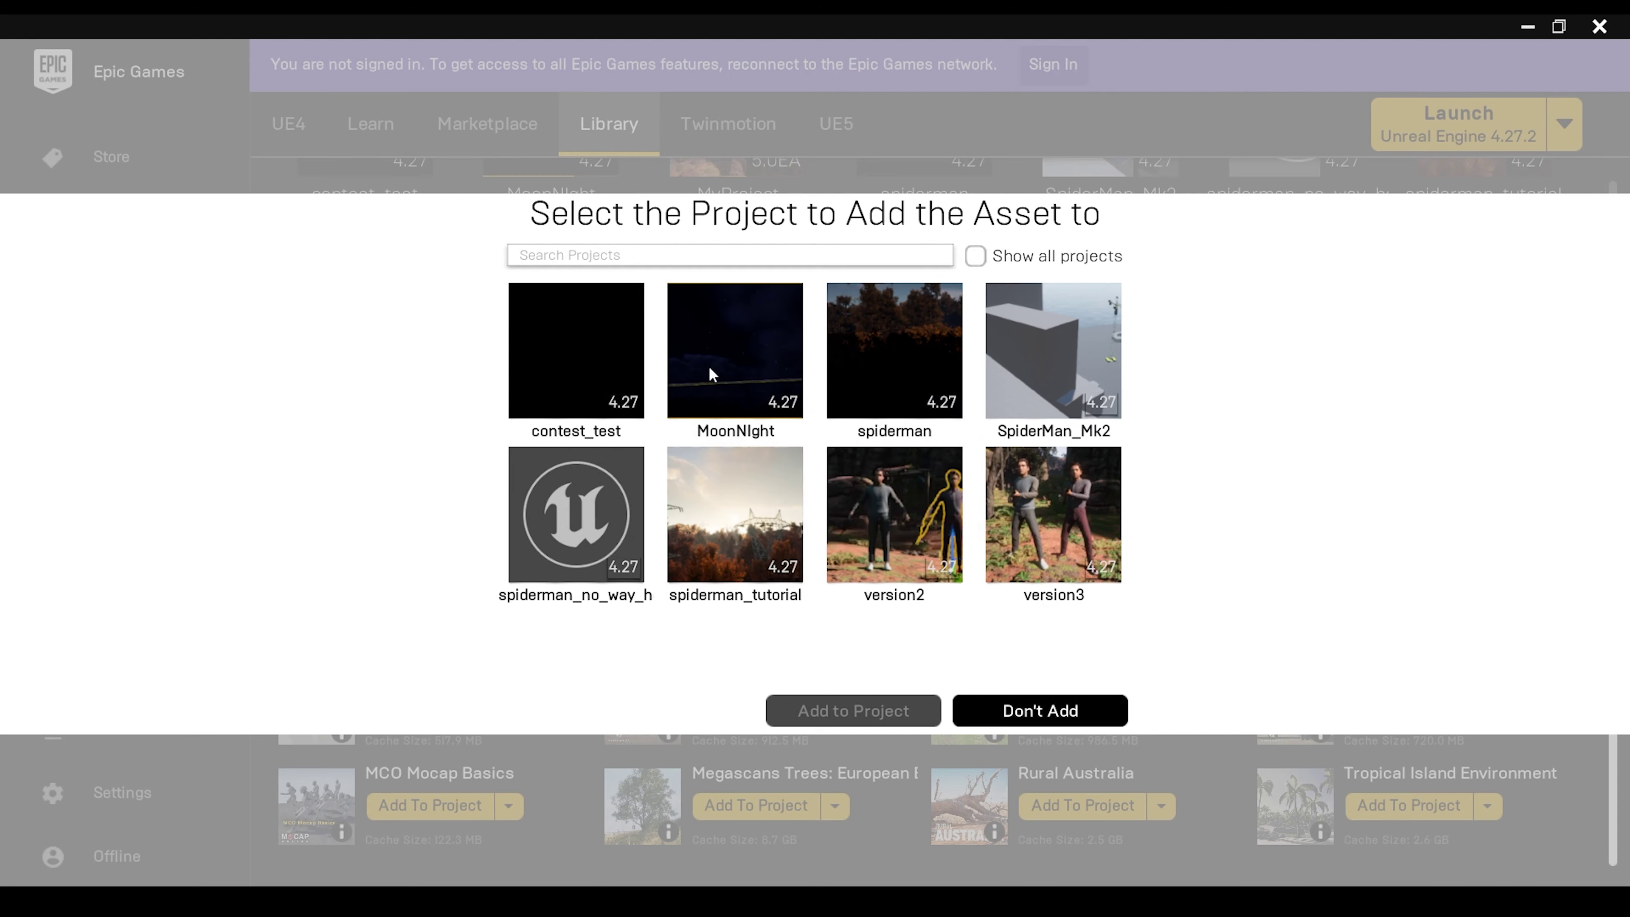
Add the tree asset to the spiderman_no_way_h project, return to Unreal Editor and open BlackAlder's Geometry/SimpleWind folder.
{"action": "left_click", "coordinate": [570, 471]}
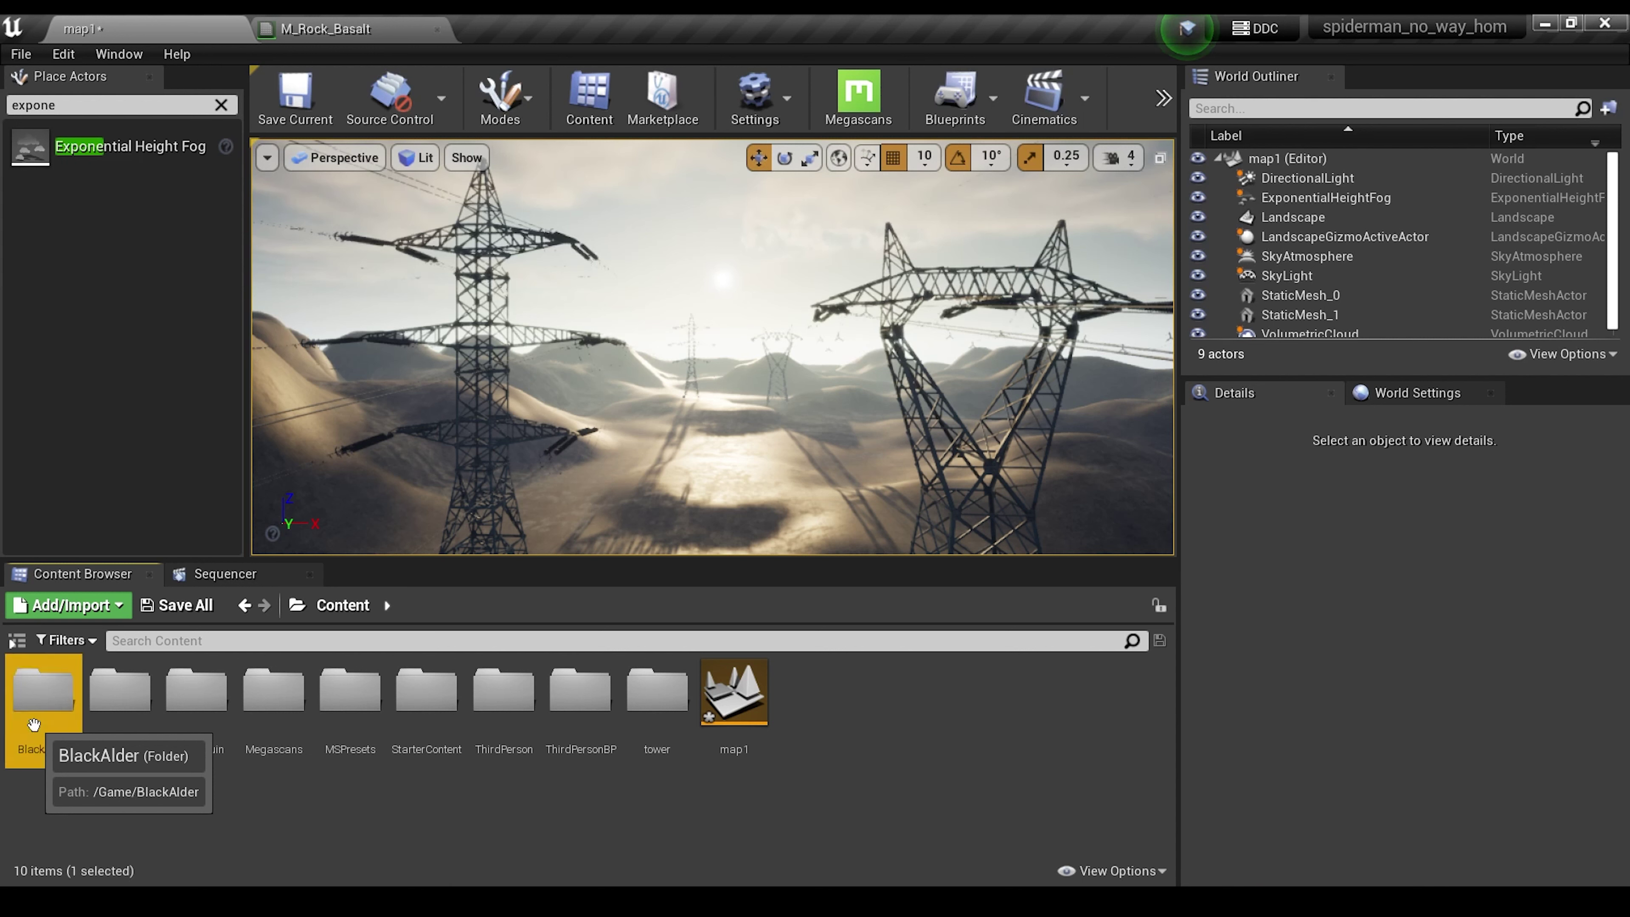
{"action": "double_click", "coordinate": [34, 724]}
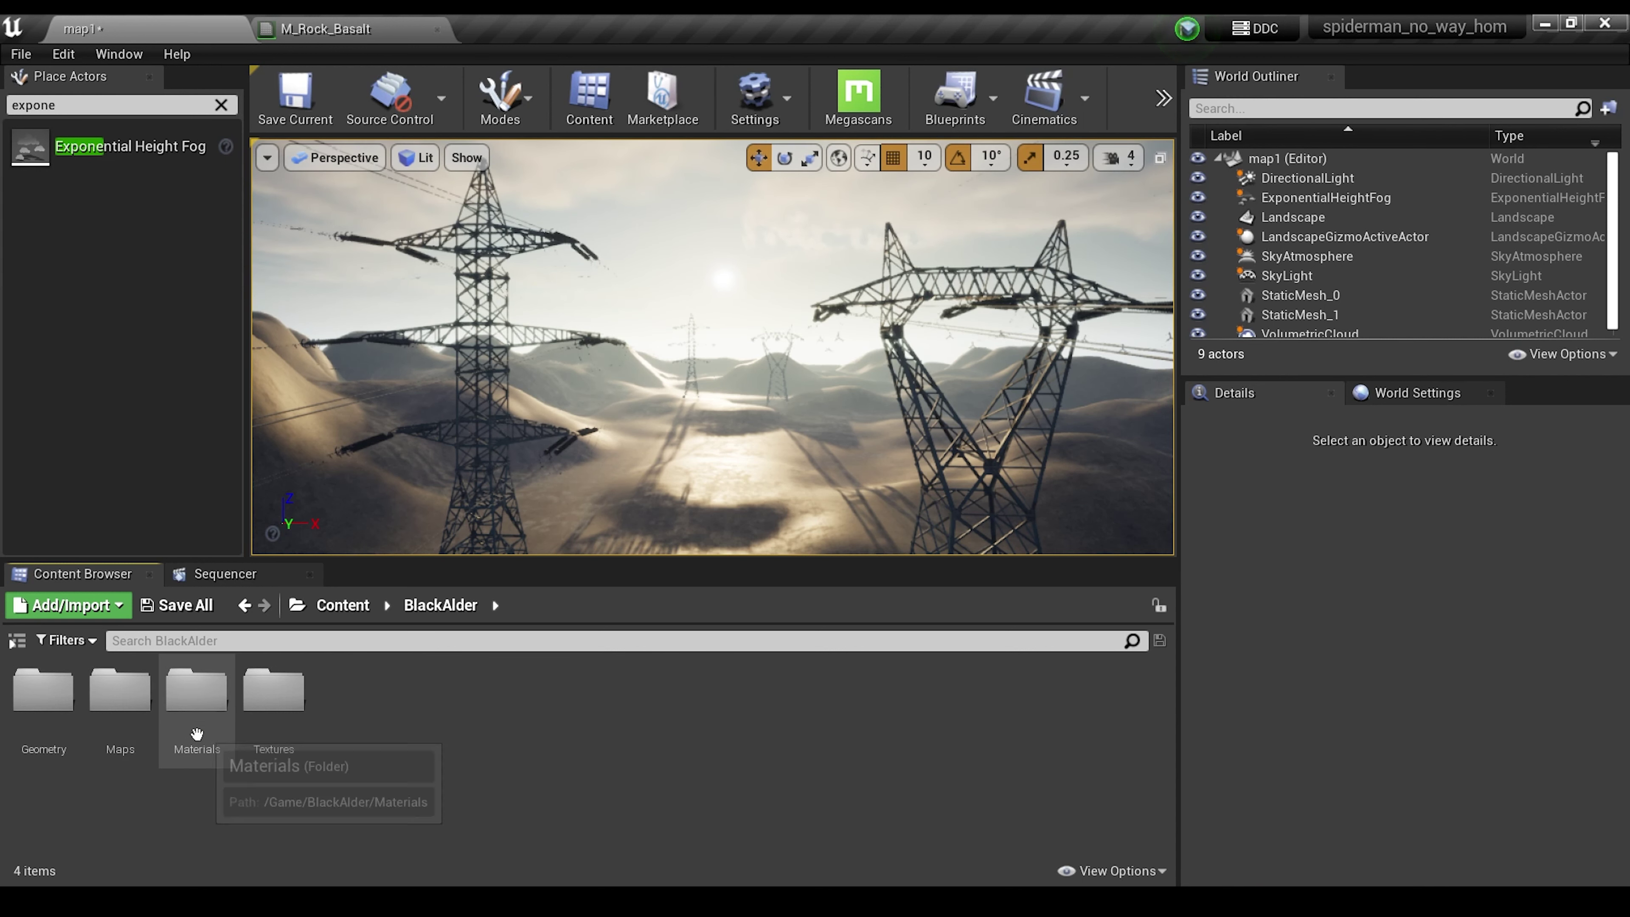
{"action": "double_click", "coordinate": [45, 725]}
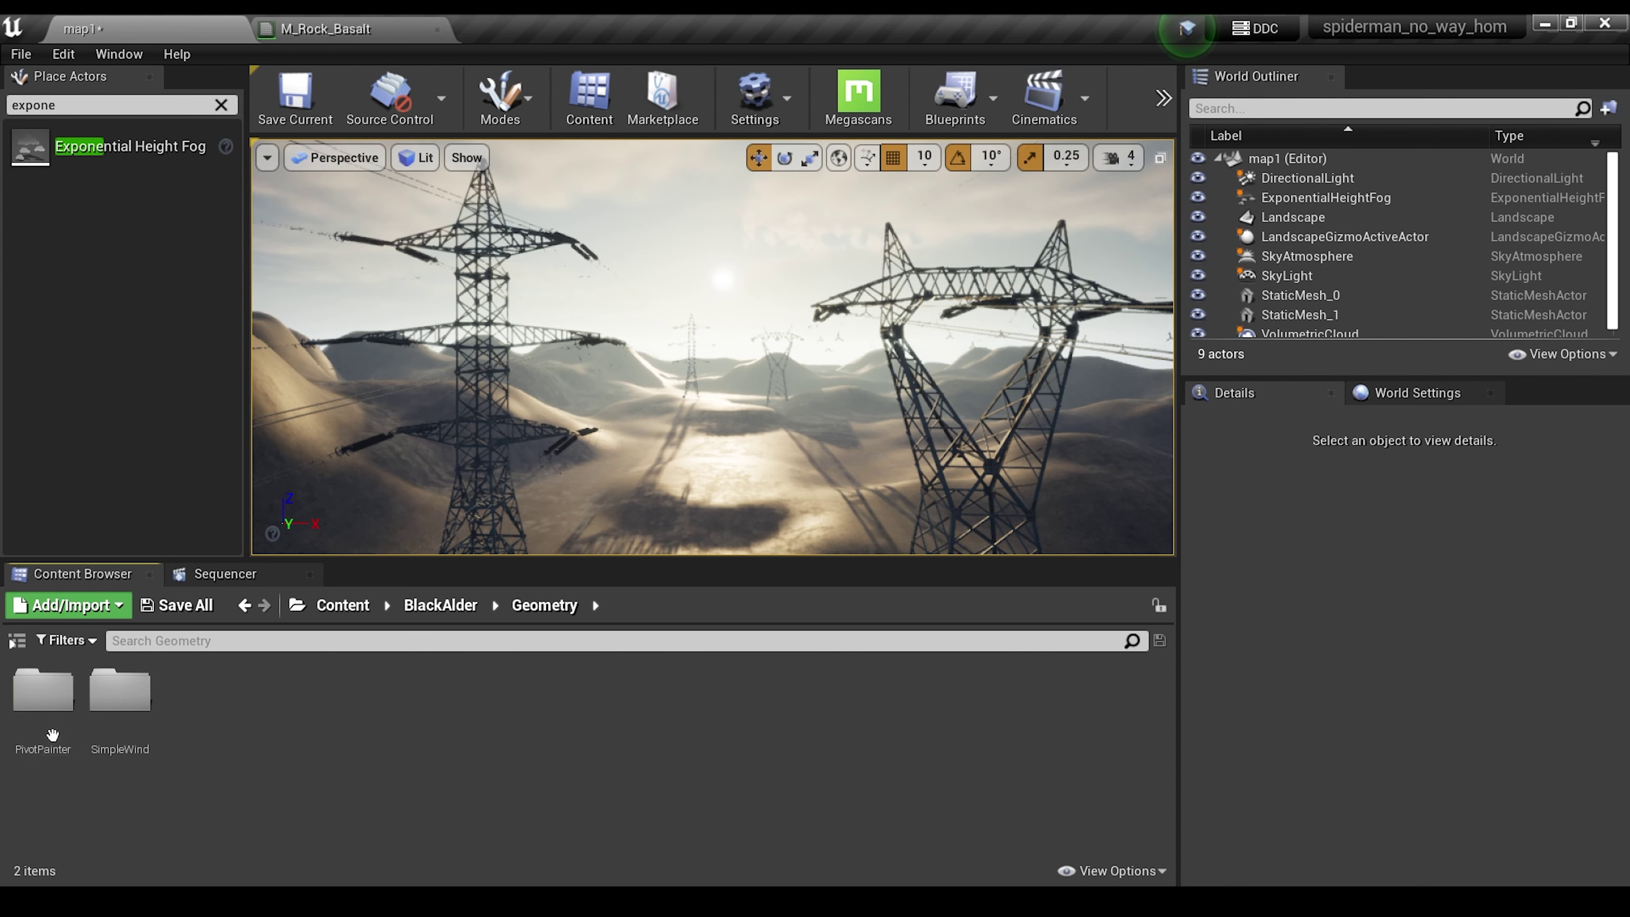
{"action": "double_click", "coordinate": [125, 732]}
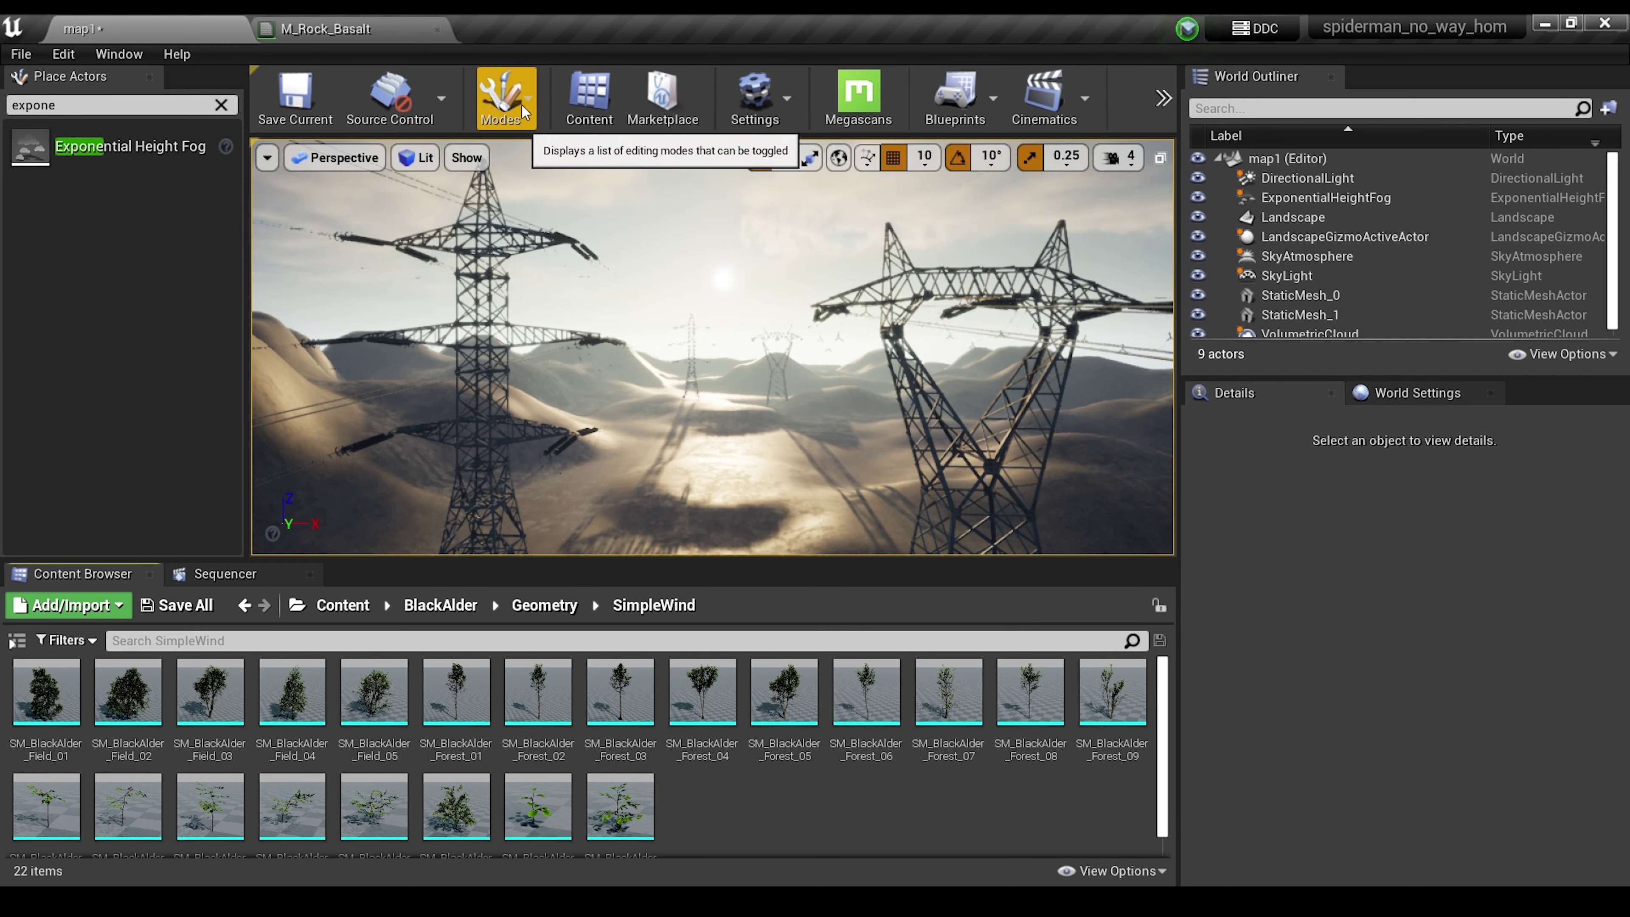
Switch to Foliage mode and add all the SM_BlackAlder meshes from the SimpleWind folder as foliage types.
{"action": "left_click", "coordinate": [523, 105]}
{"action": "left_click", "coordinate": [539, 211]}
{"action": "left_click", "coordinate": [46, 692]}
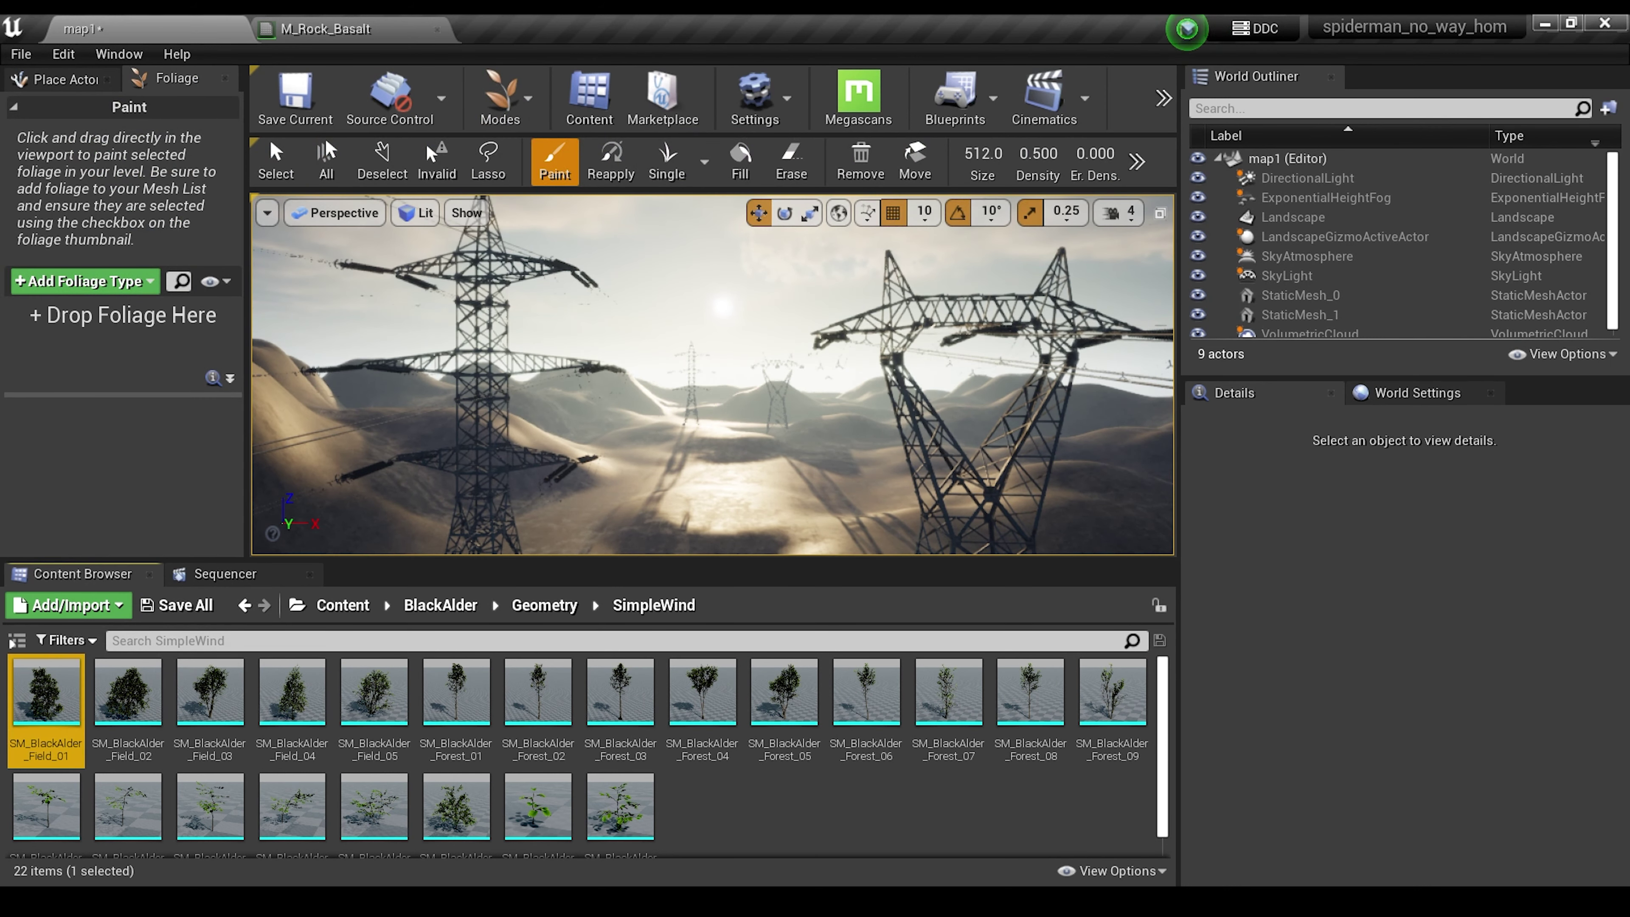
{"action": "left_click", "coordinate": [620, 808], "text": "shift"}
{"action": "left_click_drag", "start_coordinate": [389, 658], "coordinate": [132, 395]}
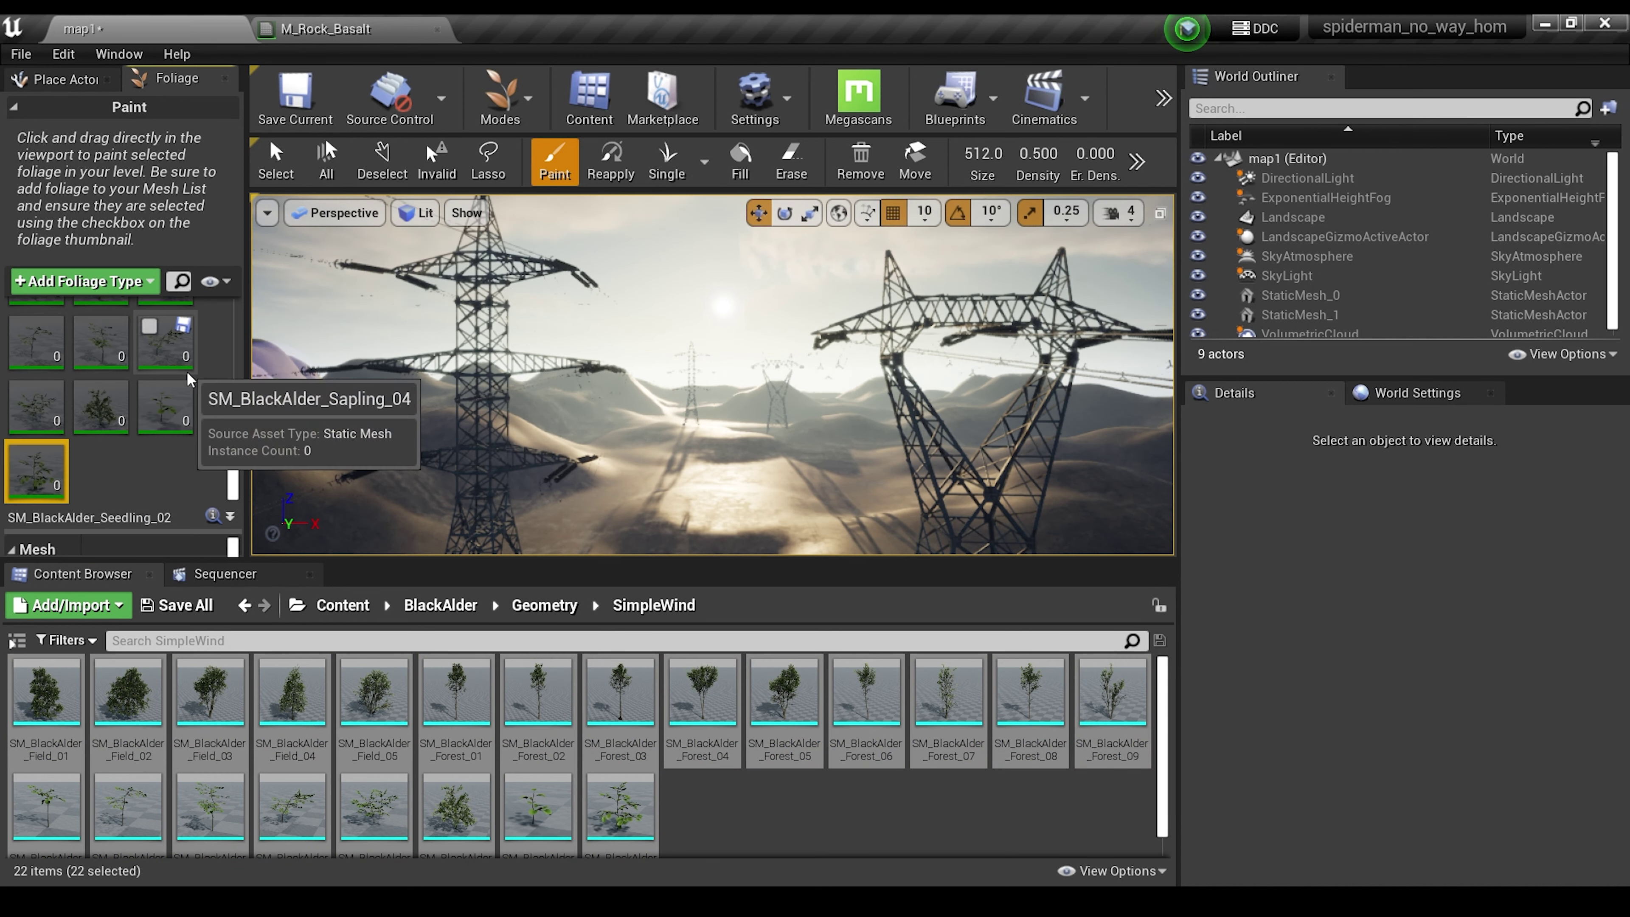
Enable only the eight sapling and seedling foliage types for painting and set the brush size to 1000.
{"action": "scroll", "coordinate": [180, 371], "scroll_direction": "up", "scroll_amount": 2}
{"action": "left_click", "coordinate": [175, 365], "text": "shift"}
{"action": "scroll", "coordinate": [155, 337], "scroll_direction": "down", "scroll_amount": 2}
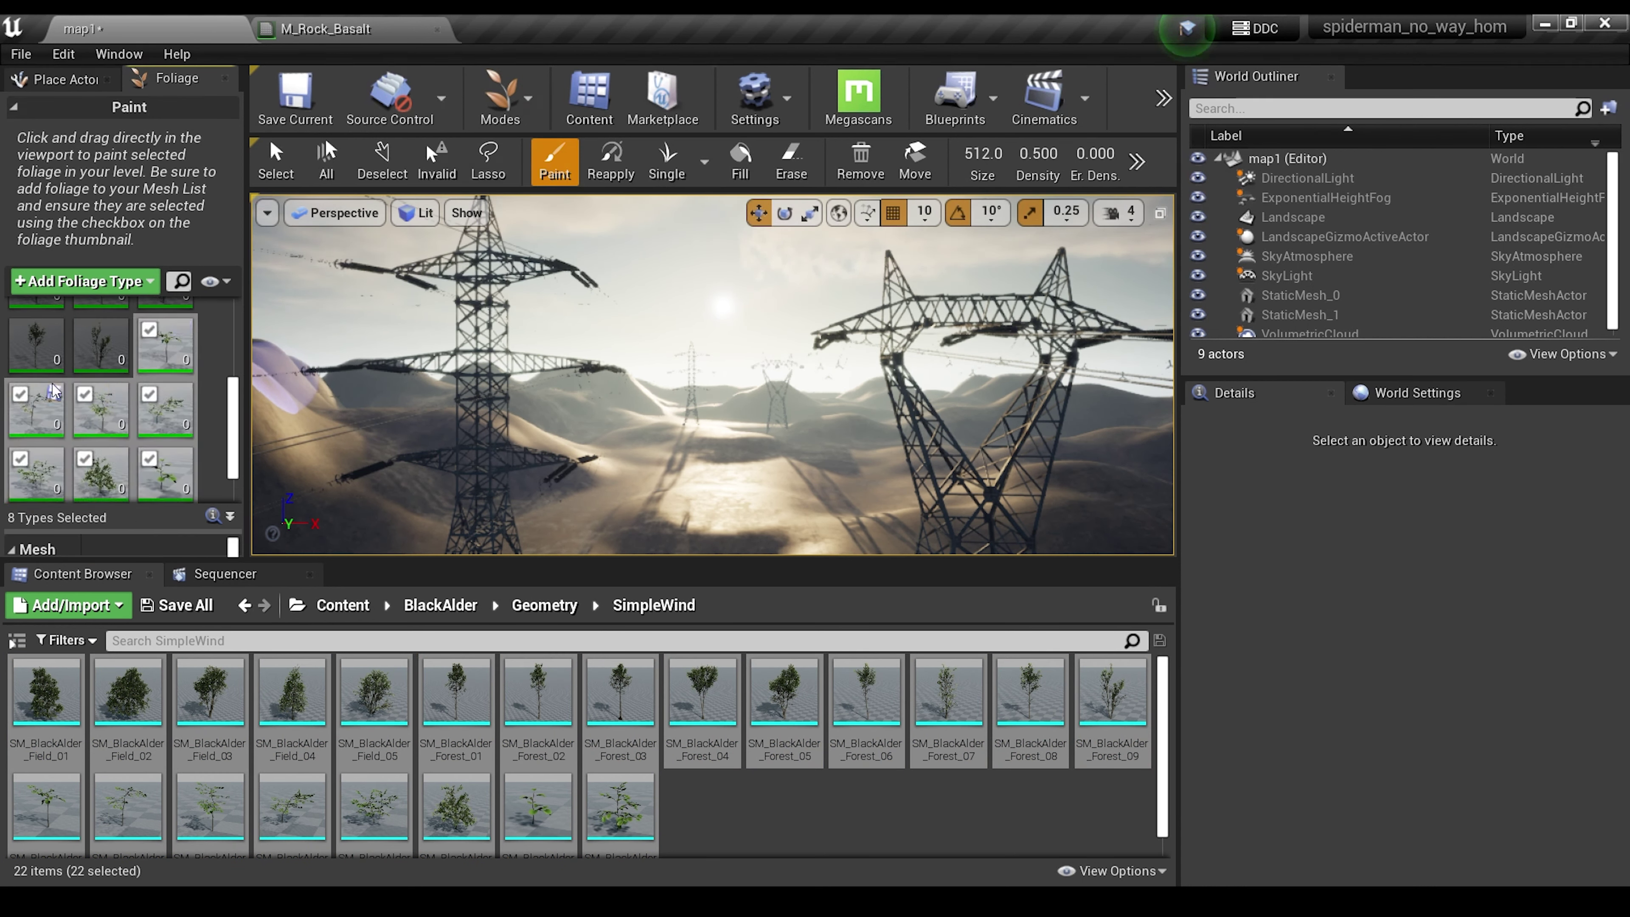
{"action": "left_click", "coordinate": [982, 155]}
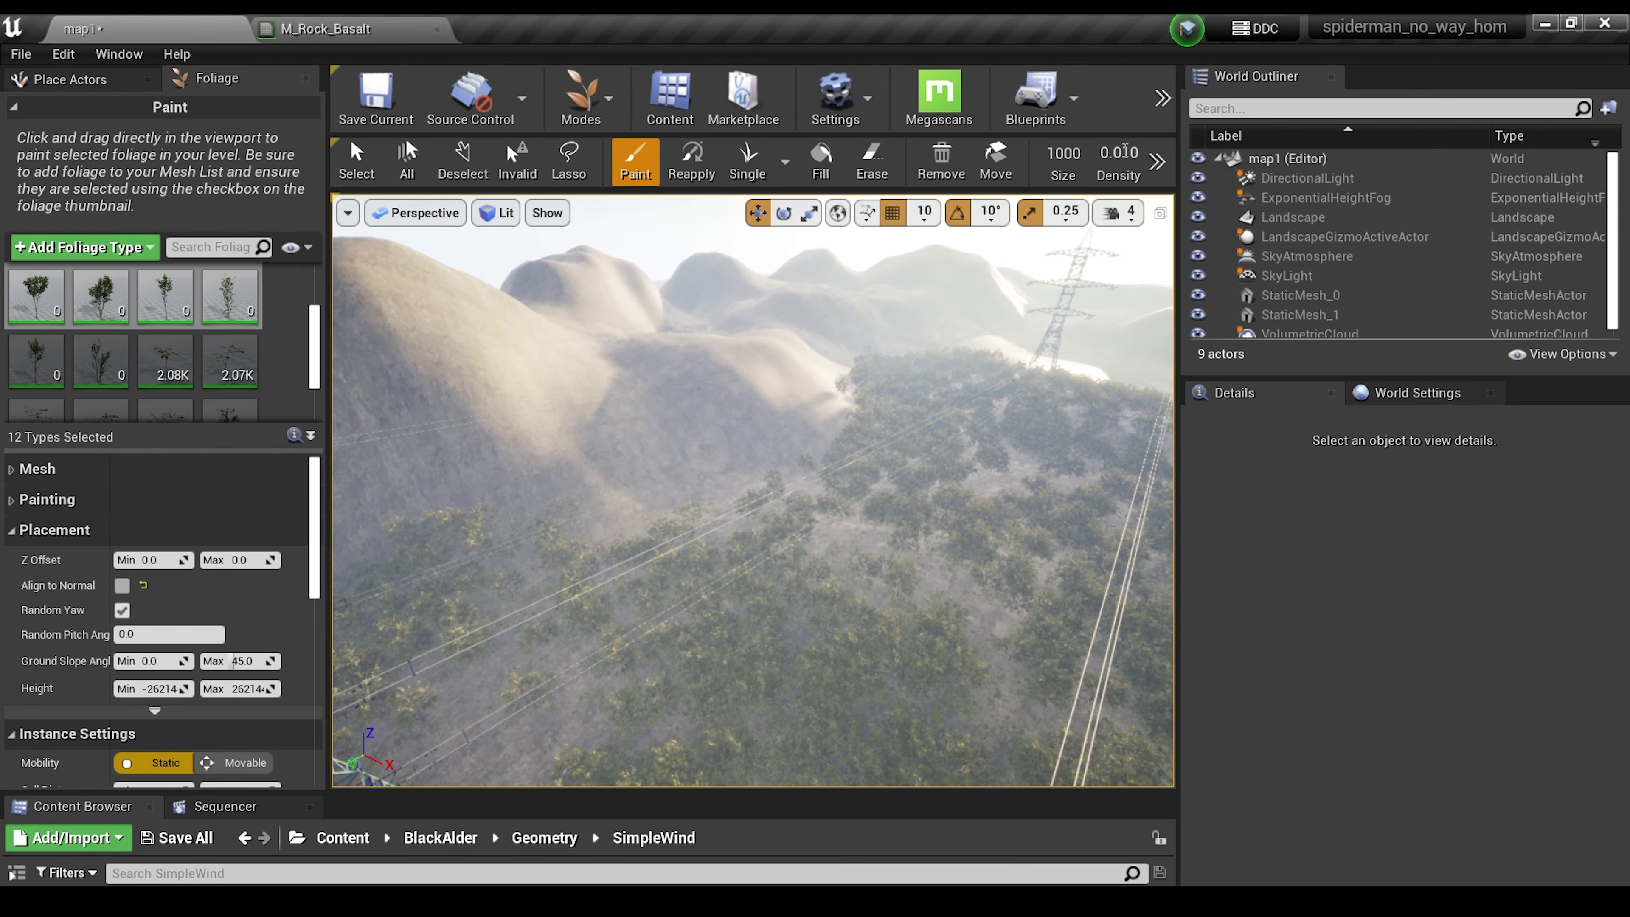
Change the foliage brush's paint density for the twelve selected tree types.
{"action": "left_click", "coordinate": [1125, 152]}
{"action": "type", "text": "0"}
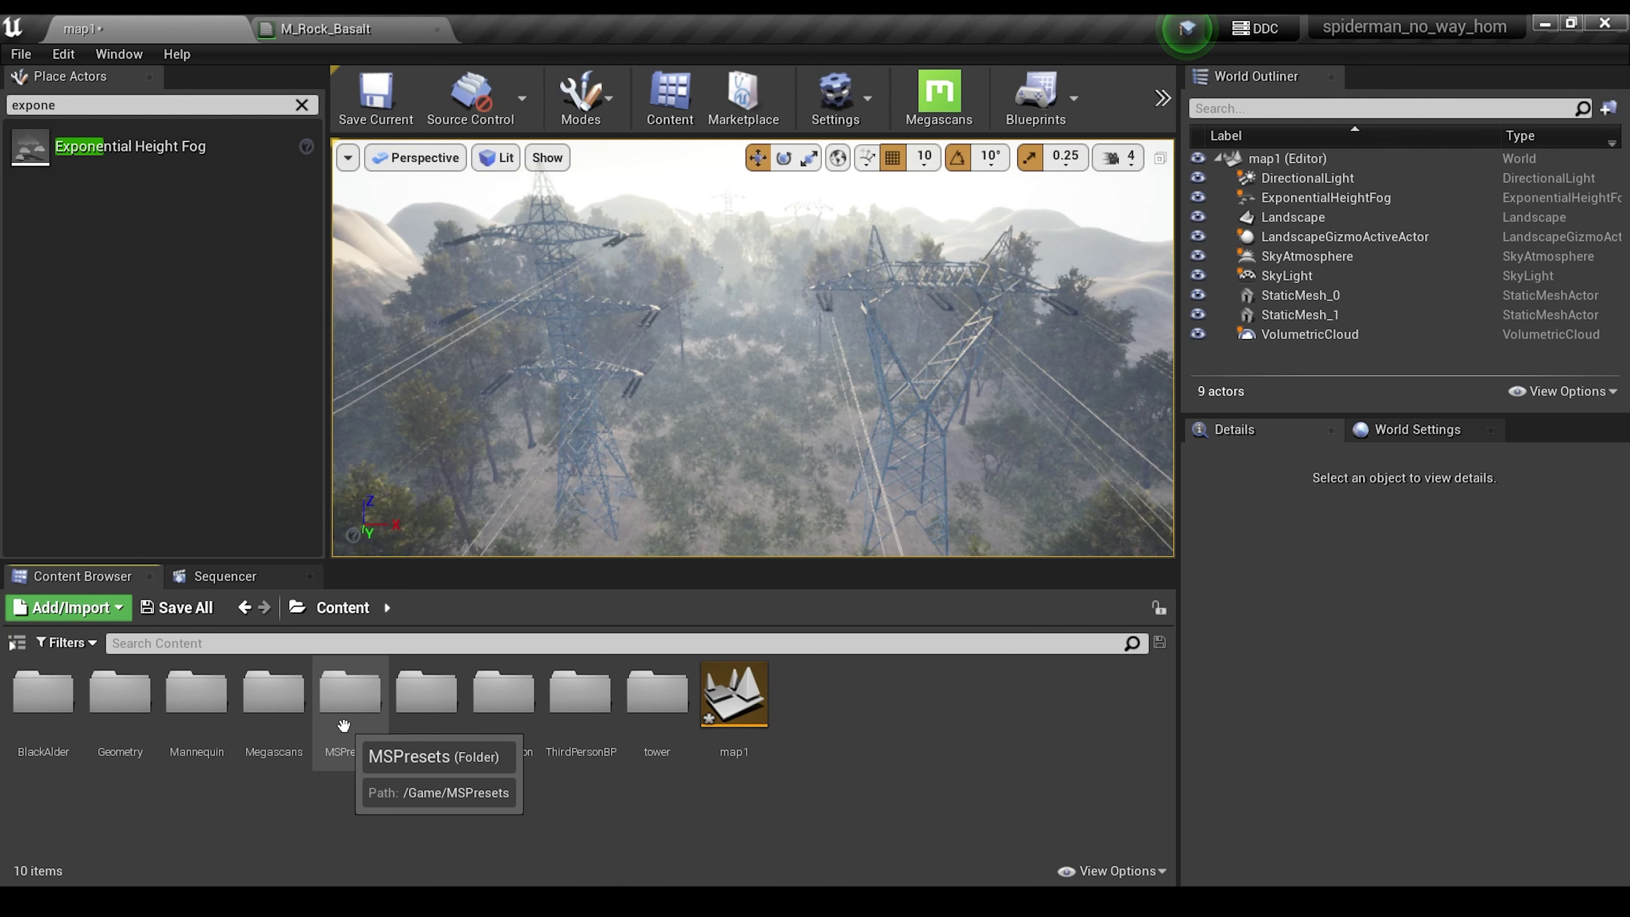
Place BP_GlobalFoliageActor from the MSPresets/MS_Foliage_Material/GlobalFoliageActor folder in the level between the towers.
{"action": "double_click", "coordinate": [346, 697]}
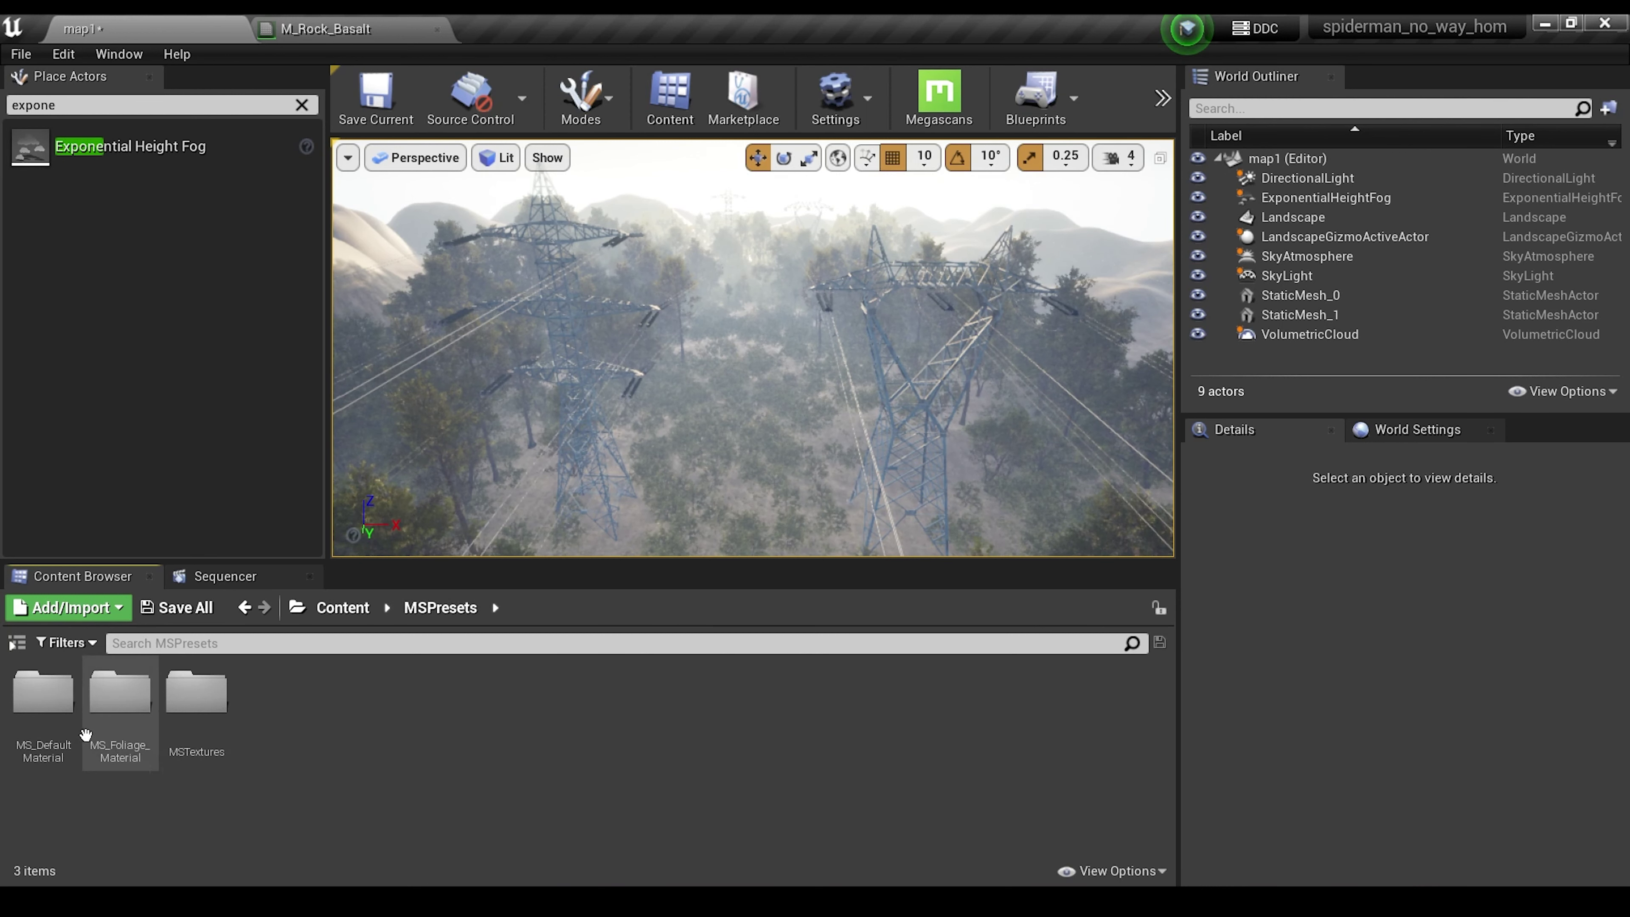
{"action": "double_click", "coordinate": [118, 758]}
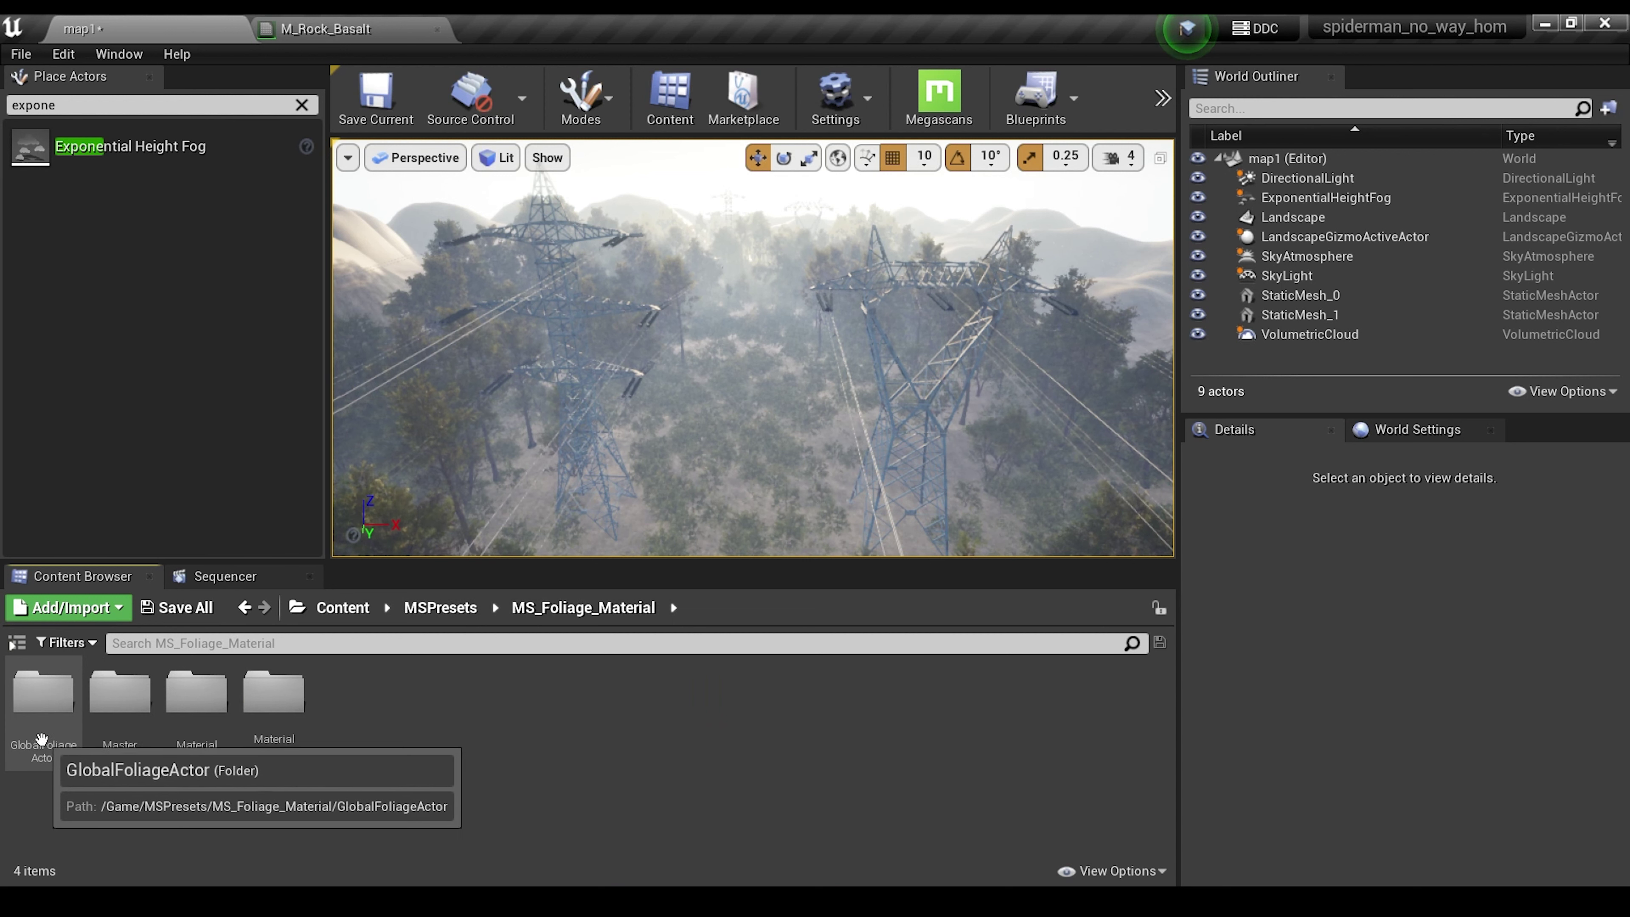
{"action": "double_click", "coordinate": [24, 742]}
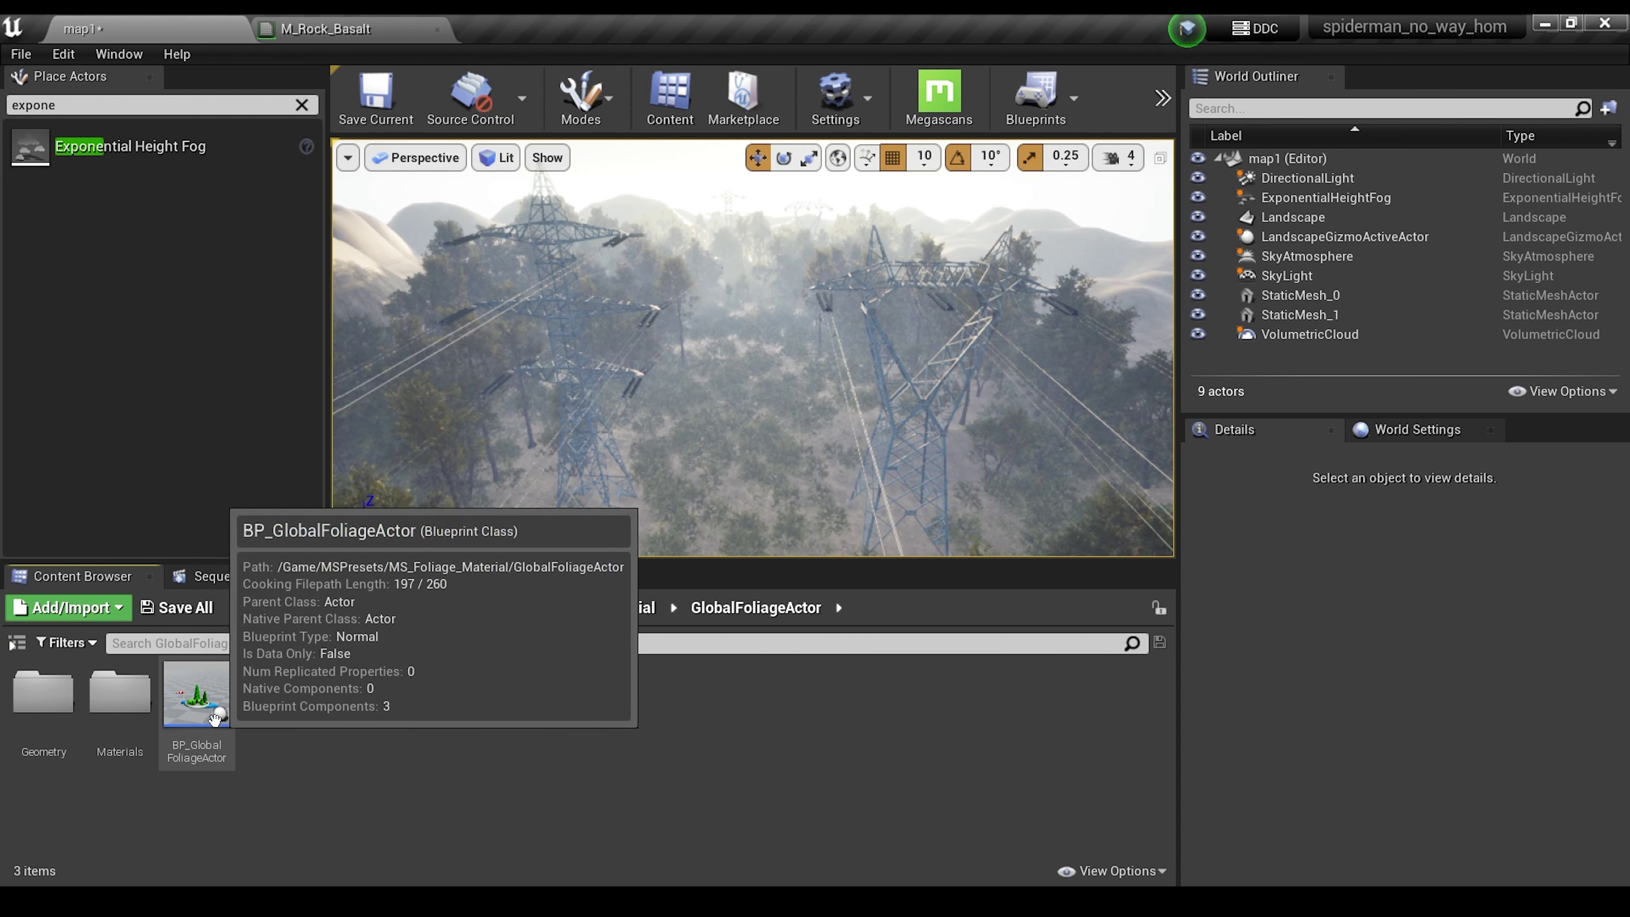
{"action": "left_click_drag", "start_coordinate": [194, 724], "coordinate": [688, 440]}
Set BP_GlobalFoliageActor's Directional Light reference to the level's DirectionalLight.
{"action": "right_click_drag", "start_coordinate": [688, 440], "coordinate": [688, 411]}
{"action": "scroll", "coordinate": [1402, 694], "scroll_direction": "down", "scroll_amount": 5}
{"action": "left_click", "coordinate": [1405, 660]}
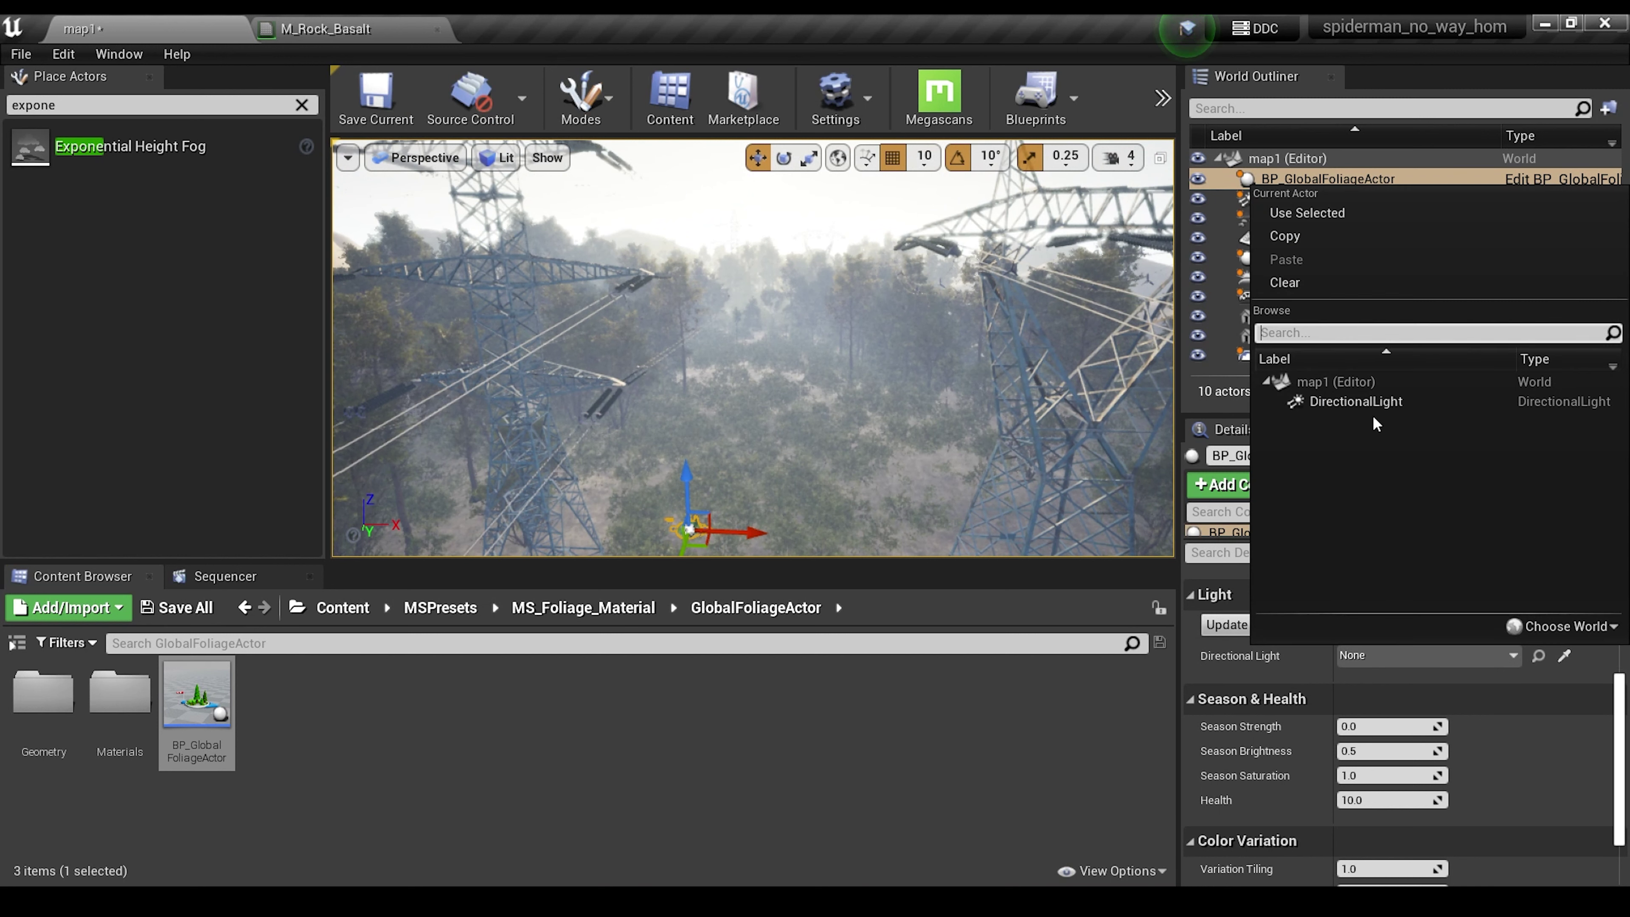
{"action": "left_click", "coordinate": [1348, 401]}
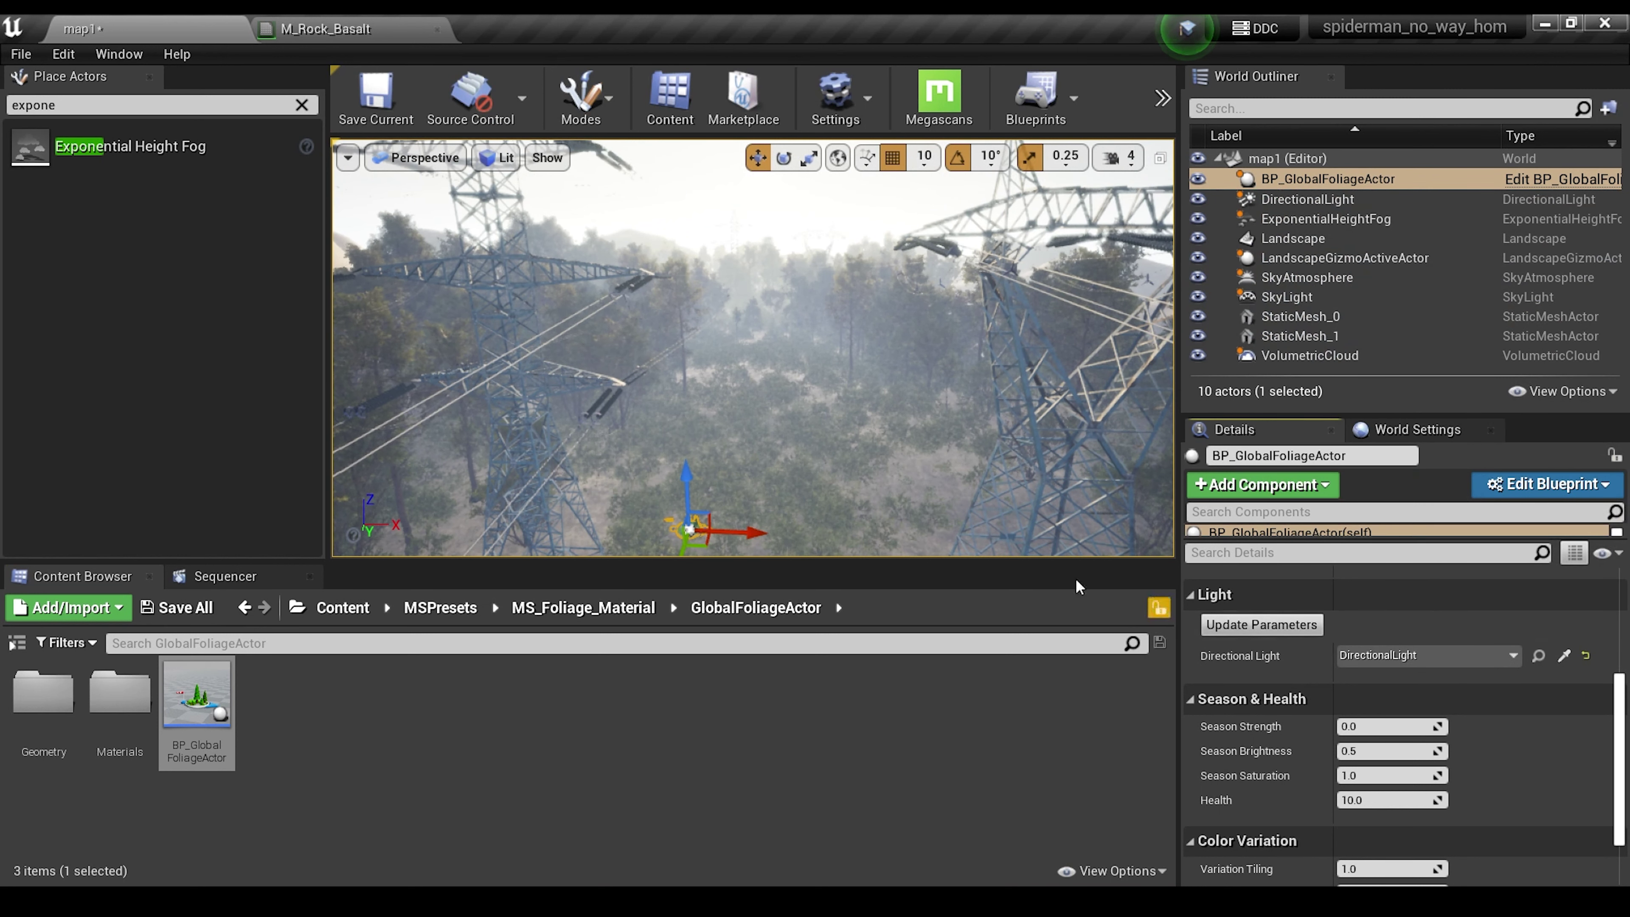
{"action": "right_click_drag", "start_coordinate": [910, 332], "coordinate": [916, 299]}
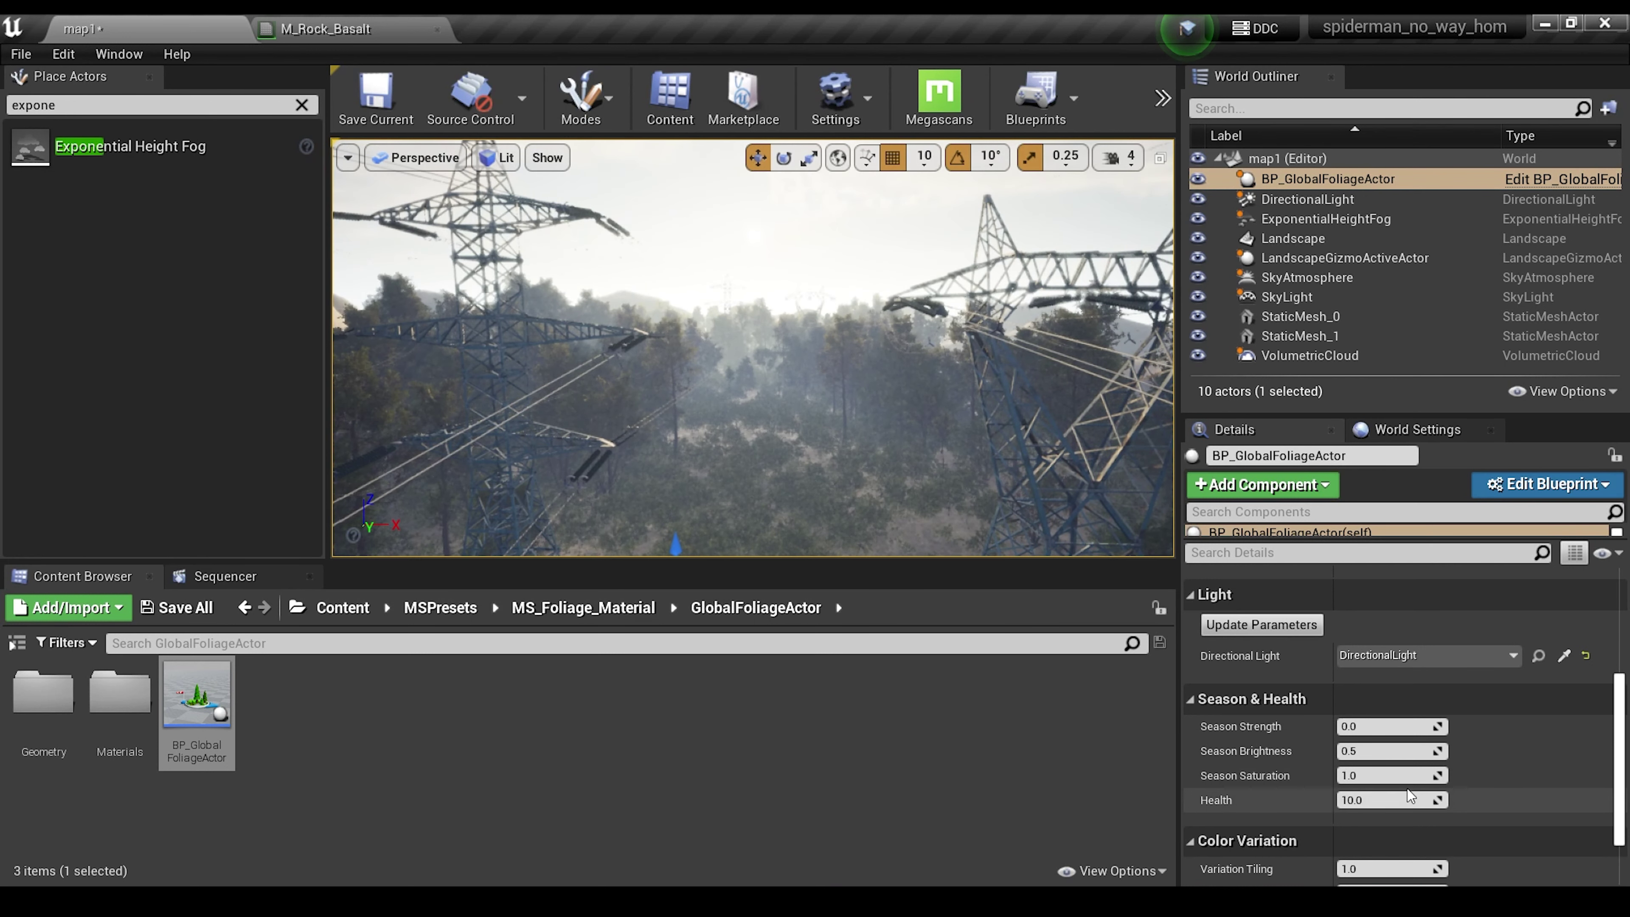
{"action": "scroll", "coordinate": [1409, 796], "scroll_direction": "down", "scroll_amount": 2}
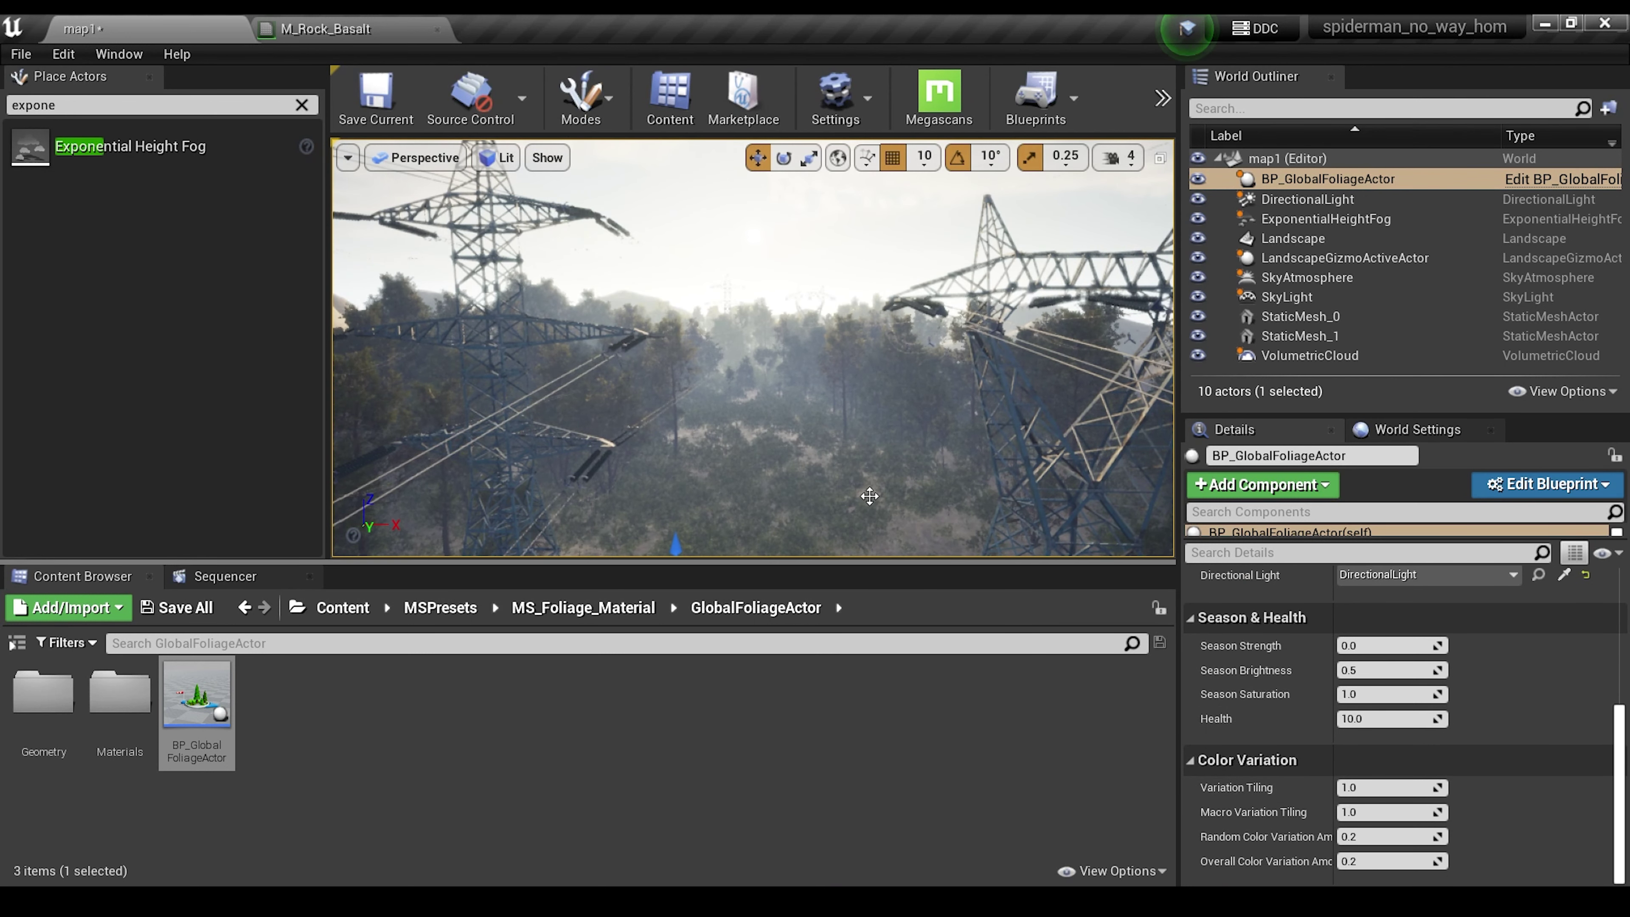
{"action": "right_click_drag", "start_coordinate": [884, 469], "coordinate": [877, 479]}
Place a Post Process Volume in the level and enable Infinite Extent (Unbound) on it.
{"action": "left_click", "coordinate": [97, 104]}
{"action": "type", "text": "post"}
{"action": "left_click_drag", "start_coordinate": [96, 146], "coordinate": [681, 437]}
{"action": "left_click", "coordinate": [1354, 481]}
{"action": "type", "text": "infi"}
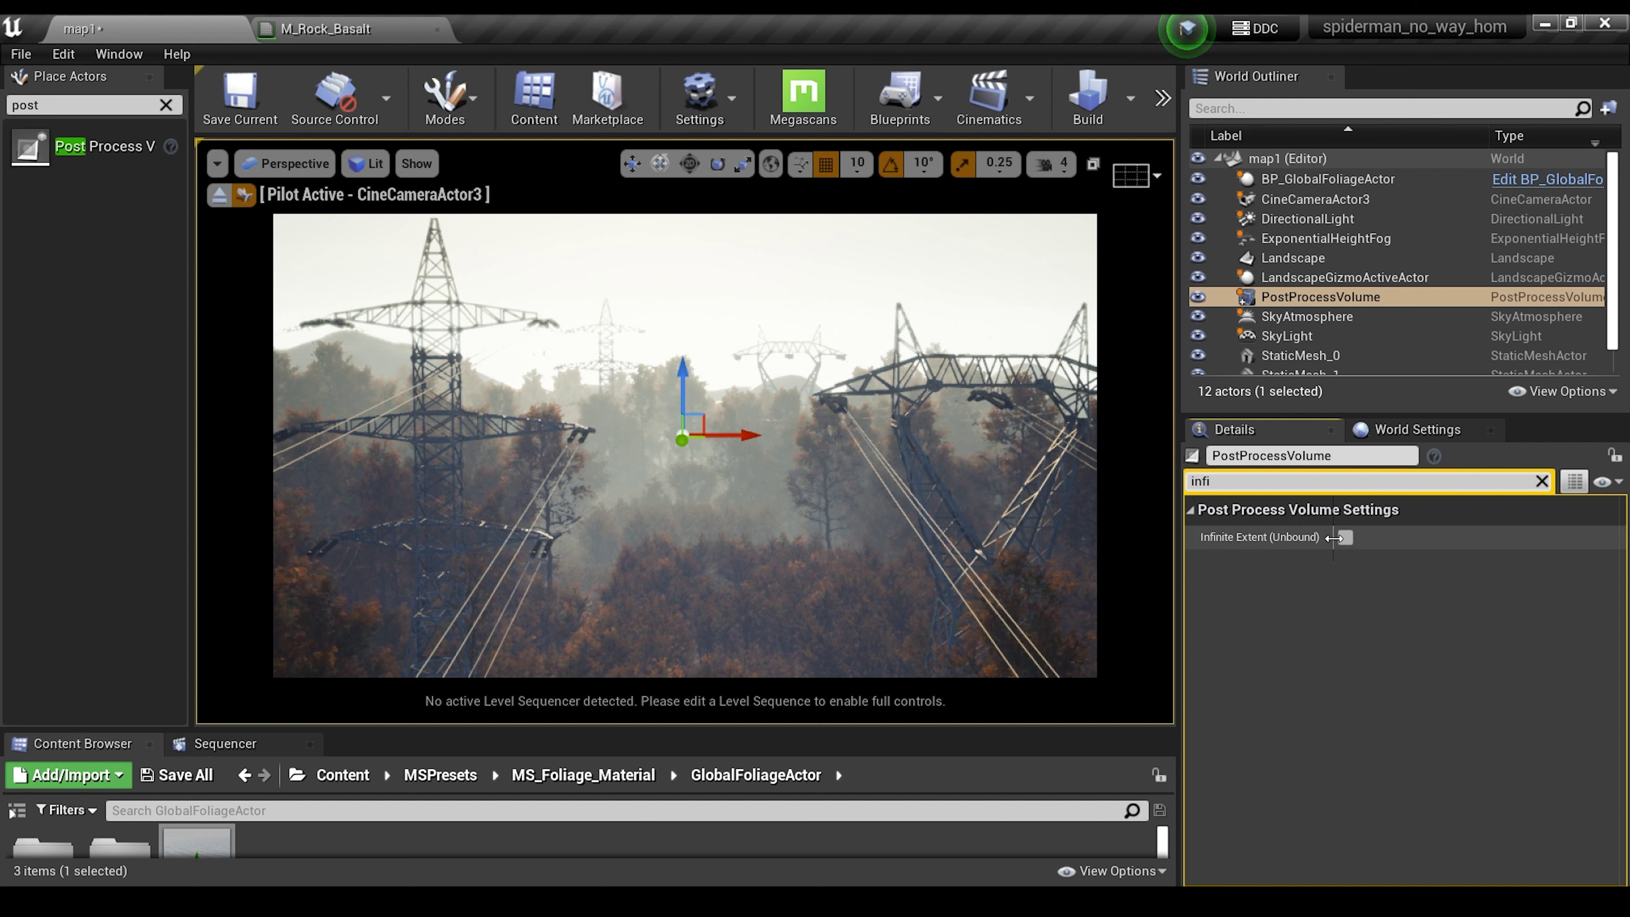
{"action": "left_click", "coordinate": [1345, 539]}
Enable the Post Process Volume's Min Brightness and Max Brightness exposure overrides and set both to 1.
{"action": "left_click", "coordinate": [1541, 481]}
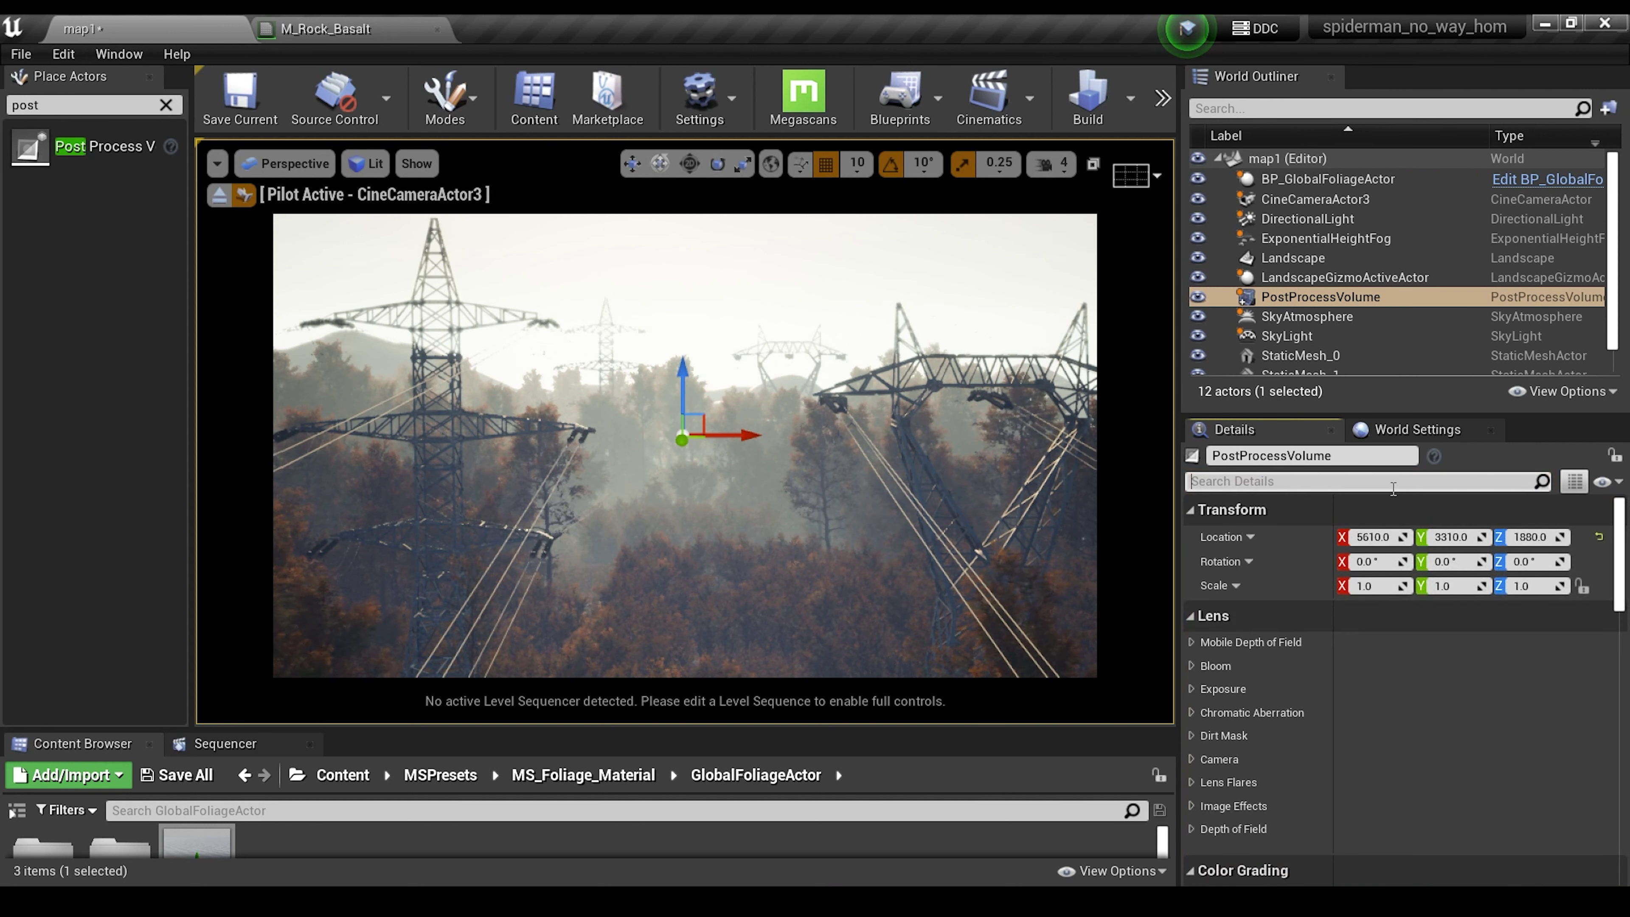
{"action": "left_click", "coordinate": [1249, 482]}
{"action": "type", "text": "expos"}
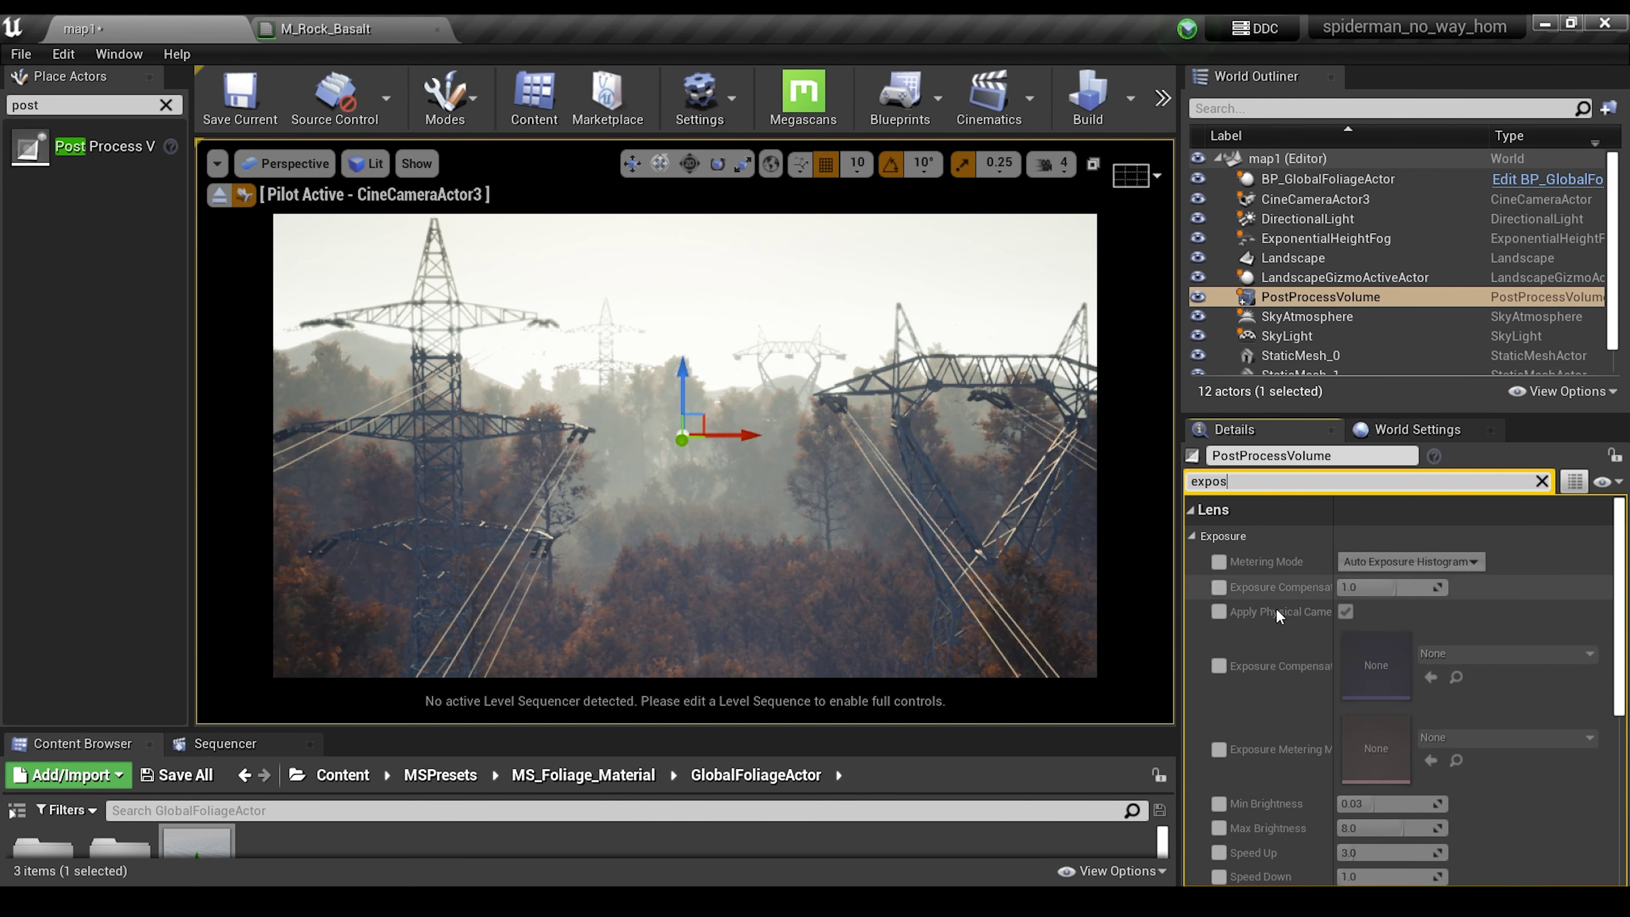
{"action": "scroll", "coordinate": [1268, 649], "scroll_direction": "down", "scroll_amount": 2}
{"action": "left_click", "coordinate": [1219, 737]}
{"action": "left_click", "coordinate": [1219, 760]}
{"action": "left_click", "coordinate": [1389, 735]}
{"action": "type", "text": "1"}
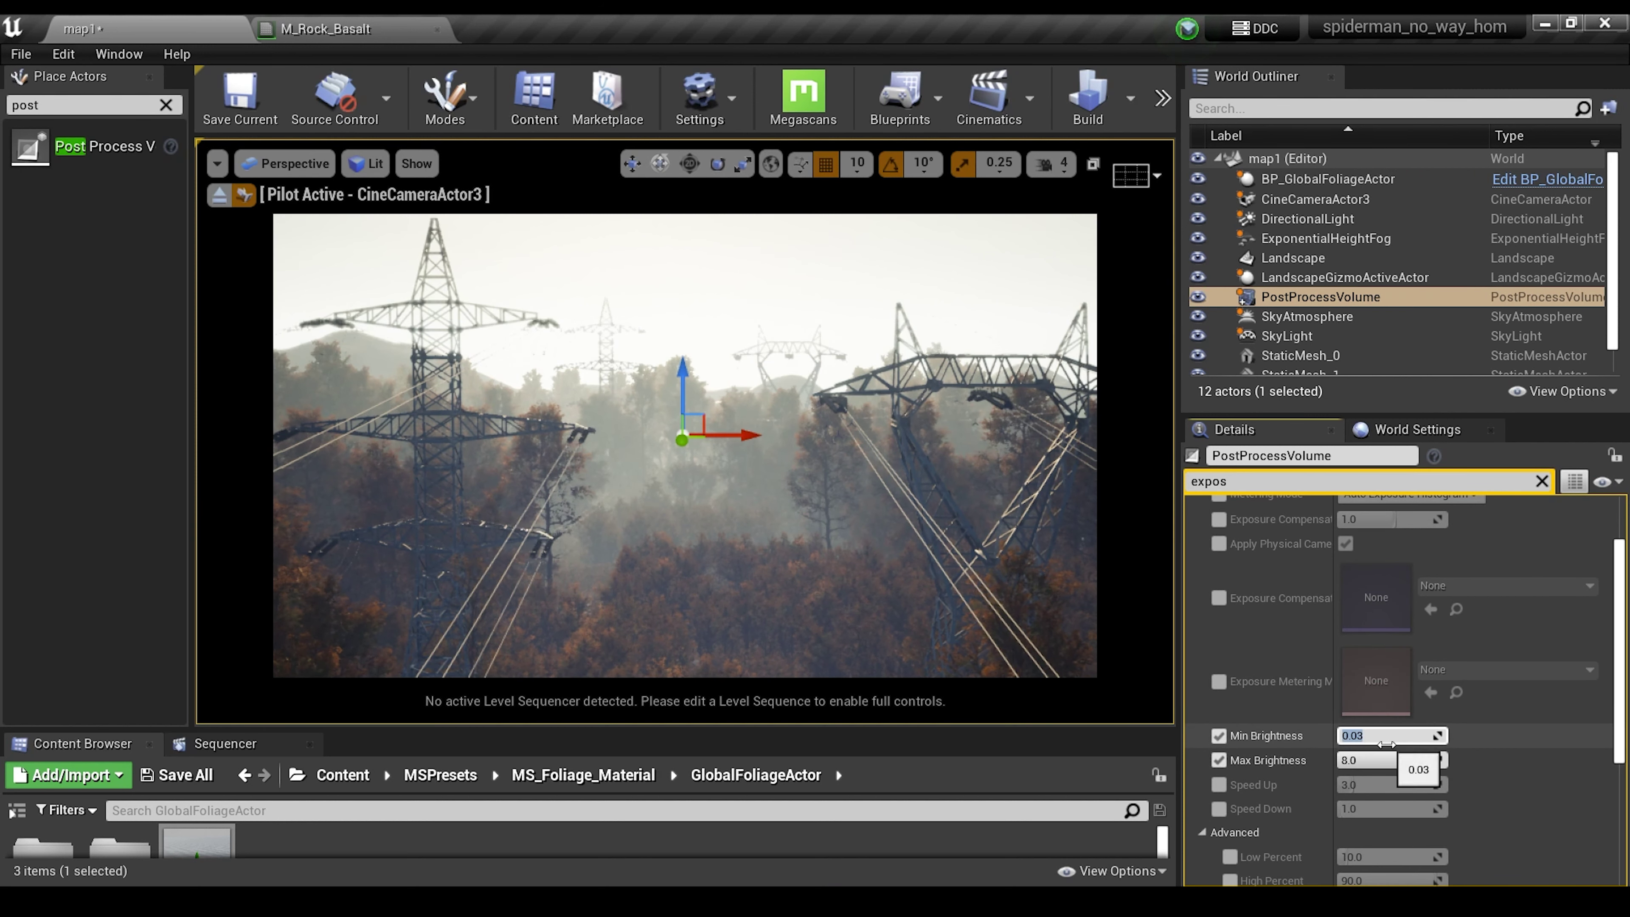
{"action": "left_click", "coordinate": [1382, 759]}
{"action": "type", "text": "1"}
{"action": "key", "text": "Return"}
Enable the Post Process Volume's Exposure Compensation override and lower its value.
{"action": "scroll", "coordinate": [1476, 674], "scroll_direction": "up", "scroll_amount": 2}
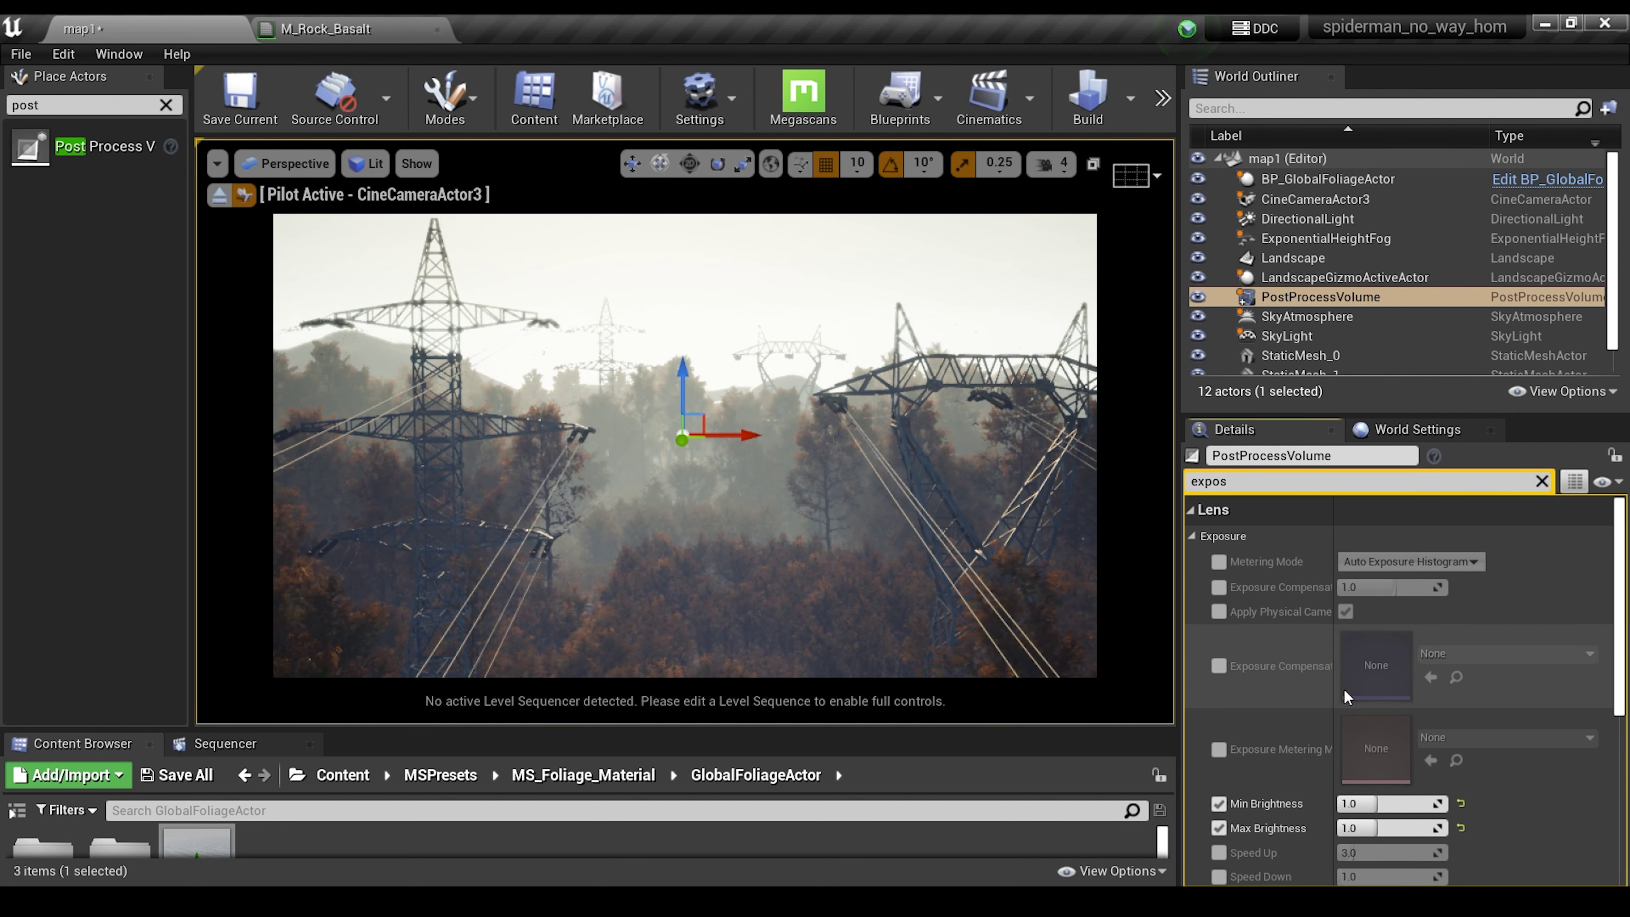
{"action": "left_click", "coordinate": [1219, 587]}
{"action": "mouse_move", "coordinate": [1412, 587]}
{"action": "left_mouse_down"}
{"action": "mouse_move", "coordinate": [1431, 587]}
{"action": "mouse_move", "coordinate": [1387, 587]}
{"action": "left_mouse_up"}
Enable Light Shaft Occlusion on DirectionalLight and Volumetric Fog on ExponentialHeightFog.
{"action": "scroll", "coordinate": [1298, 660], "scroll_direction": "down", "scroll_amount": 3}
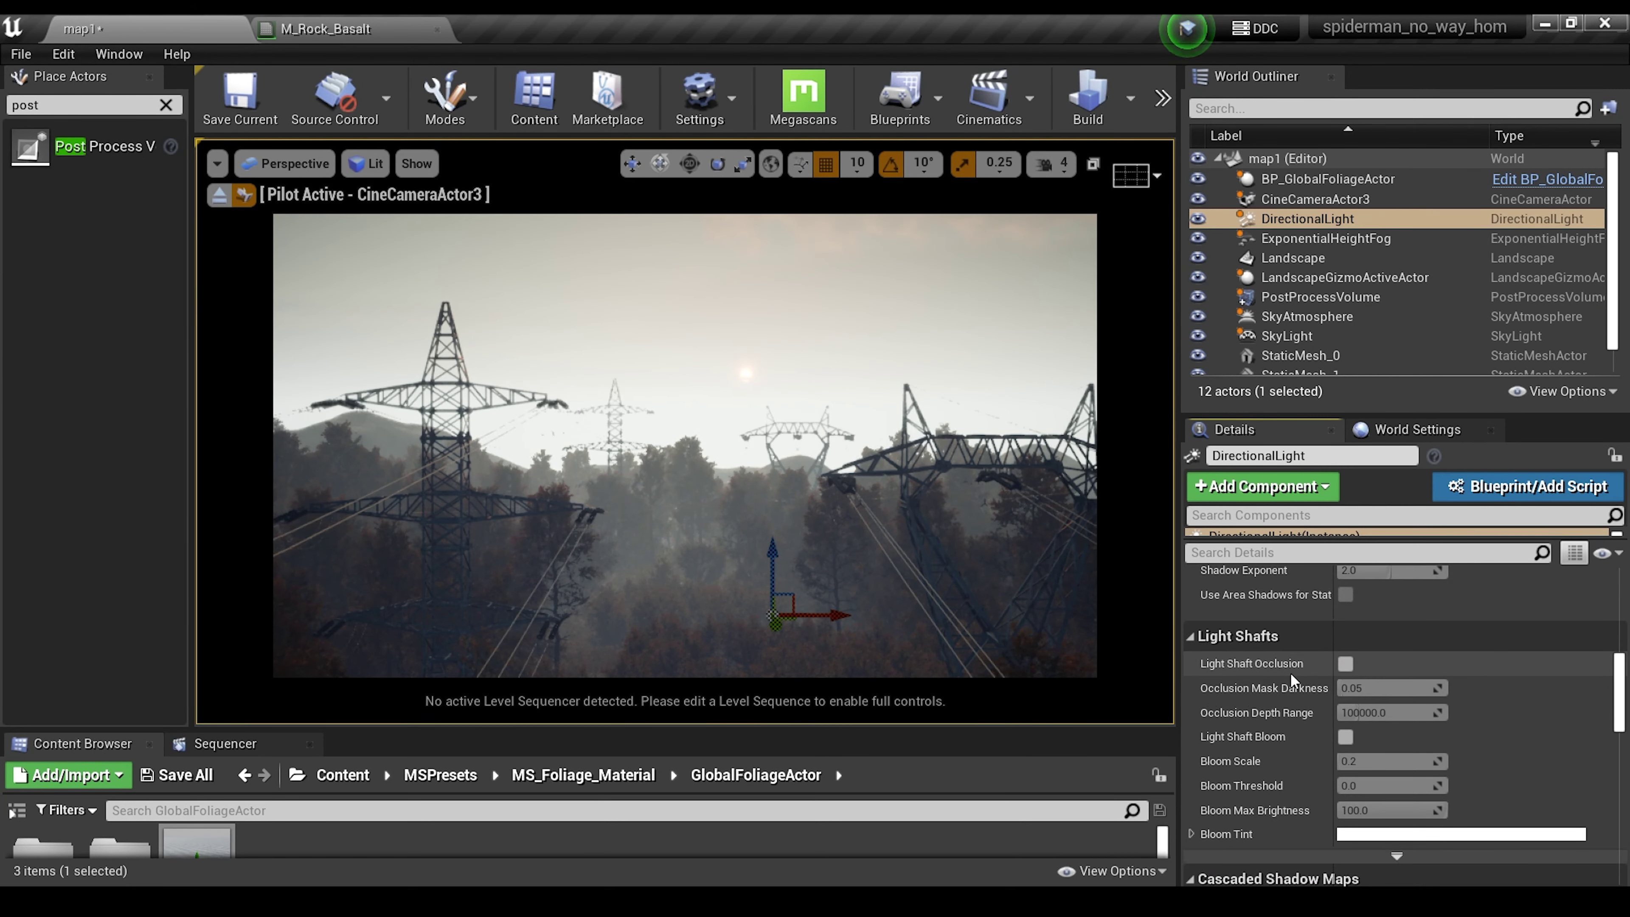
{"action": "left_click", "coordinate": [1345, 664]}
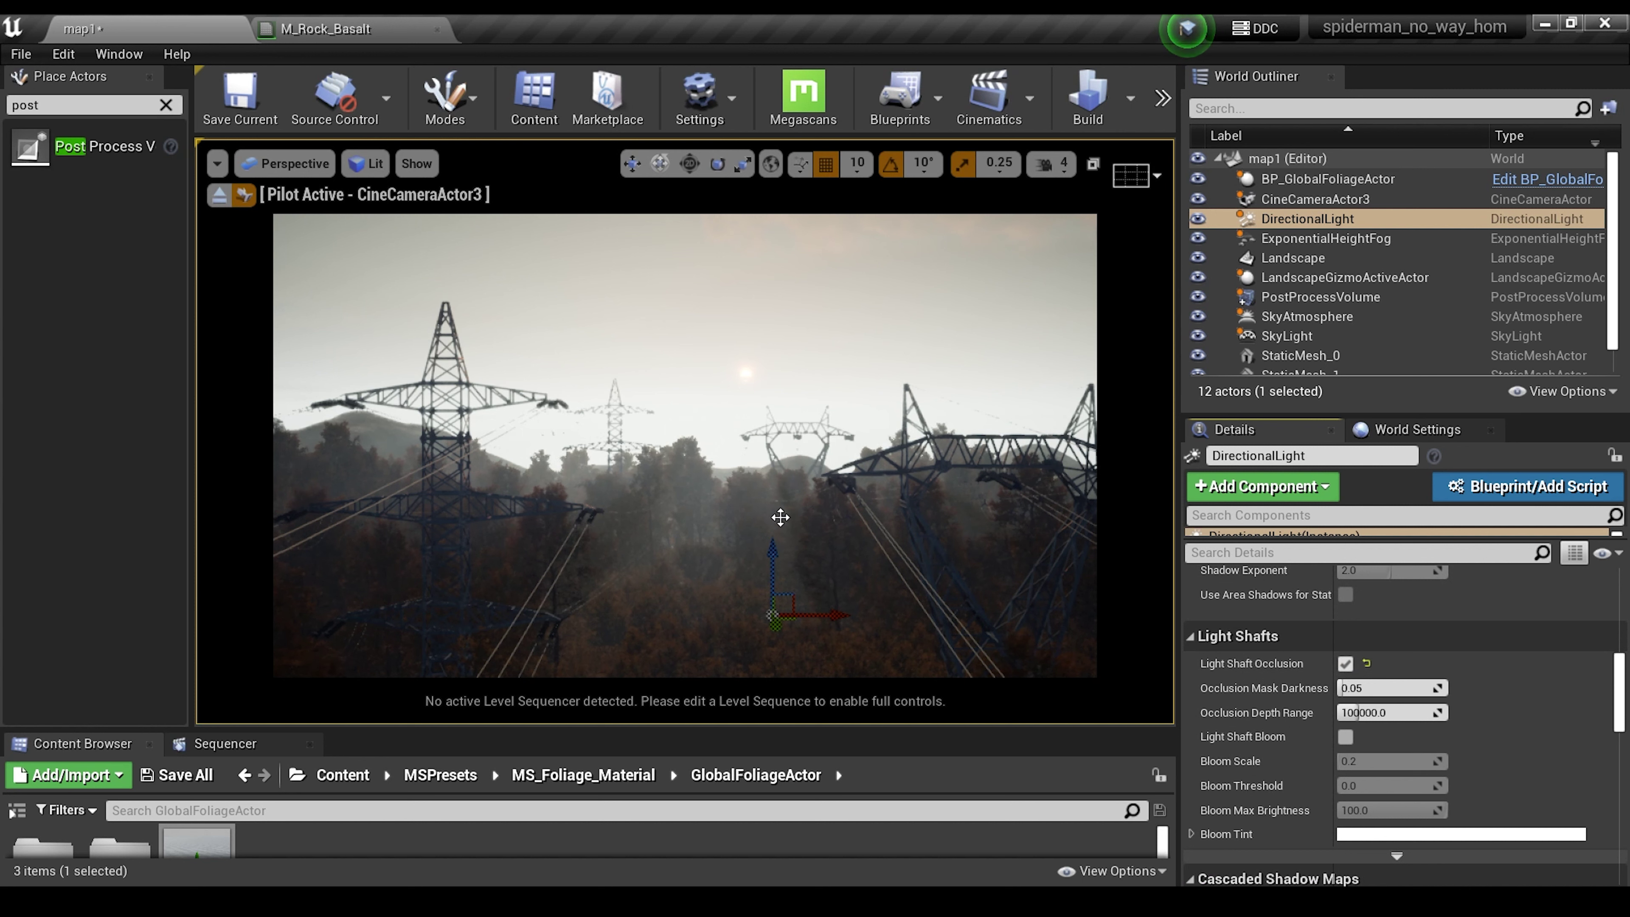
{"action": "scroll", "coordinate": [1417, 722], "scroll_direction": "down", "scroll_amount": 3}
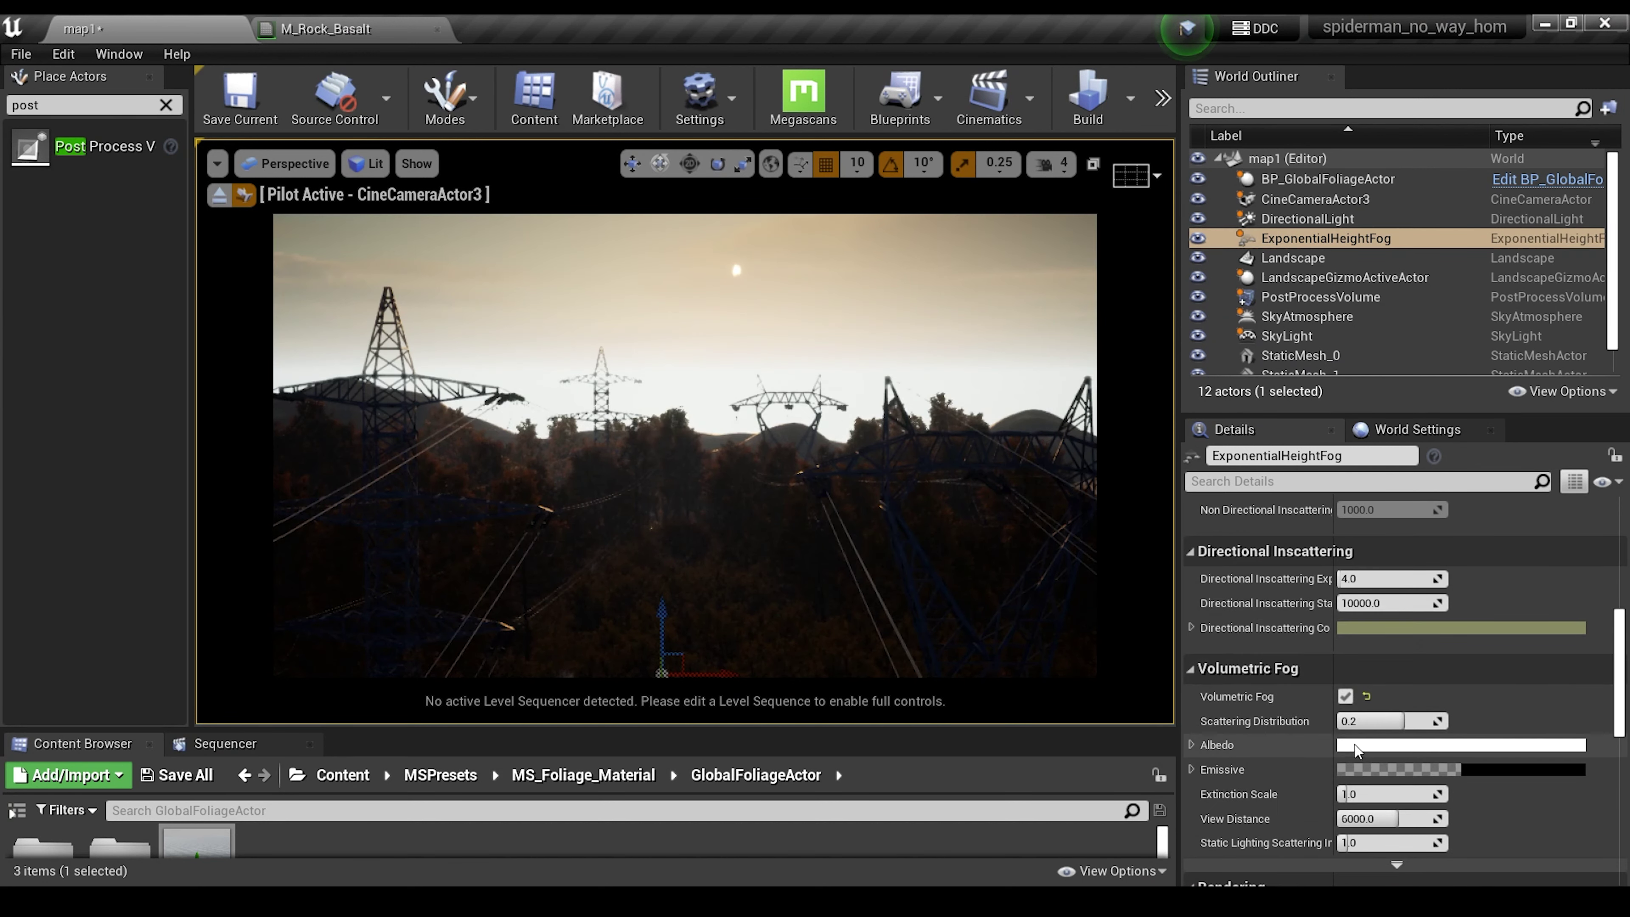
Enable Volumetric Fog on the ExponentialHeightFog actor.
{"action": "left_click", "coordinate": [1345, 696]}
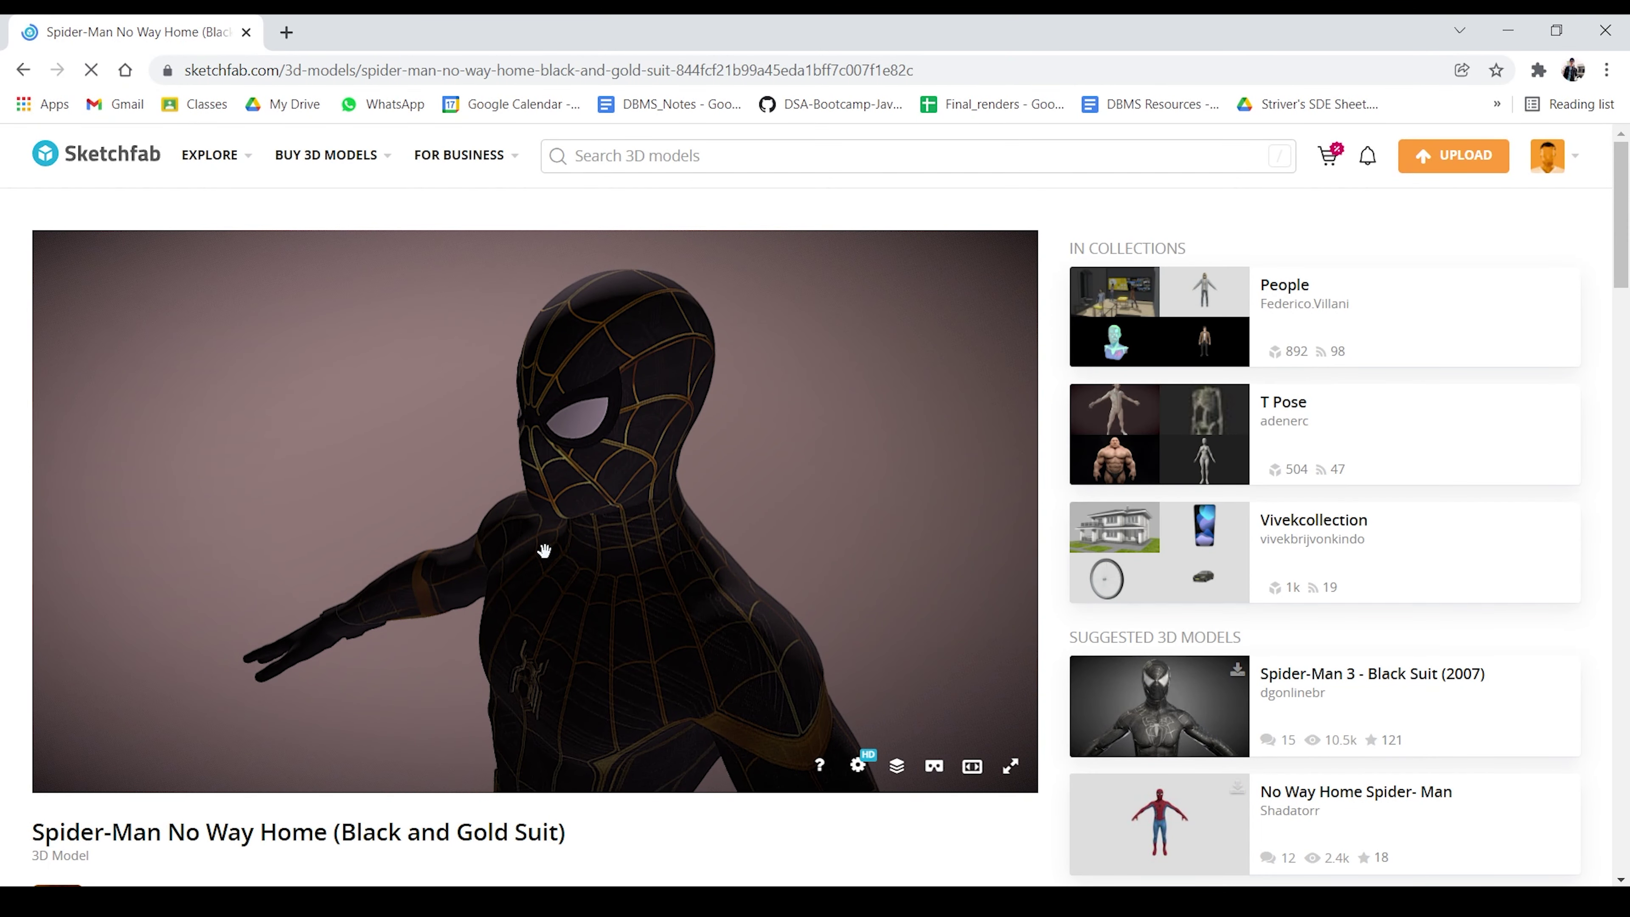
Switch to Sketchfab and start downloading the Spider-Man No Way Home (Black and Gold Suit) model.
{"action": "scroll", "coordinate": [626, 738], "scroll_direction": "down", "scroll_amount": 5}
{"action": "left_click", "coordinate": [148, 545]}
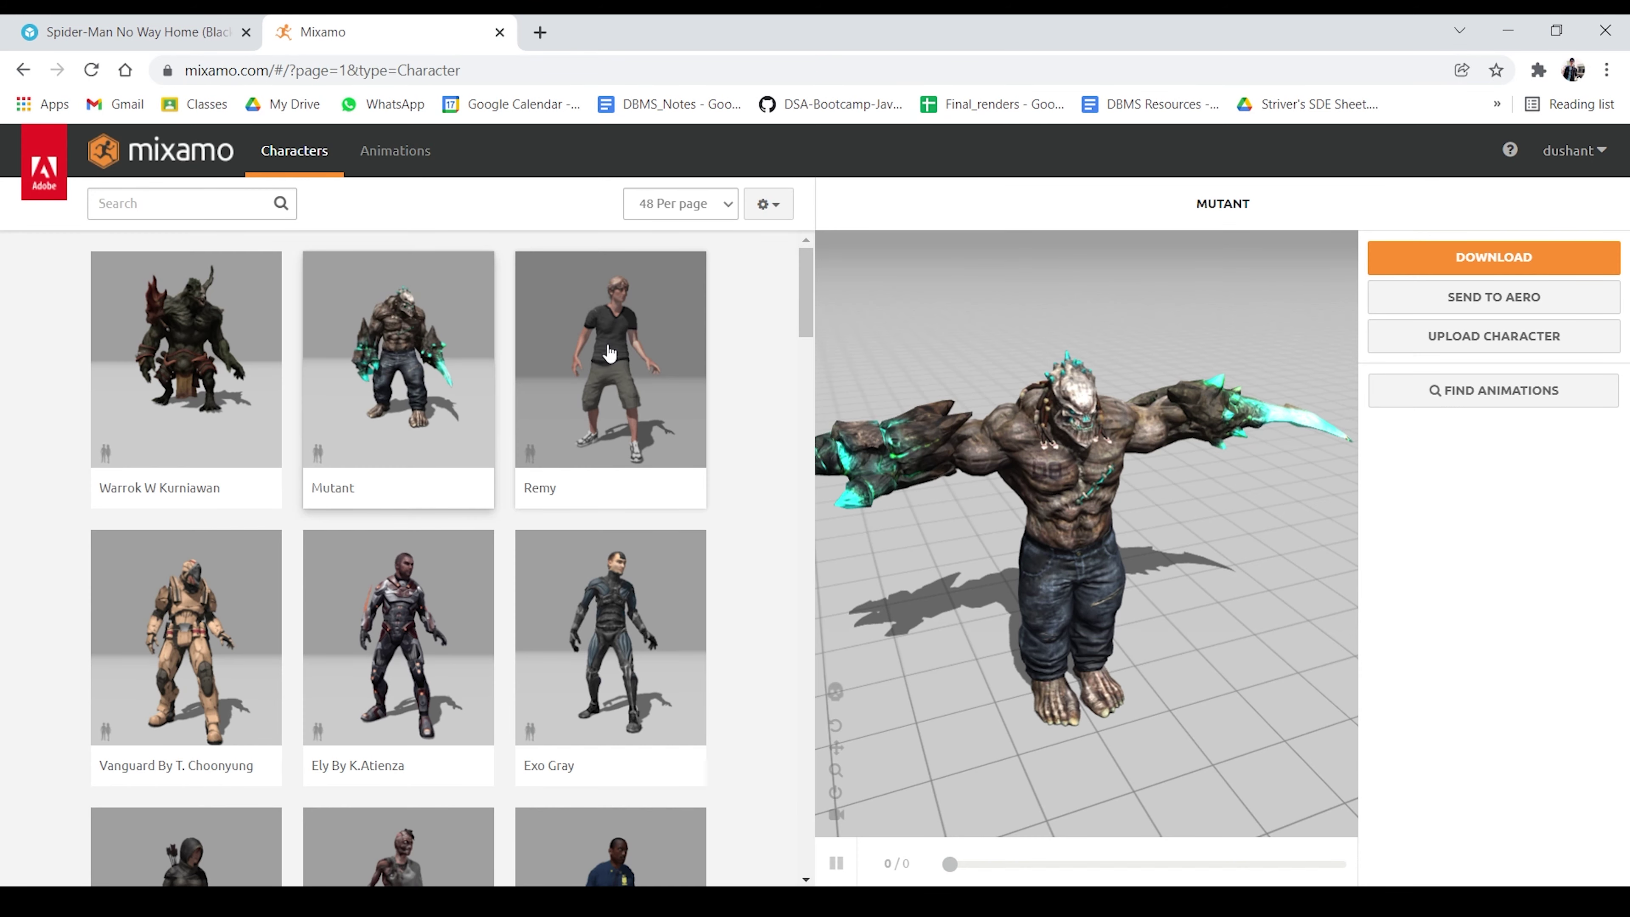
Upload the Spider-Man character file to Mixamo and accept its front-facing orientation in the Auto-Rigger.
{"action": "left_click", "coordinate": [1419, 347]}
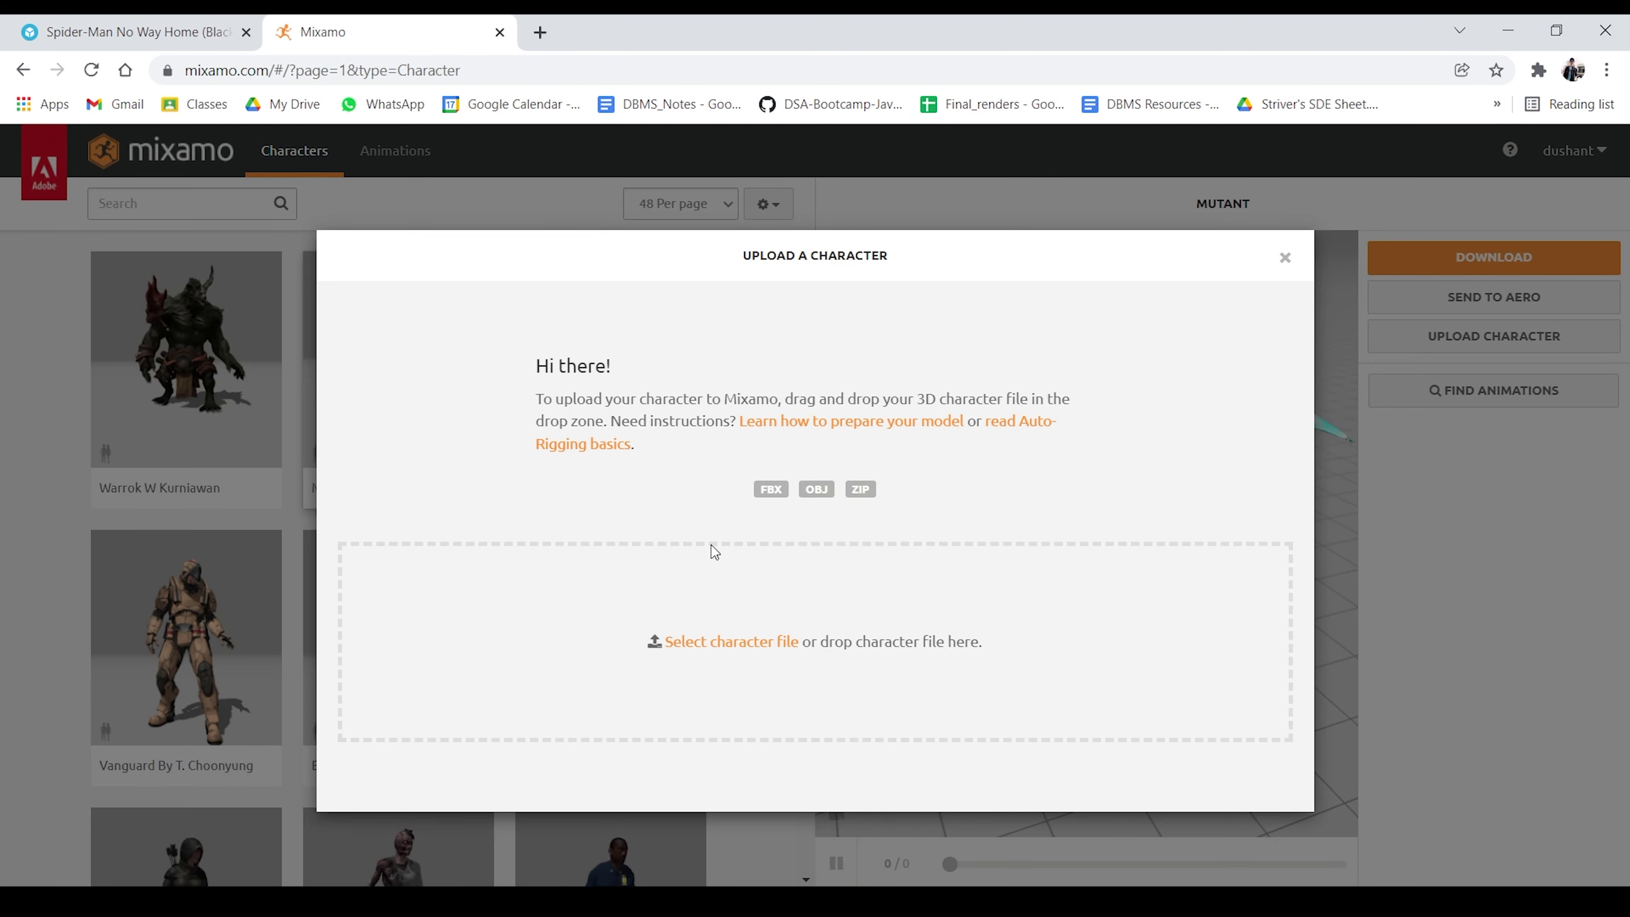
{"action": "left_click", "coordinate": [757, 642]}
{"action": "double_click", "coordinate": [615, 464]}
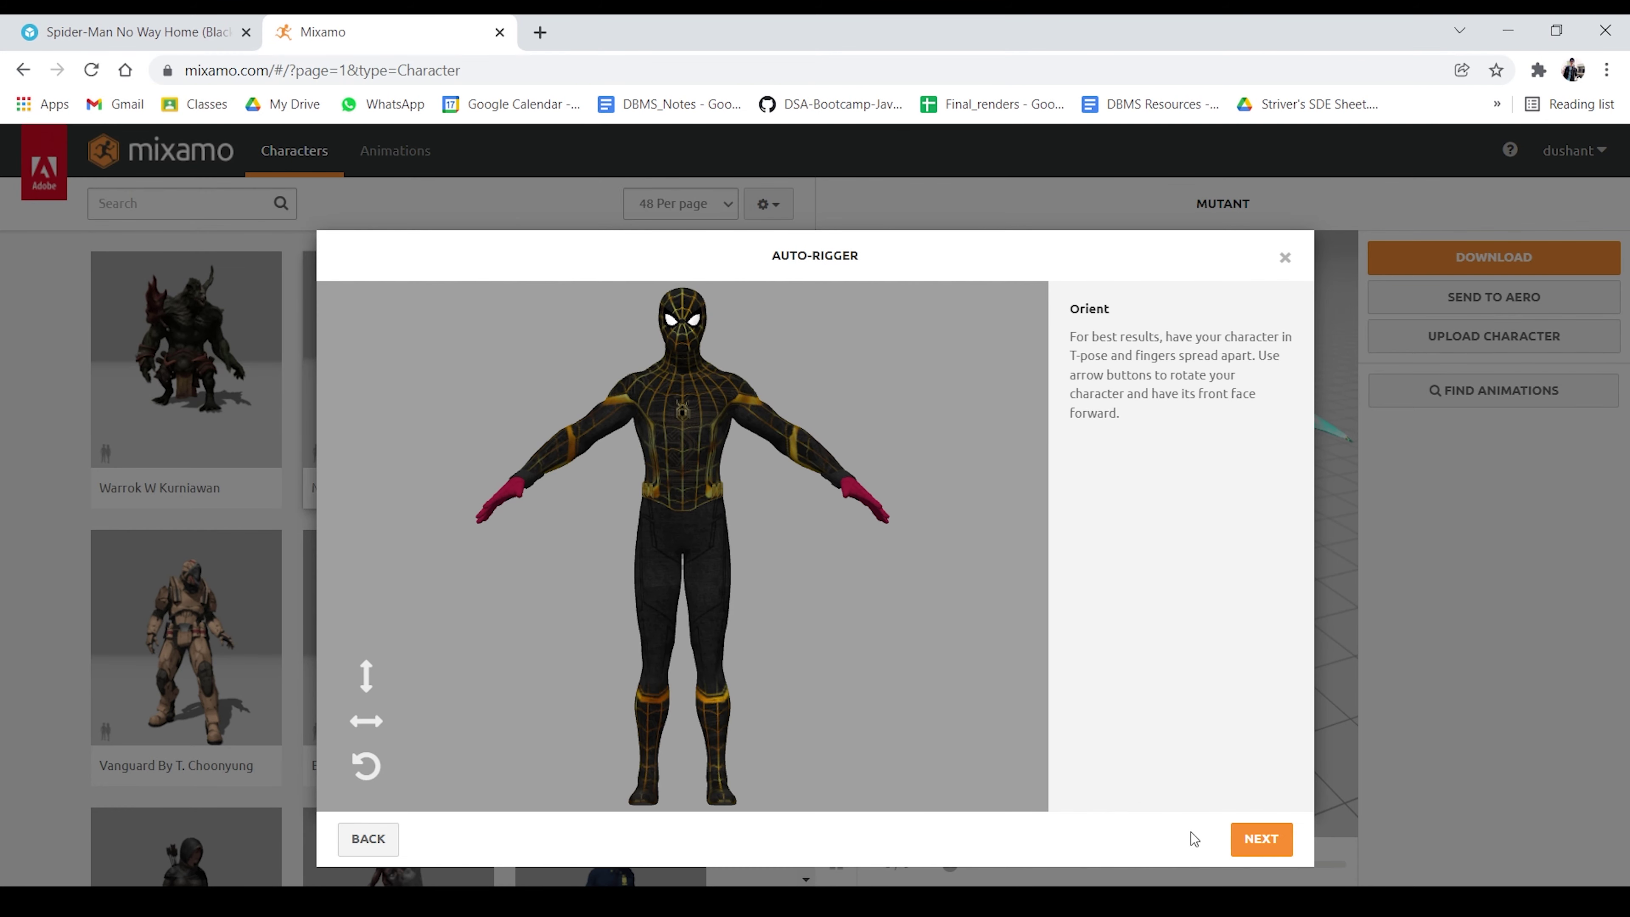
{"action": "left_click", "coordinate": [1247, 843]}
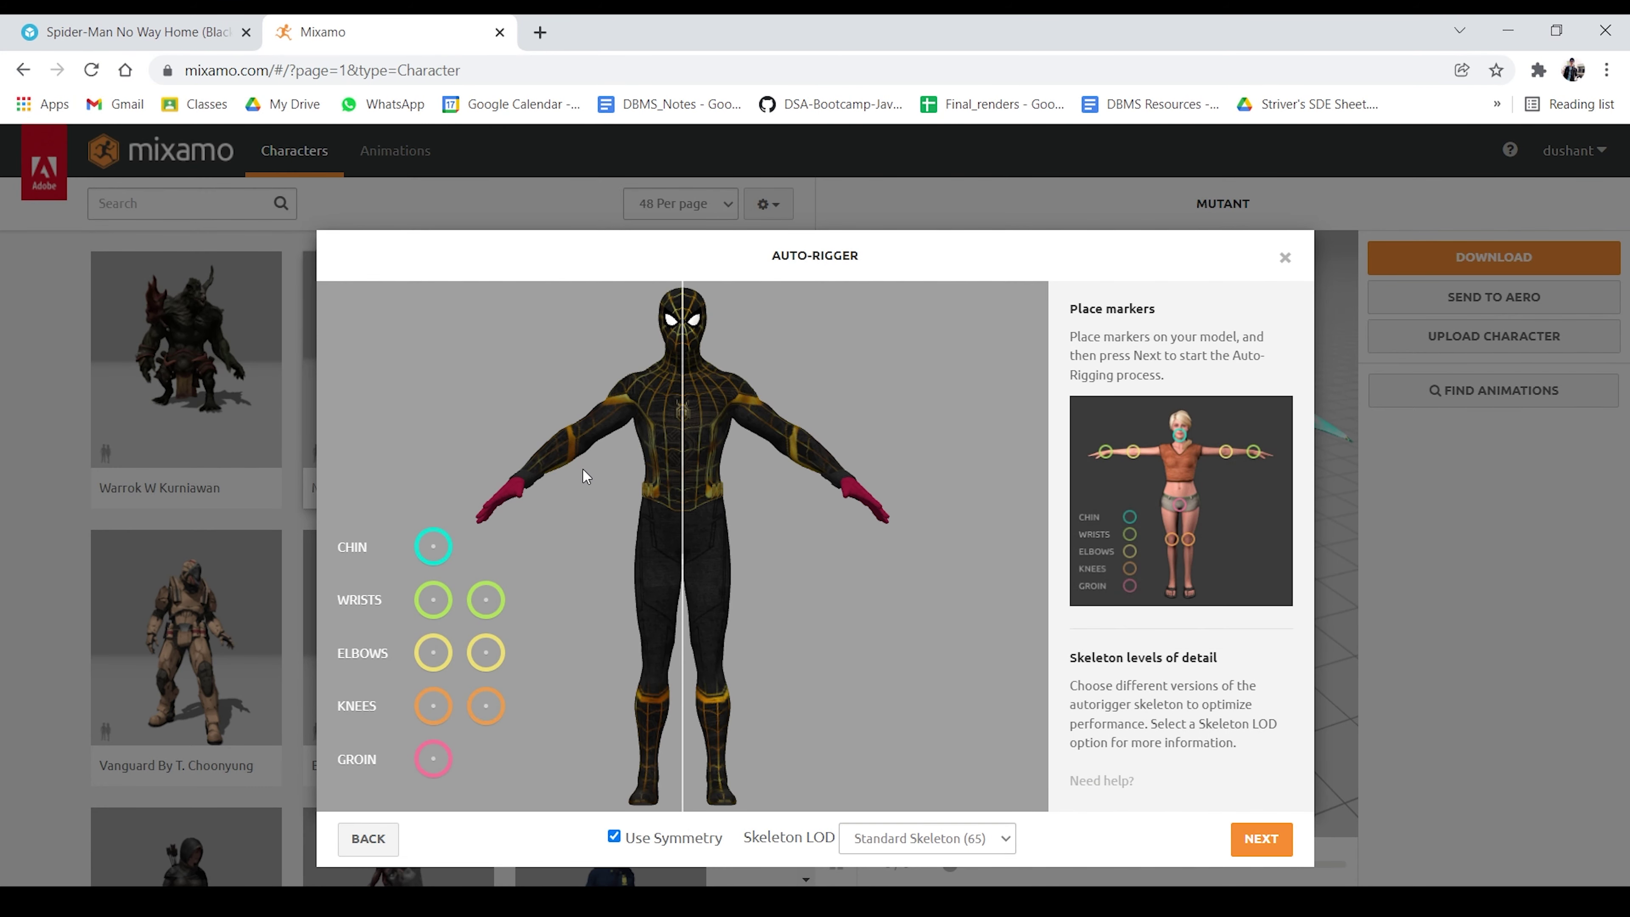
Place the chin, wrist, elbow, knee and groin markers on the matching body parts with symmetry.
{"action": "left_click_drag", "start_coordinate": [433, 546], "coordinate": [682, 350]}
{"action": "left_click_drag", "start_coordinate": [433, 599], "coordinate": [520, 479]}
{"action": "left_click_drag", "start_coordinate": [433, 652], "coordinate": [575, 438]}
{"action": "left_click_drag", "start_coordinate": [433, 705], "coordinate": [659, 657]}
{"action": "left_click_drag", "start_coordinate": [433, 758], "coordinate": [682, 542]}
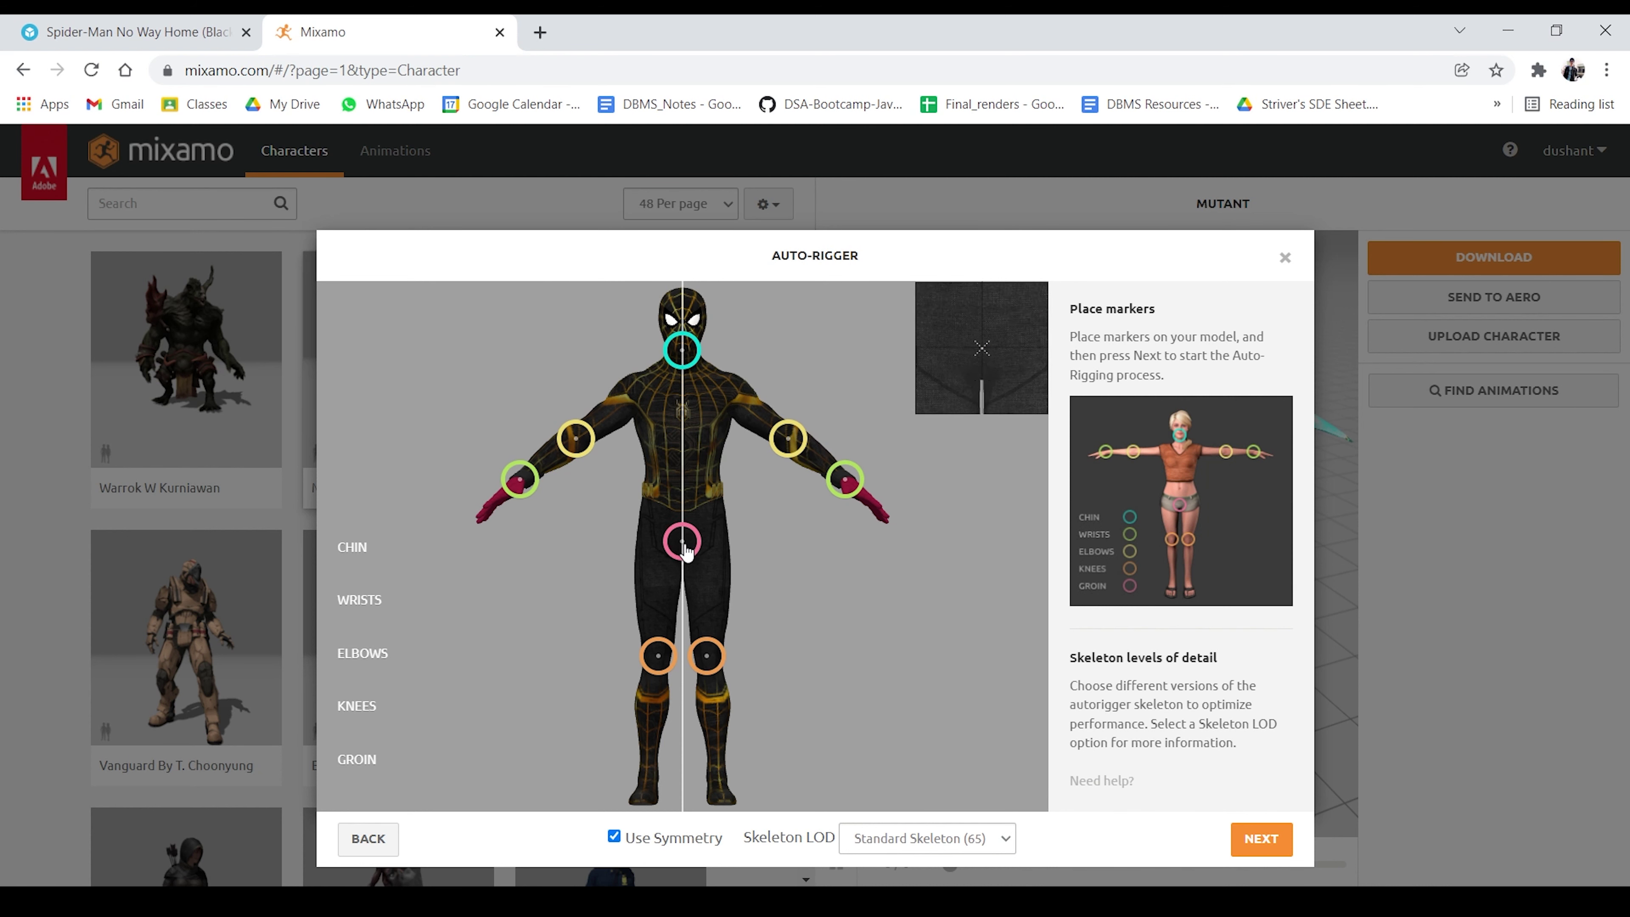
Run the auto-rigging with the Standard Skeleton (65) and download the rigged character.
{"action": "left_click", "coordinate": [1248, 841]}
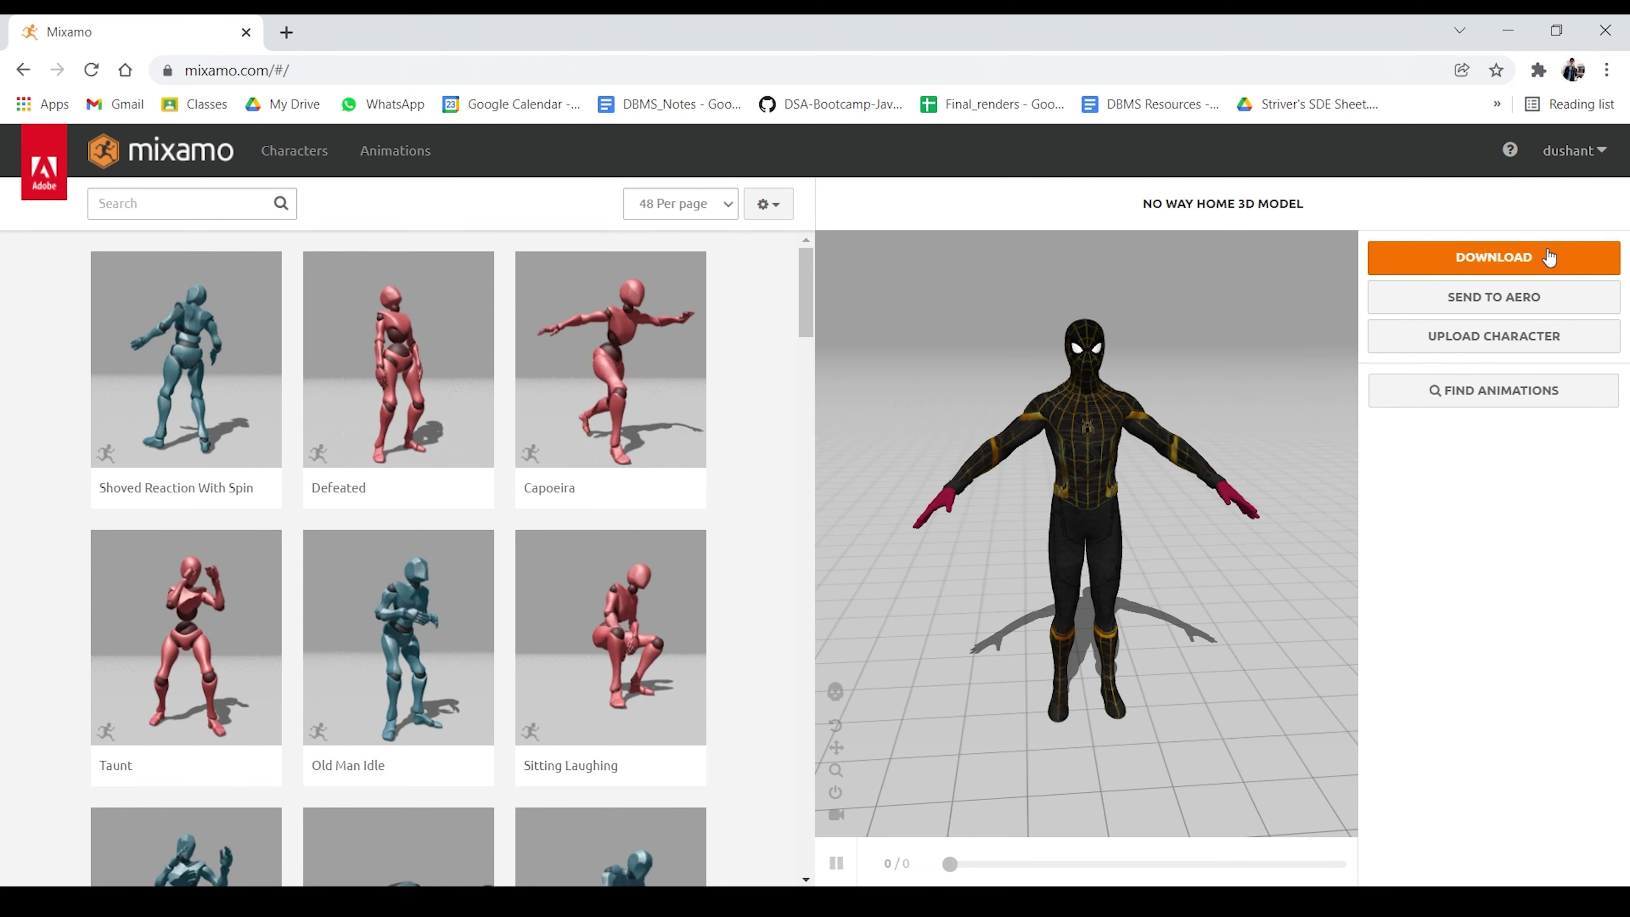
{"action": "left_click", "coordinate": [1531, 260]}
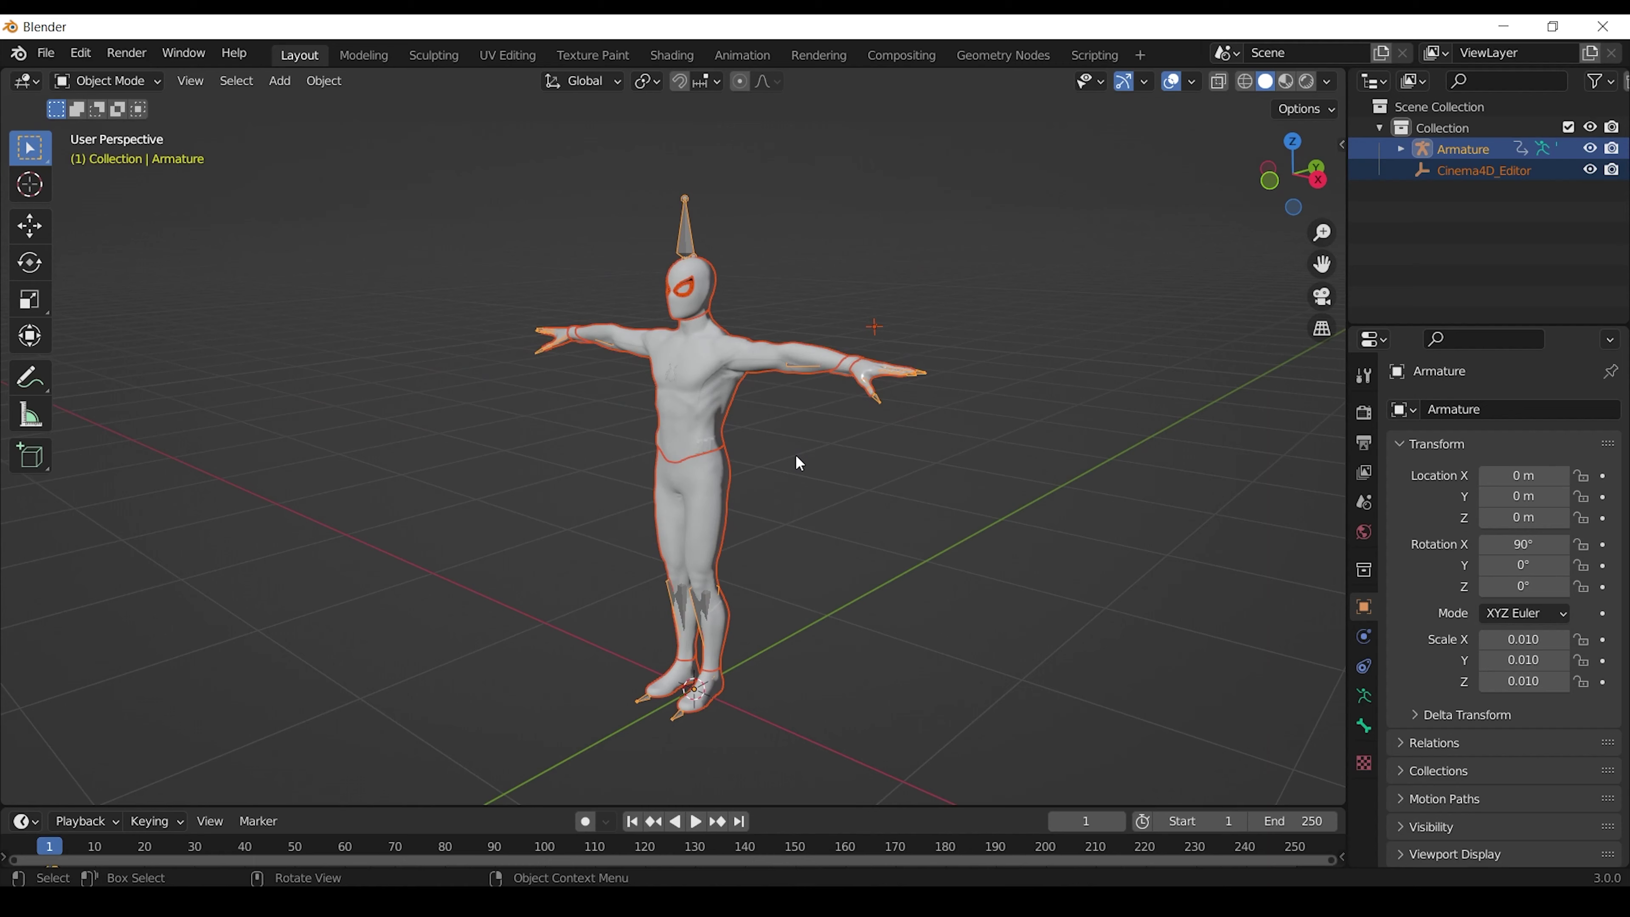
Switch to Blender, put the imported armature in Pose Mode and rotate its left forearm bone.
{"action": "key", "text": "Tab"}
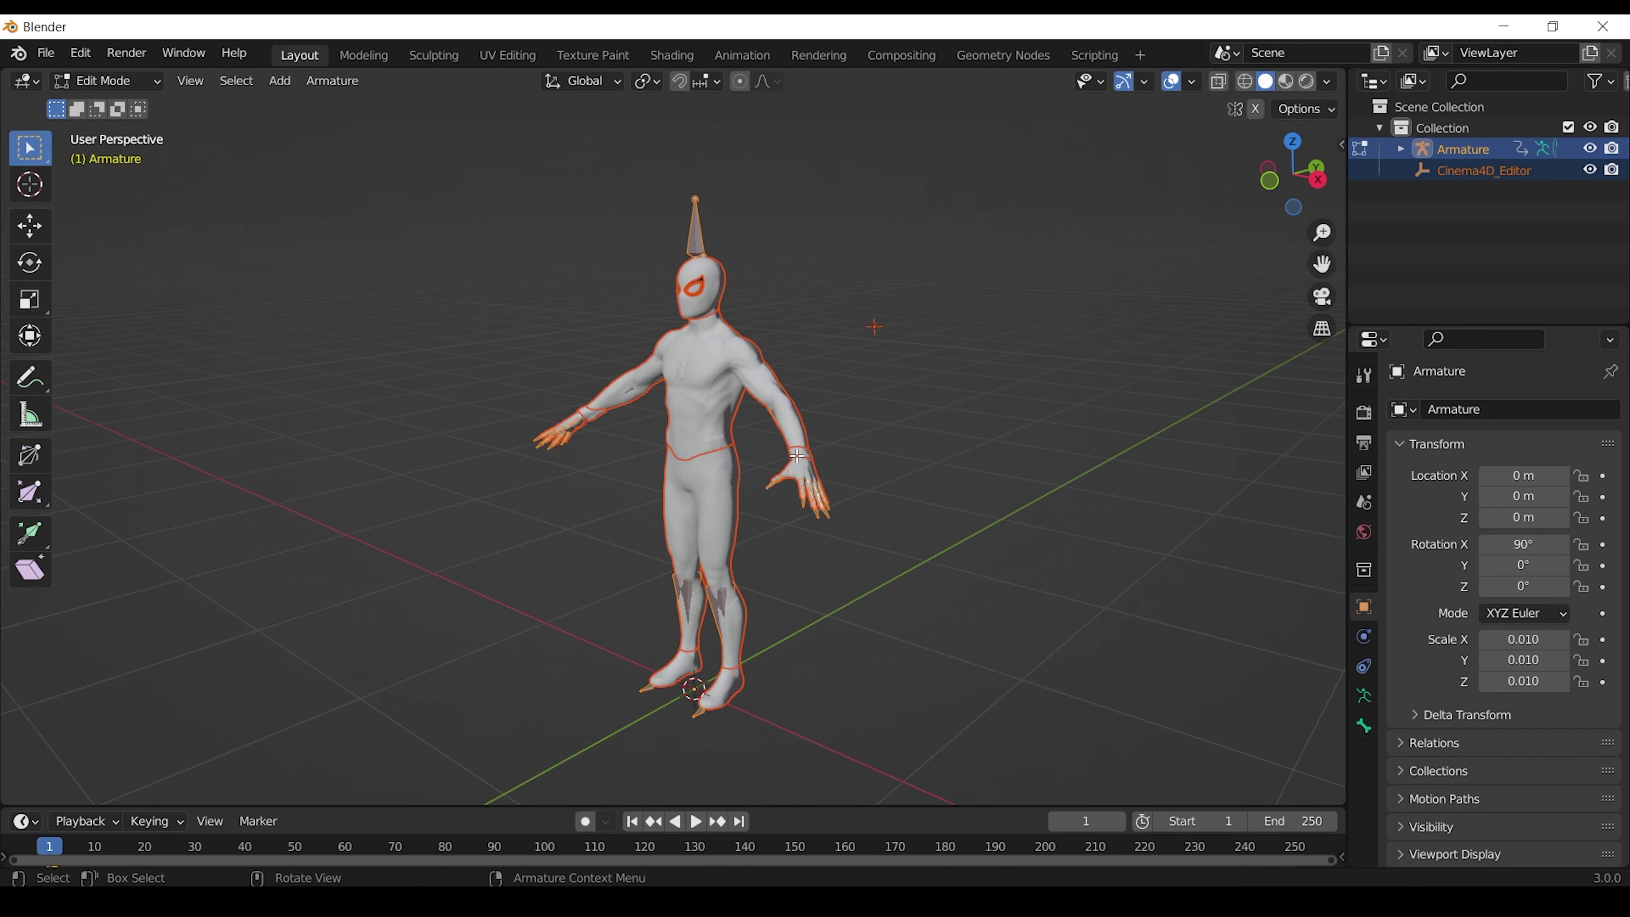
{"action": "left_click", "coordinate": [793, 494]}
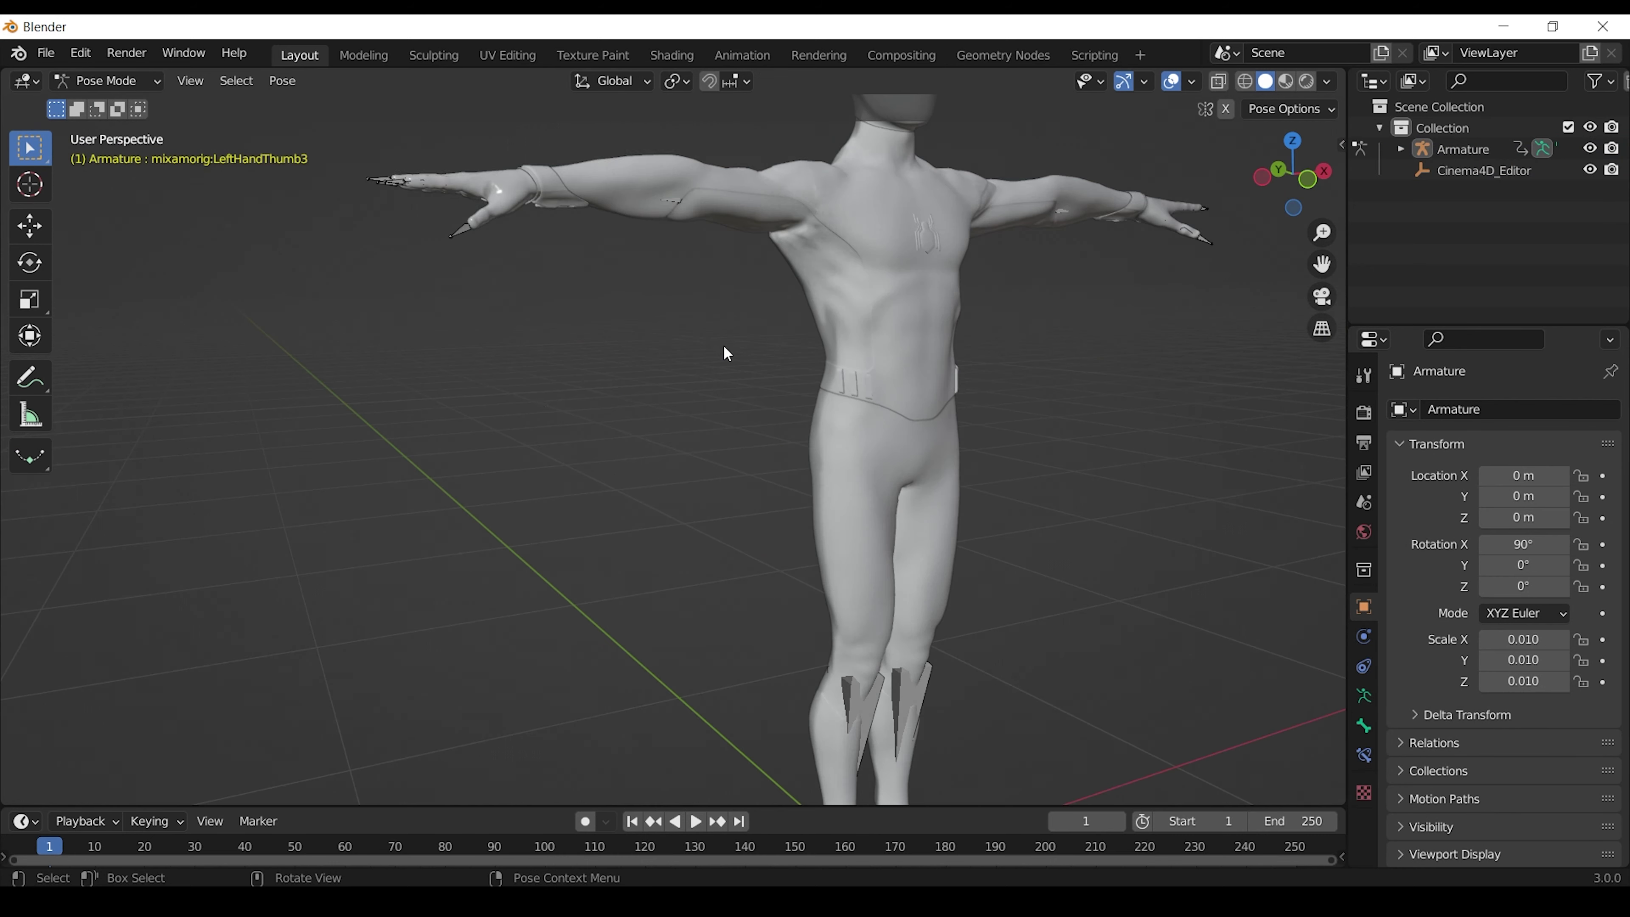
{"action": "key", "text": "r"}
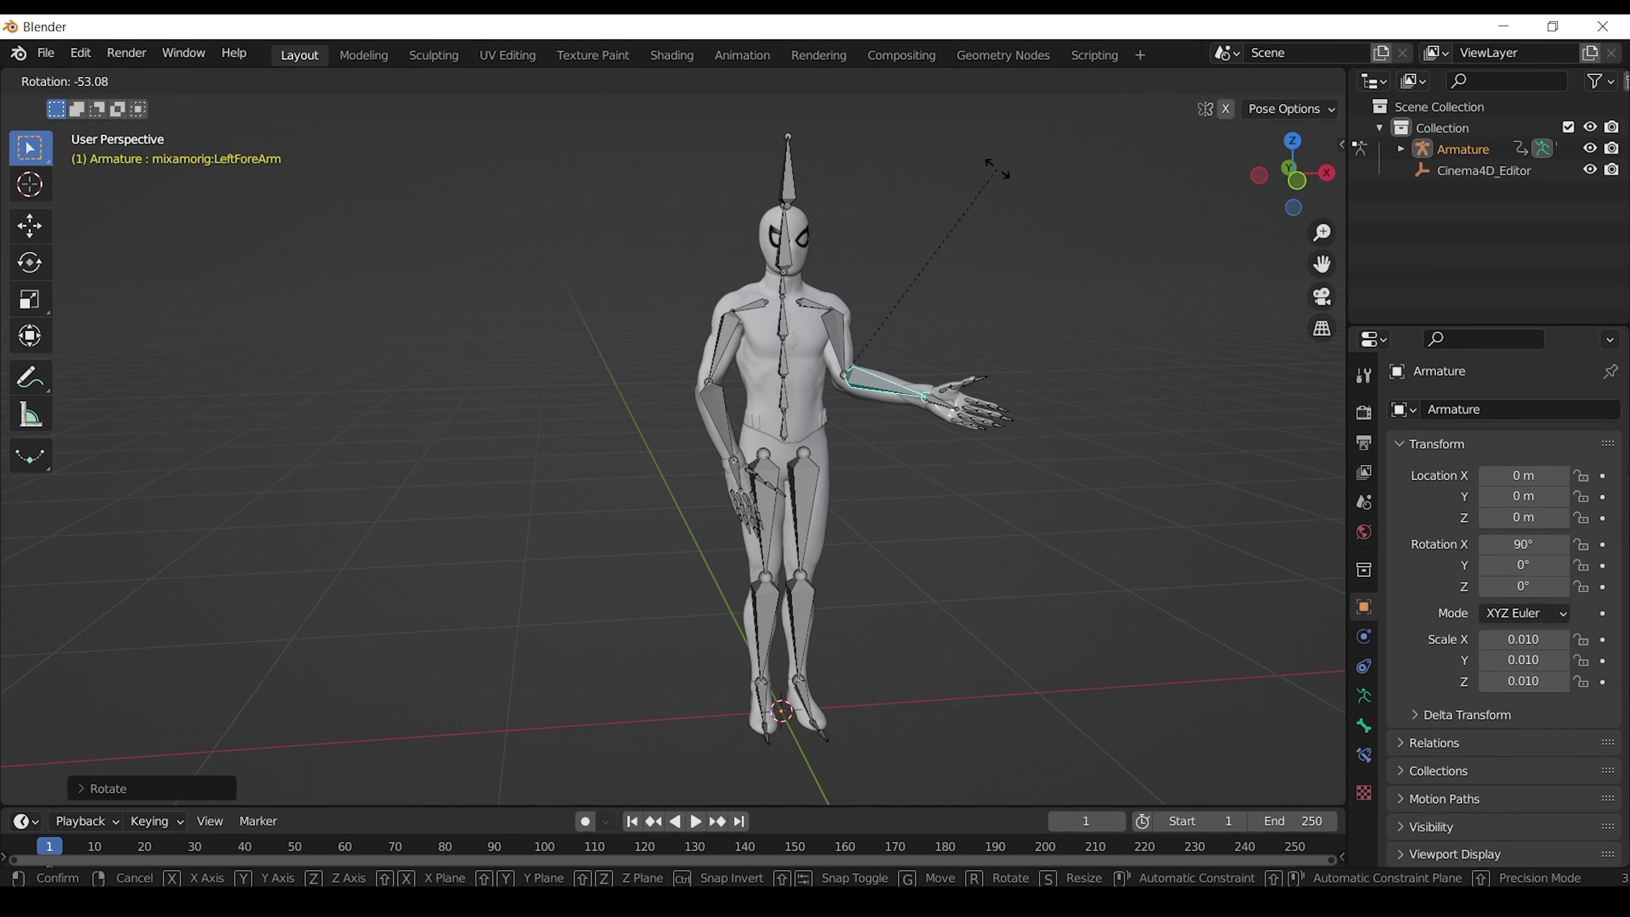
{"action": "left_click", "coordinate": [1021, 463]}
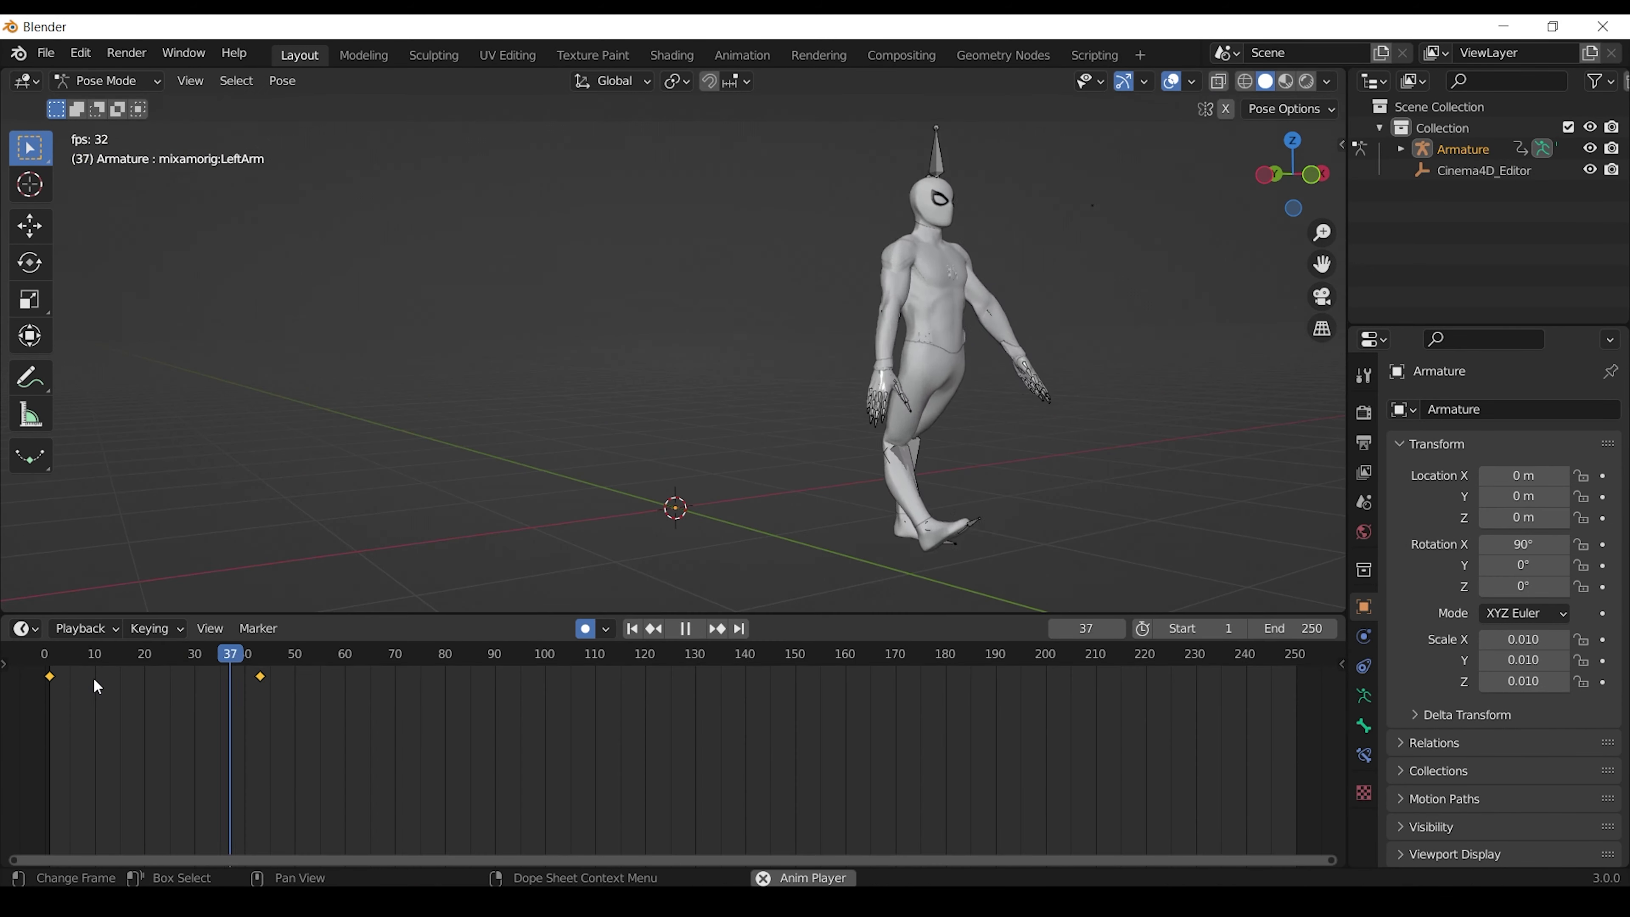
Stop the armature's animation playback and open the file commands.
{"action": "key", "text": "space"}
{"action": "left_click", "coordinate": [45, 53]}
{"action": "mouse_move", "coordinate": [123, 364]}
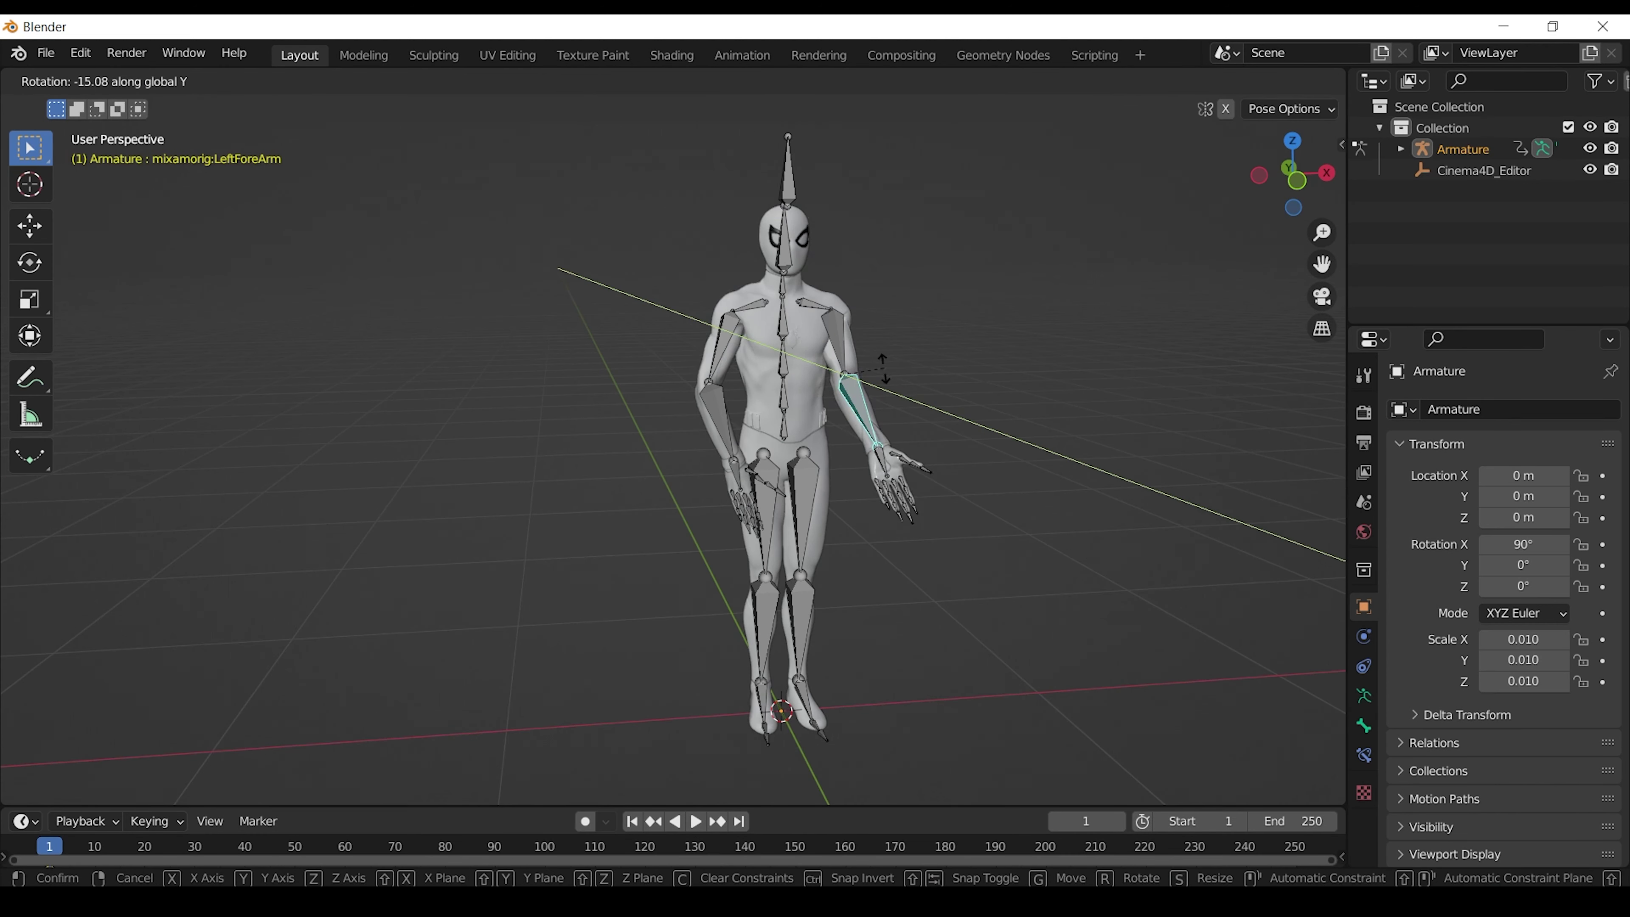
Rotate the left forearm bone about -15° around the global Y axis.
{"action": "left_click", "coordinate": [885, 369]}
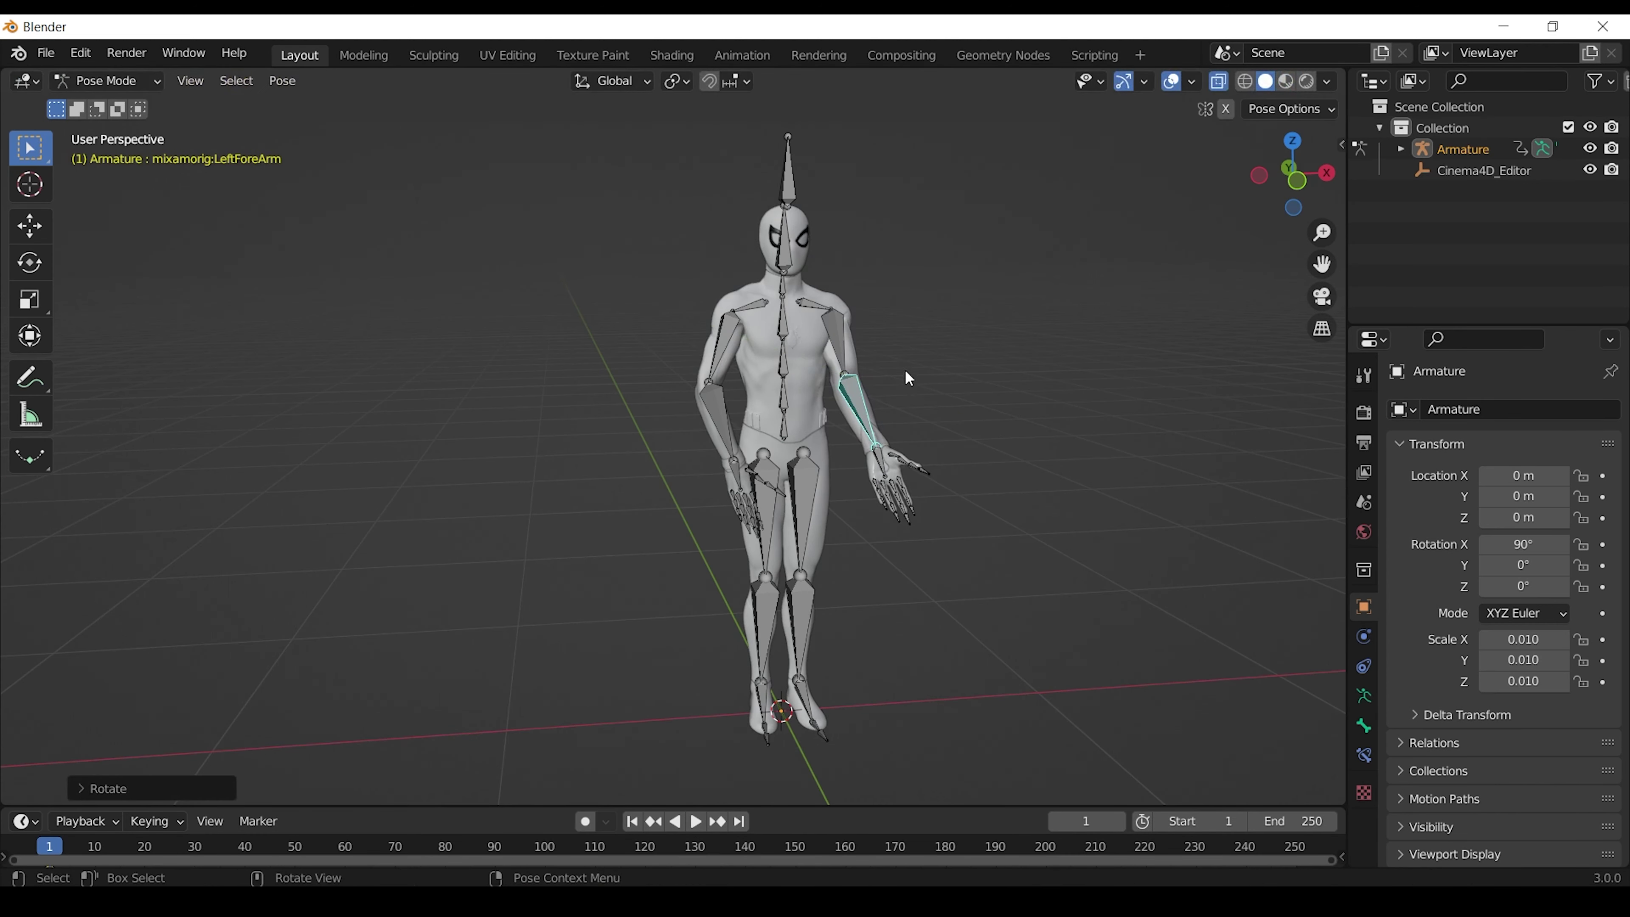
{"action": "key", "text": "r"}
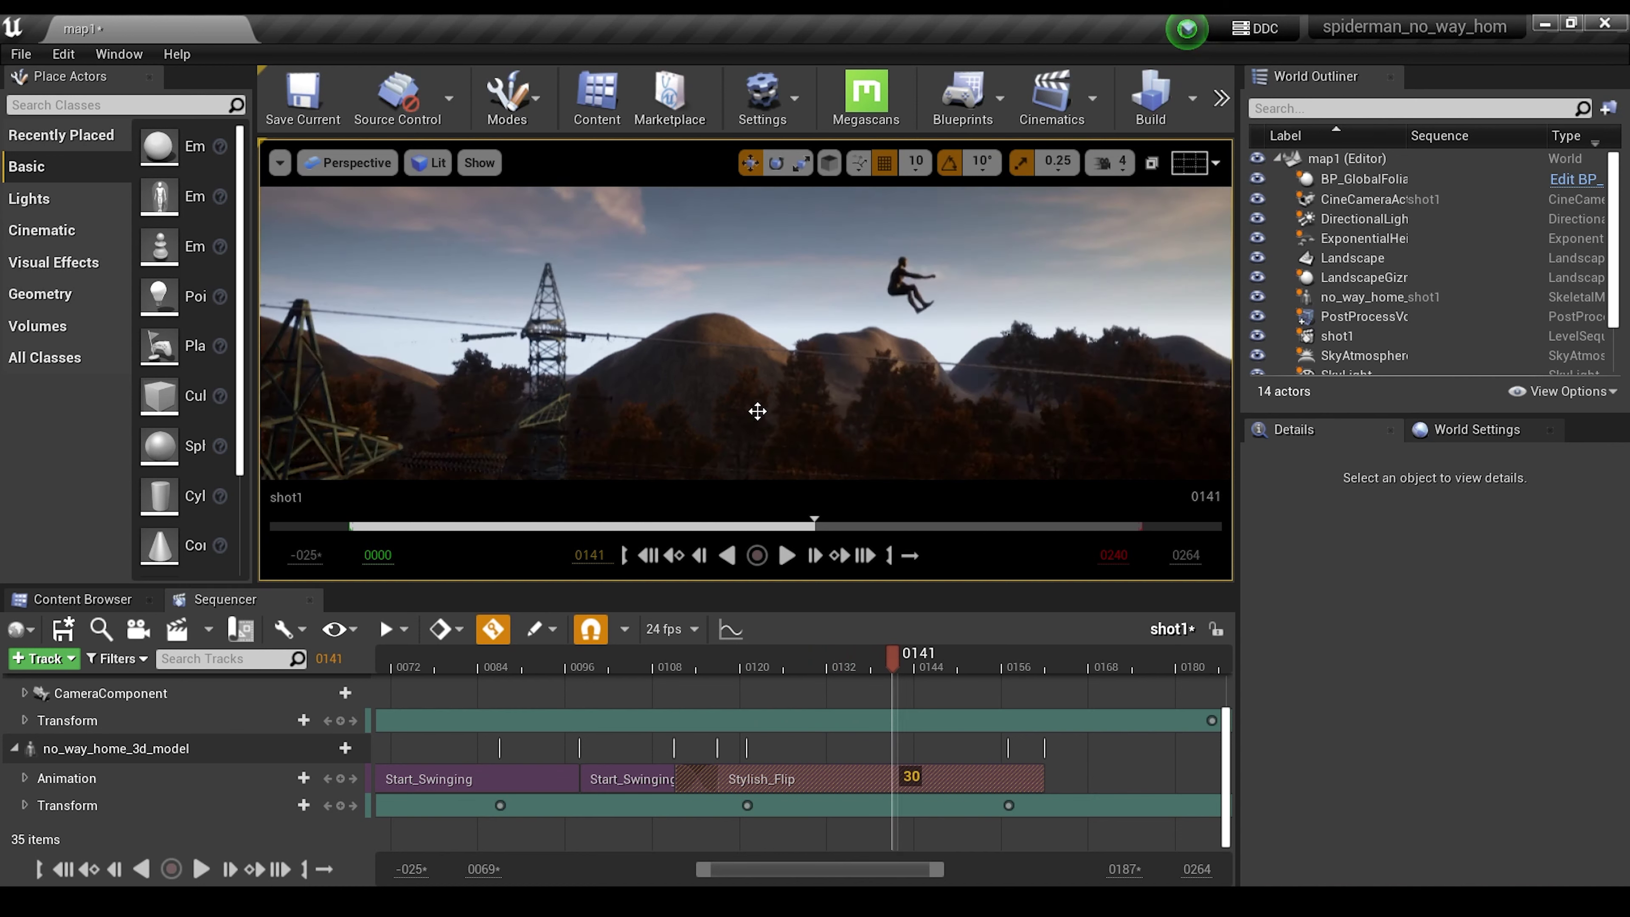
In Unreal's Sequencer, key no_way_home_3d_model's transform at frame 141 with an X rotation of about 30° and preview the motion.
{"action": "left_click", "coordinate": [67, 805]}
{"action": "key", "text": "e"}
{"action": "left_click_drag", "start_coordinate": [816, 366], "coordinate": [840, 392]}
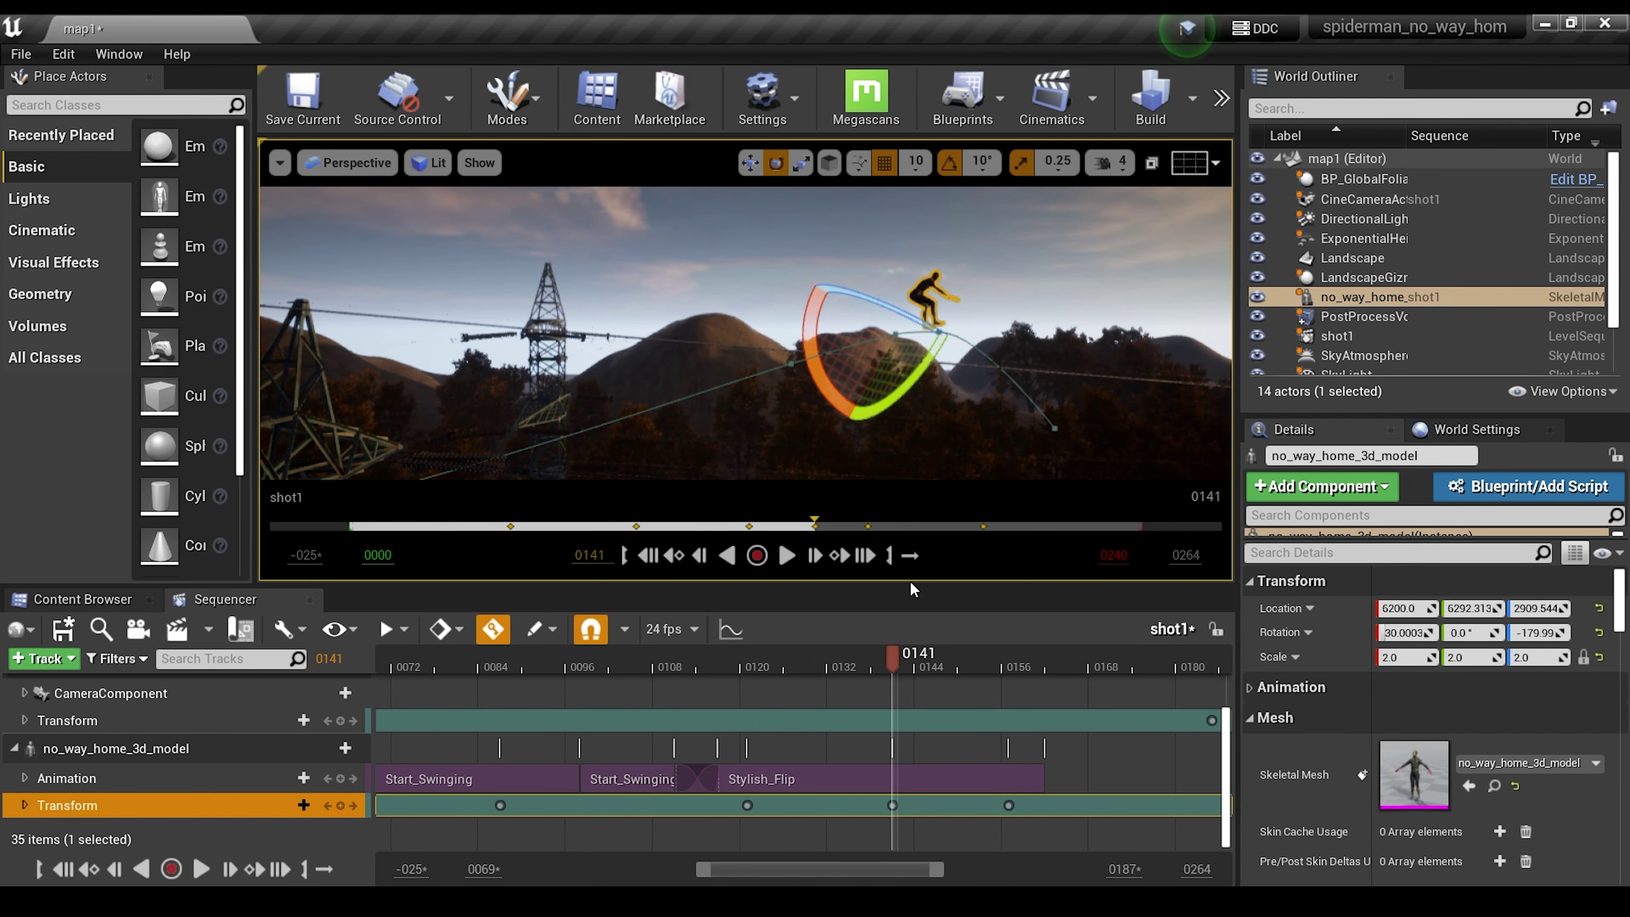
{"action": "key", "text": "space"}
{"action": "mouse_move", "coordinate": [893, 662]}
{"action": "left_mouse_down"}
{"action": "mouse_move", "coordinate": [748, 668]}
{"action": "mouse_move", "coordinate": [933, 666]}
{"action": "mouse_move", "coordinate": [898, 692]}
{"action": "left_mouse_up"}
{"action": "key", "text": "space"}
Trim the Stylish_Flip clip to end near frame 143 and add another clip to the character's Animation track.
{"action": "left_click", "coordinate": [66, 778]}
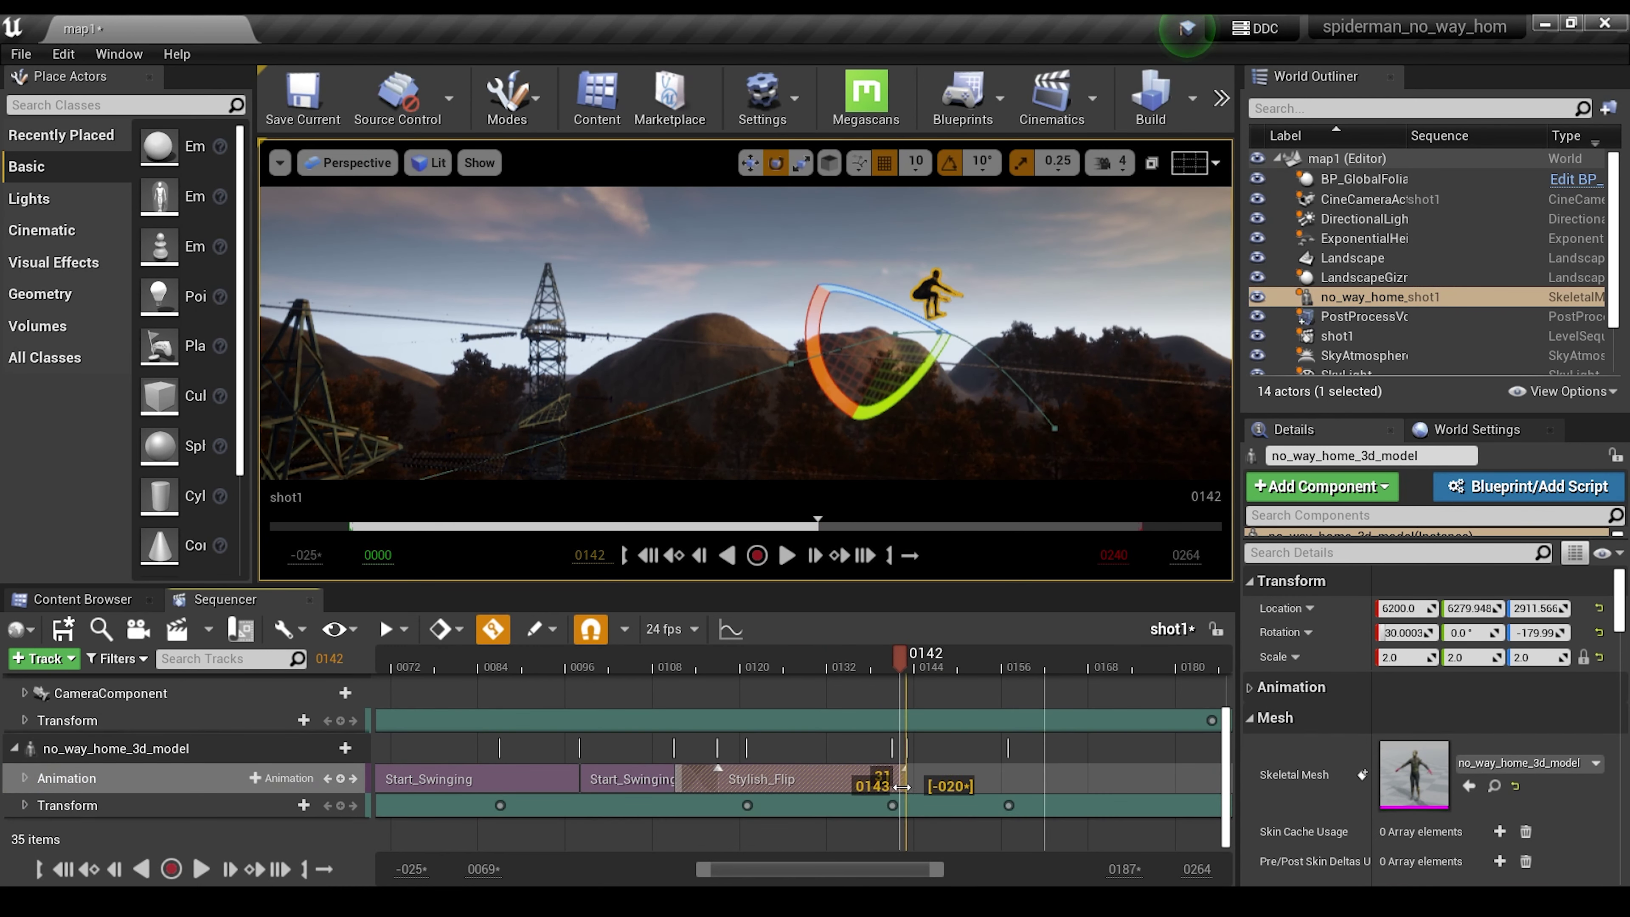
{"action": "left_click", "coordinate": [255, 784]}
{"action": "left_click", "coordinate": [310, 494]}
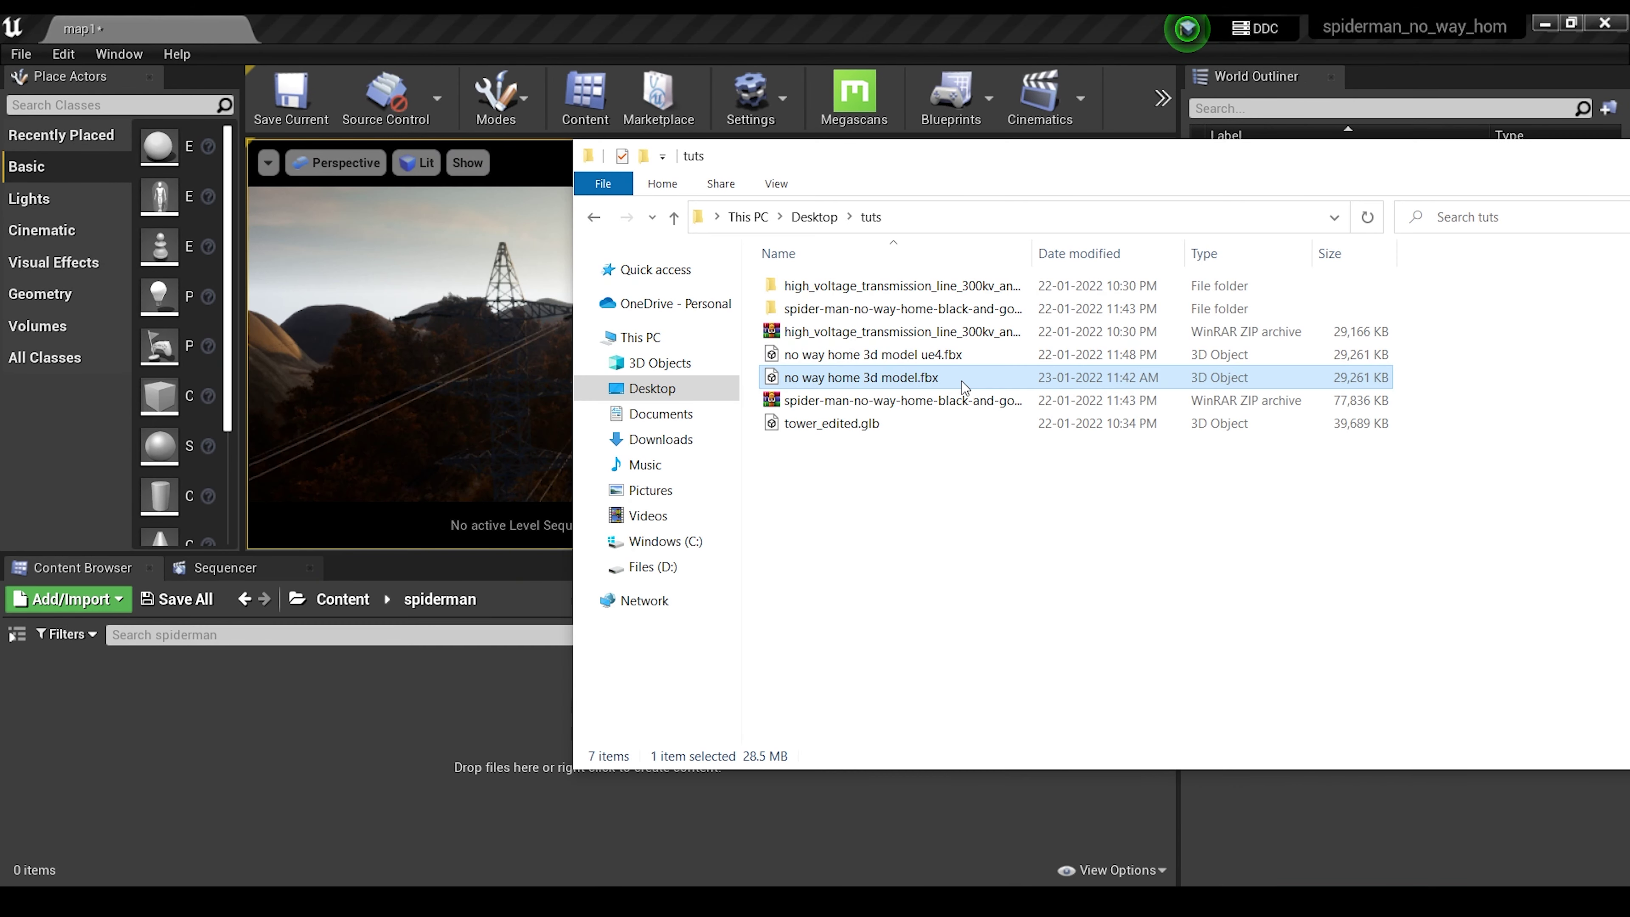
Import no way home 3d model.fbx into the spiderman content folder as a skeletal mesh and inspect the mesh.
{"action": "left_click_drag", "start_coordinate": [964, 388], "coordinate": [318, 732]}
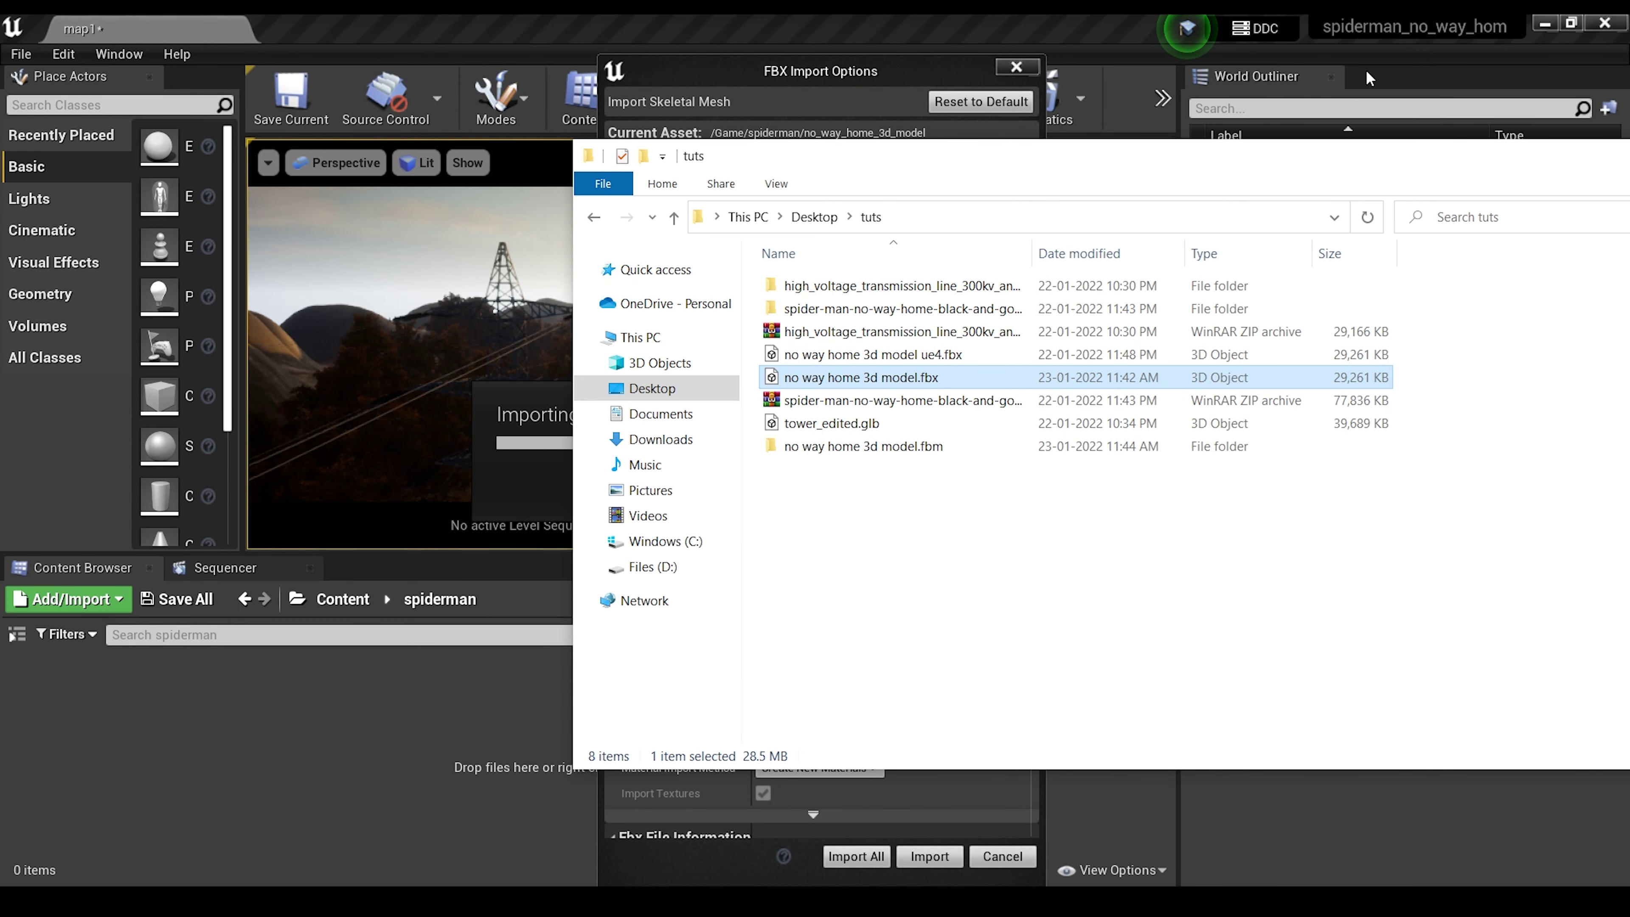
{"action": "left_click", "coordinate": [916, 762]}
{"action": "left_click", "coordinate": [929, 855]}
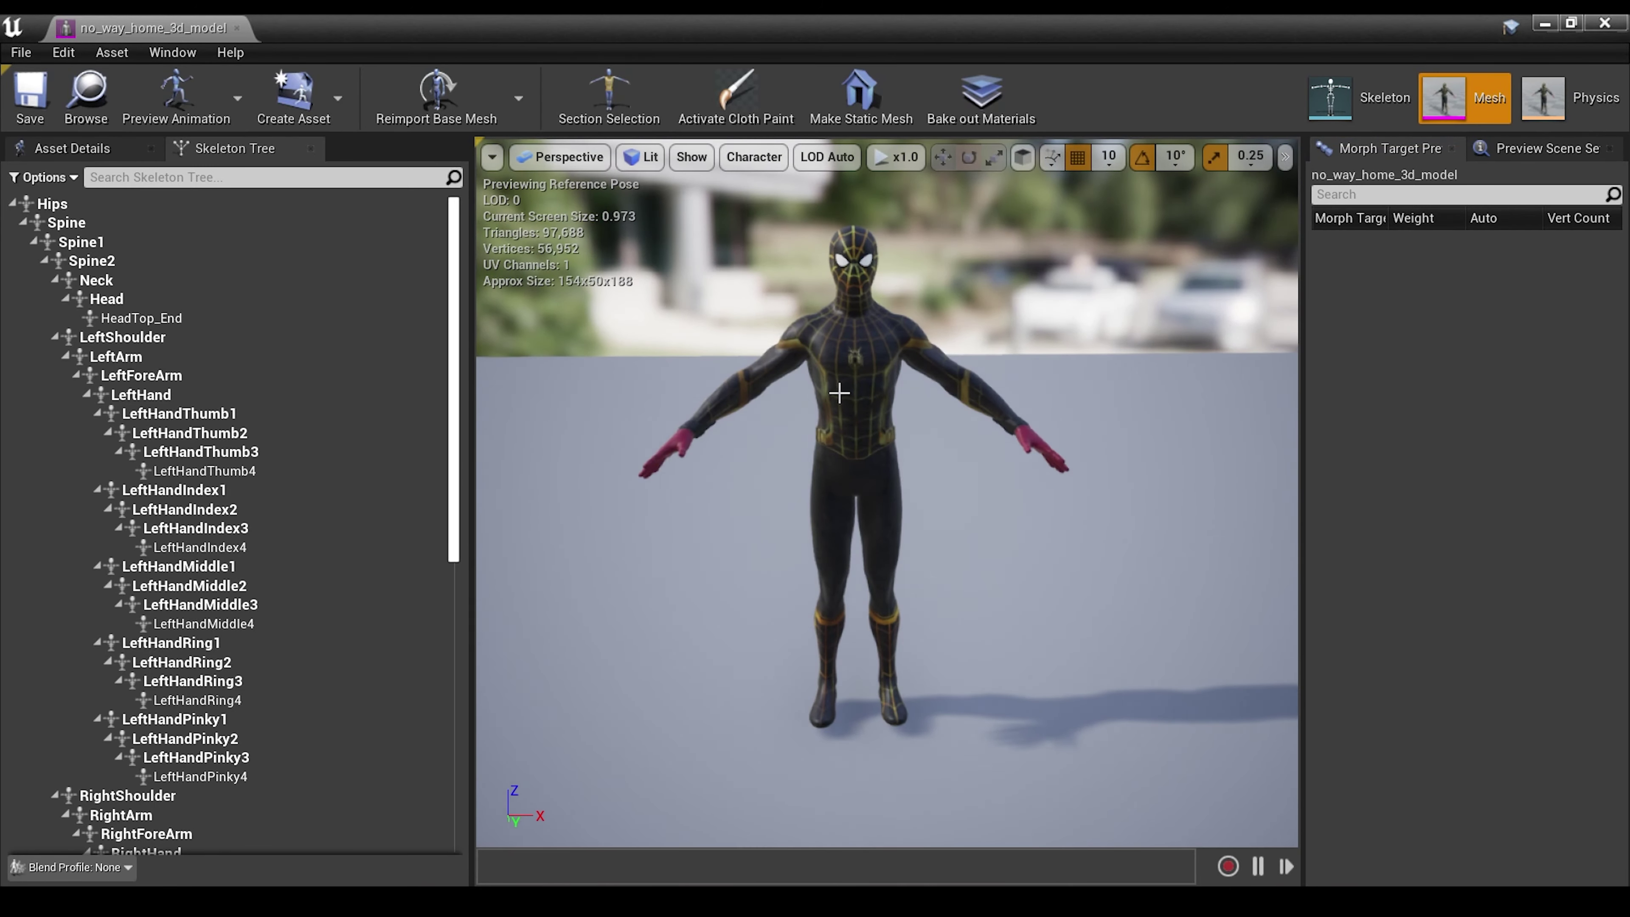
{"action": "left_click_drag", "start_coordinate": [839, 393], "coordinate": [949, 393]}
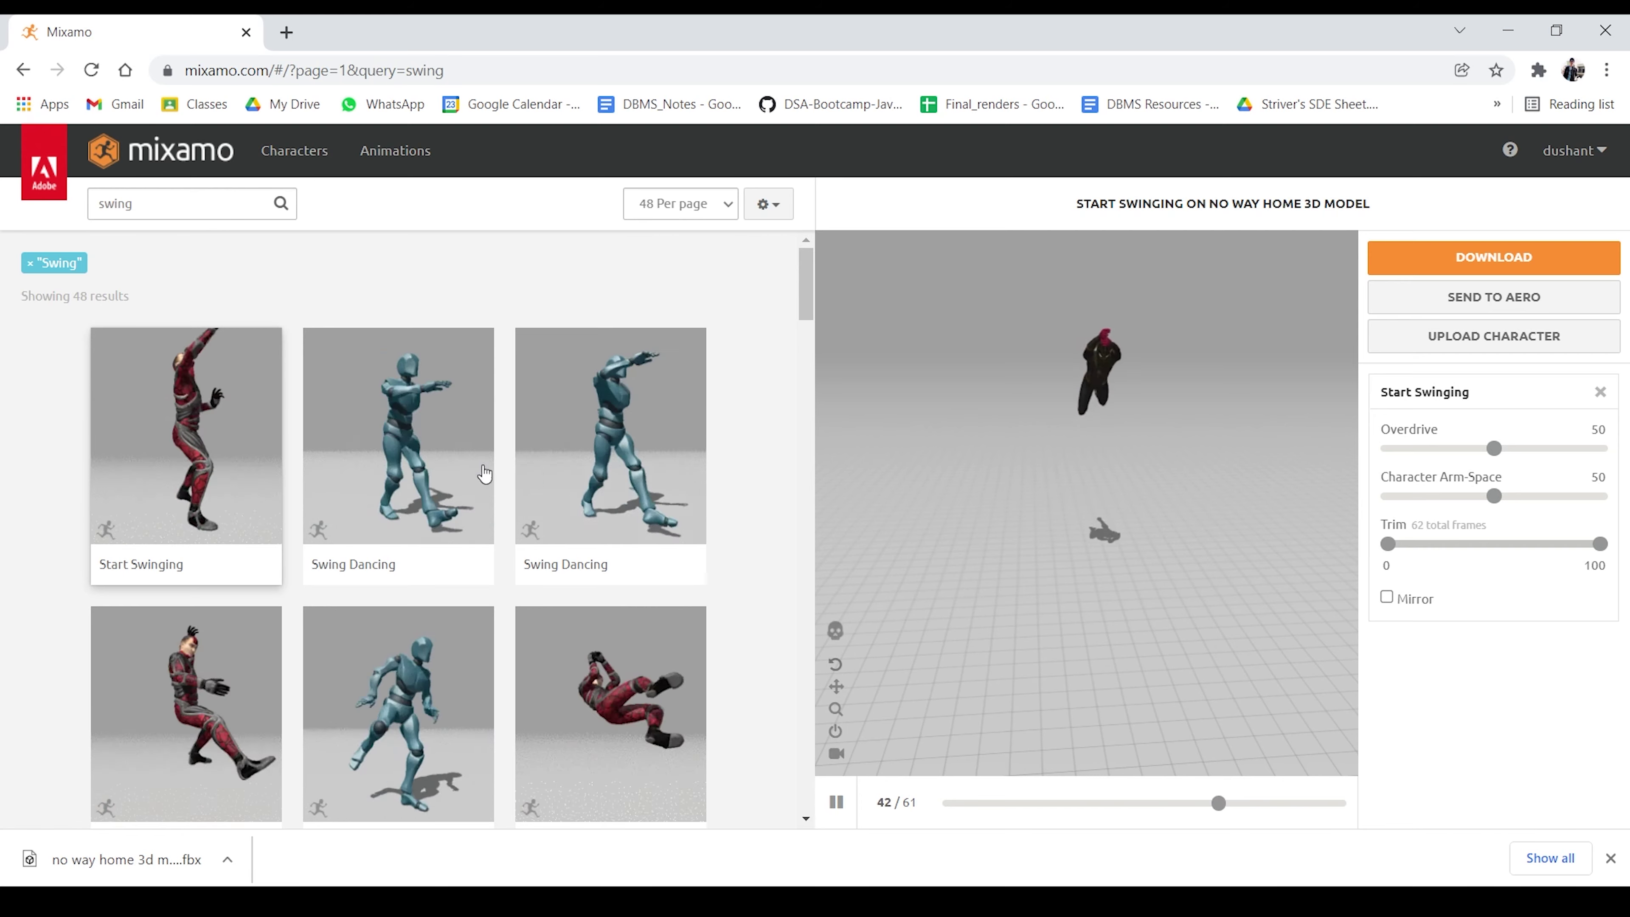
Download Mixamo's Start Swinging animation as FBX Binary at 24 frames per second, Without Skin.
{"action": "left_click", "coordinate": [1489, 257]}
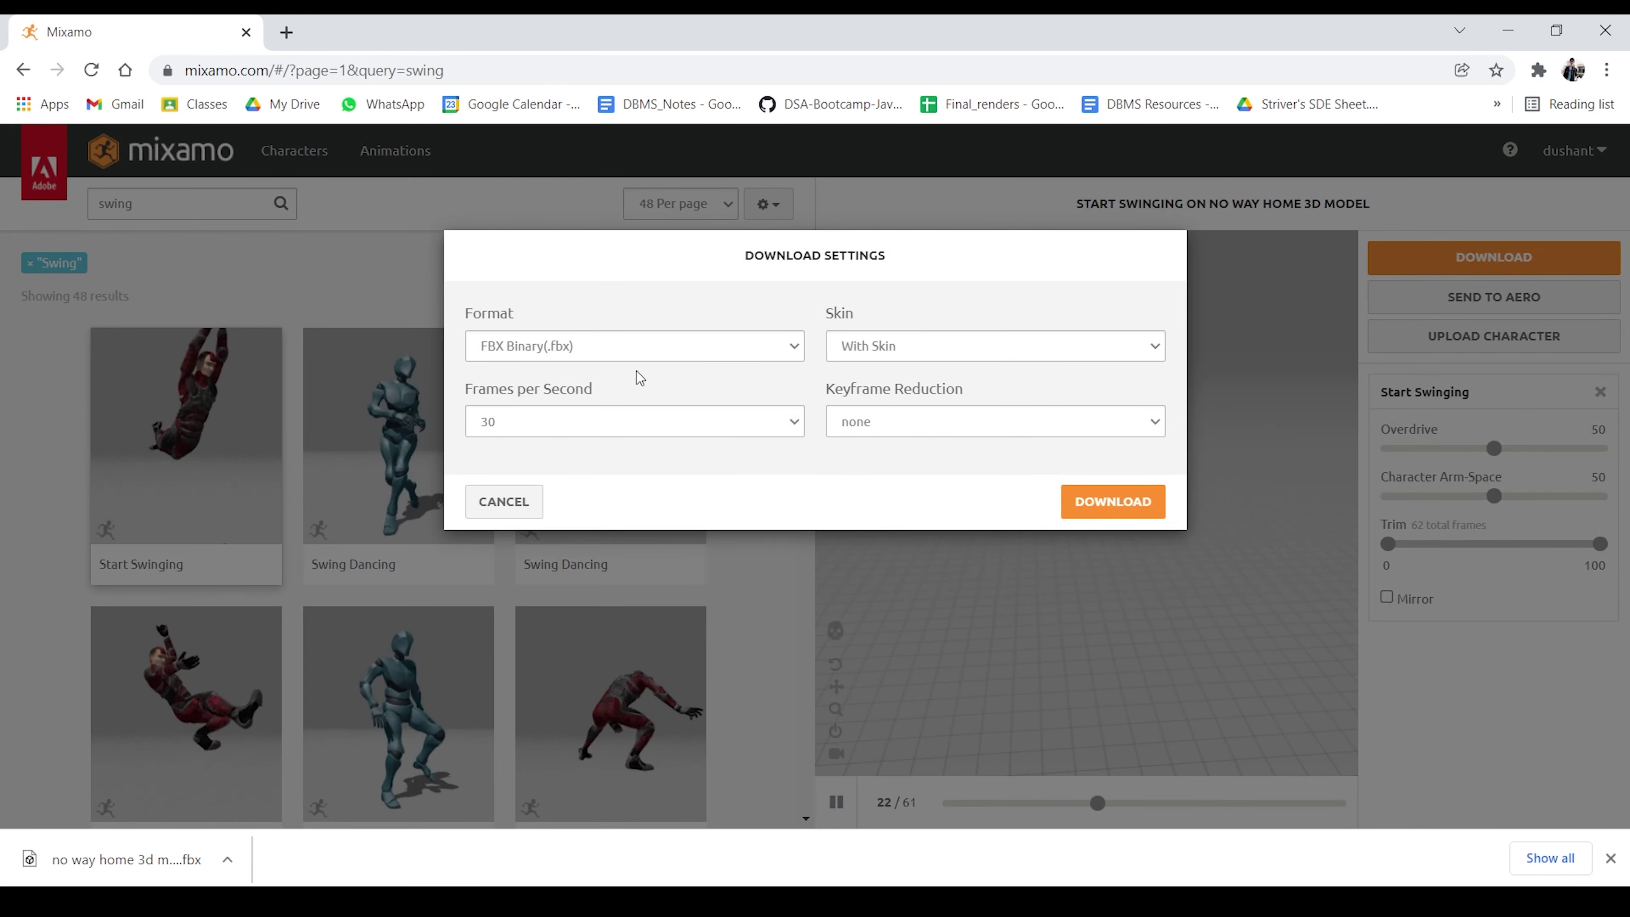
{"action": "left_click", "coordinate": [615, 431]}
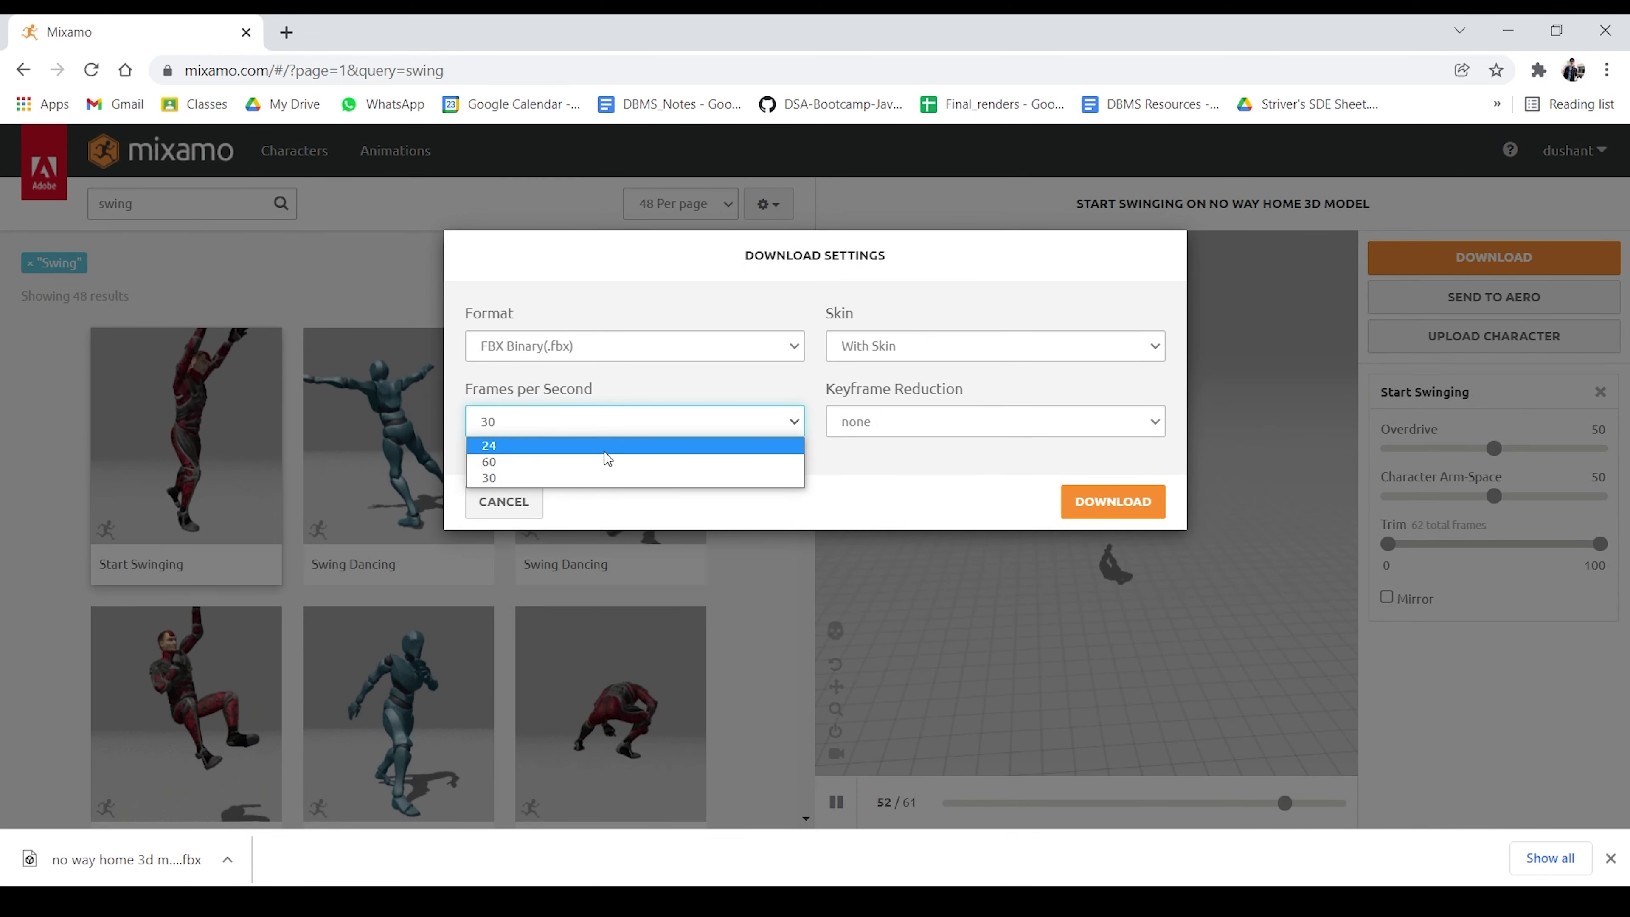
{"action": "left_click", "coordinate": [604, 446]}
{"action": "left_click", "coordinate": [890, 357]}
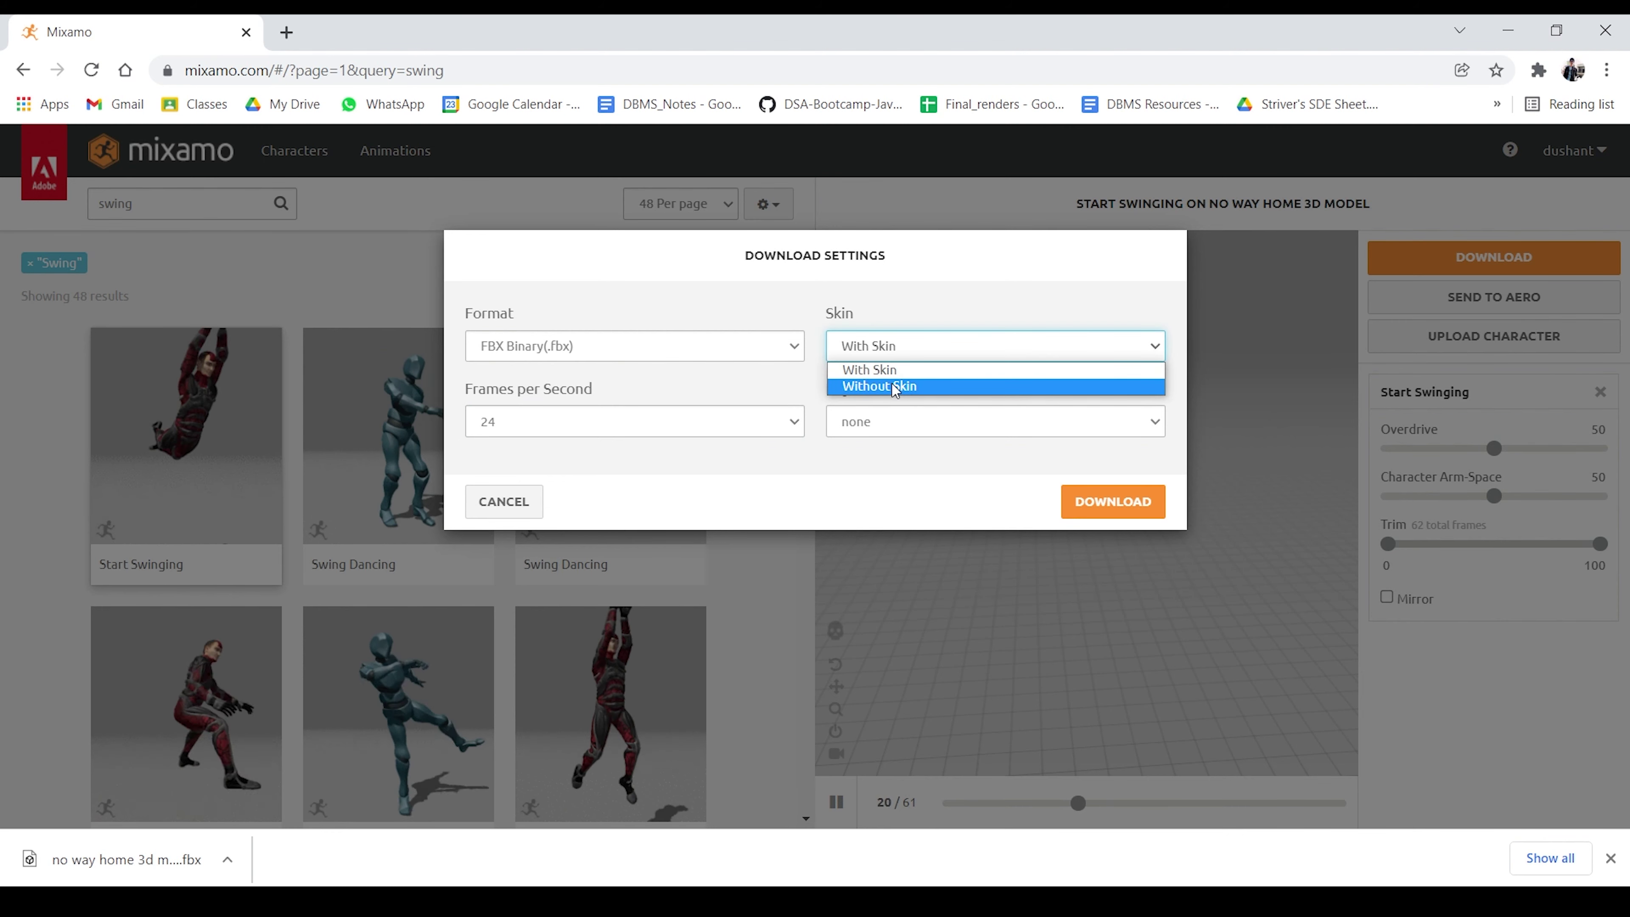
{"action": "left_click", "coordinate": [894, 386]}
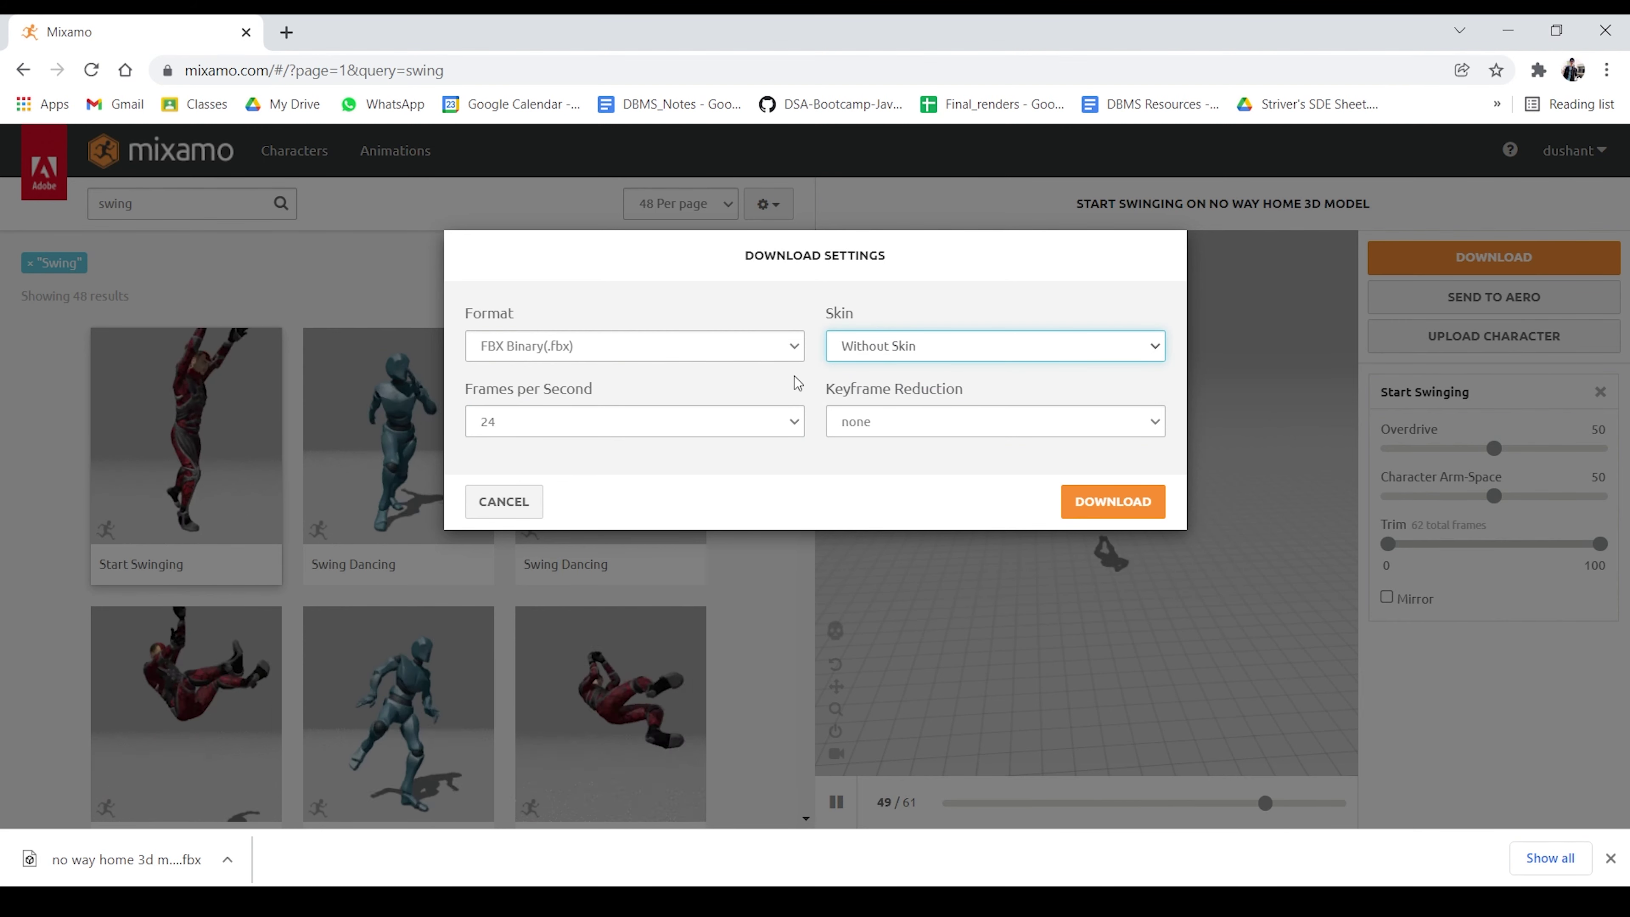
{"action": "left_click", "coordinate": [1077, 502]}
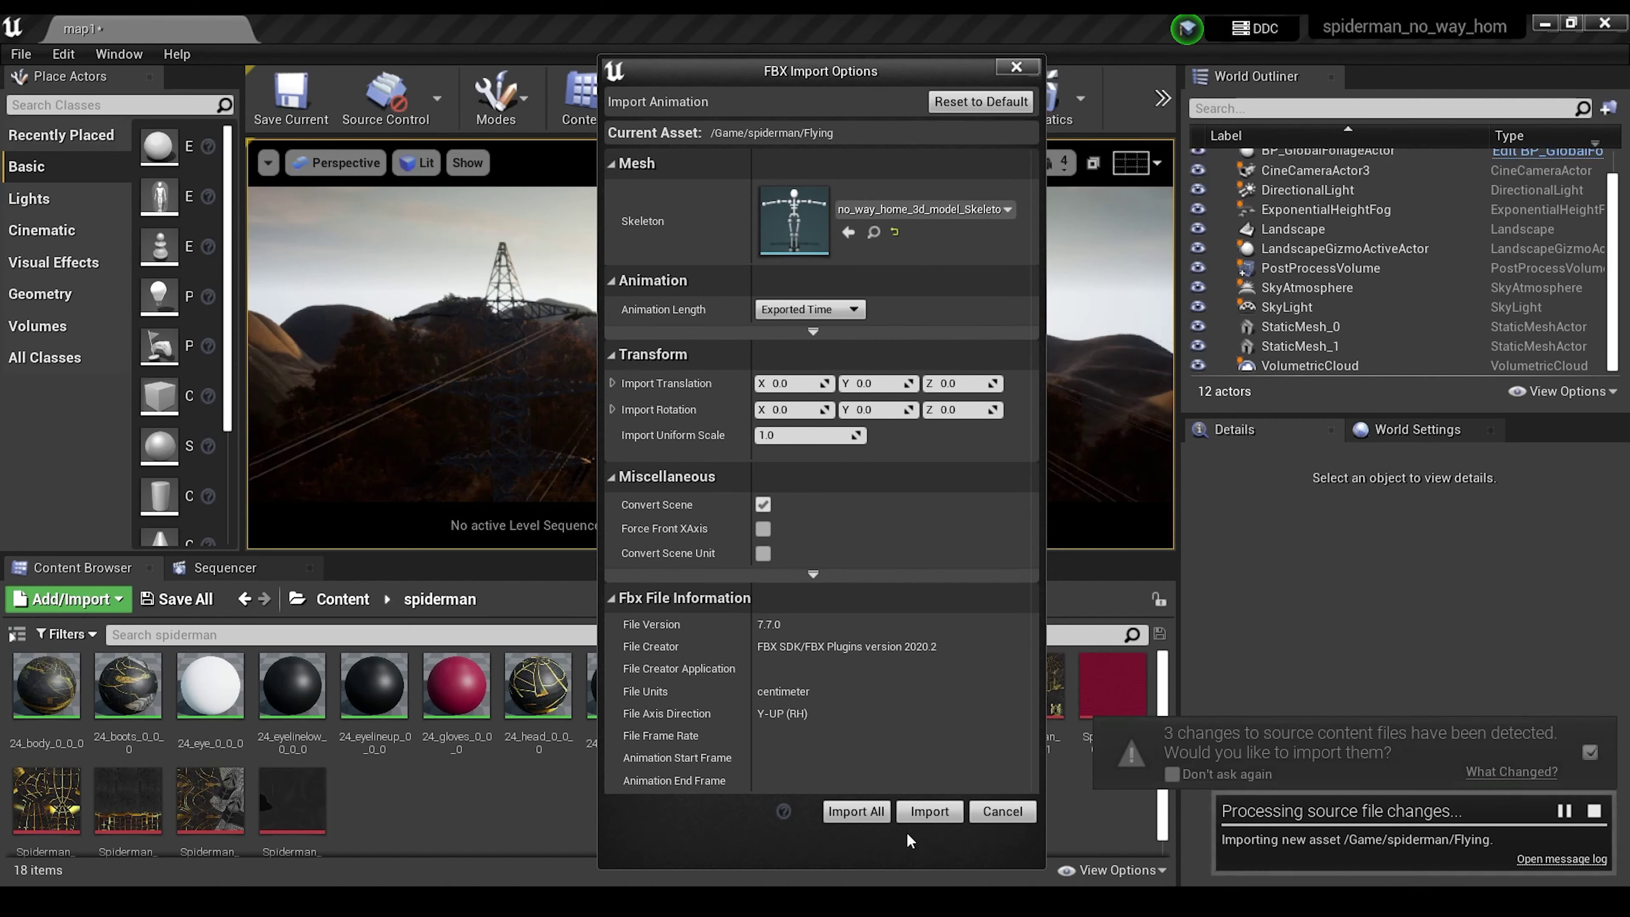
Import the Flying, Stylish_Flip and Start_Swinging animations into the spiderman folder using the no_way_home_3d_model skeleton.
{"action": "left_click", "coordinate": [929, 812]}
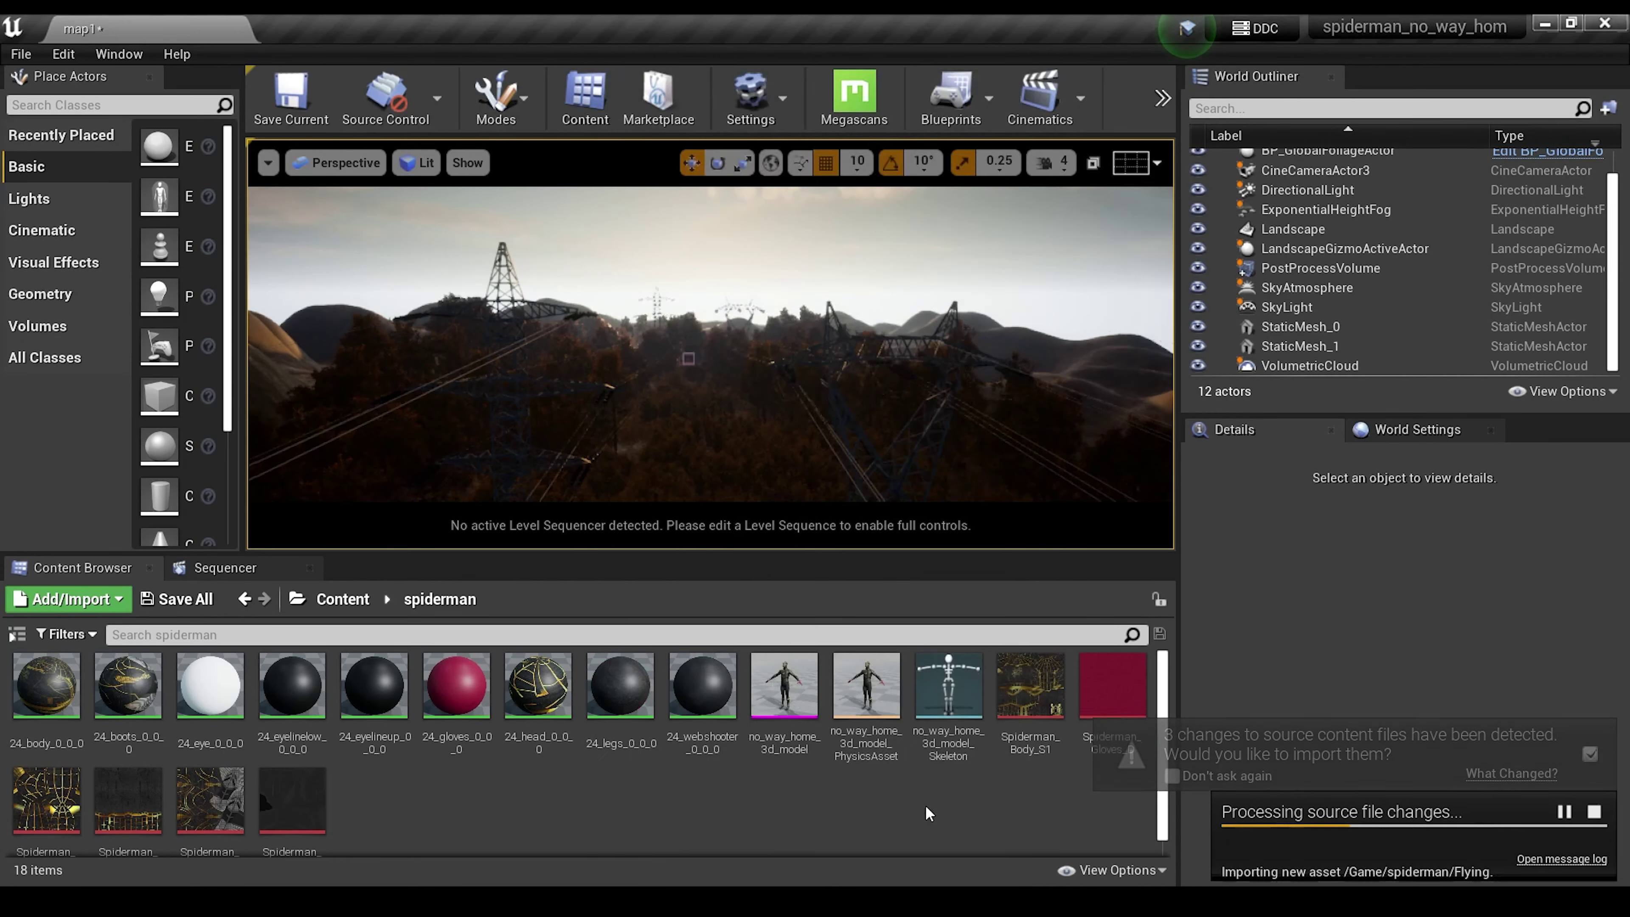
{"action": "left_click", "coordinate": [930, 814]}
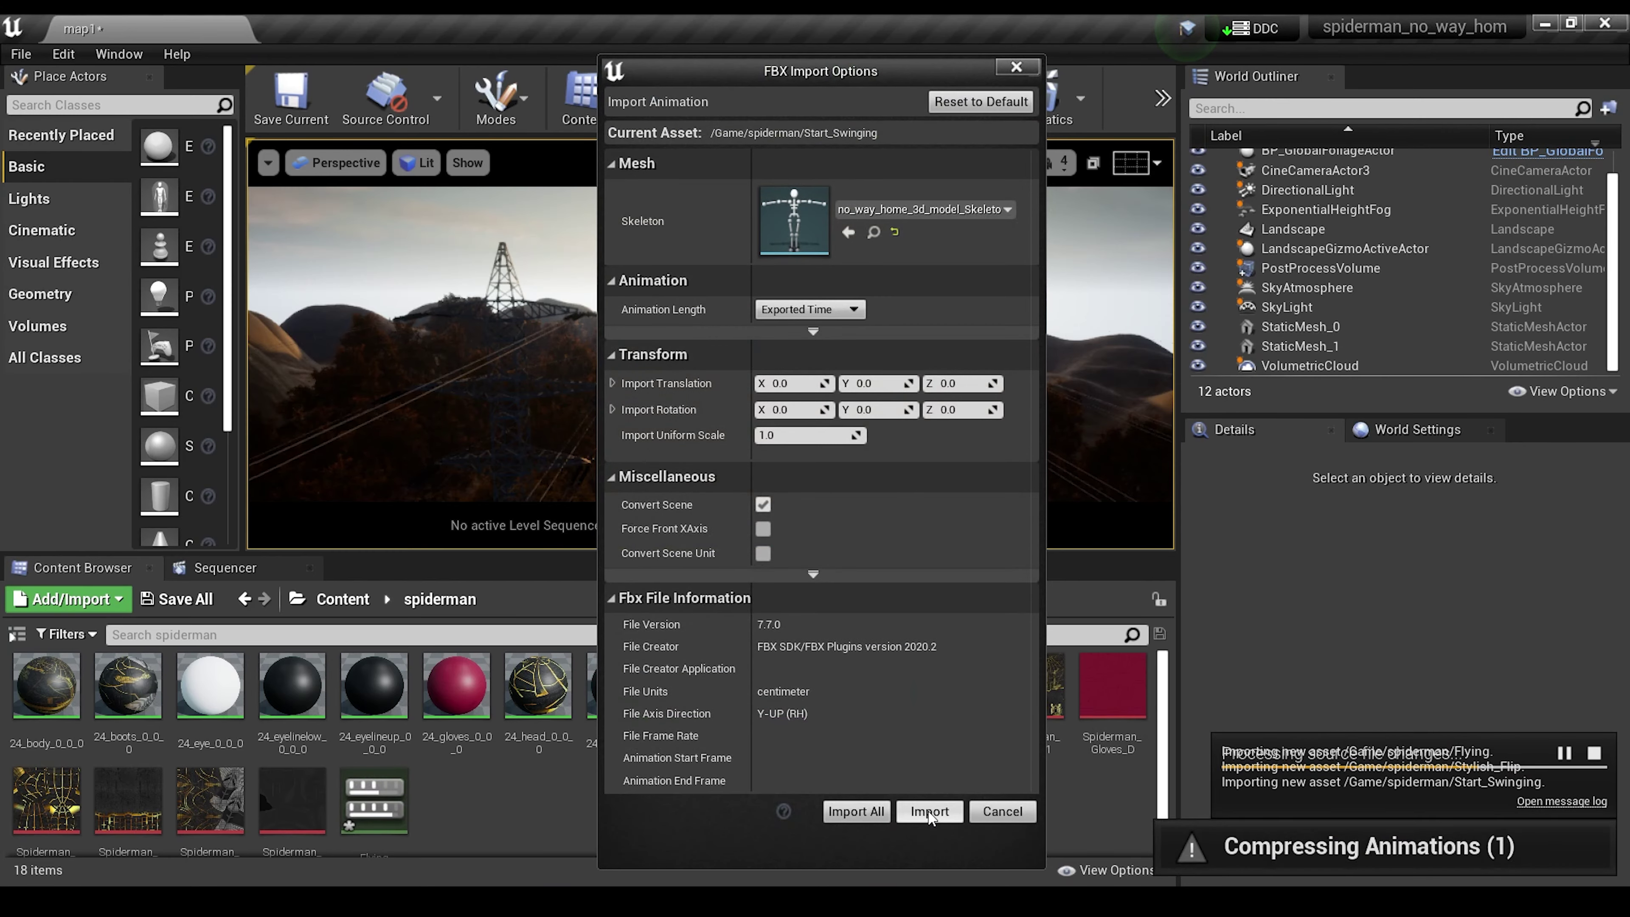
{"action": "left_click", "coordinate": [929, 812]}
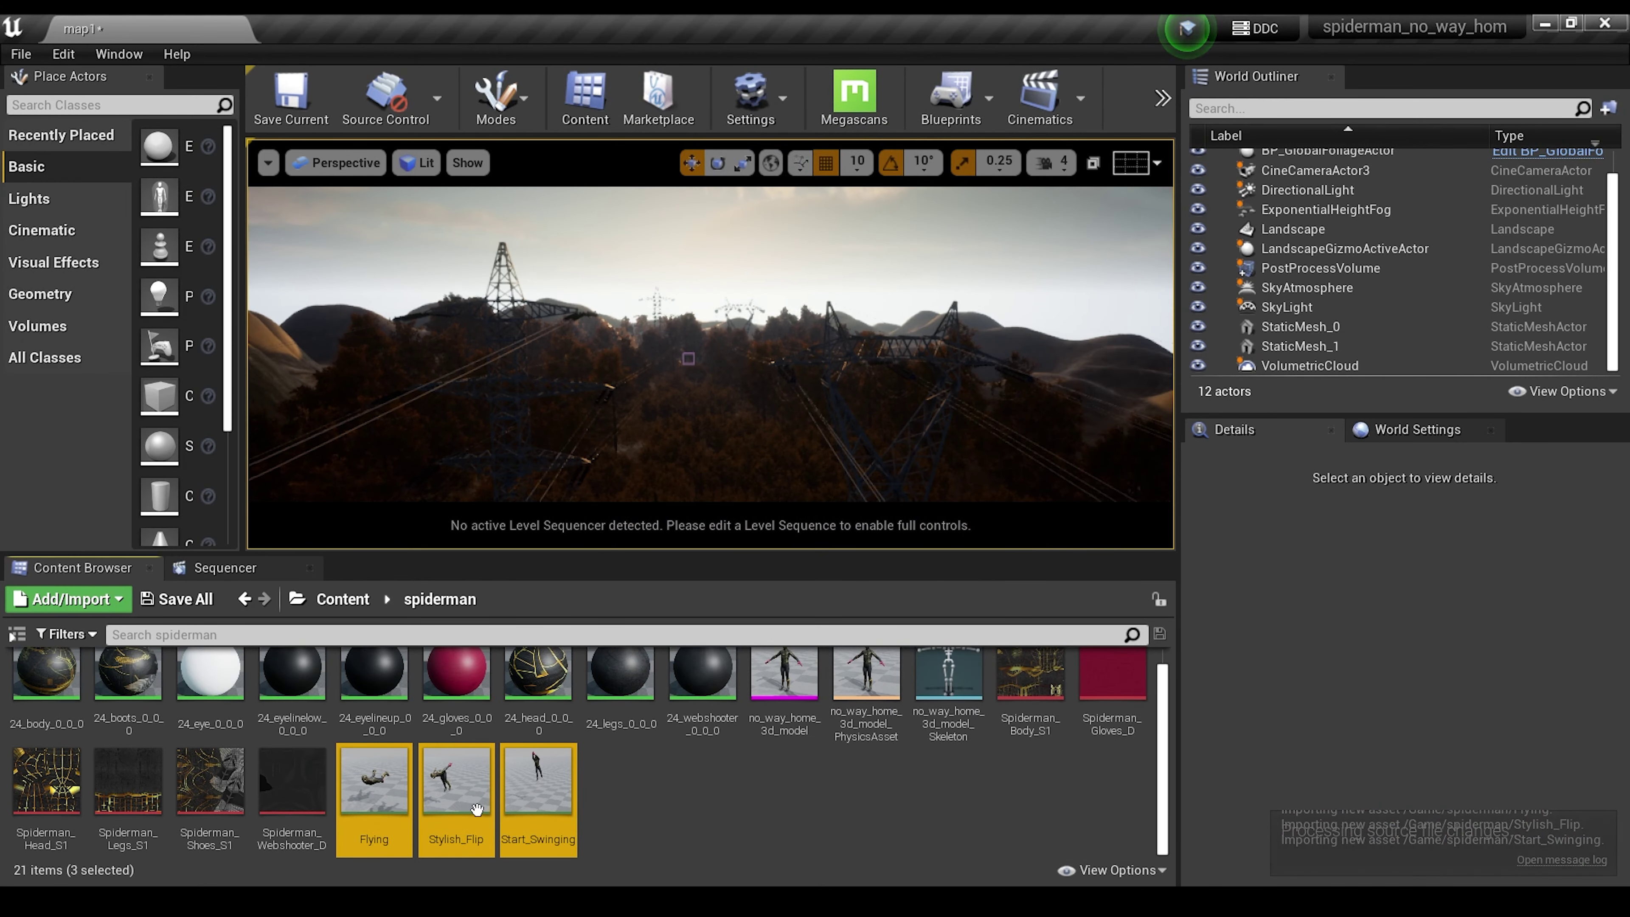
{"action": "left_click", "coordinate": [636, 798]}
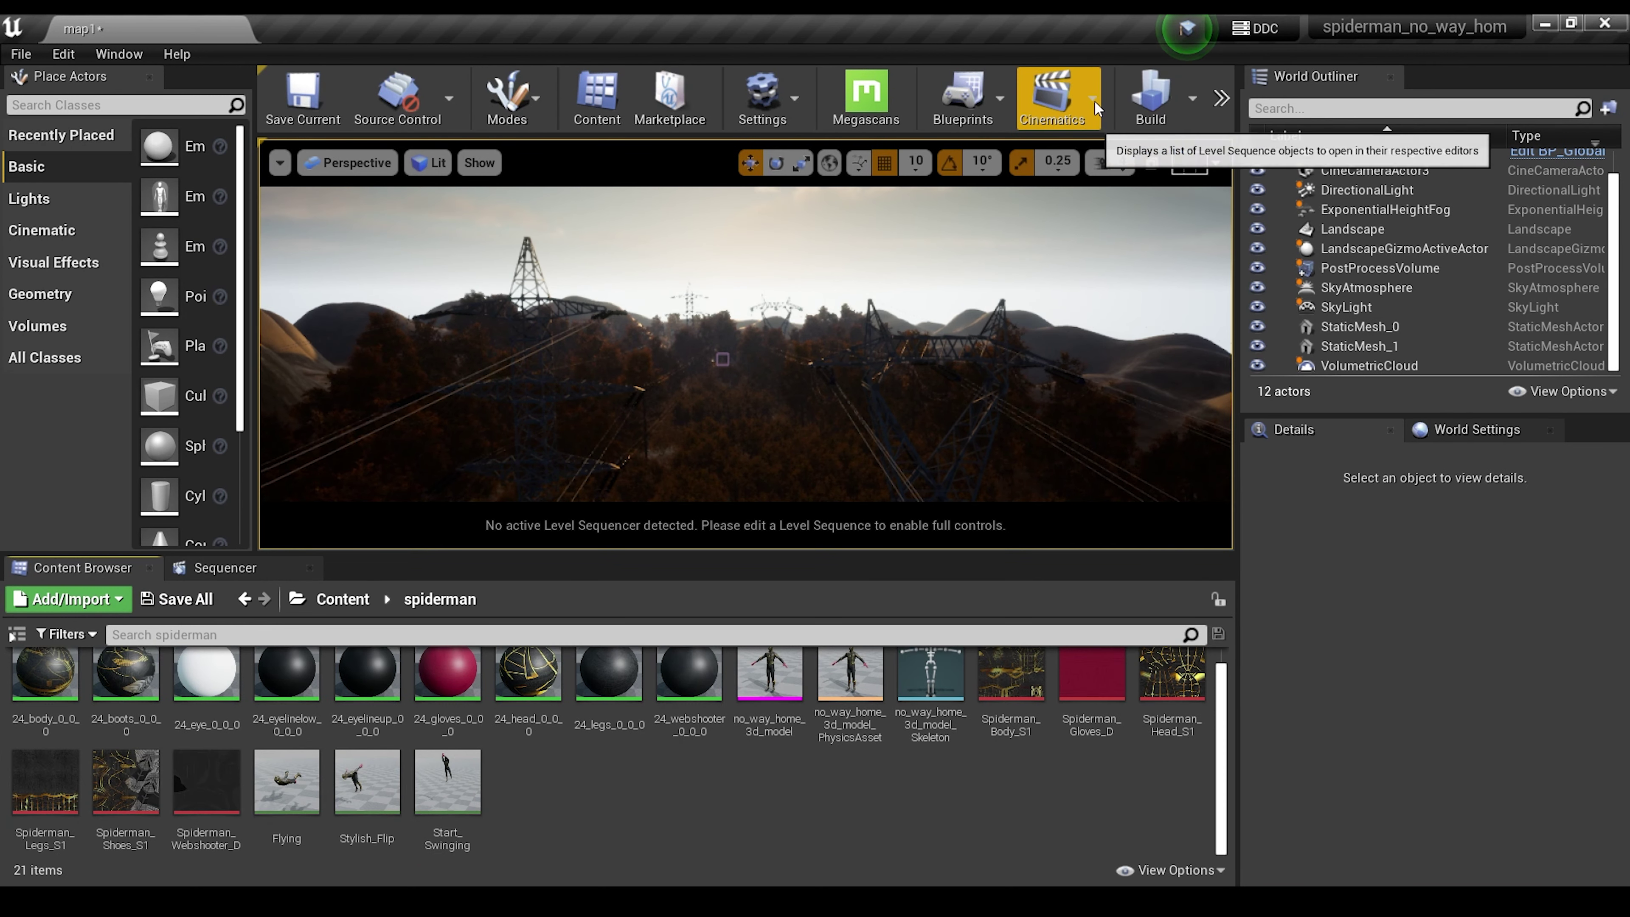
Add a new Level Sequence named shot1 to the level.
{"action": "left_click", "coordinate": [1095, 103]}
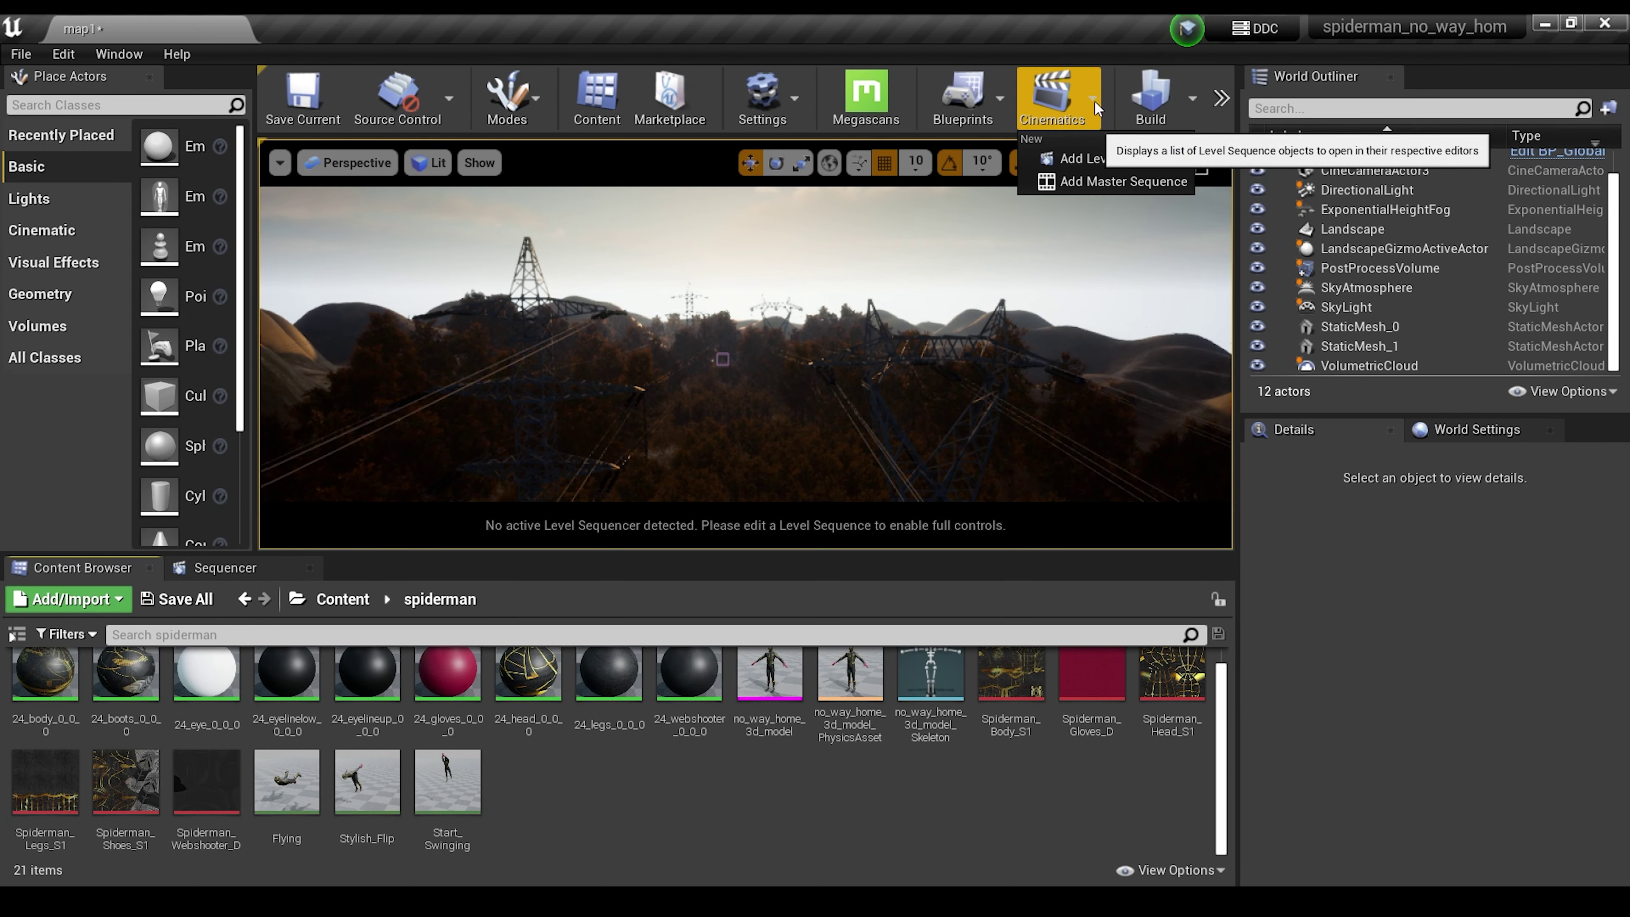
{"action": "left_click", "coordinate": [1085, 159]}
{"action": "type", "text": "shot1"}
{"action": "key", "text": "Return"}
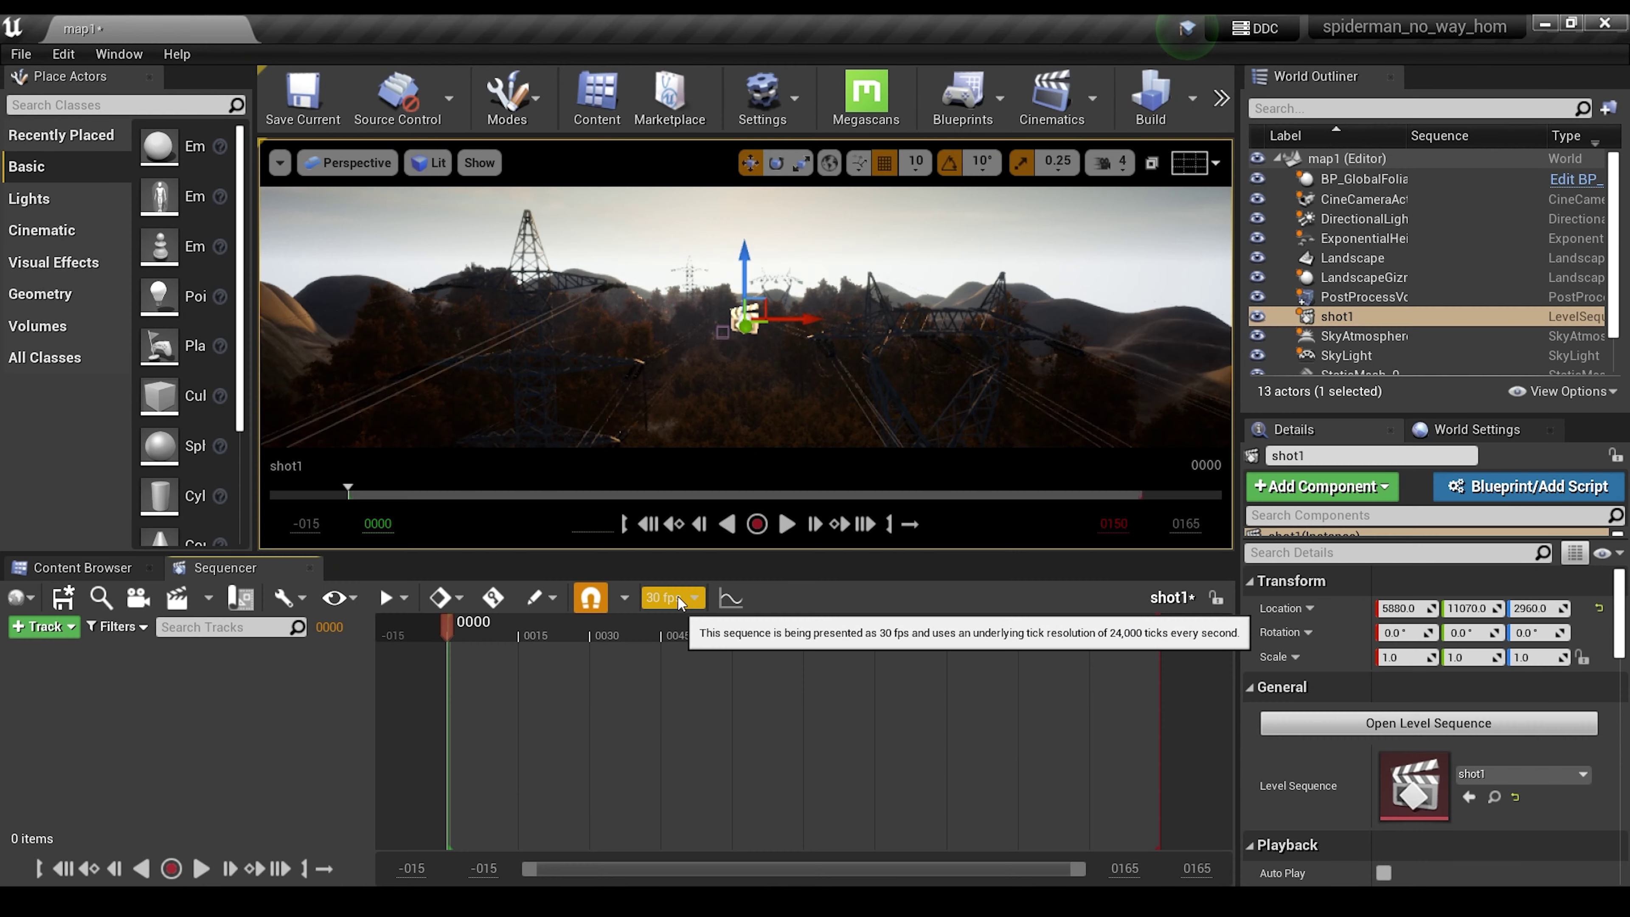
Set the shot1 sequence's frame rate to 24 fps and its end to frame 240.
{"action": "left_click", "coordinate": [674, 598]}
{"action": "left_click", "coordinate": [773, 243]}
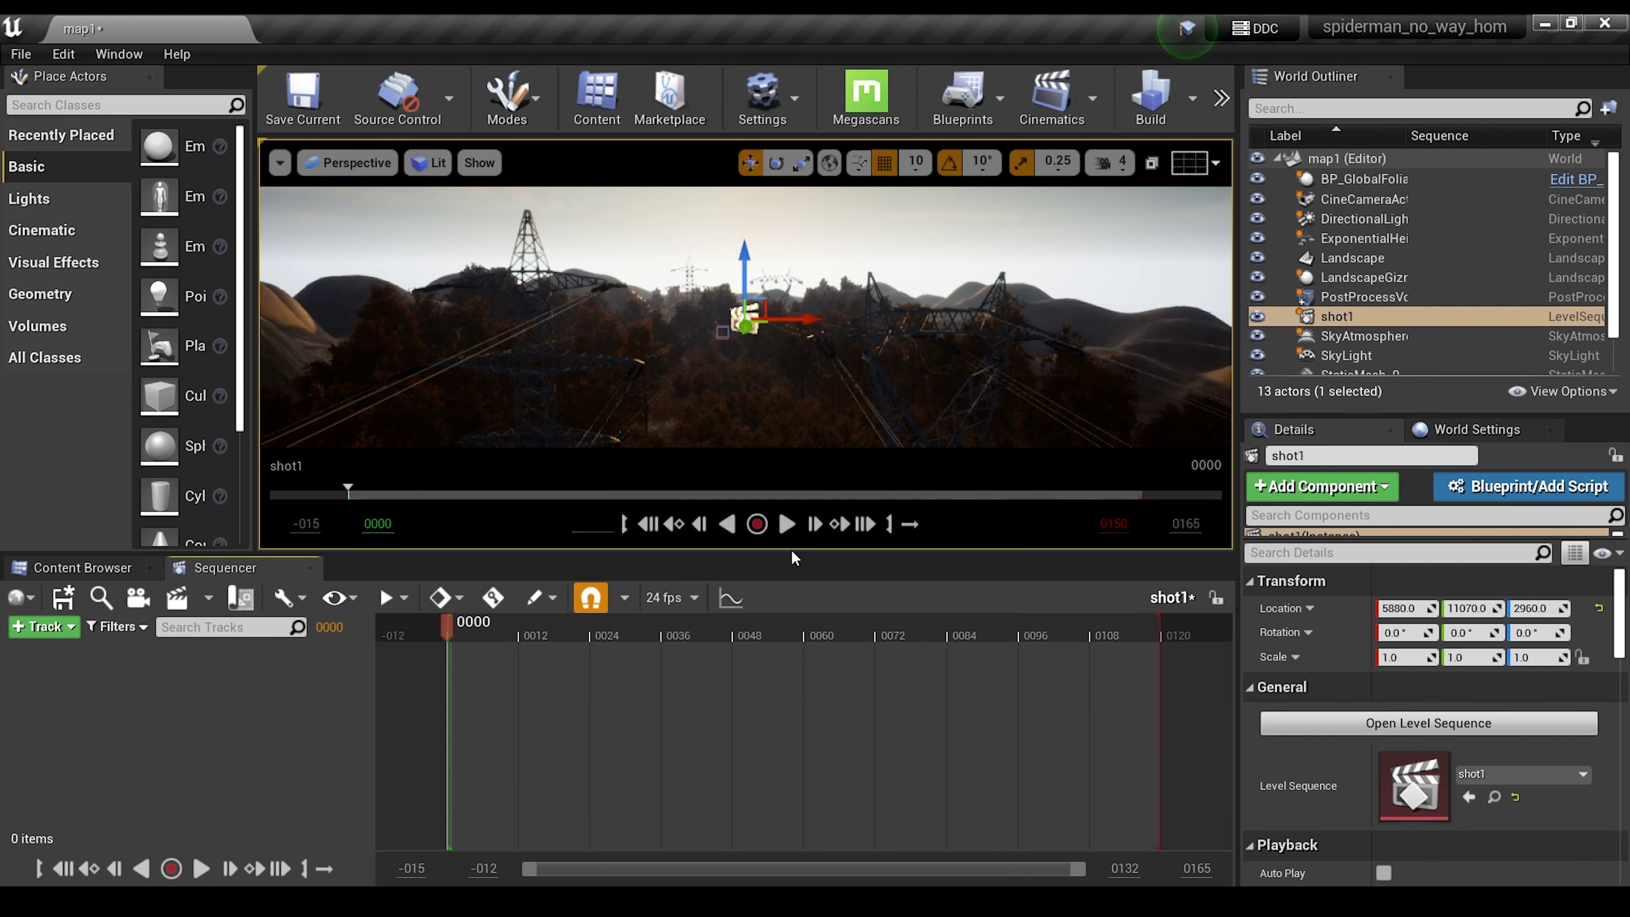
{"action": "left_click", "coordinate": [1114, 523]}
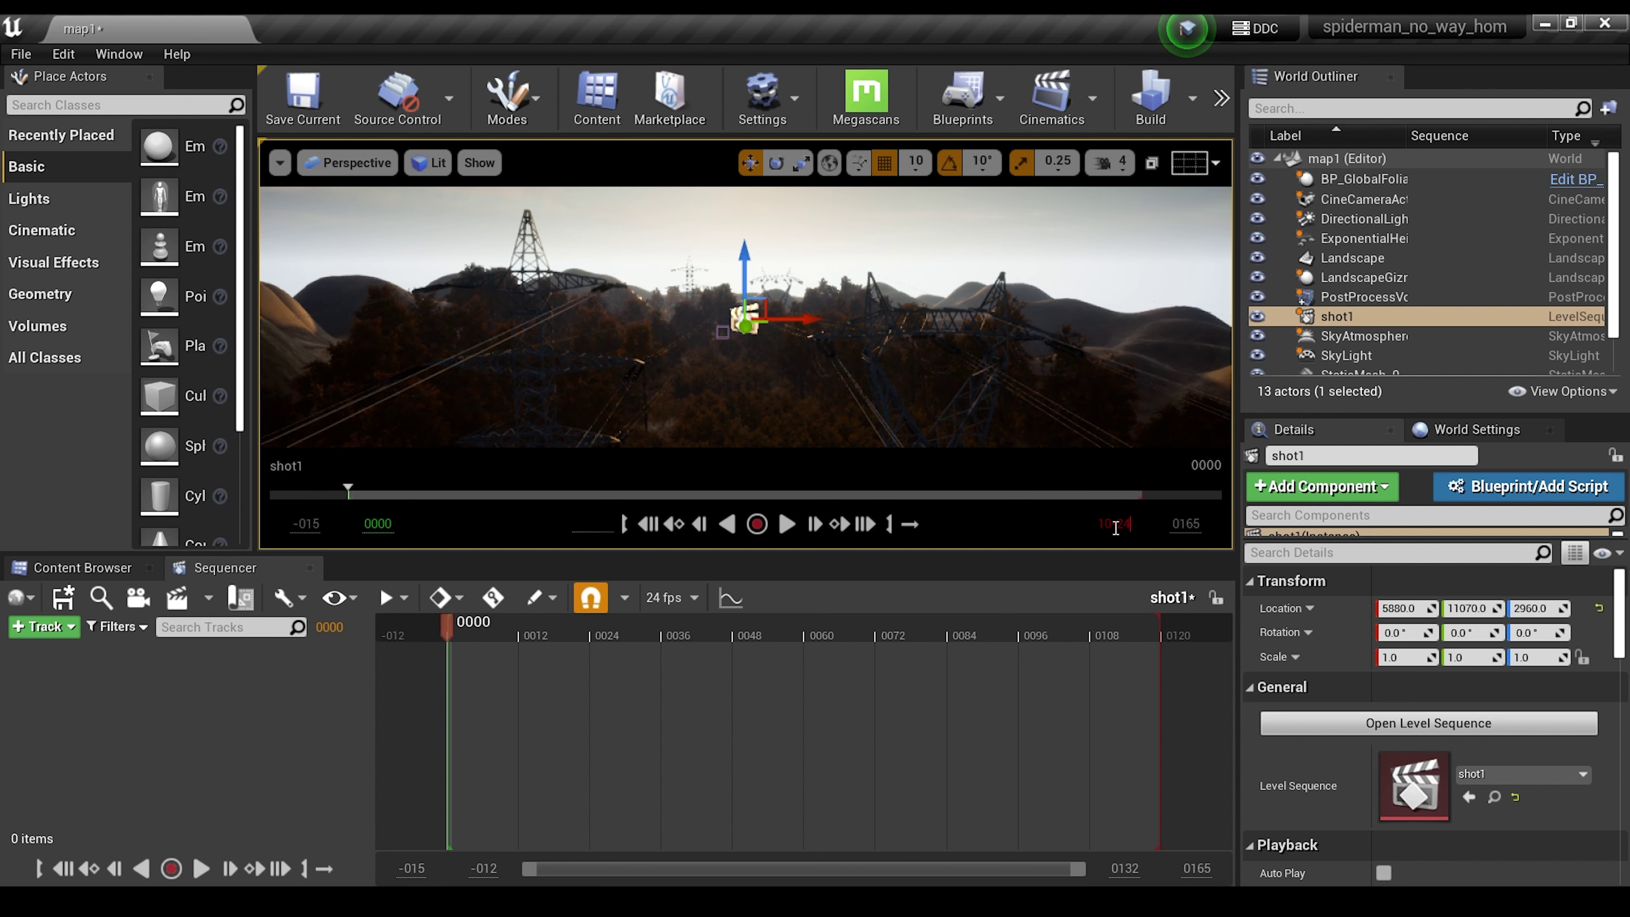
{"action": "key", "text": "Return"}
Add CineCameraActor3 to the shot1 sequence with a camera cut.
{"action": "left_click", "coordinate": [138, 598]}
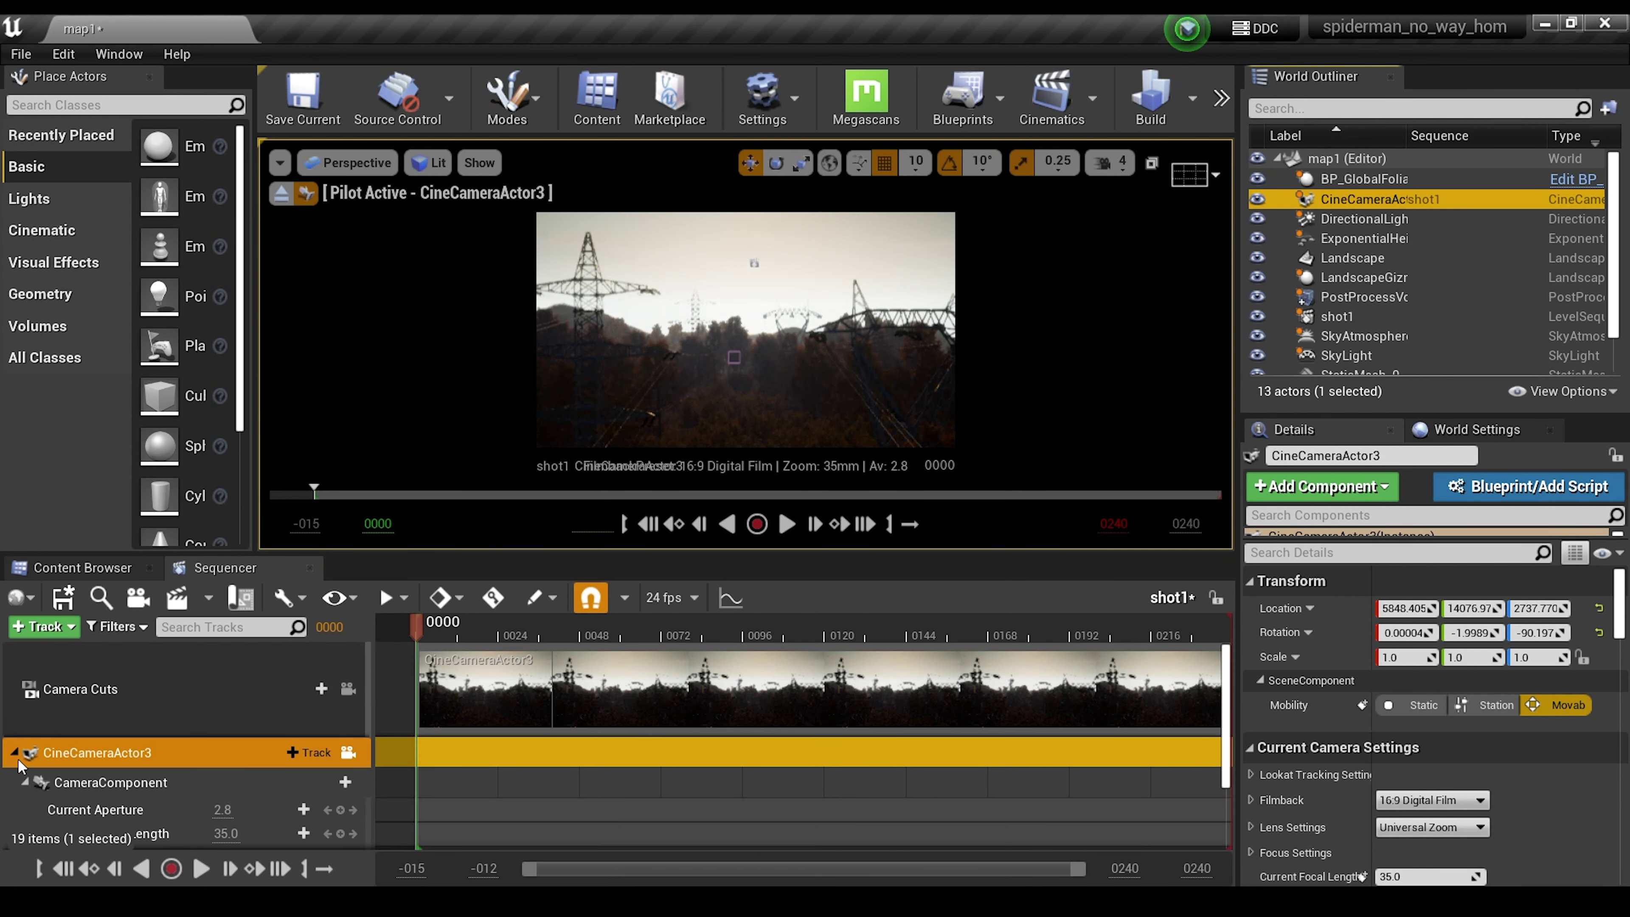
Place the no_way_home_3d_model skeletal mesh in the level and add it to the shot1 sequence with its transform keyed at frame 0.
{"action": "left_click", "coordinate": [83, 568]}
{"action": "left_click_drag", "start_coordinate": [850, 684], "coordinate": [743, 431]}
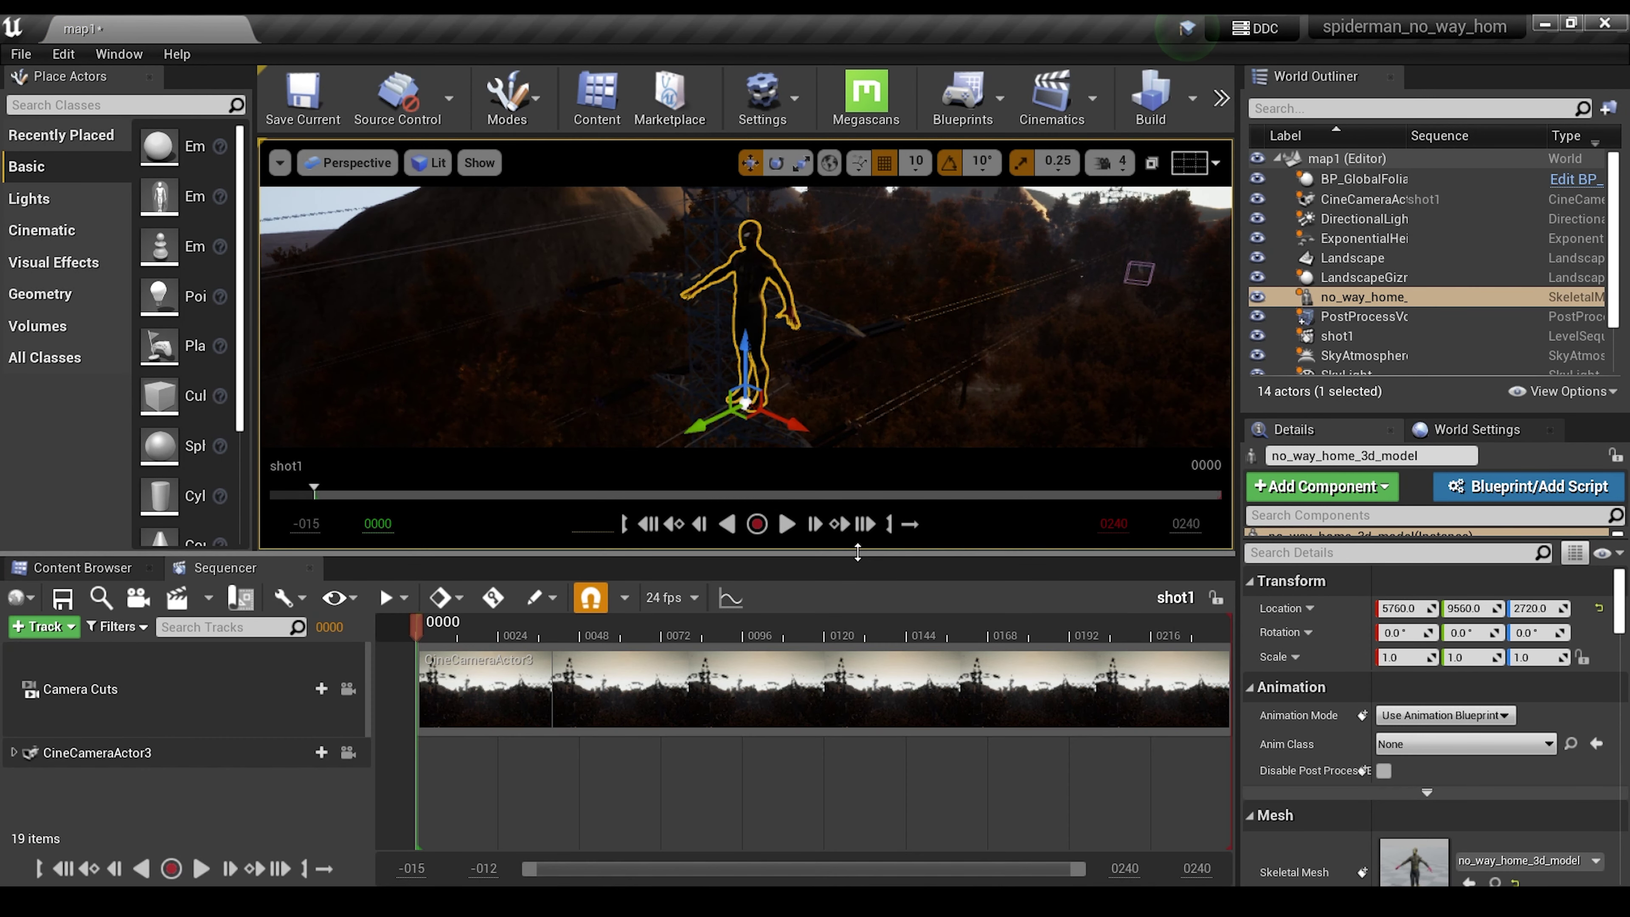
{"action": "left_click_drag", "start_coordinate": [1362, 298], "coordinate": [268, 816]}
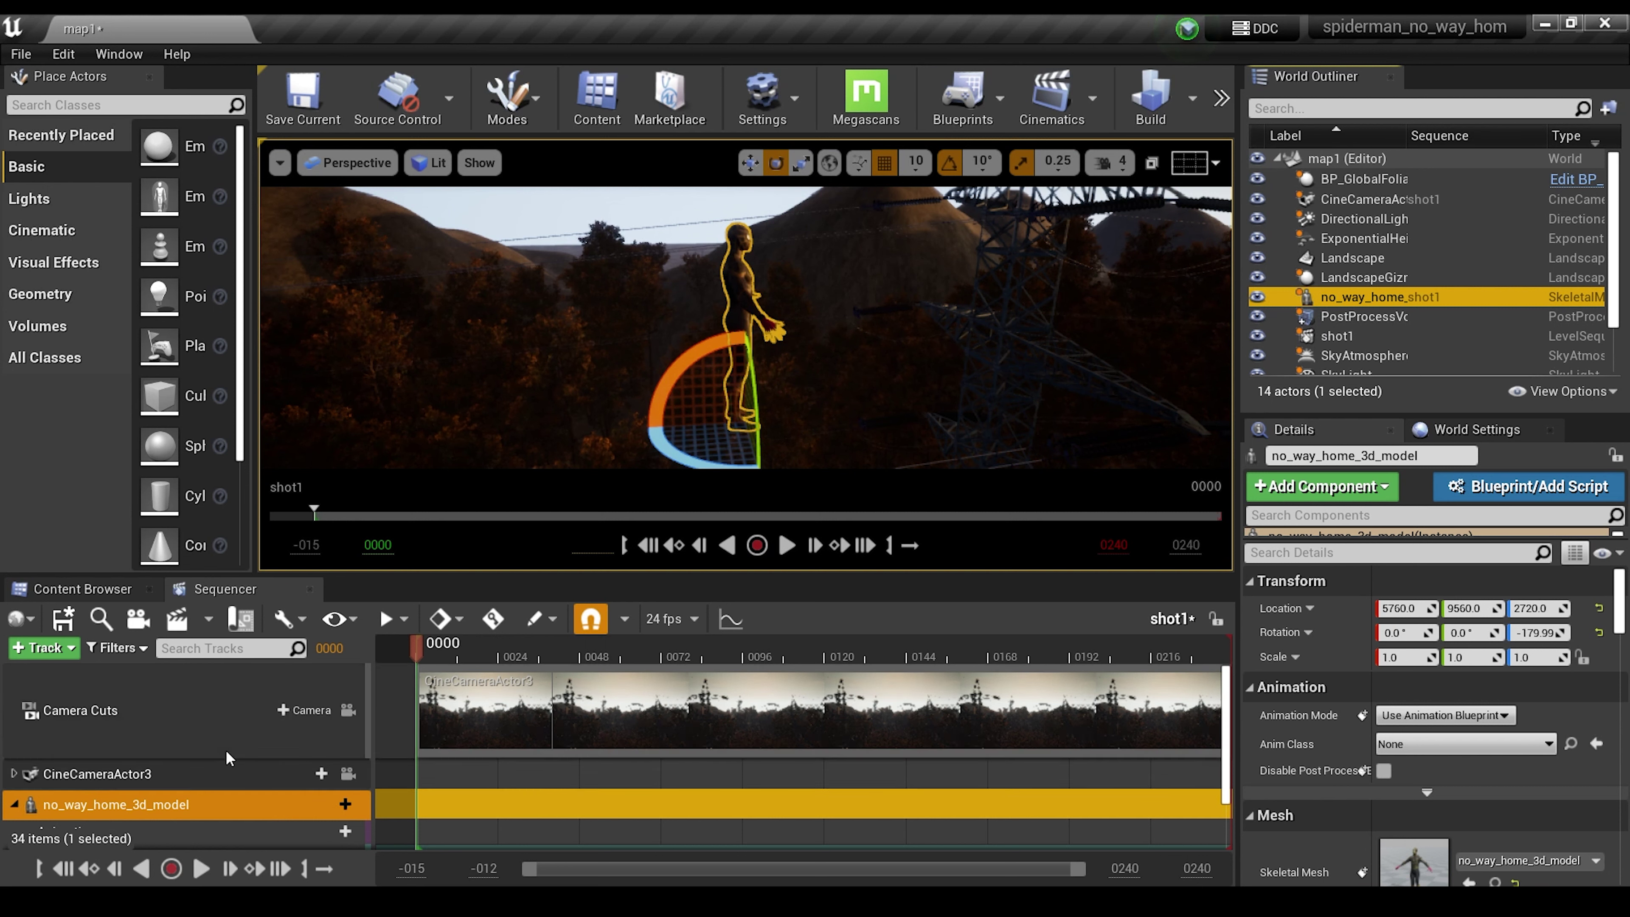
{"action": "scroll", "coordinate": [226, 749], "scroll_direction": "down", "scroll_amount": 2}
{"action": "left_click", "coordinate": [188, 809]}
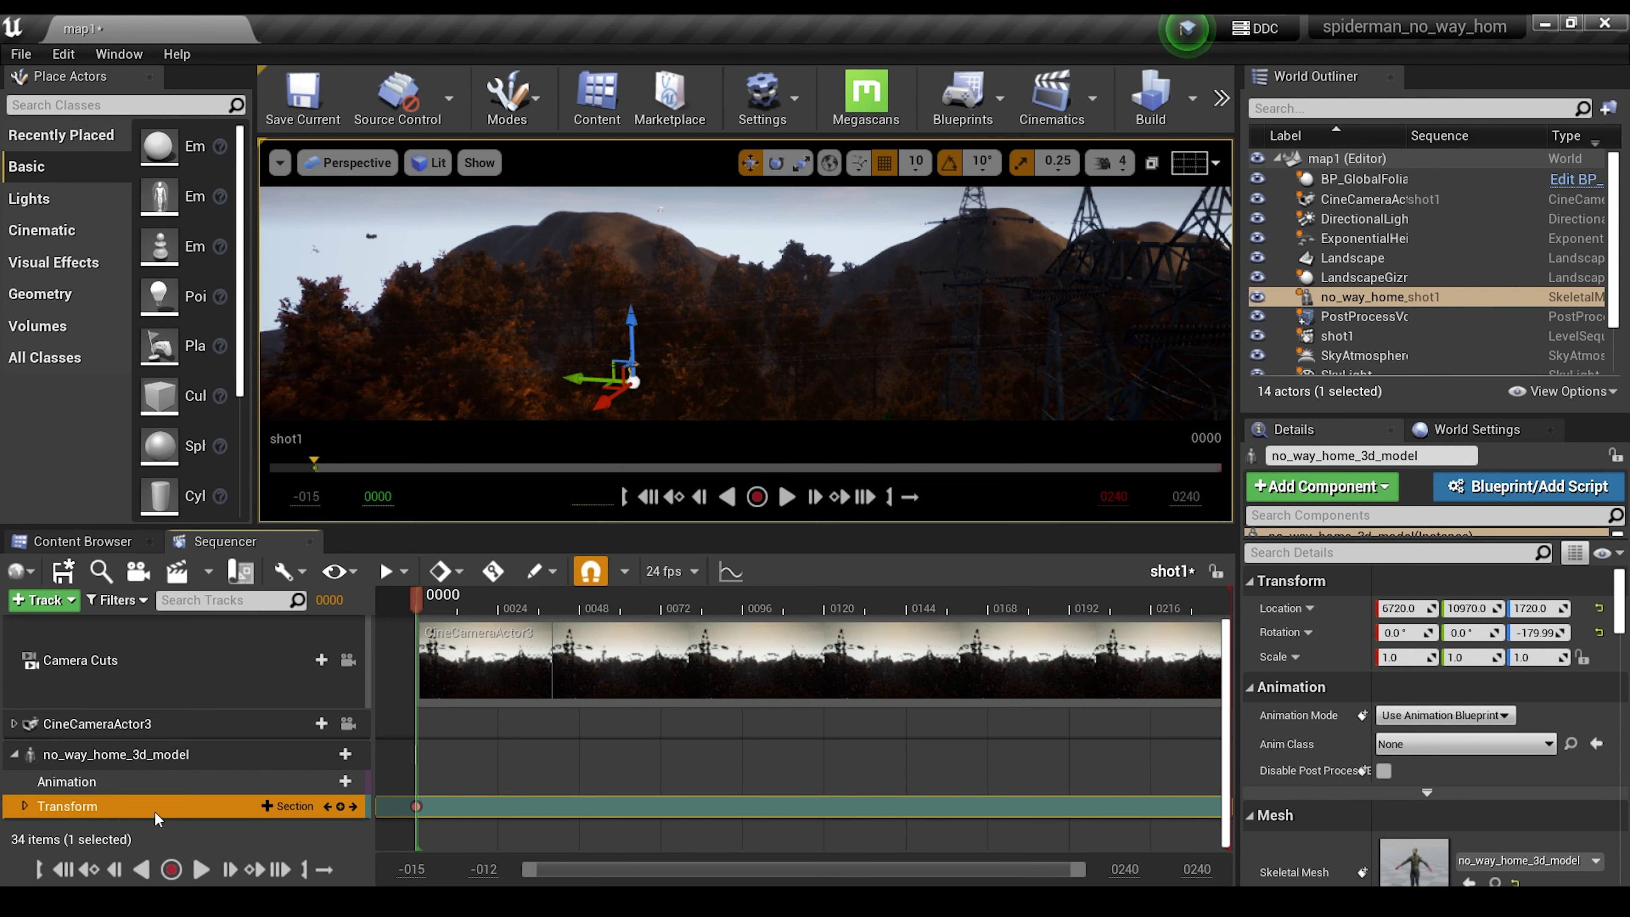
Add the Start_Swinging animation to the no_way_home_3d_model track.
{"action": "left_click", "coordinate": [224, 782]}
{"action": "left_click", "coordinate": [315, 780]}
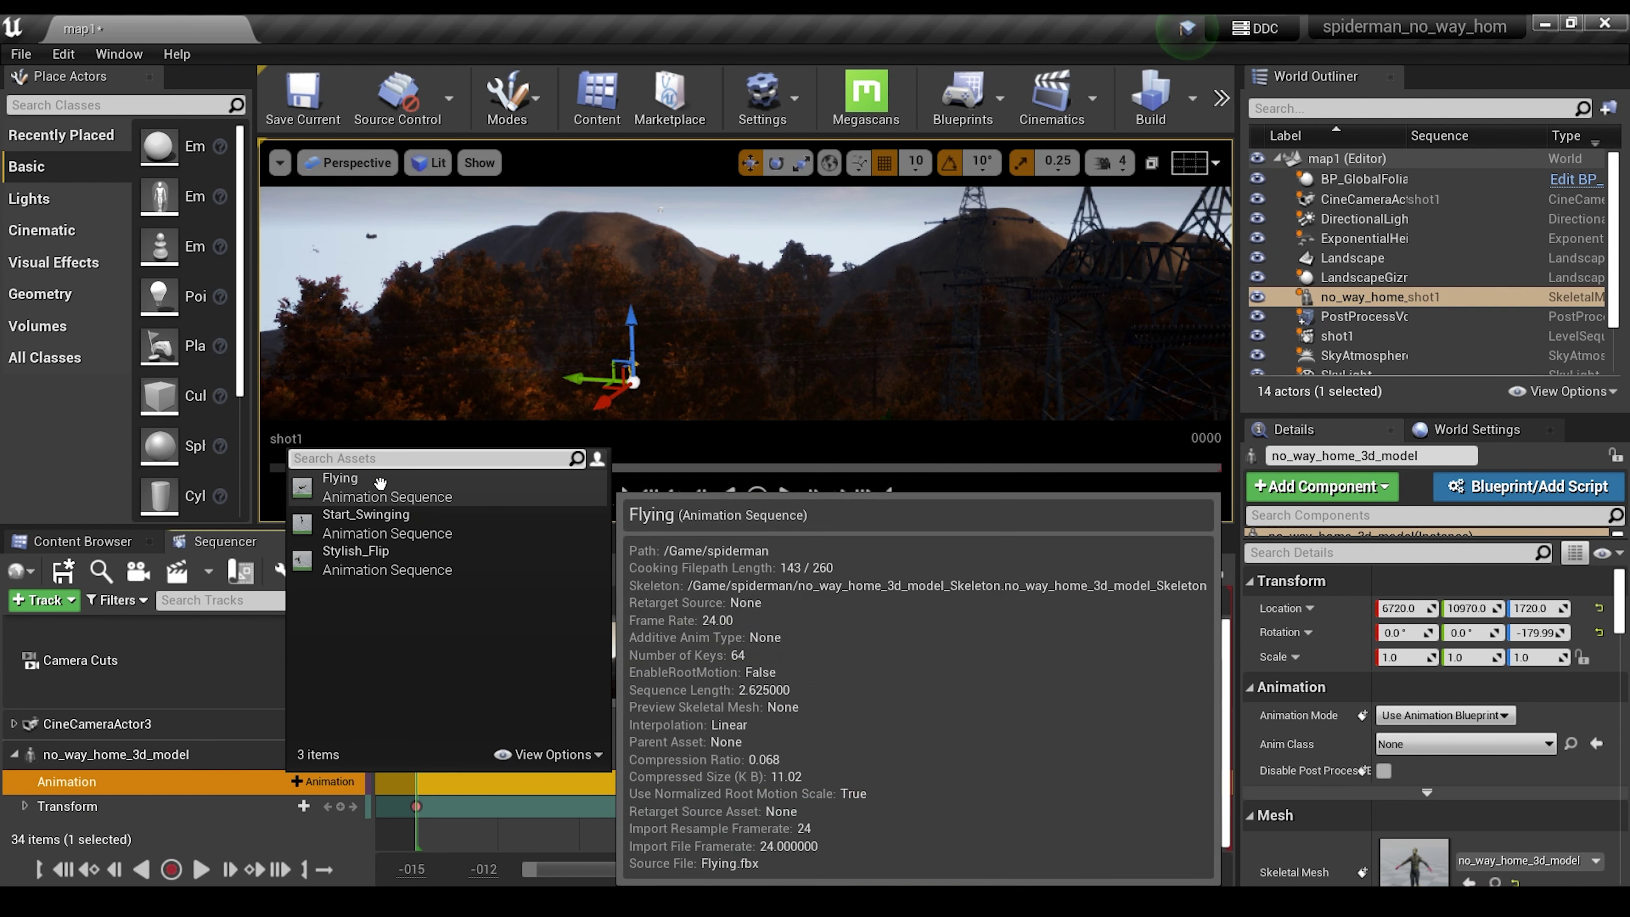
{"action": "left_click", "coordinate": [378, 523]}
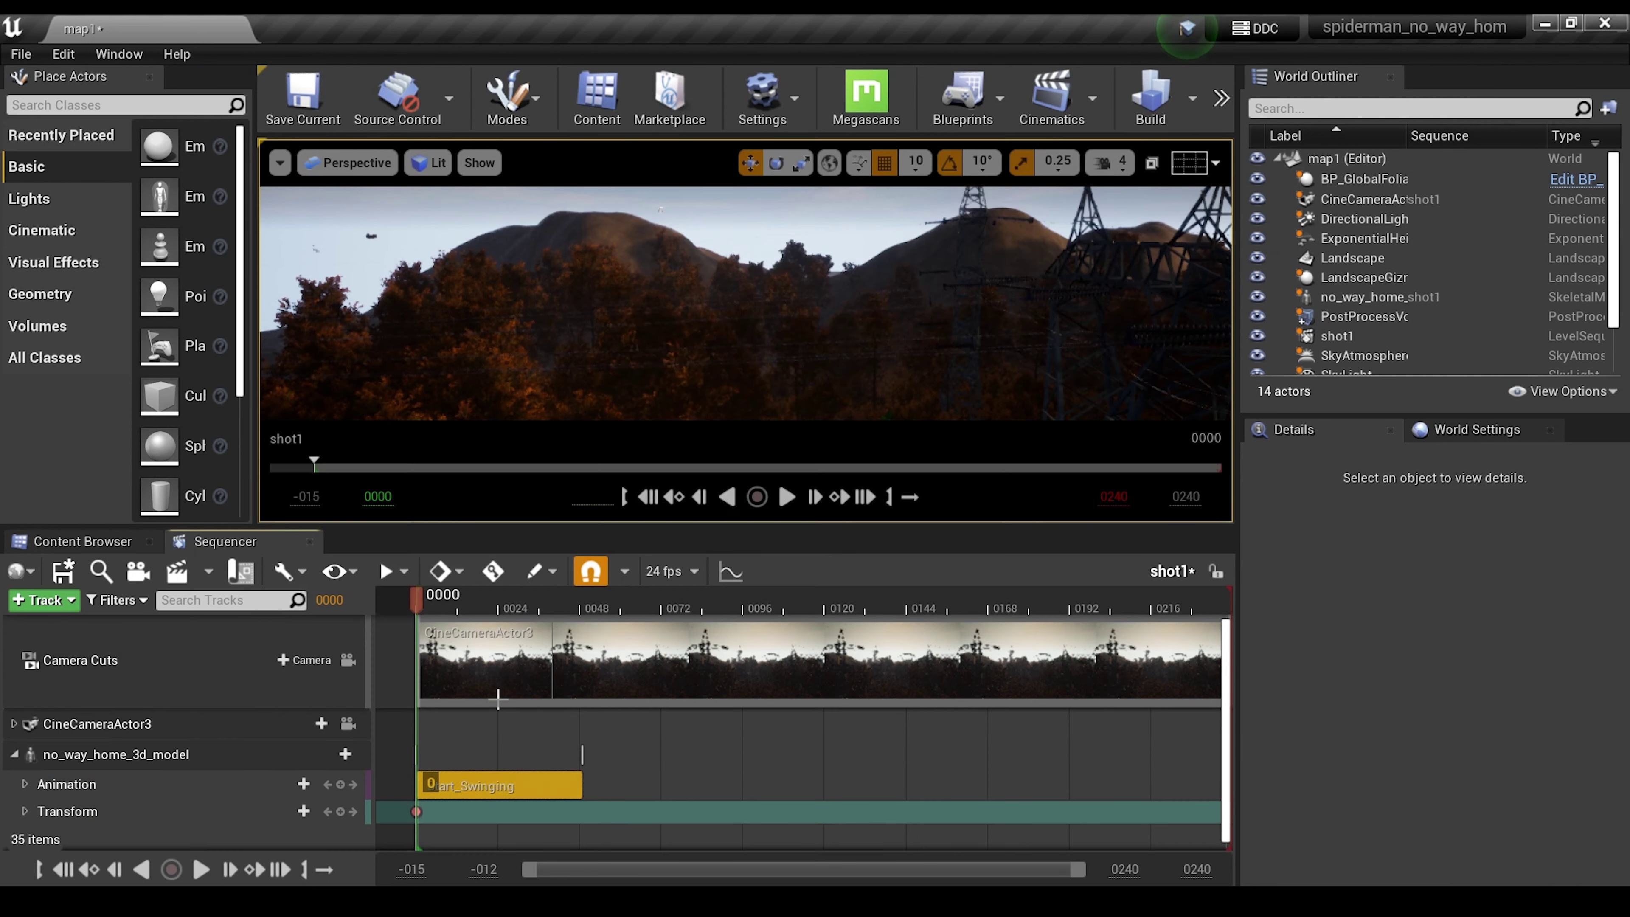
{"action": "left_click_drag", "start_coordinate": [449, 616], "coordinate": [614, 655]}
Open the Start_Swinging animation and enable Root Motion and Force Root Lock for it.
{"action": "double_click", "coordinate": [521, 809]}
{"action": "left_click", "coordinate": [107, 265]}
{"action": "type", "text": "roo"}
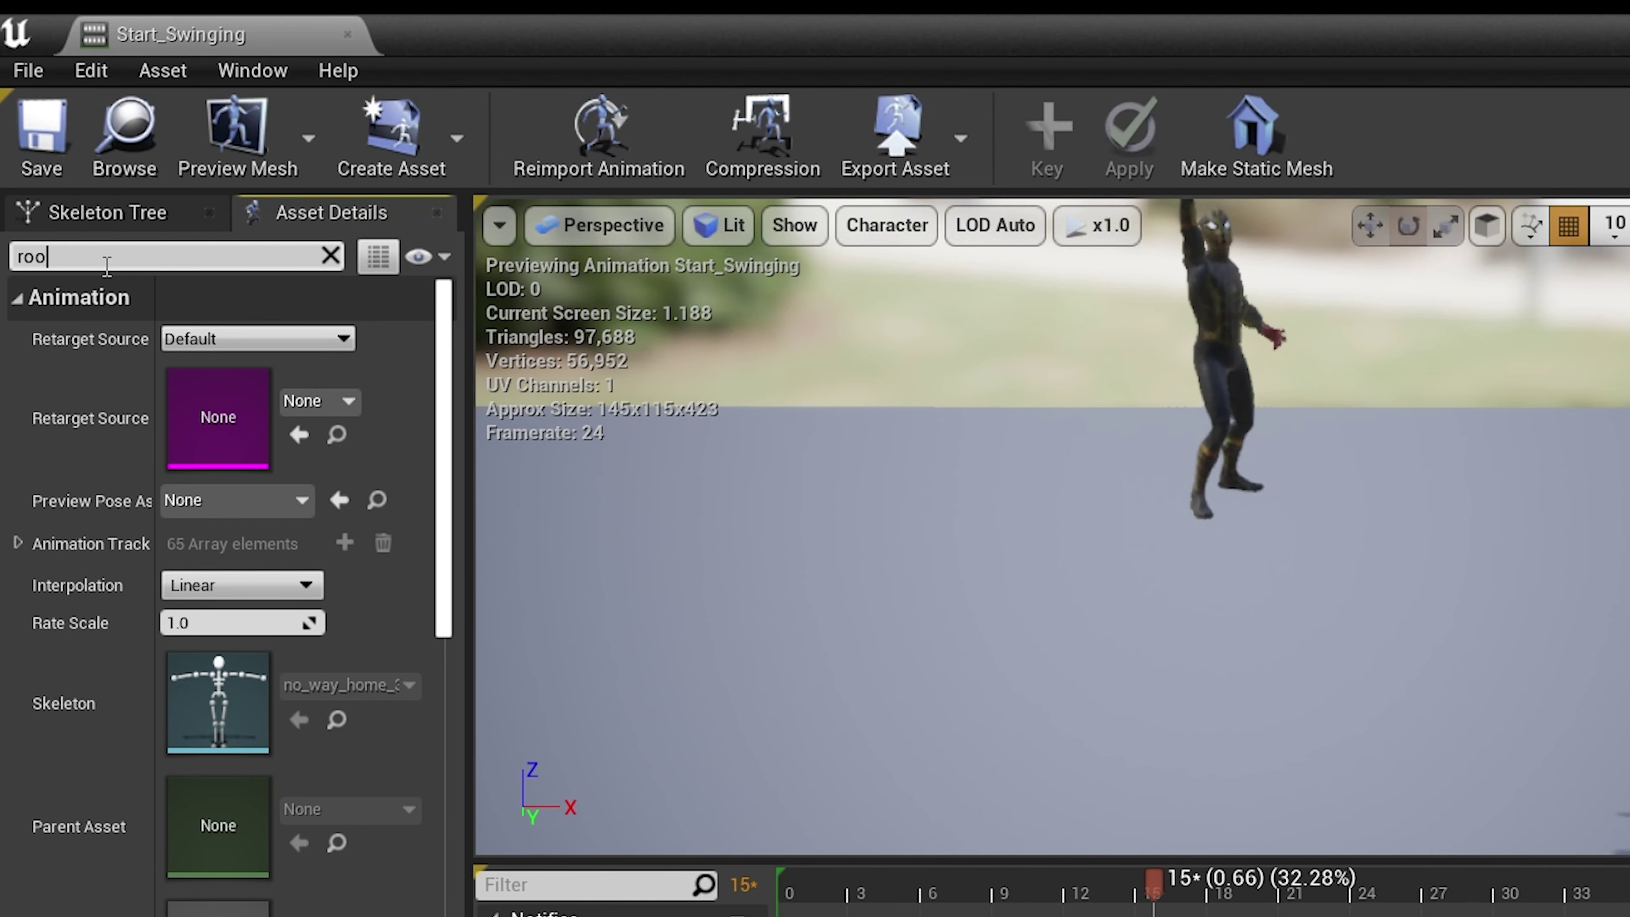
{"action": "type", "text": "t"}
{"action": "left_click", "coordinate": [172, 338]}
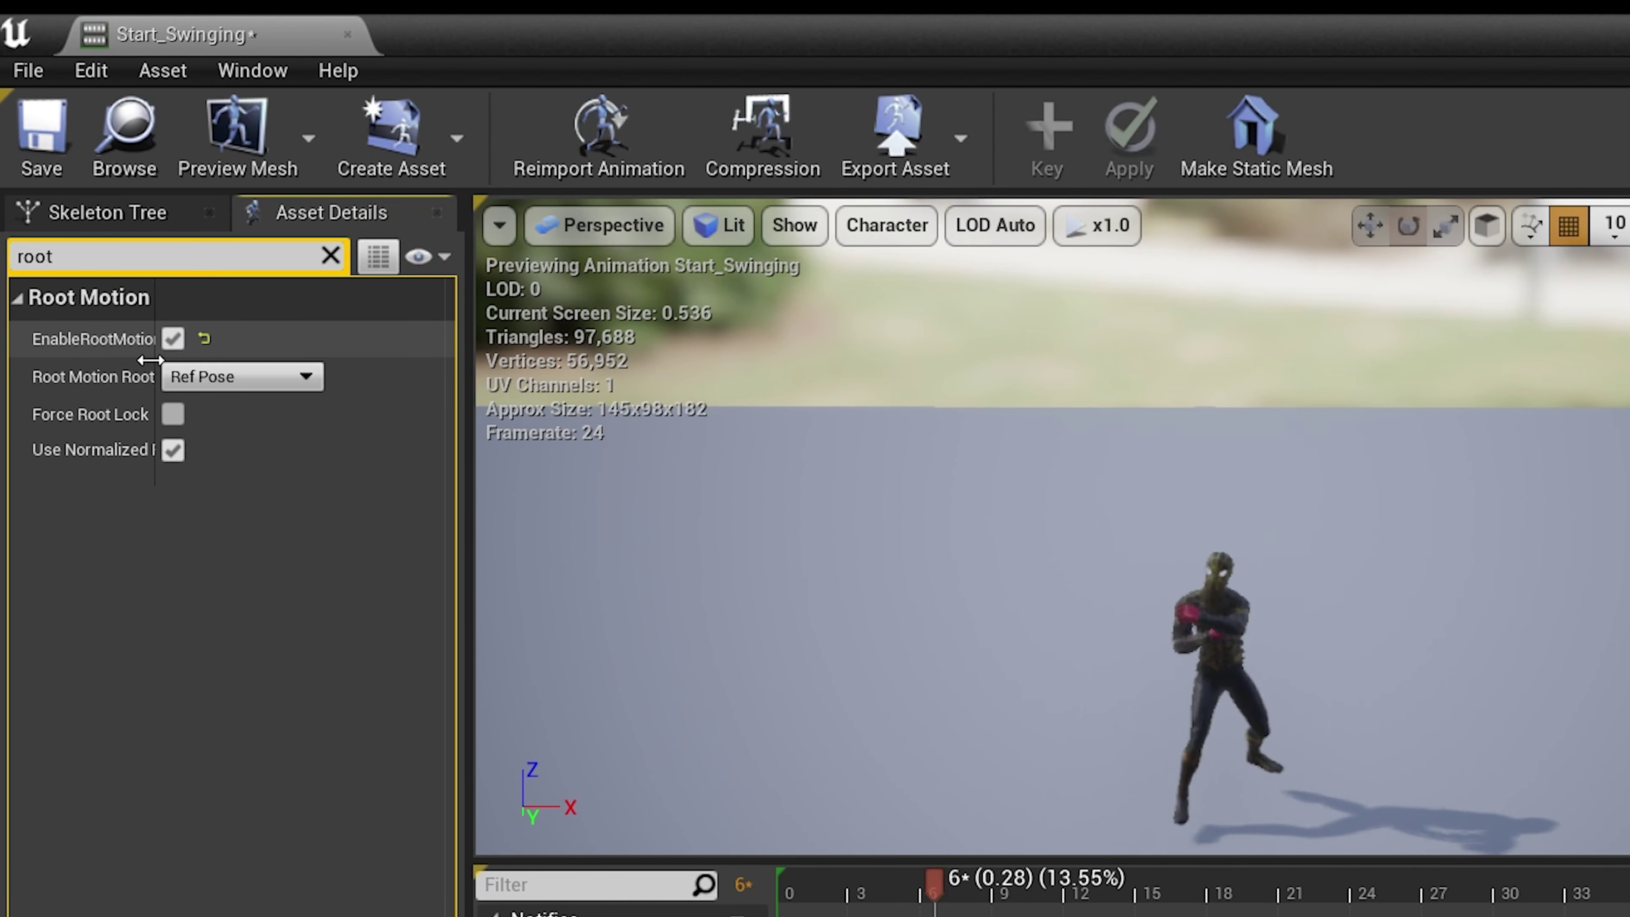
{"action": "left_click", "coordinate": [173, 414]}
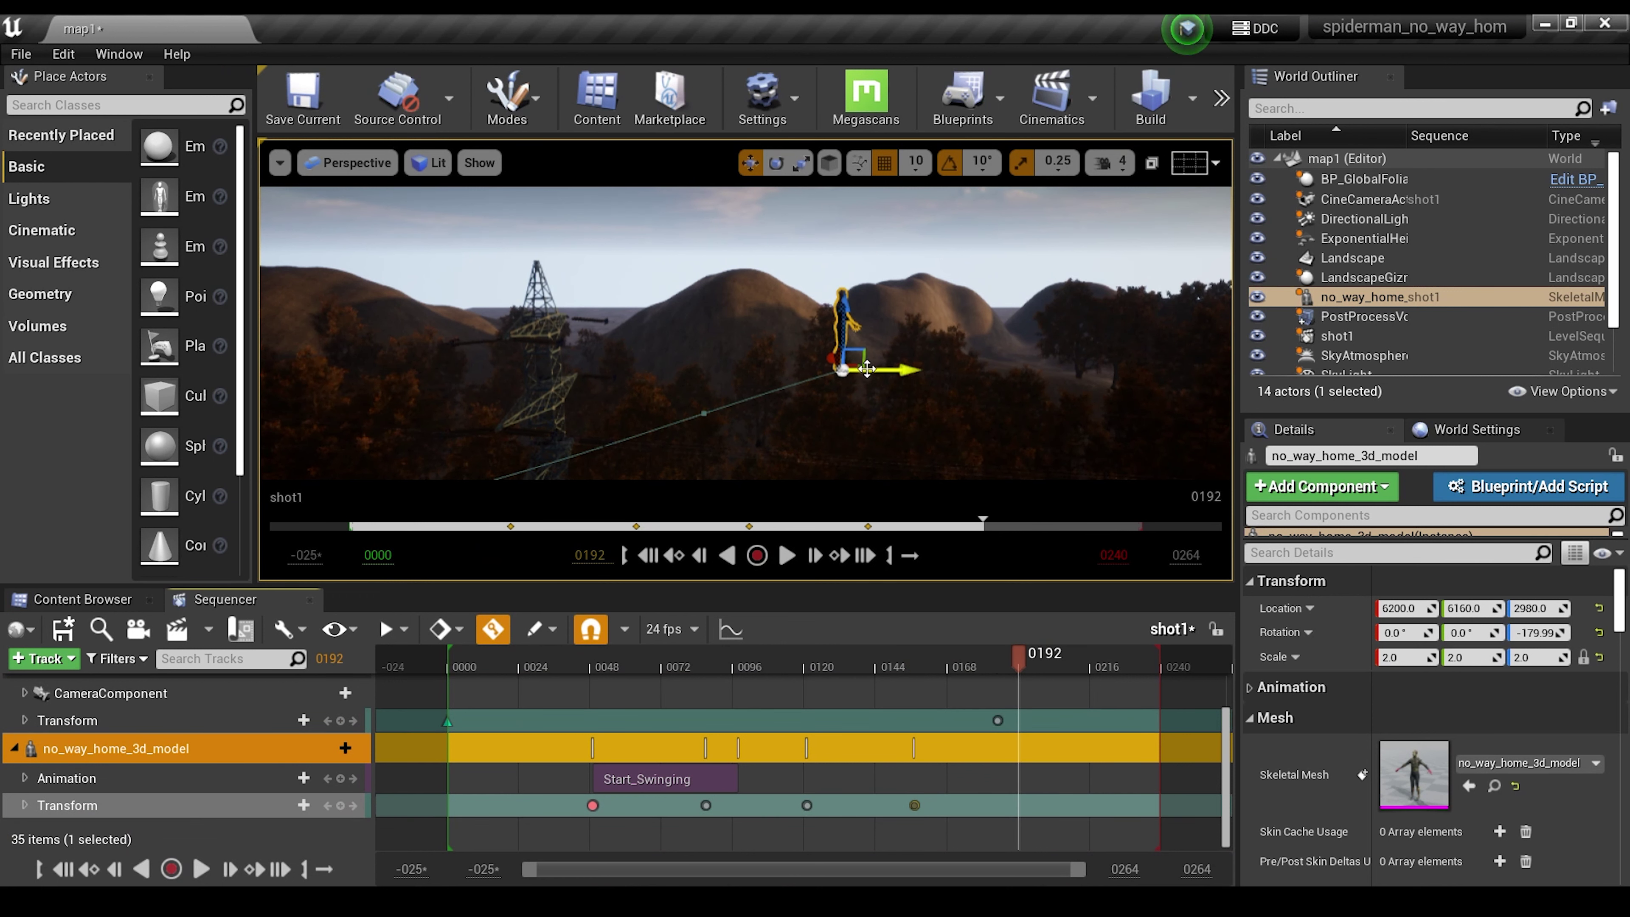
Key the character farther along and lower on its flight path at frame 192, and check the motion back to frame 144.
{"action": "left_click_drag", "start_coordinate": [866, 368], "coordinate": [997, 450]}
{"action": "left_click_drag", "start_coordinate": [1019, 657], "coordinate": [962, 660]}
{"action": "left_click", "coordinate": [877, 658]}
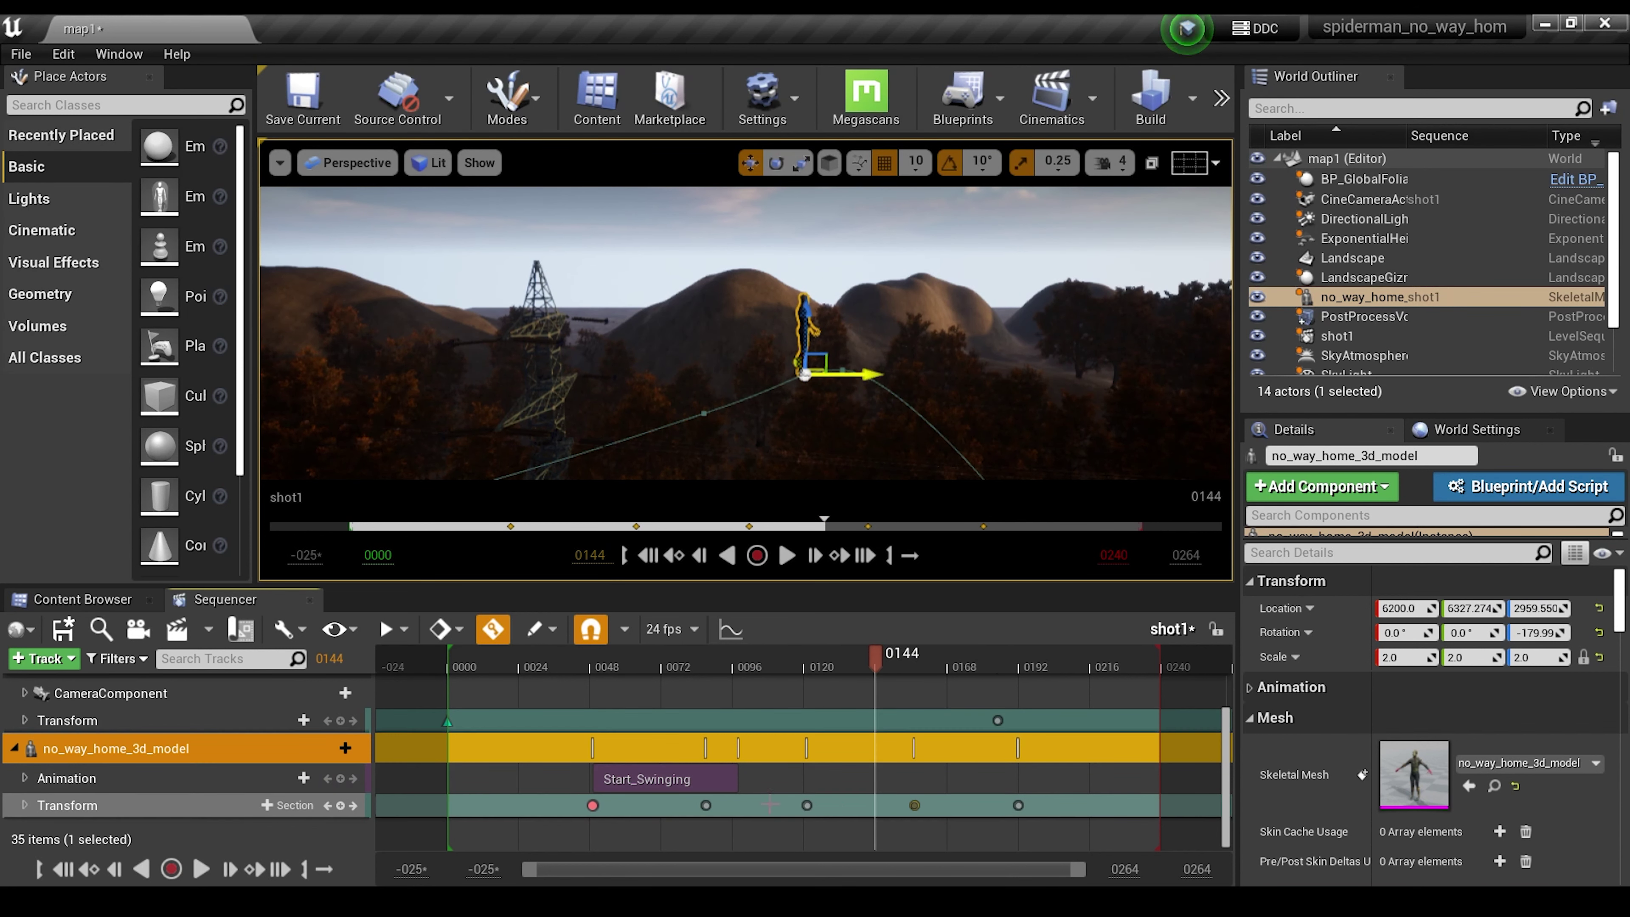
Add the Stylish_Flip animation to the character and overlap its start with the end of the second Start_Swinging clip.
{"action": "left_click", "coordinate": [282, 778]}
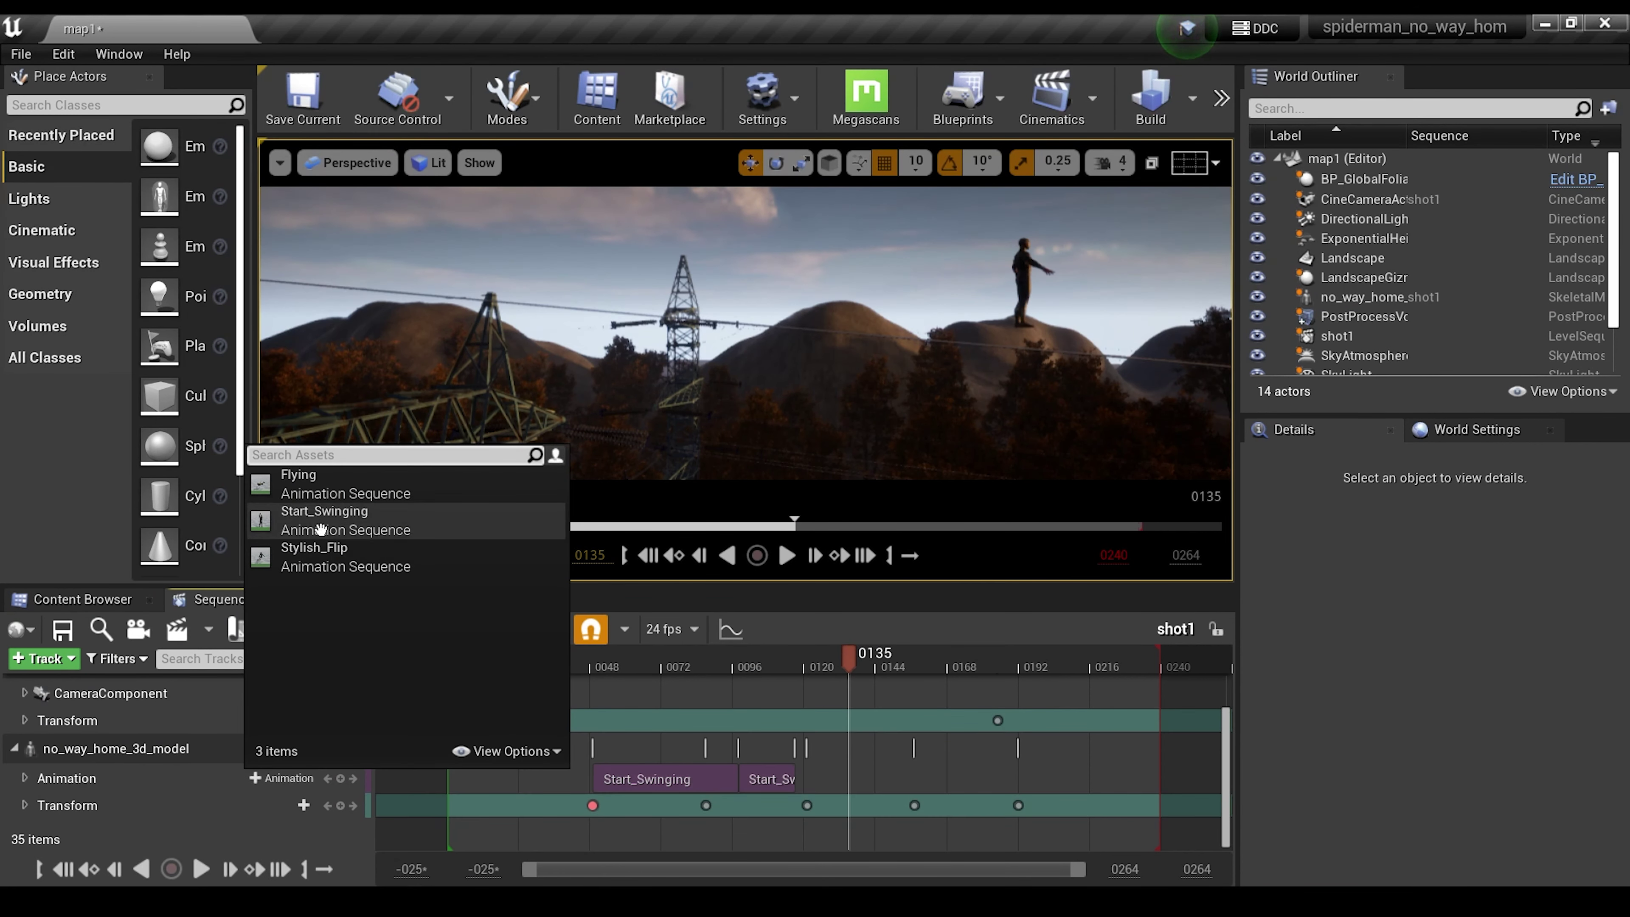
{"action": "left_click", "coordinate": [335, 562]}
{"action": "left_click_drag", "start_coordinate": [932, 783], "coordinate": [863, 784]}
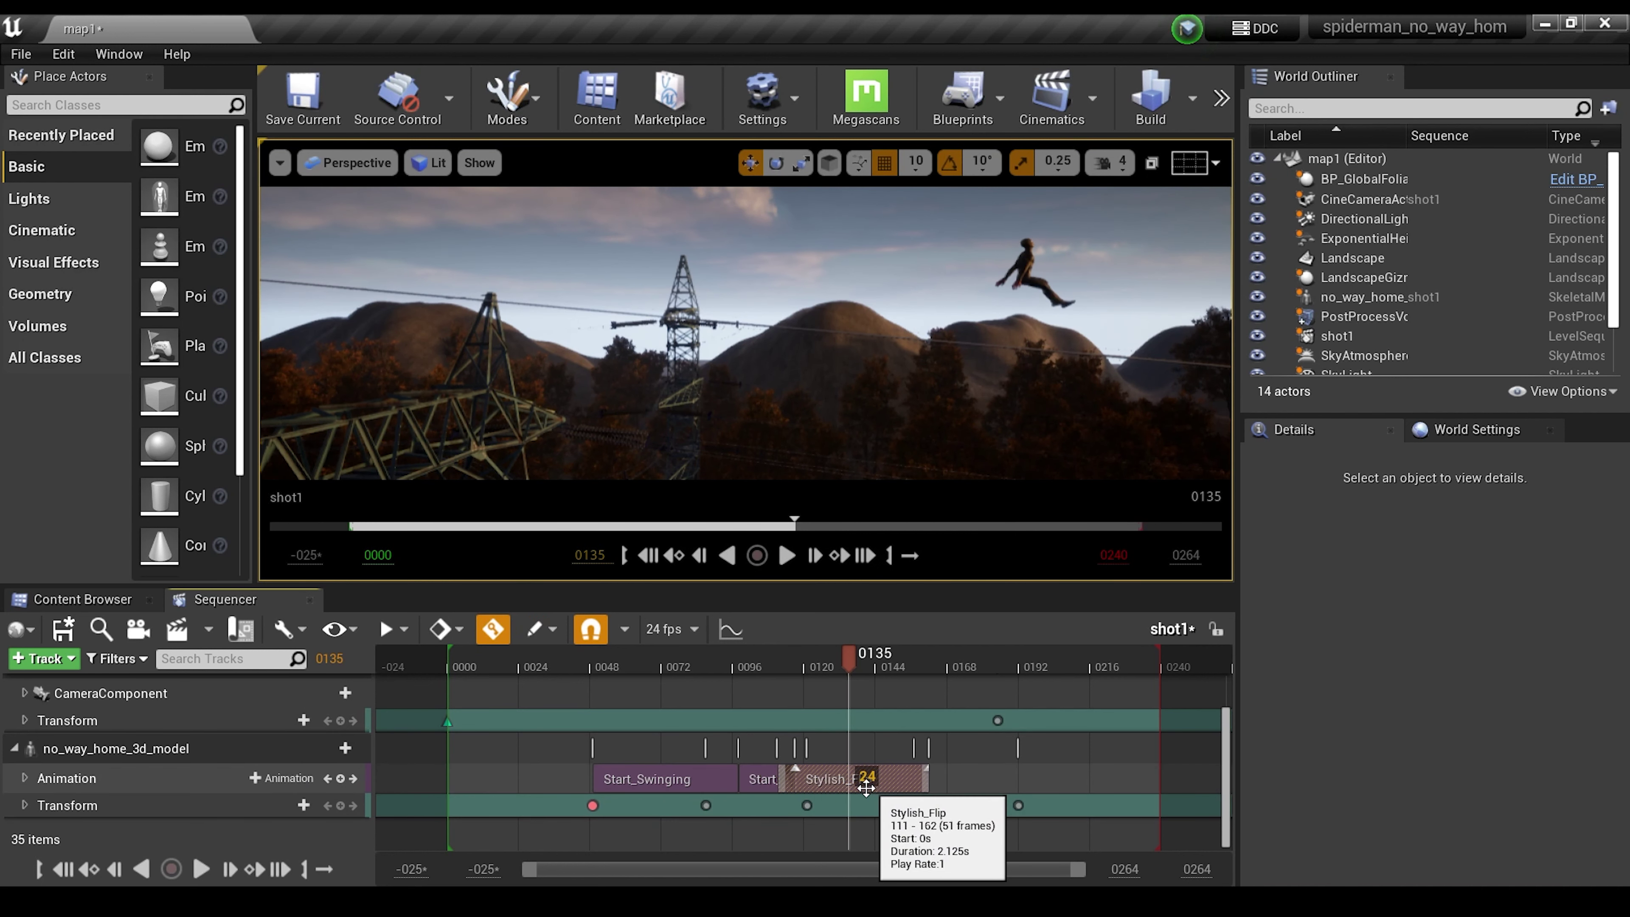
{"action": "scroll", "coordinate": [852, 809], "scroll_direction": "up", "scroll_amount": 4, "text": "ctrl"}
Tilt the character about 30 degrees around X during the Stylish_Flip section near frame 141.
{"action": "left_click_drag", "start_coordinate": [667, 668], "coordinate": [894, 755]}
{"action": "left_click", "coordinate": [899, 806]}
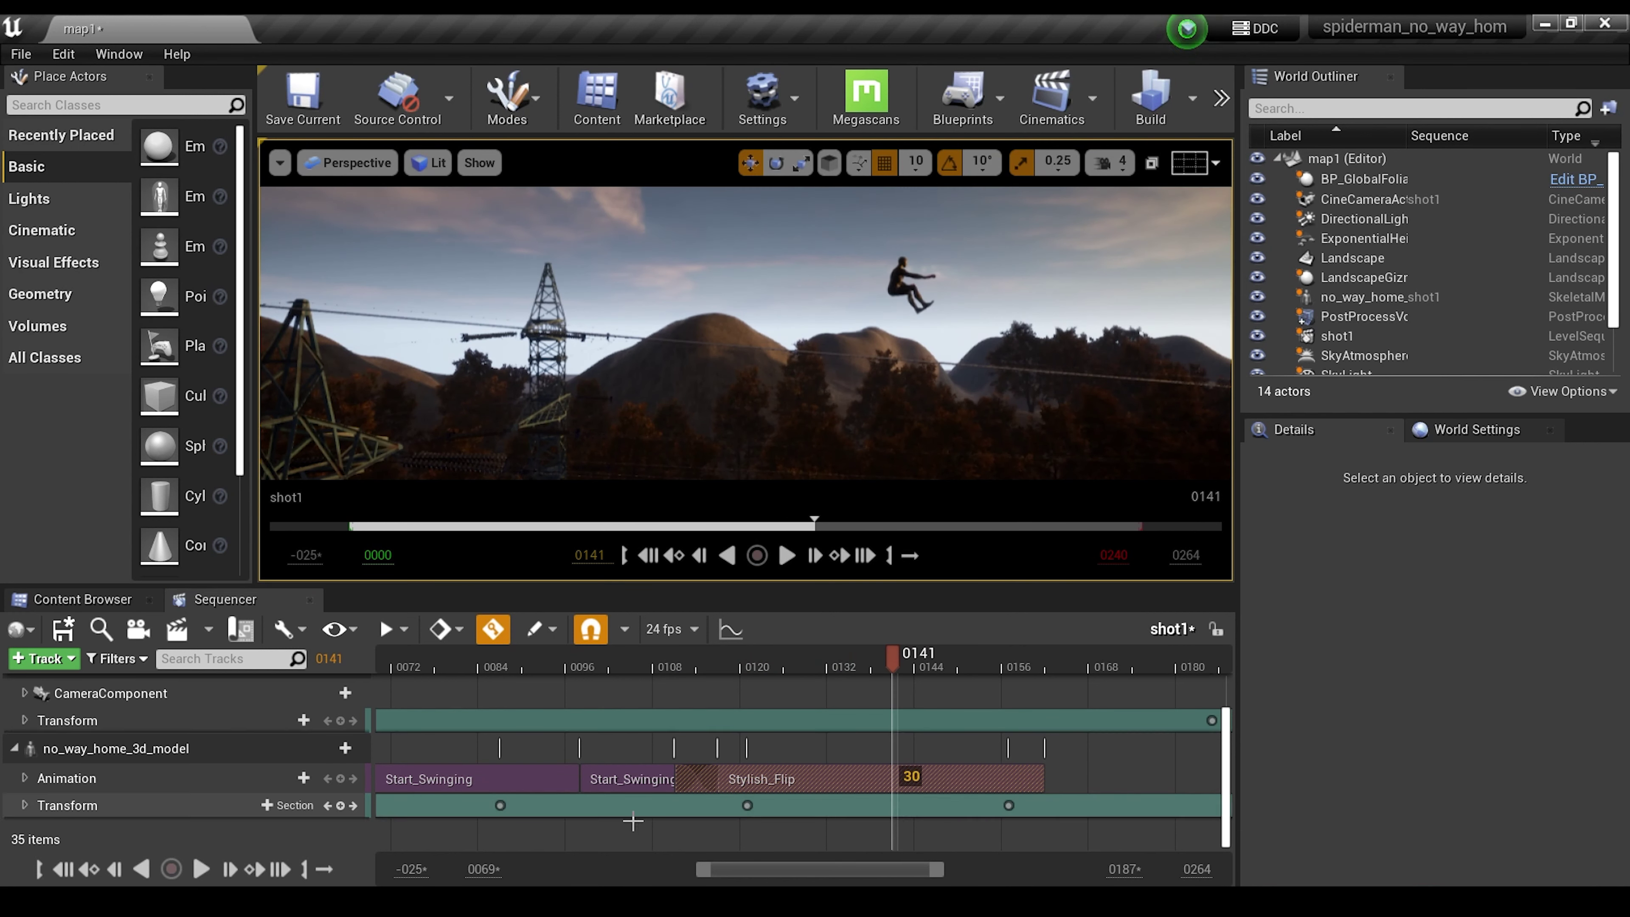
{"action": "left_click_drag", "start_coordinate": [952, 303], "coordinate": [943, 359]}
{"action": "left_click", "coordinate": [835, 679]}
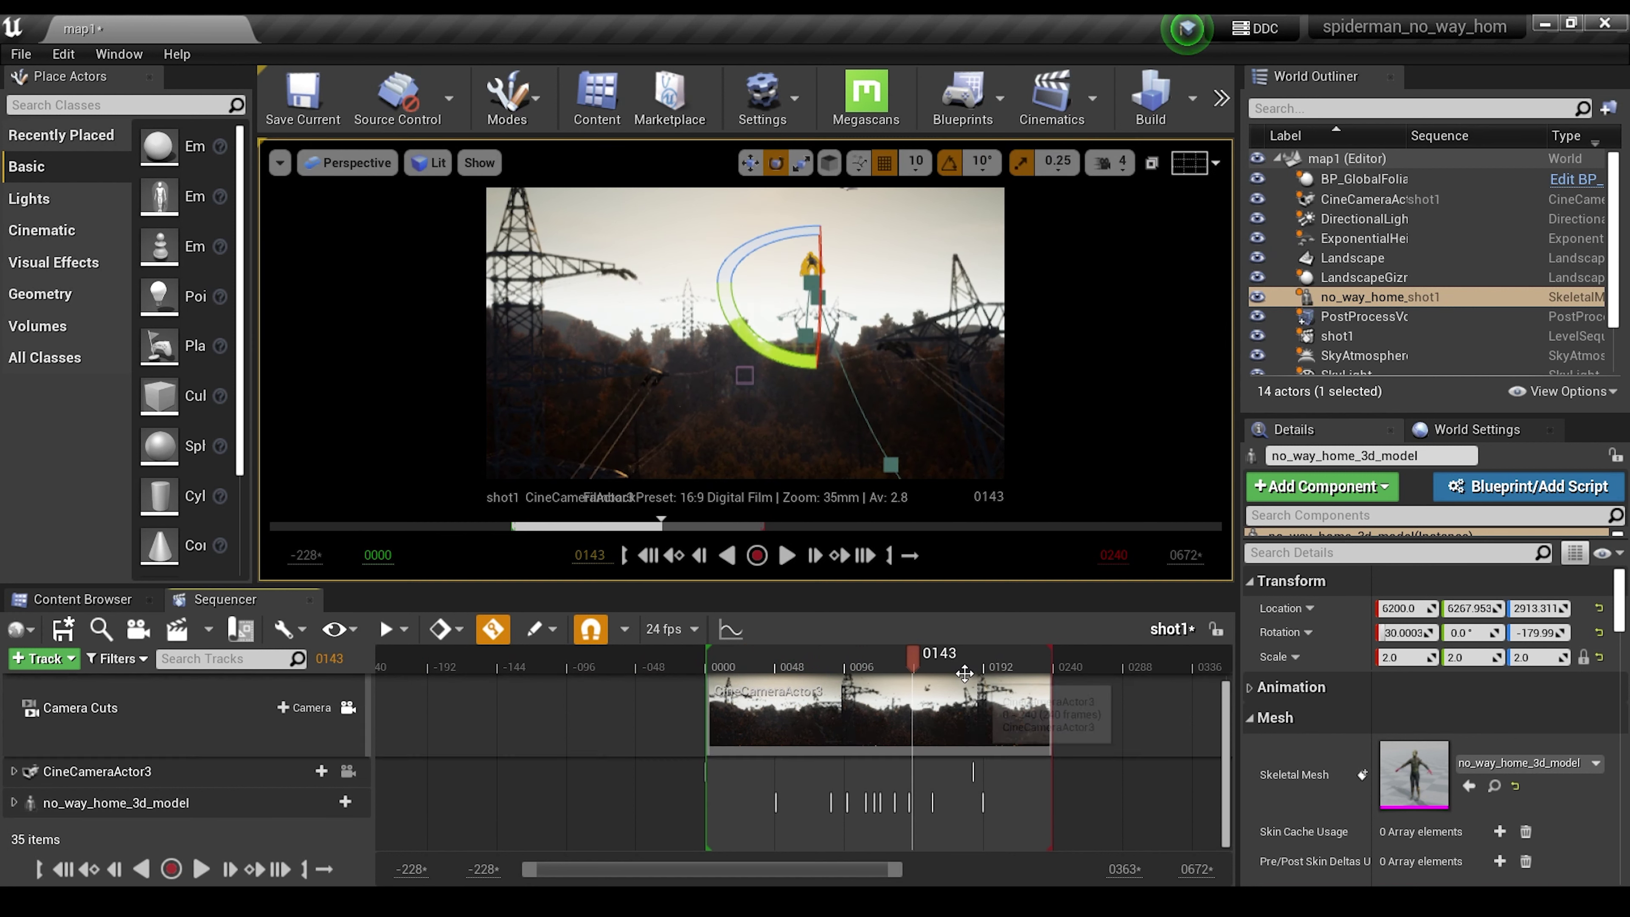
Play back the flip through the shot1 camera to review the character's motion.
{"action": "left_click_drag", "start_coordinate": [965, 672], "coordinate": [867, 681]}
{"action": "key", "text": "space"}
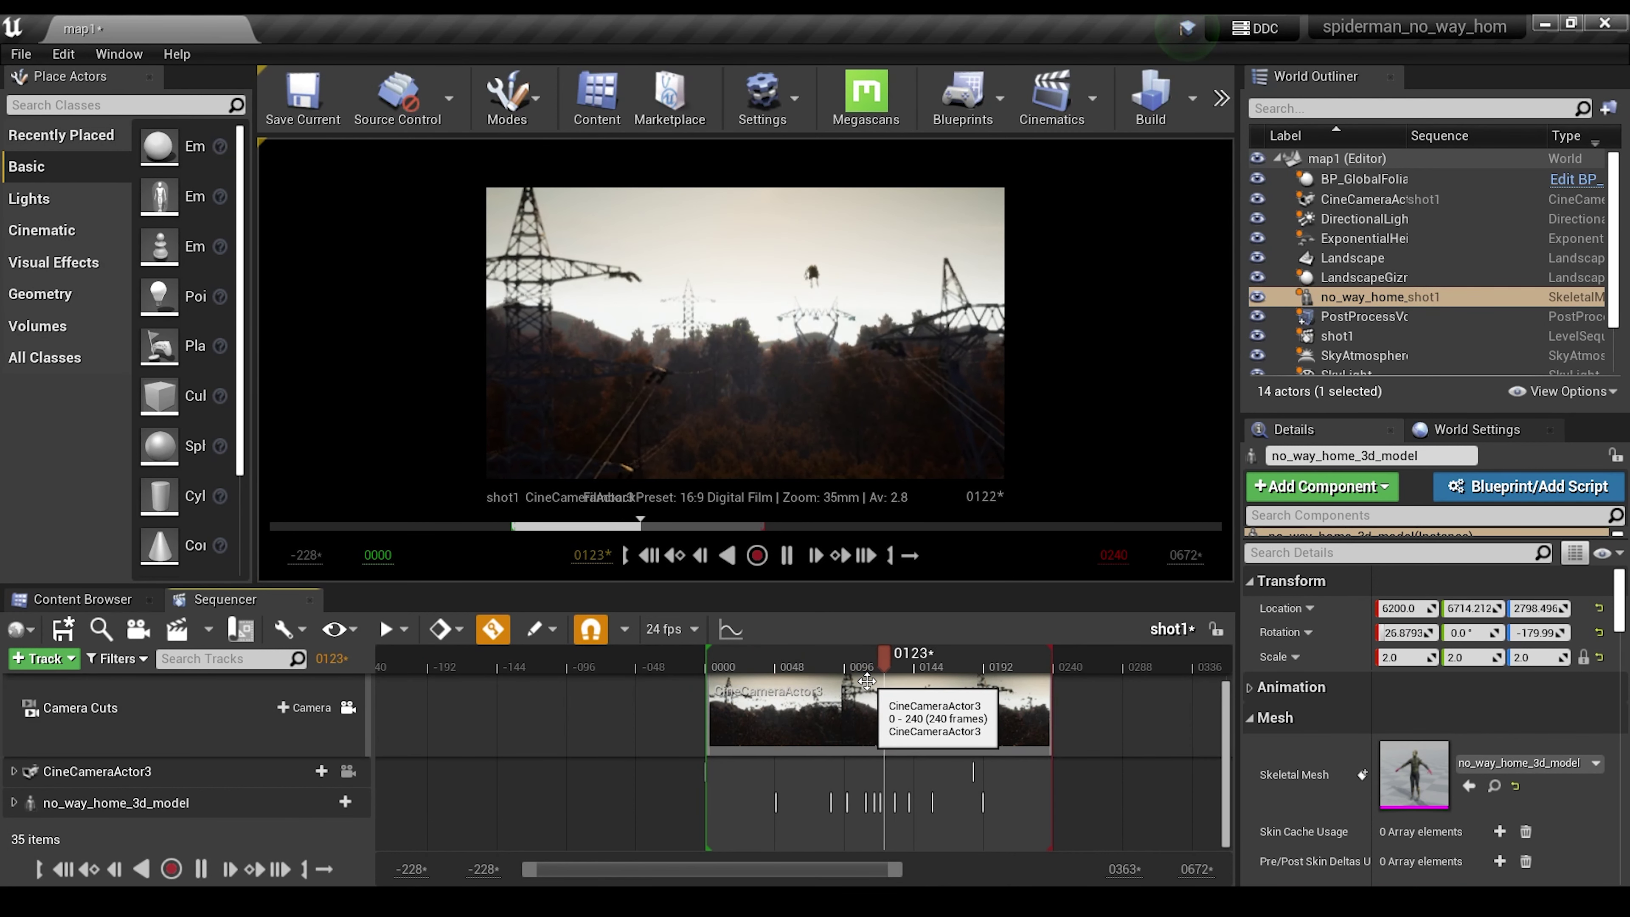
{"action": "key", "text": "space"}
{"action": "key", "text": "space"}
{"action": "key", "text": "space"}
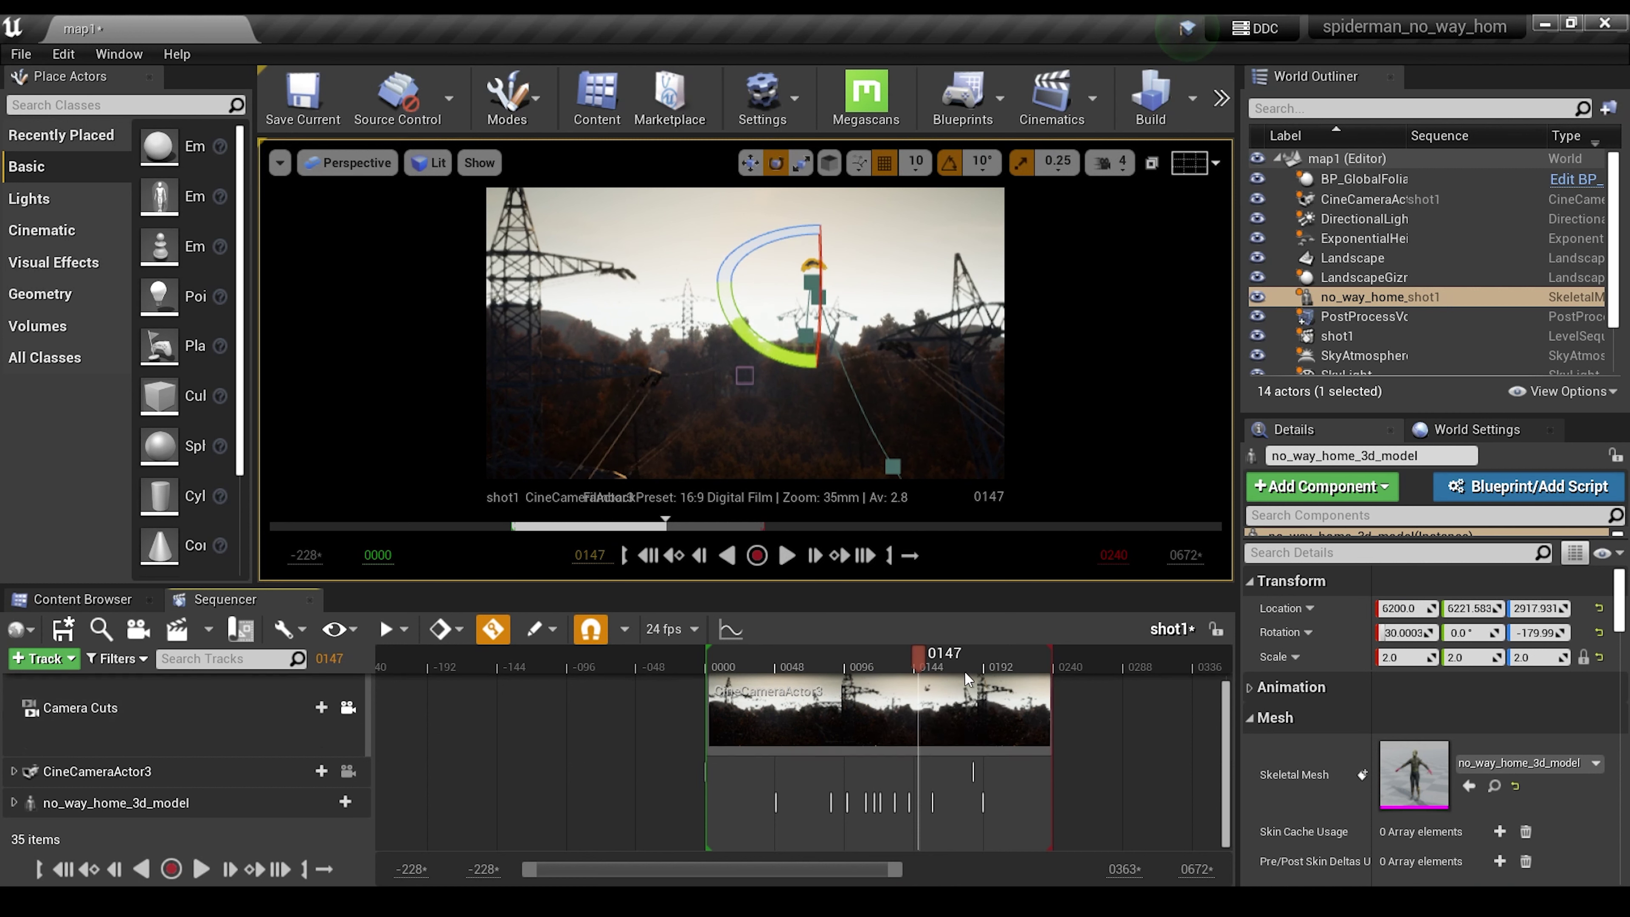
Create a Blueprint Class named camera_shake_1 in the Content folder with DefaultCameraShakeBase as its parent class.
{"action": "left_click", "coordinate": [82, 599]}
{"action": "right_click", "coordinate": [711, 846]}
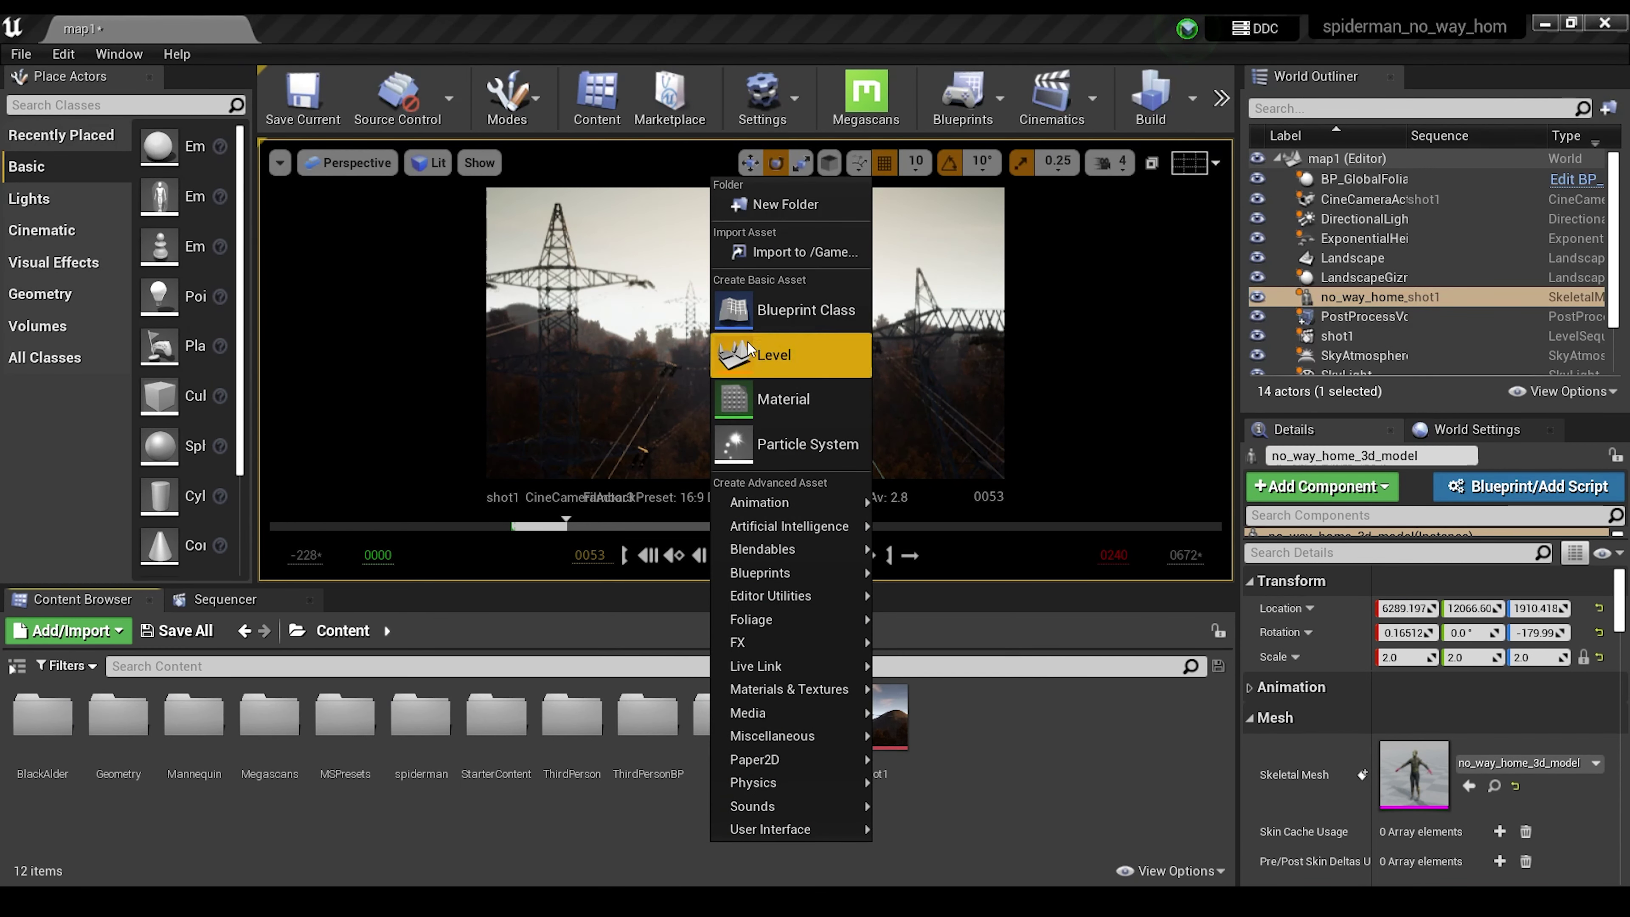
{"action": "left_click", "coordinate": [796, 311]}
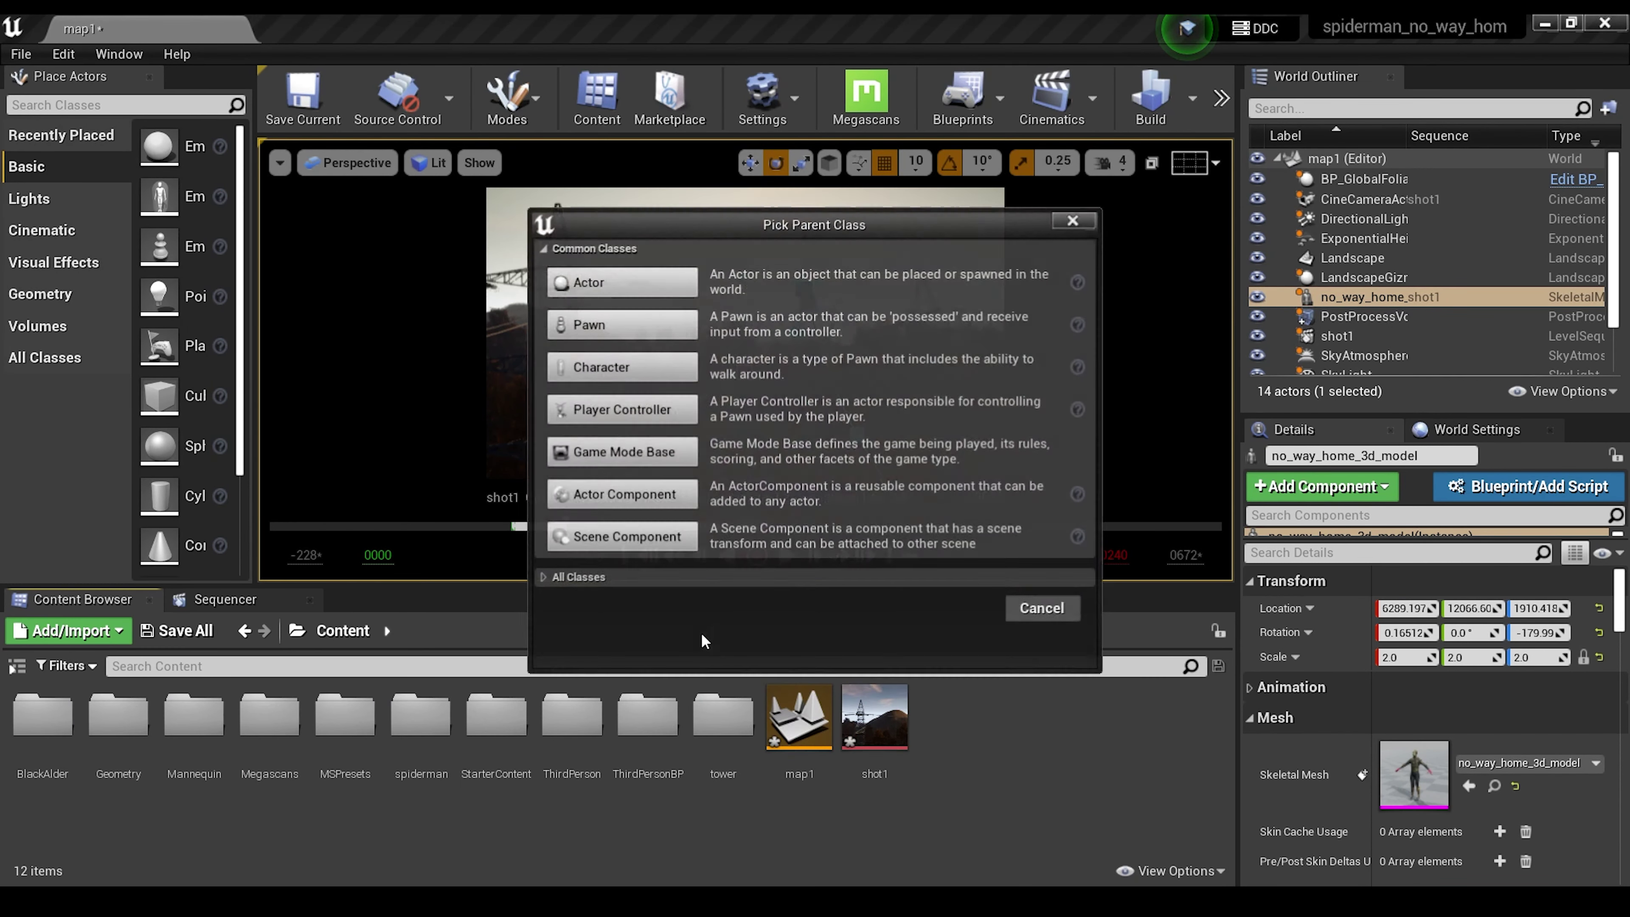
{"action": "left_click", "coordinate": [544, 578]}
{"action": "type", "text": "camera"}
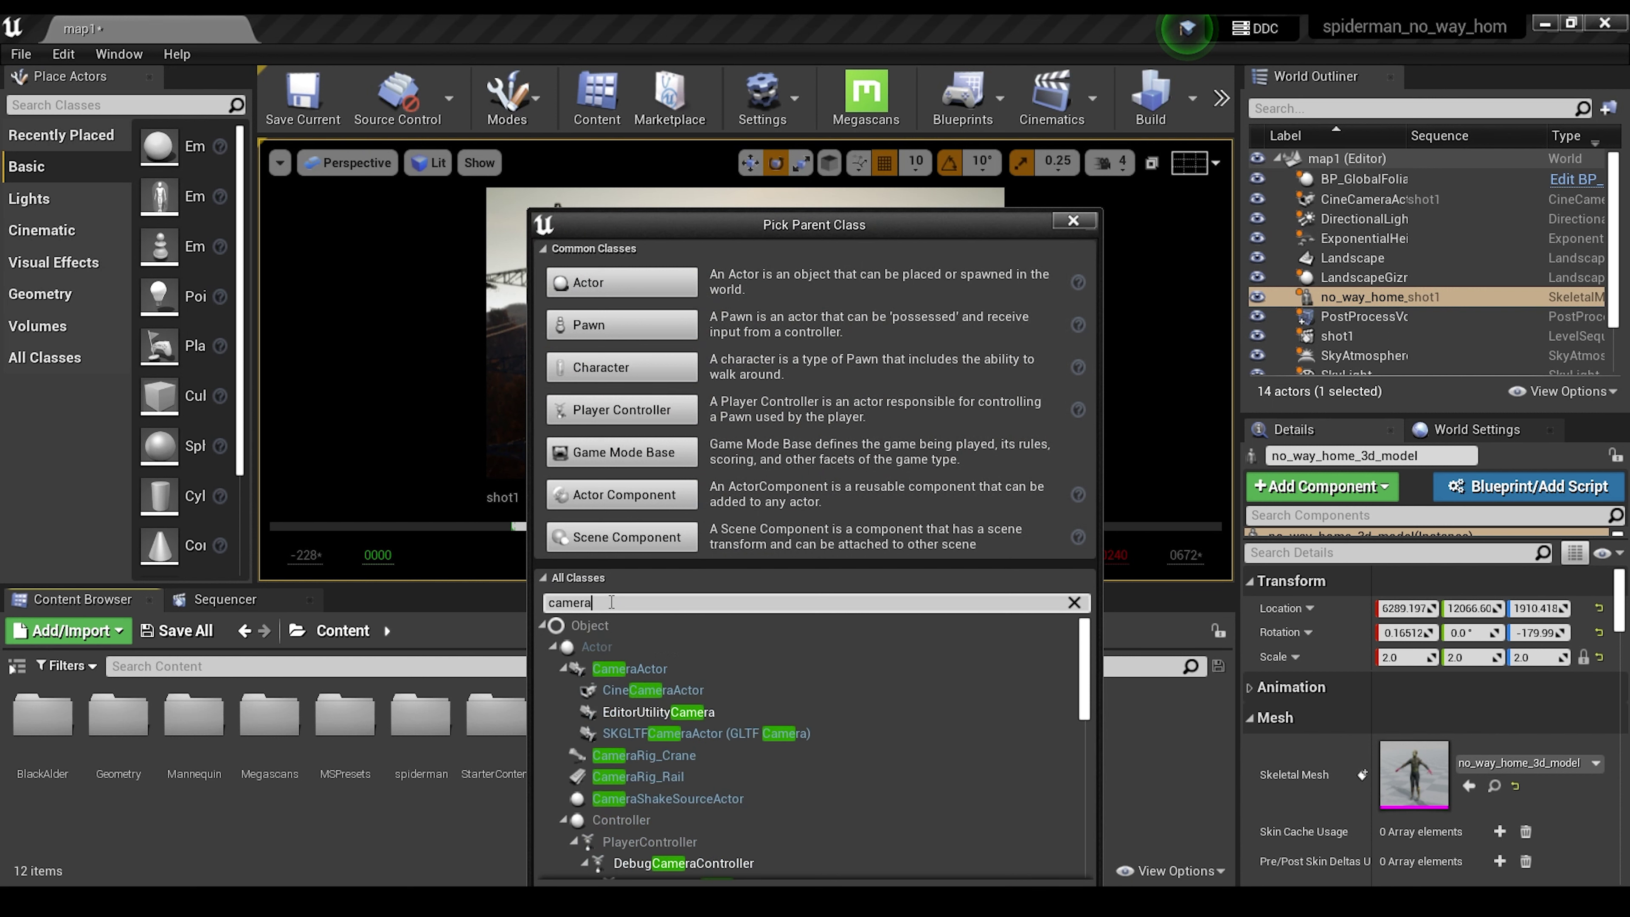
{"action": "type", "text": " shake"}
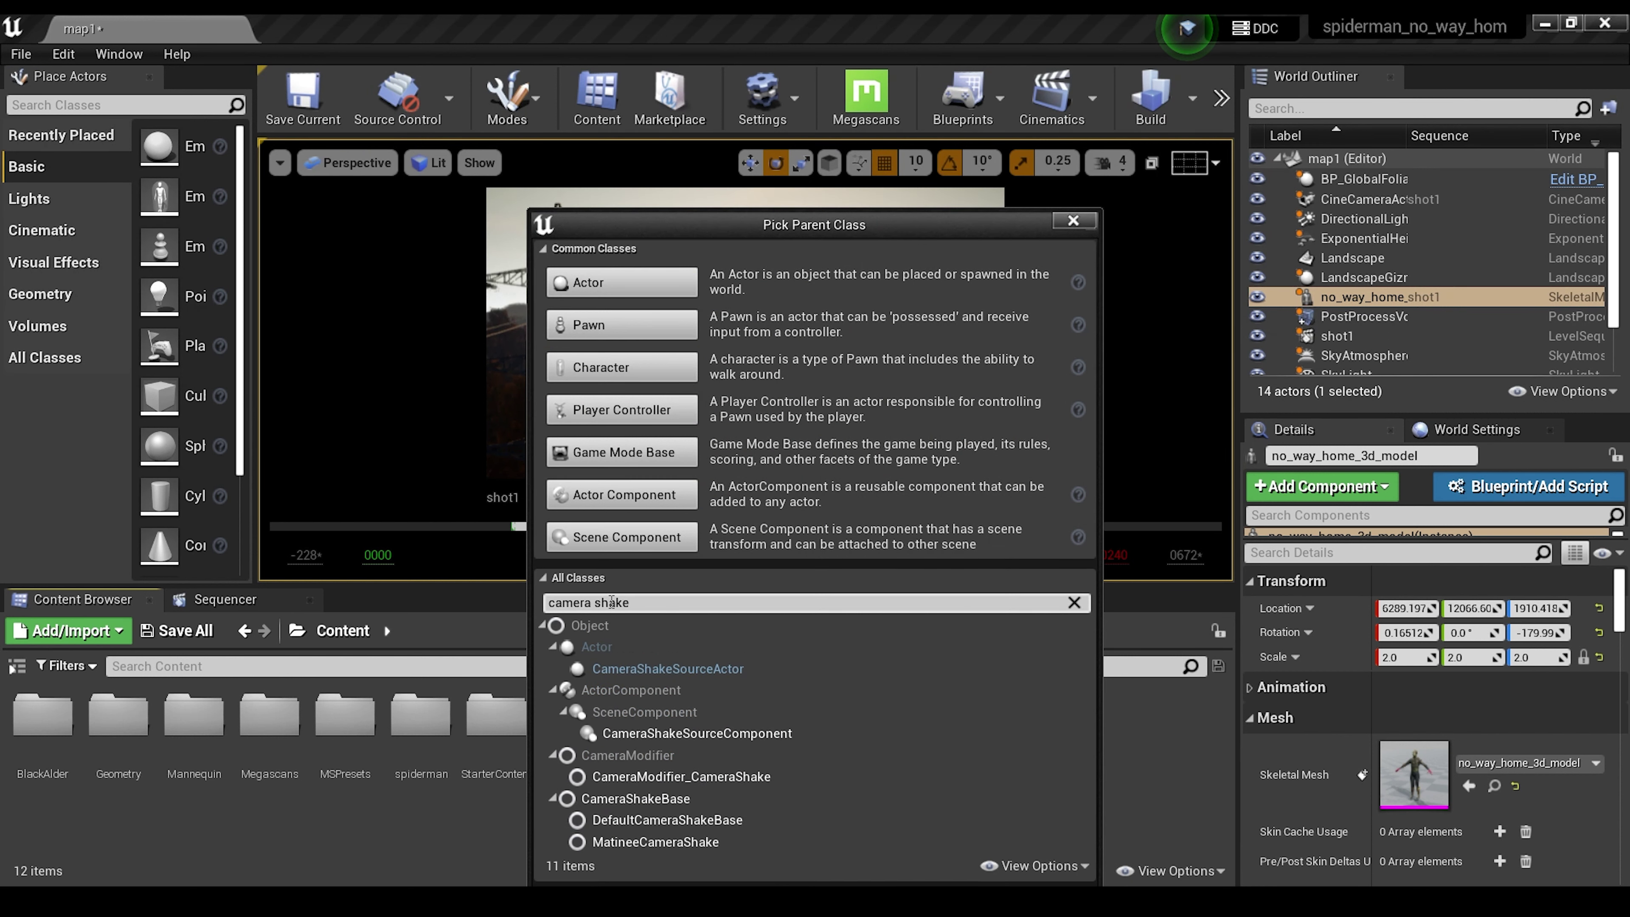
{"action": "left_click", "coordinate": [738, 821]}
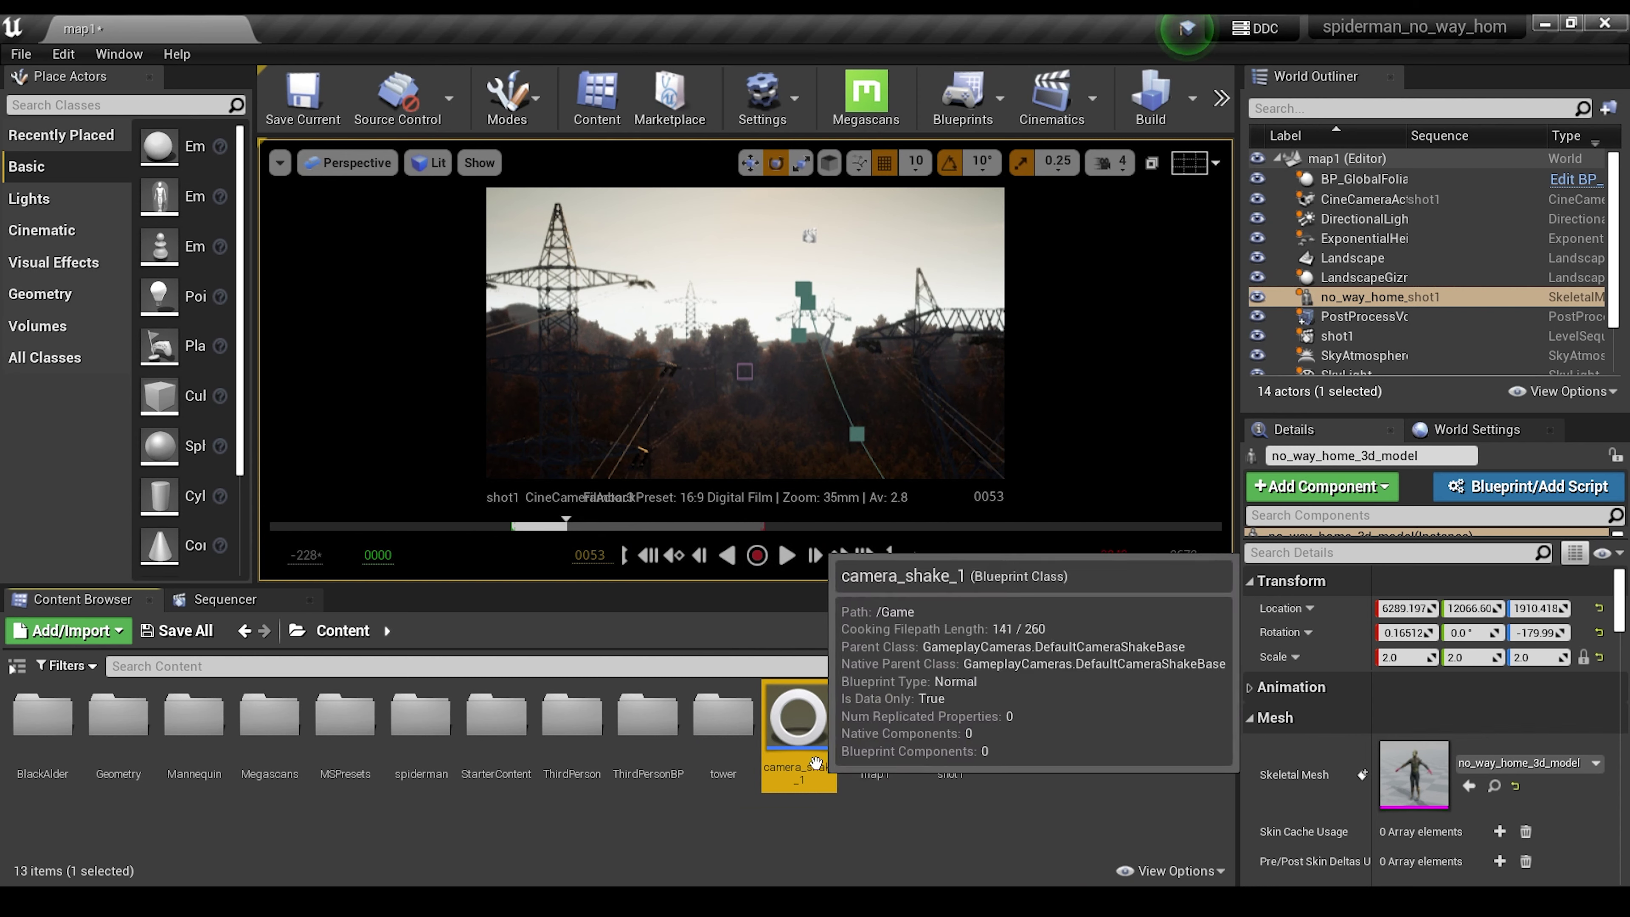
Give camera_shake_1 the Perlin Noise Camera Shake Pattern with location and rotation amplitude multipliers of 3, and compile it.
{"action": "double_click", "coordinate": [799, 716]}
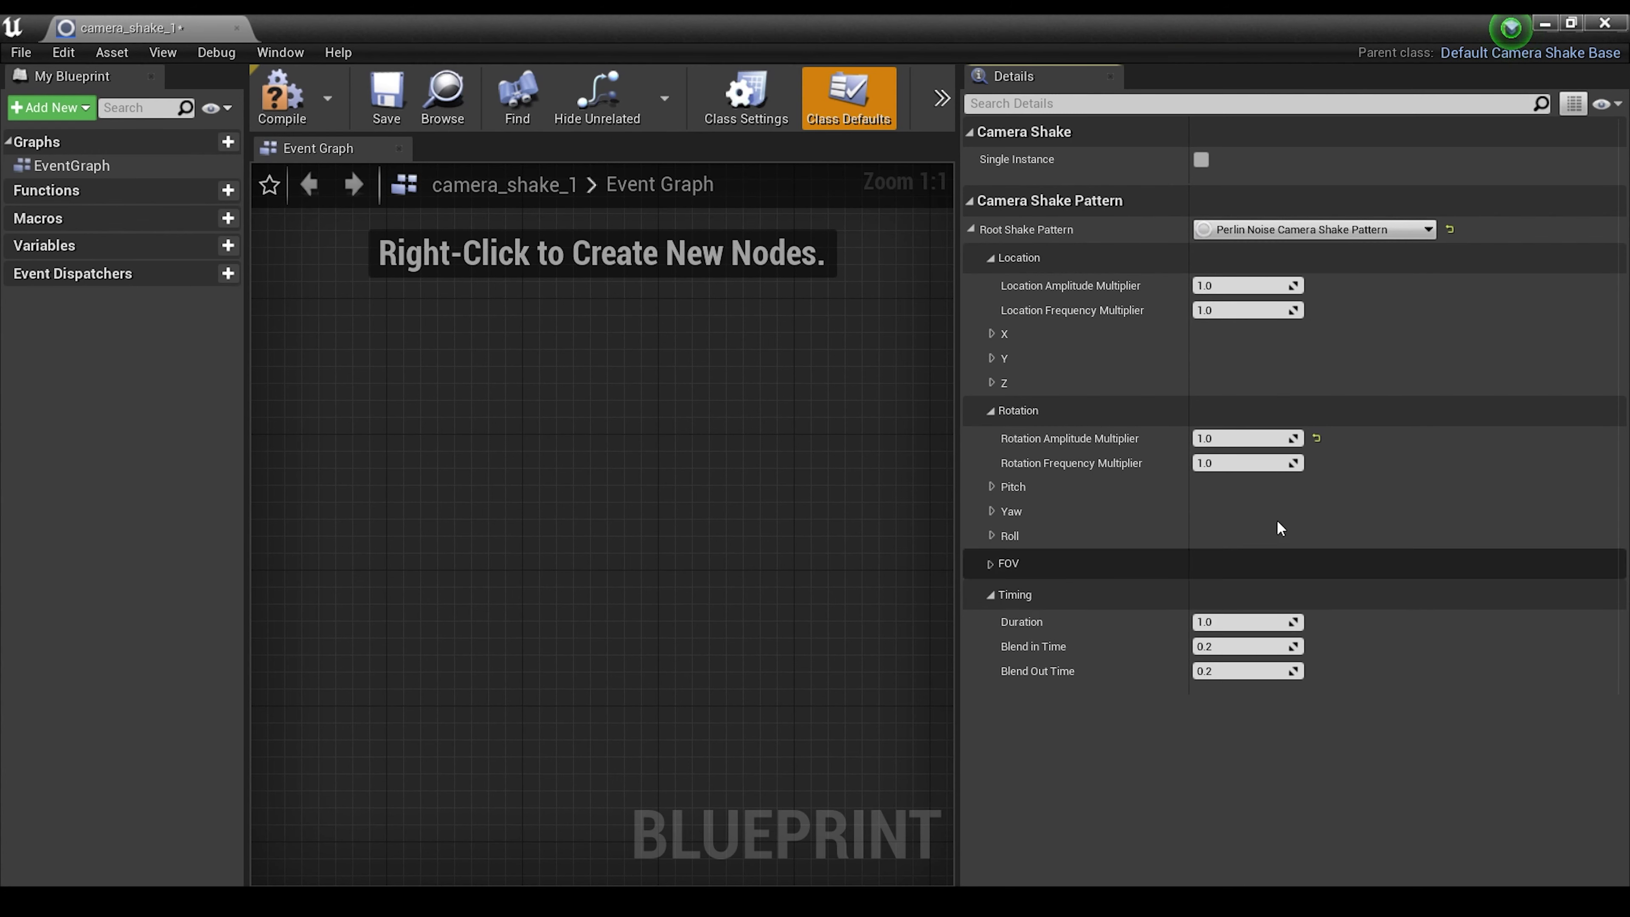
{"action": "left_click", "coordinate": [1218, 286]}
{"action": "type", "text": "3"}
{"action": "key", "text": "Return"}
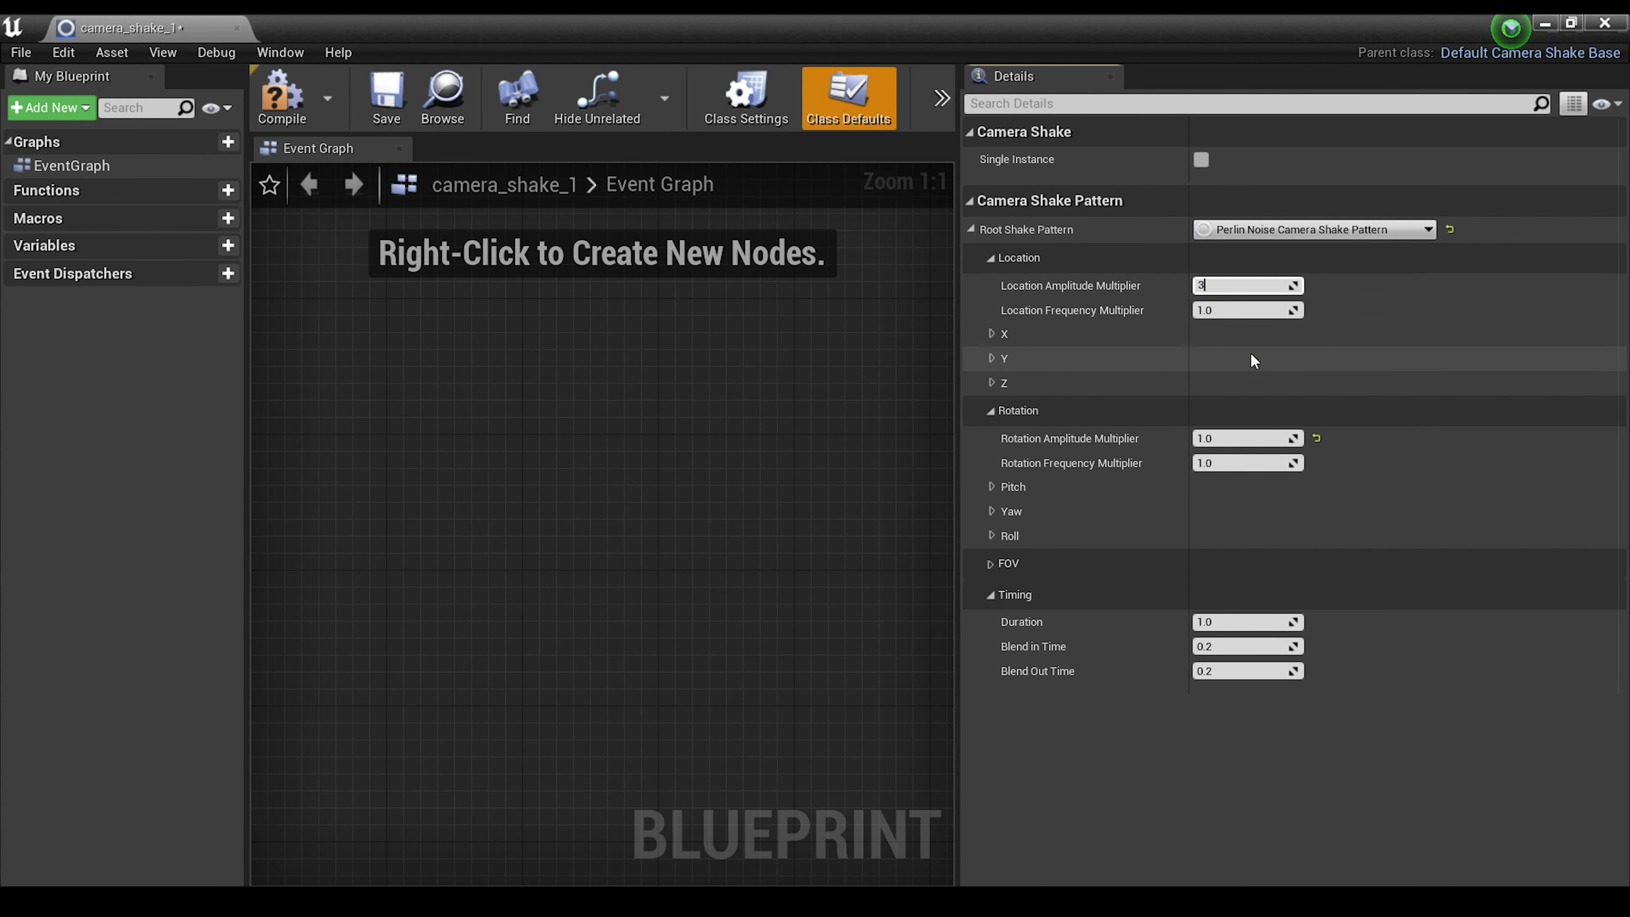
{"action": "left_click", "coordinate": [1219, 438]}
{"action": "type", "text": "3"}
{"action": "key", "text": "Return"}
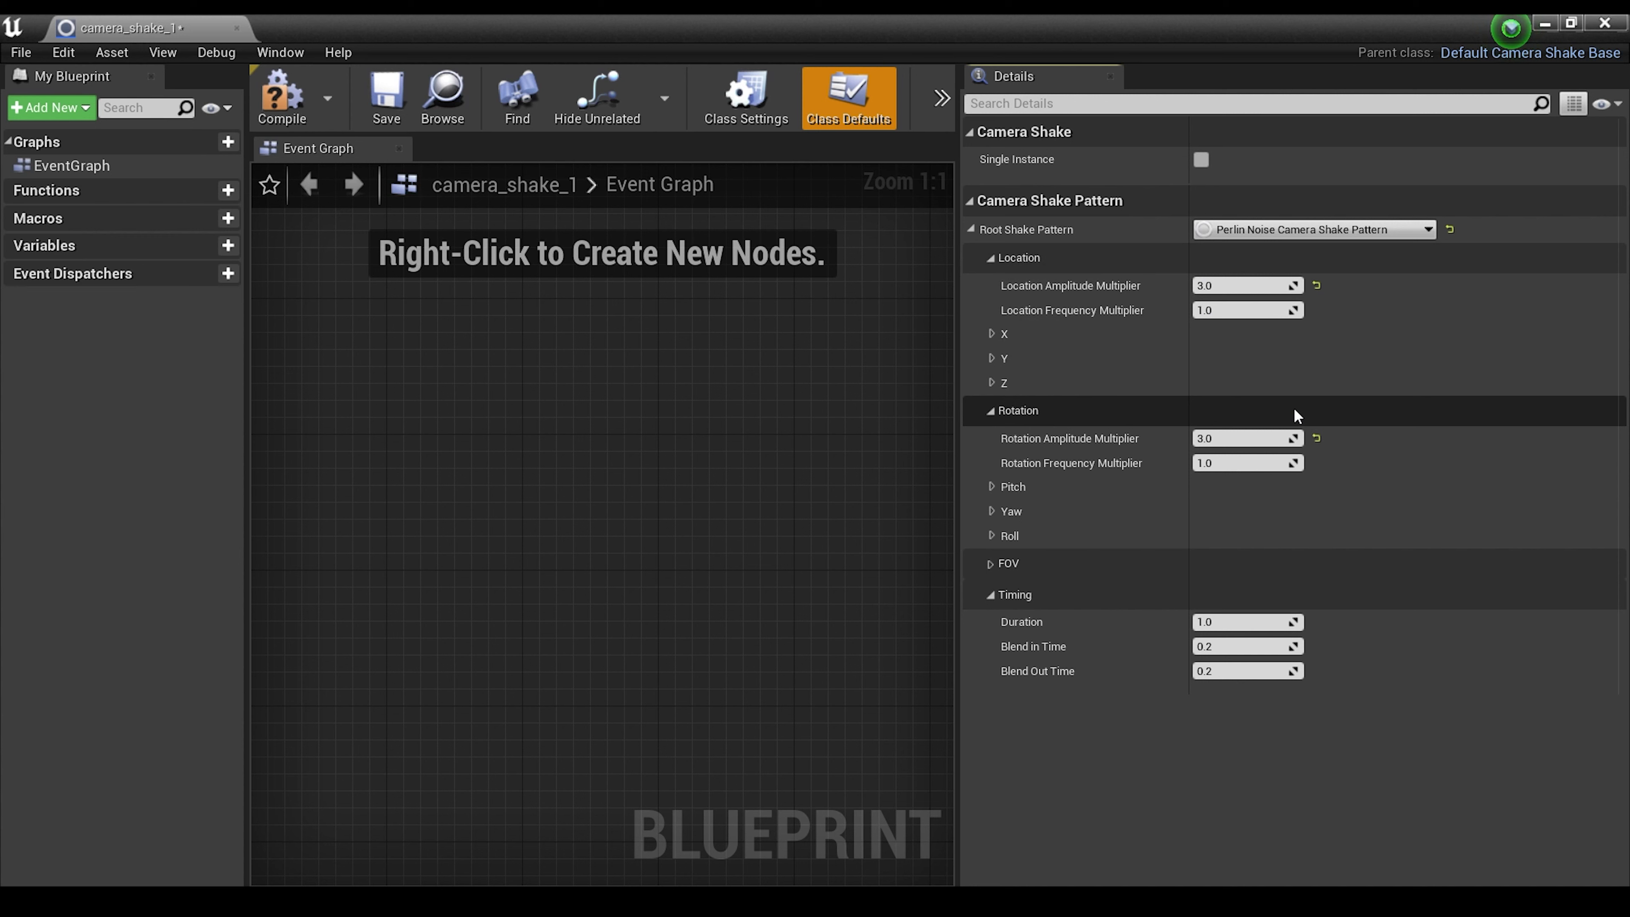
{"action": "left_click", "coordinate": [282, 96]}
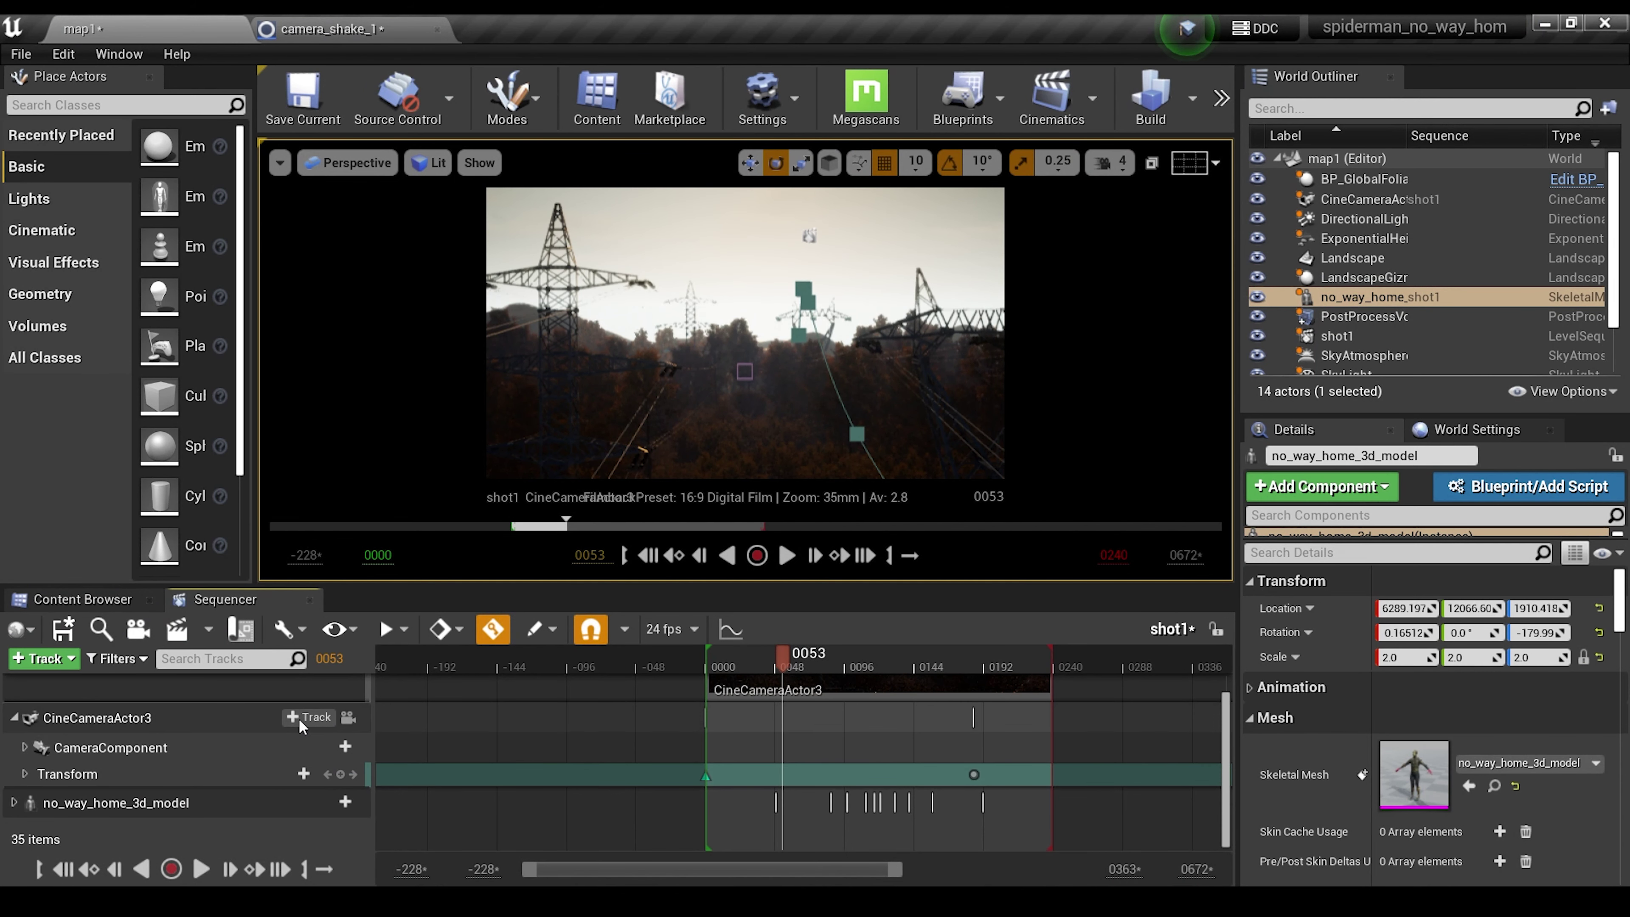
Add a Camera Shake track using camera_shake_1 to CineCameraActor3 in shot1 and play it back.
{"action": "left_click", "coordinate": [299, 719]}
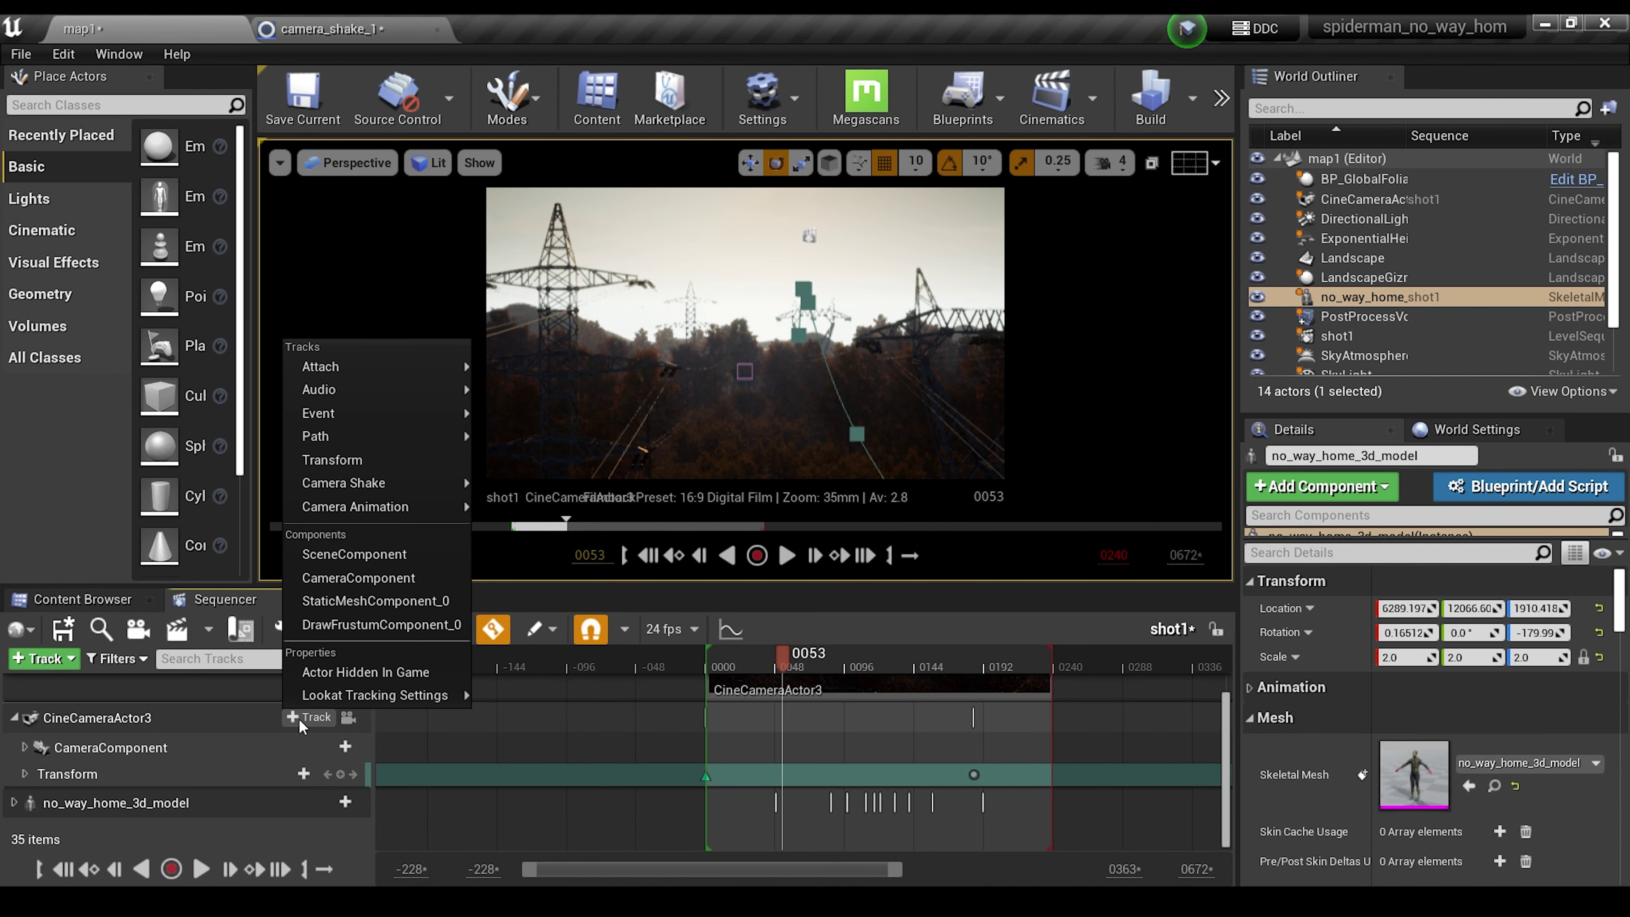
{"action": "mouse_move", "coordinate": [413, 487]}
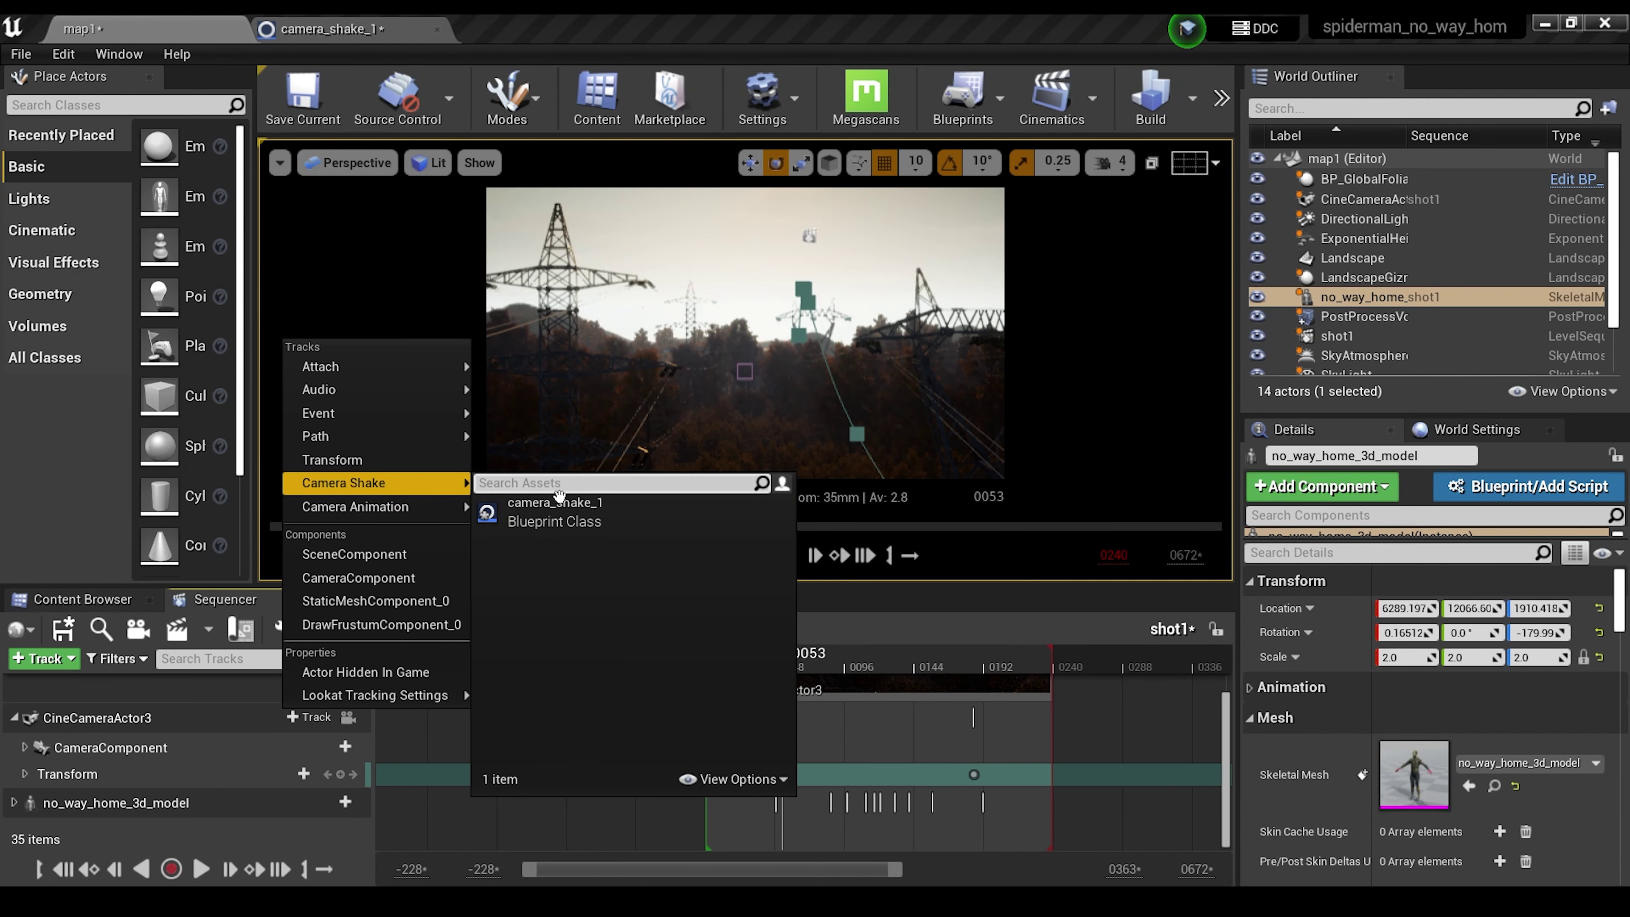
{"action": "left_click", "coordinate": [546, 509]}
{"action": "left_click", "coordinate": [177, 770]}
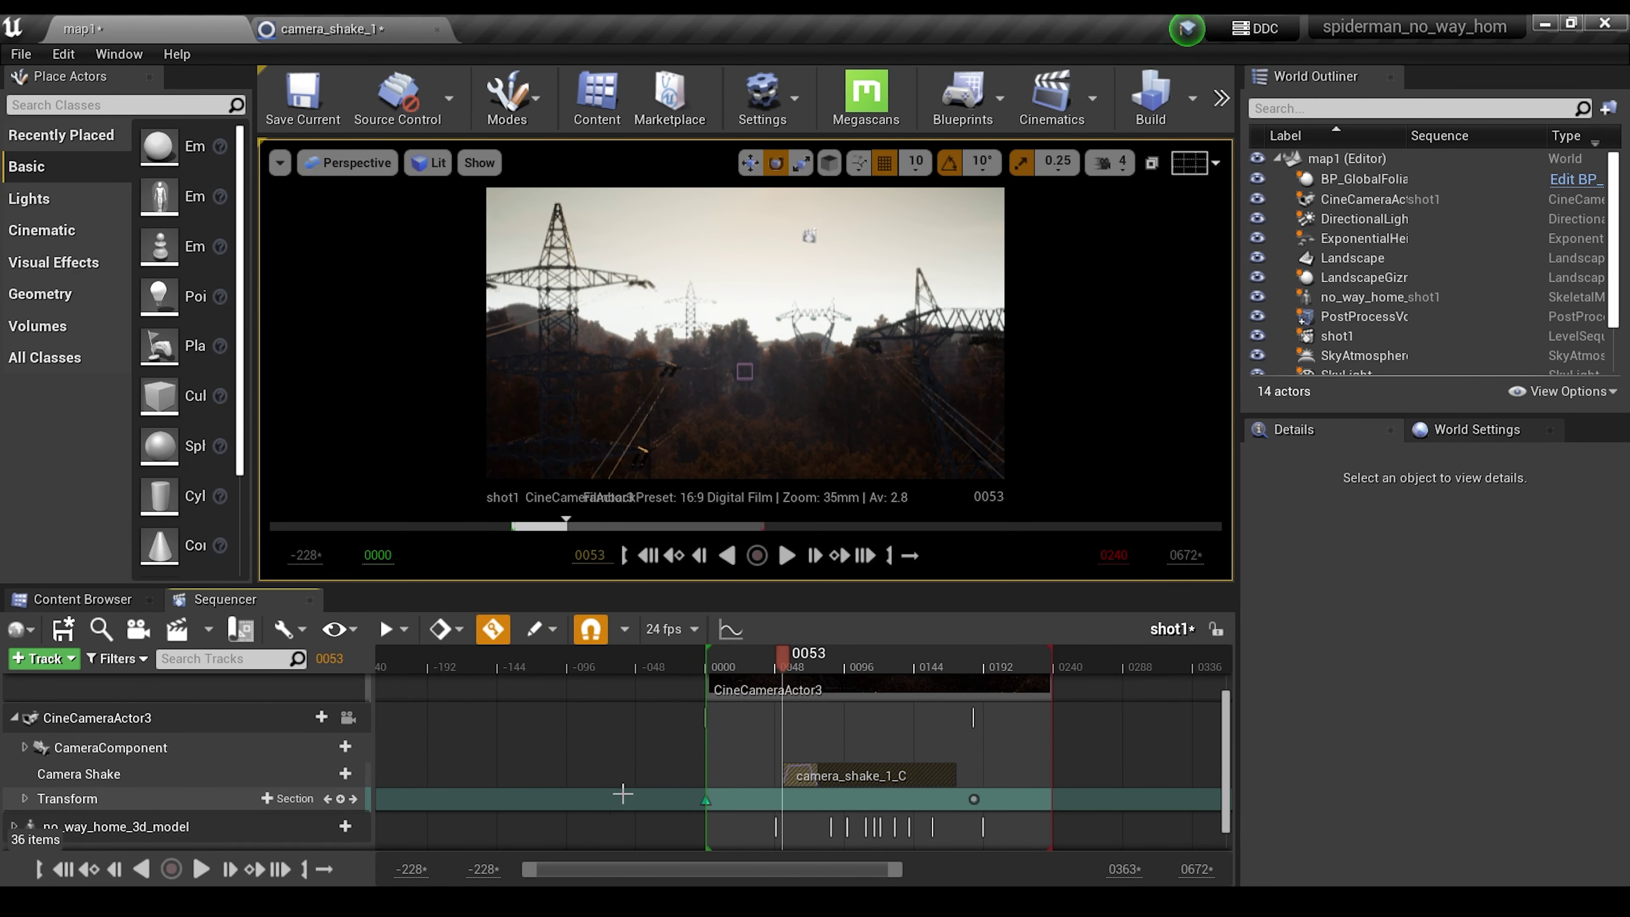
{"action": "scroll", "coordinate": [801, 738], "scroll_direction": "up", "scroll_amount": 5, "text": "ctrl"}
{"action": "key", "text": "space"}
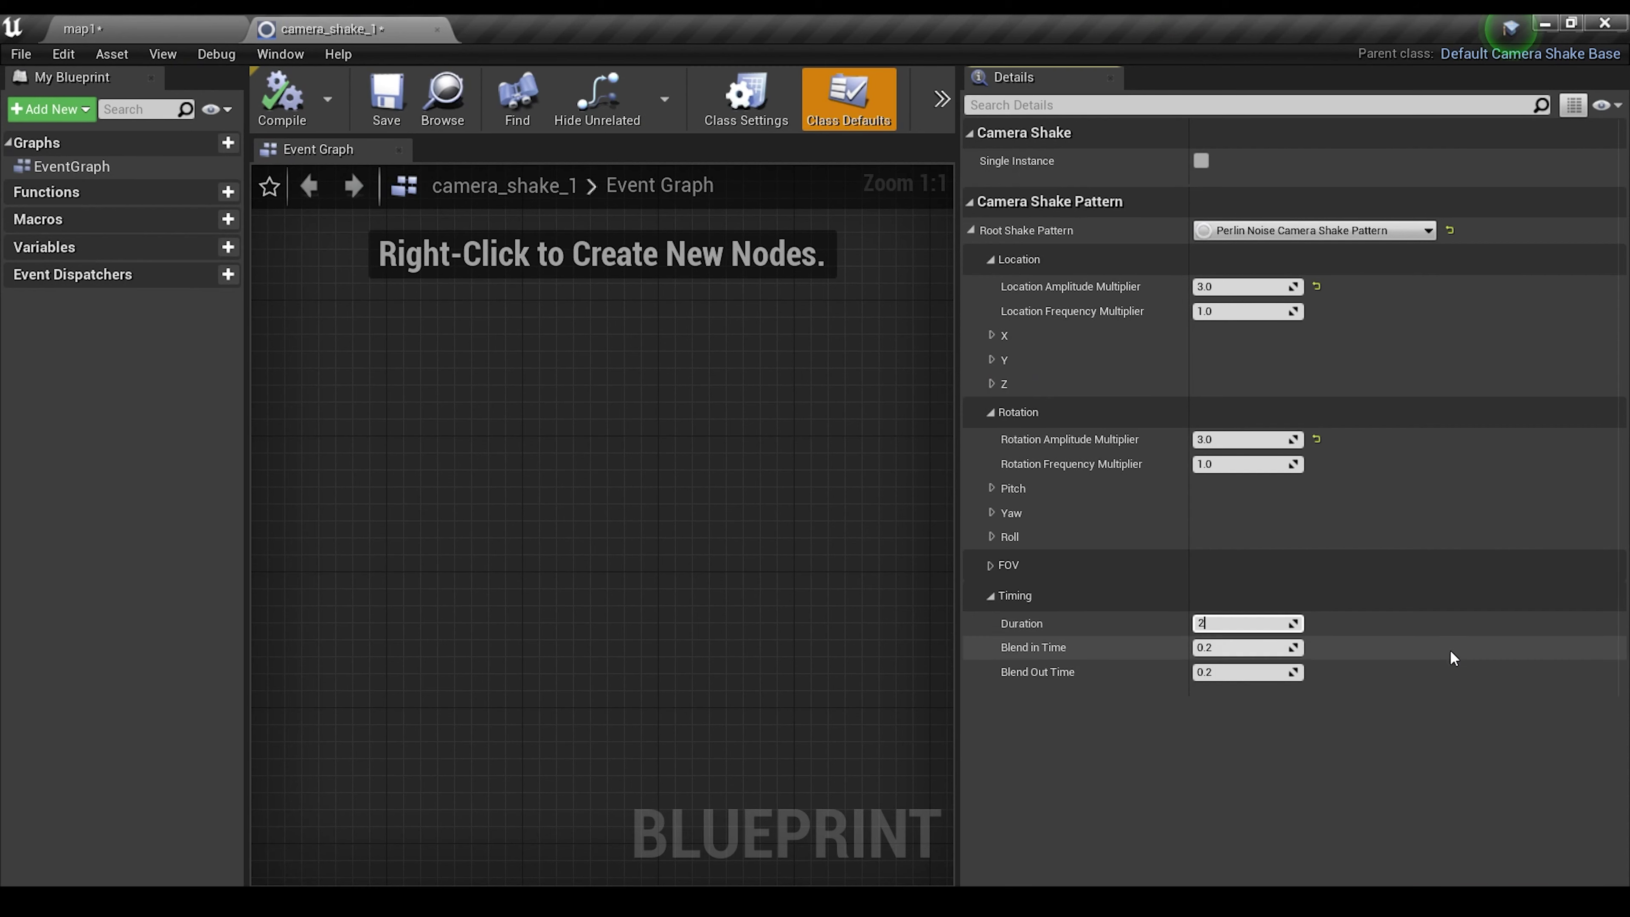
Set the camera shake's duration to 2.0 and its blend-in and blend-out times to 0.1, and compile it.
{"action": "left_click", "coordinate": [1244, 649]}
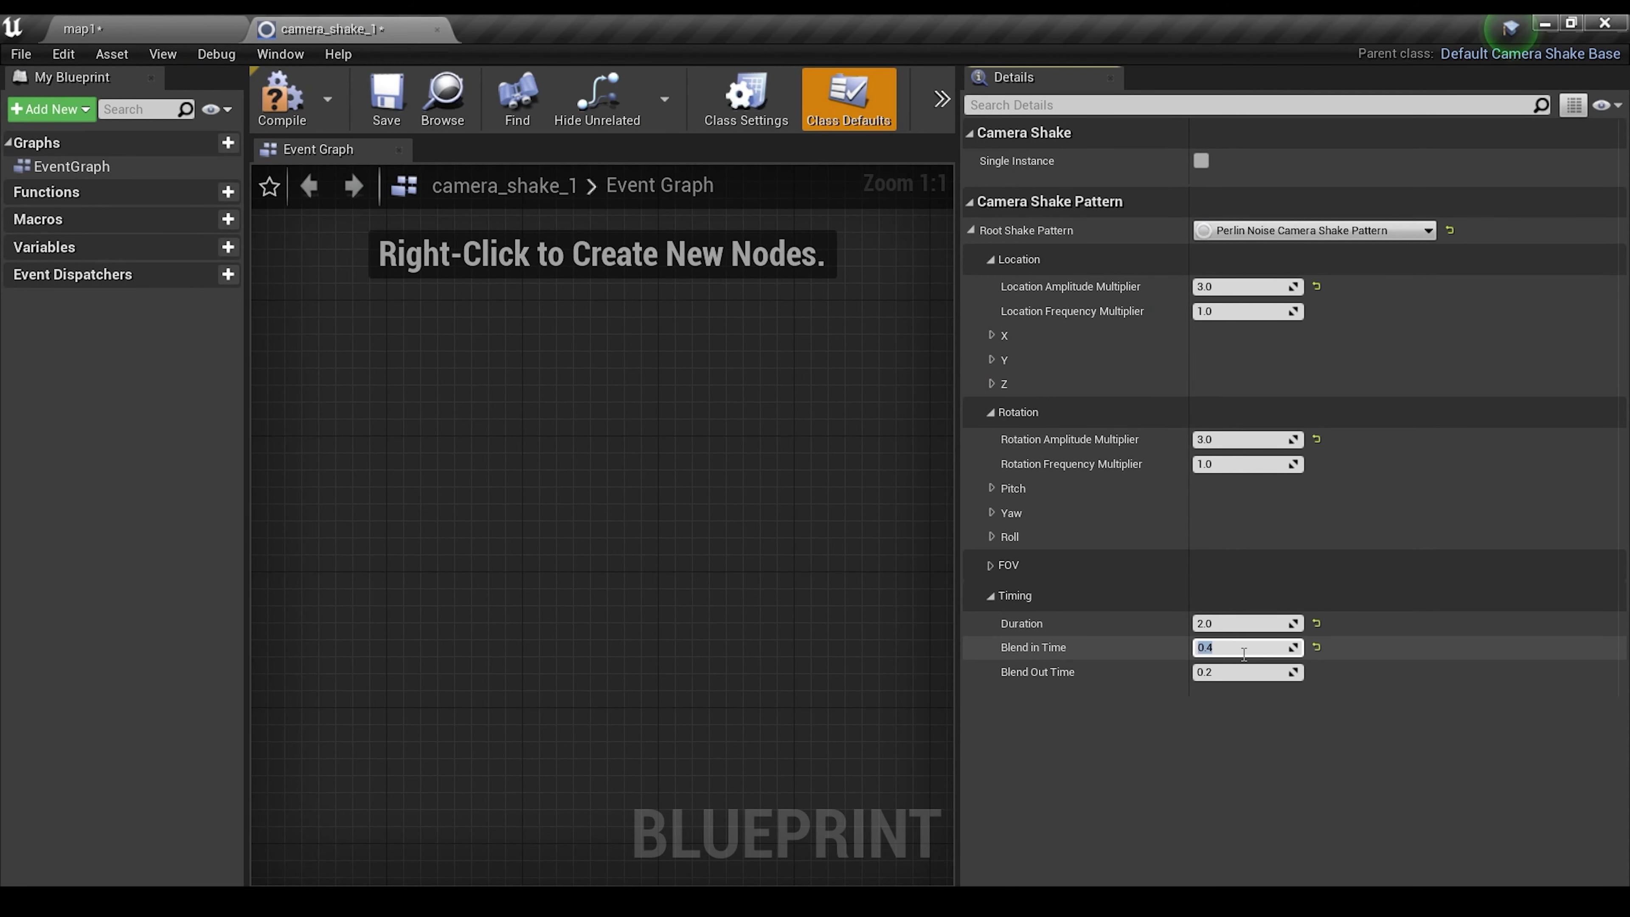
{"action": "left_click", "coordinate": [1232, 669]}
{"action": "type", "text": "0.1"}
{"action": "left_click", "coordinate": [282, 99]}
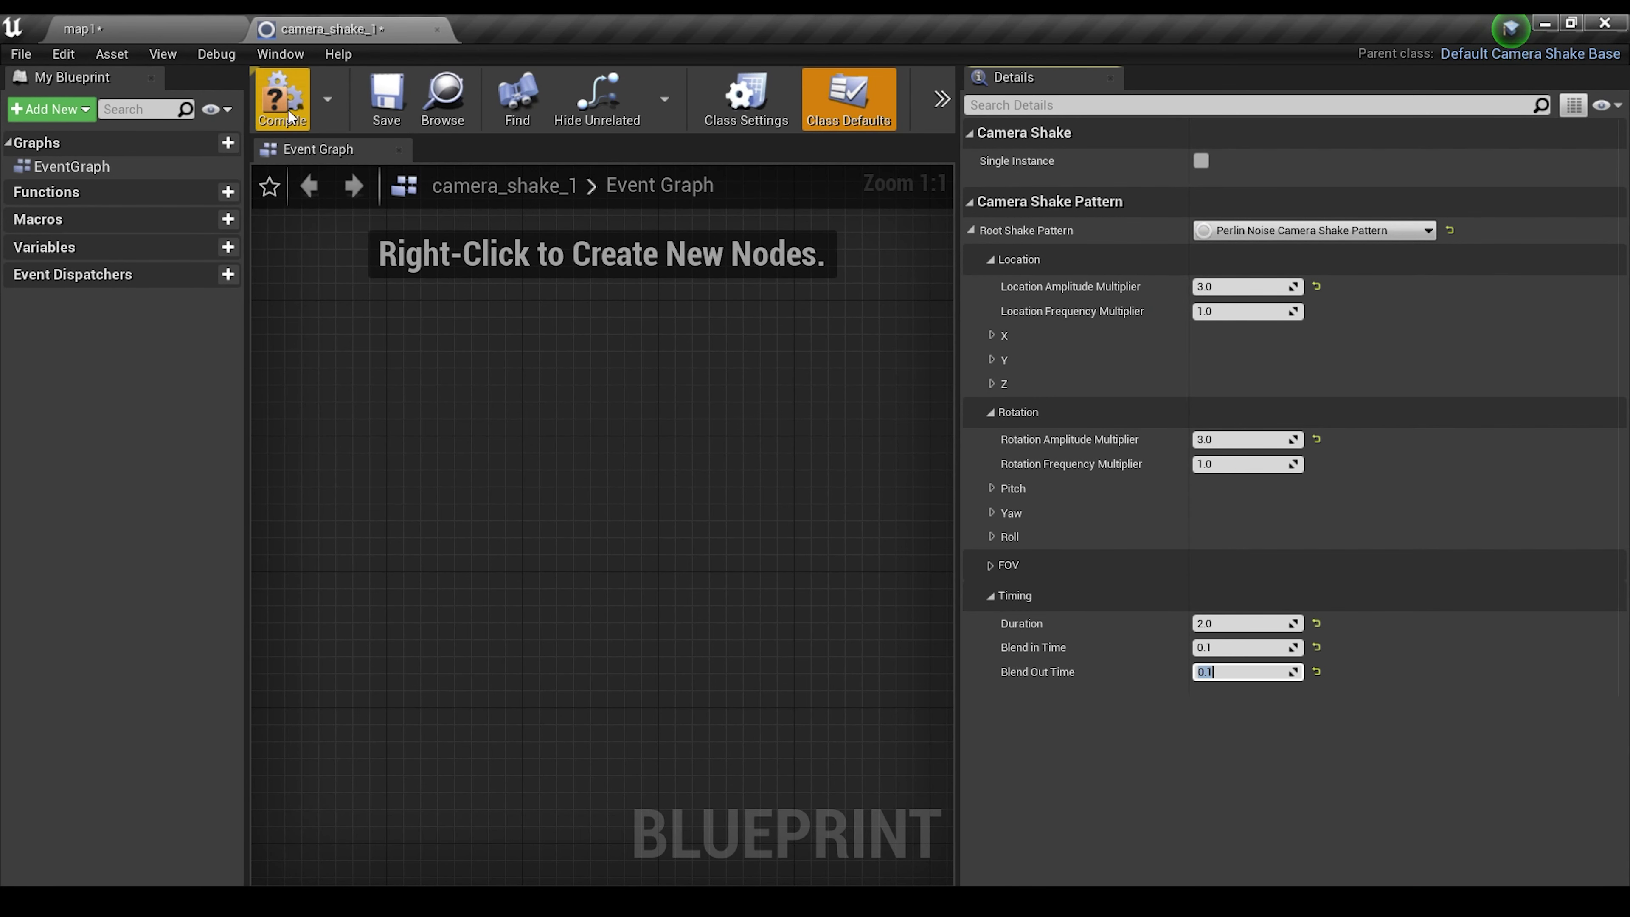
Set the camera shake's location and rotation frequency multipliers to 2.0, save it, and replay the shake in shot1.
{"action": "left_click", "coordinate": [1222, 311]}
{"action": "type", "text": "2.0"}
{"action": "left_click", "coordinate": [1233, 463]}
{"action": "type", "text": "2.0"}
{"action": "key", "text": "Return"}
{"action": "key", "text": "ctrl+s"}
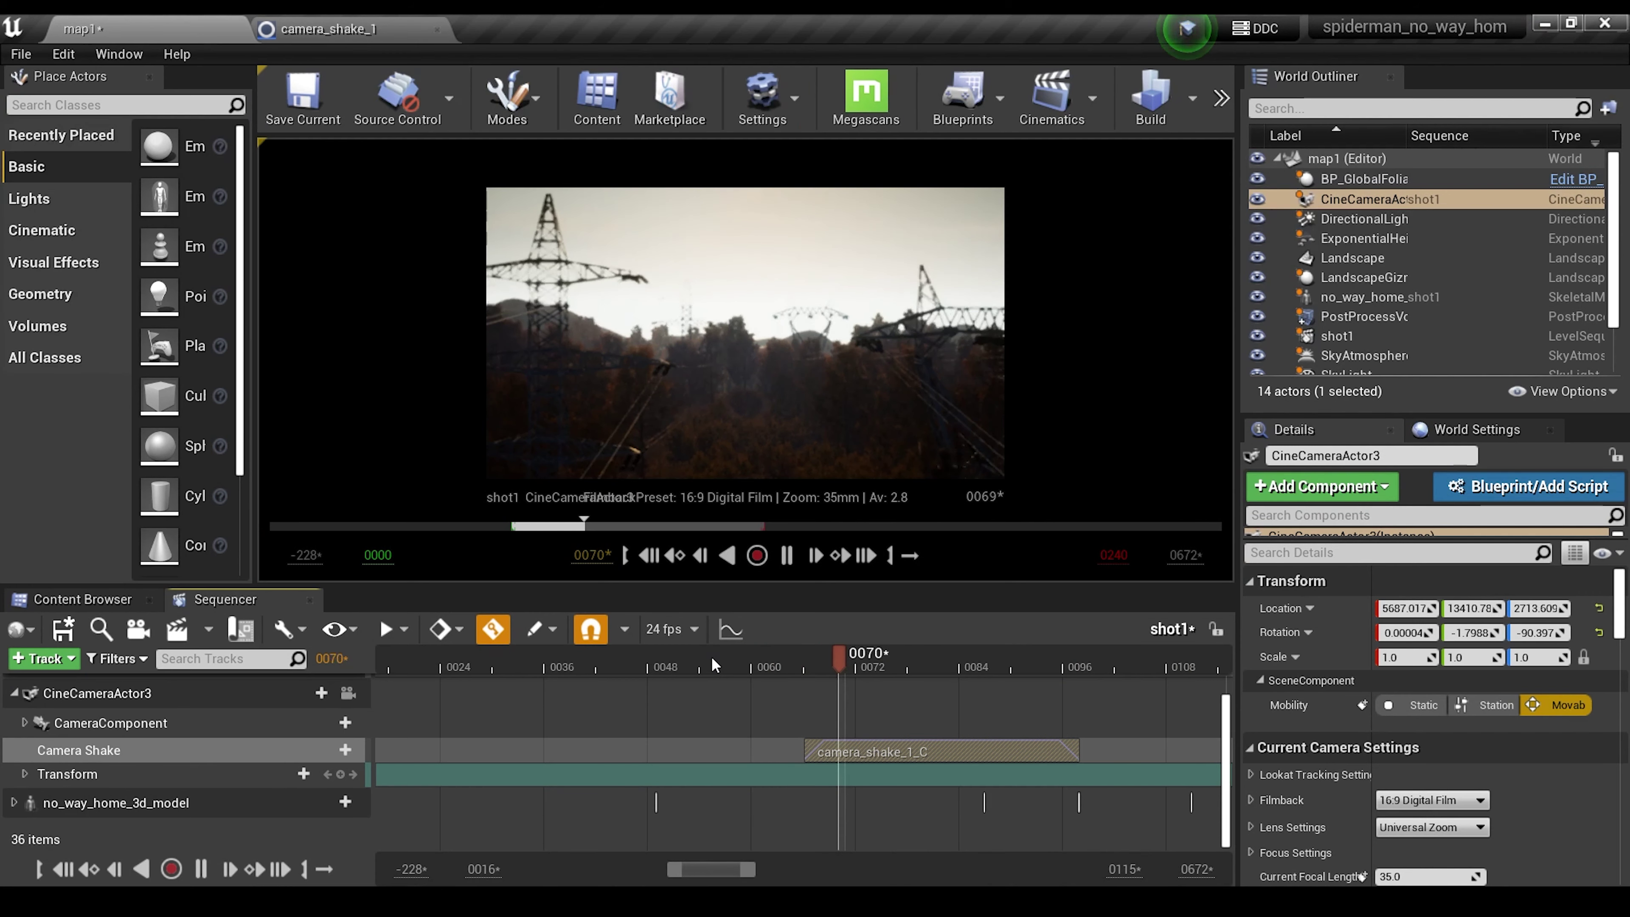
{"action": "left_click", "coordinate": [562, 662]}
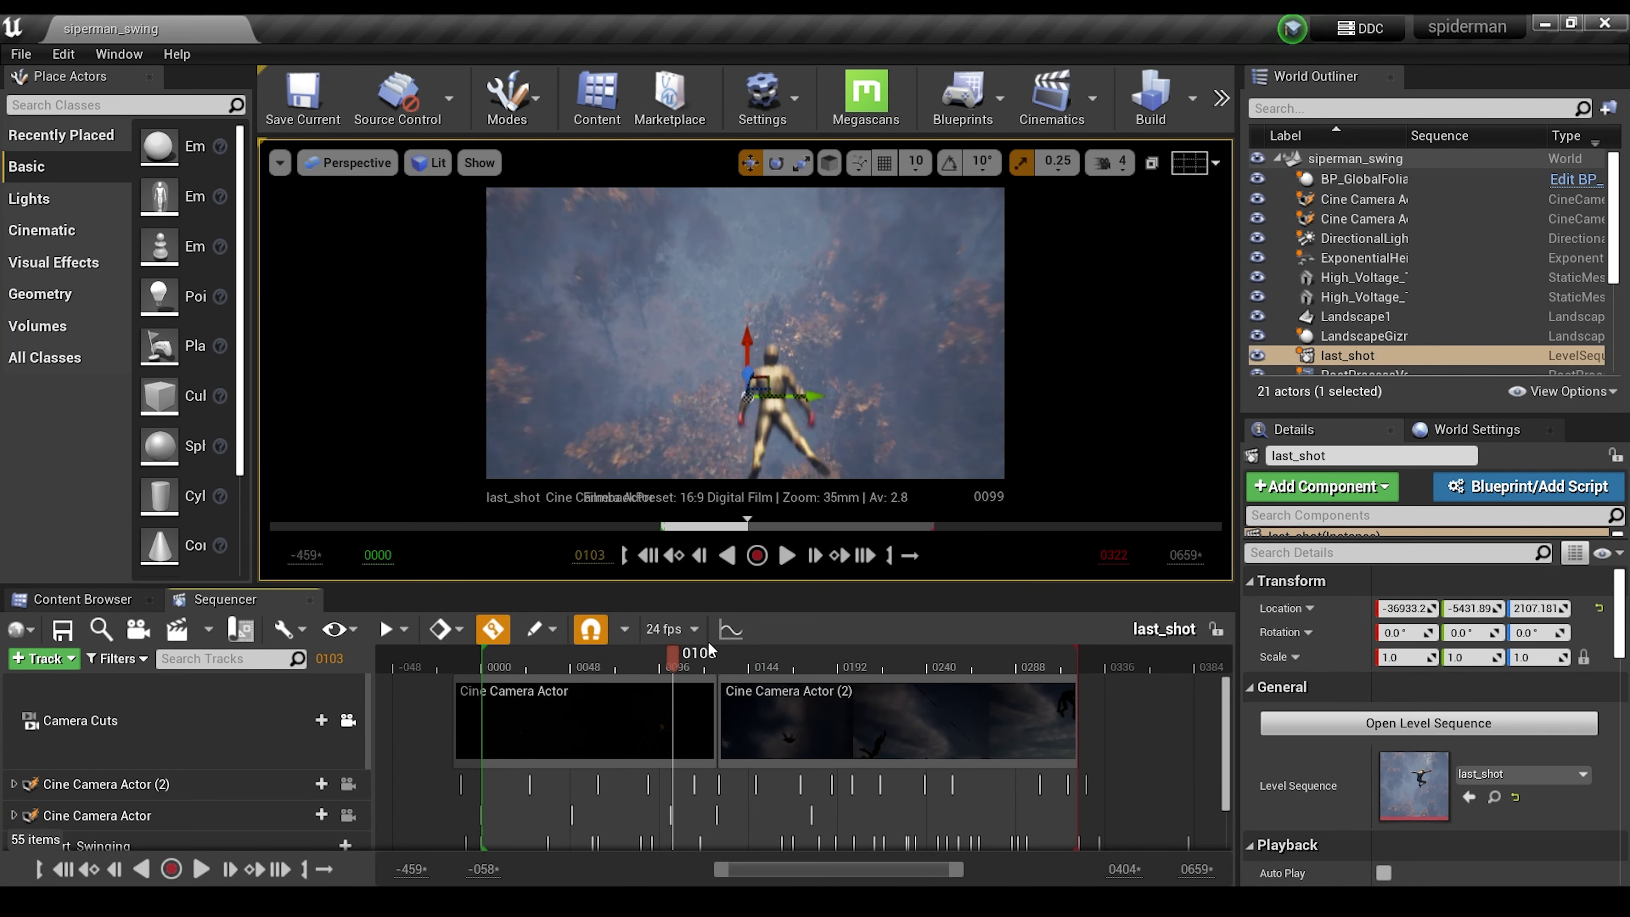
Scrub through the last_shot sequence of the siperman_swing level to examine the character's path and the camera cuts.
{"action": "left_click_drag", "start_coordinate": [789, 642], "coordinate": [936, 653]}
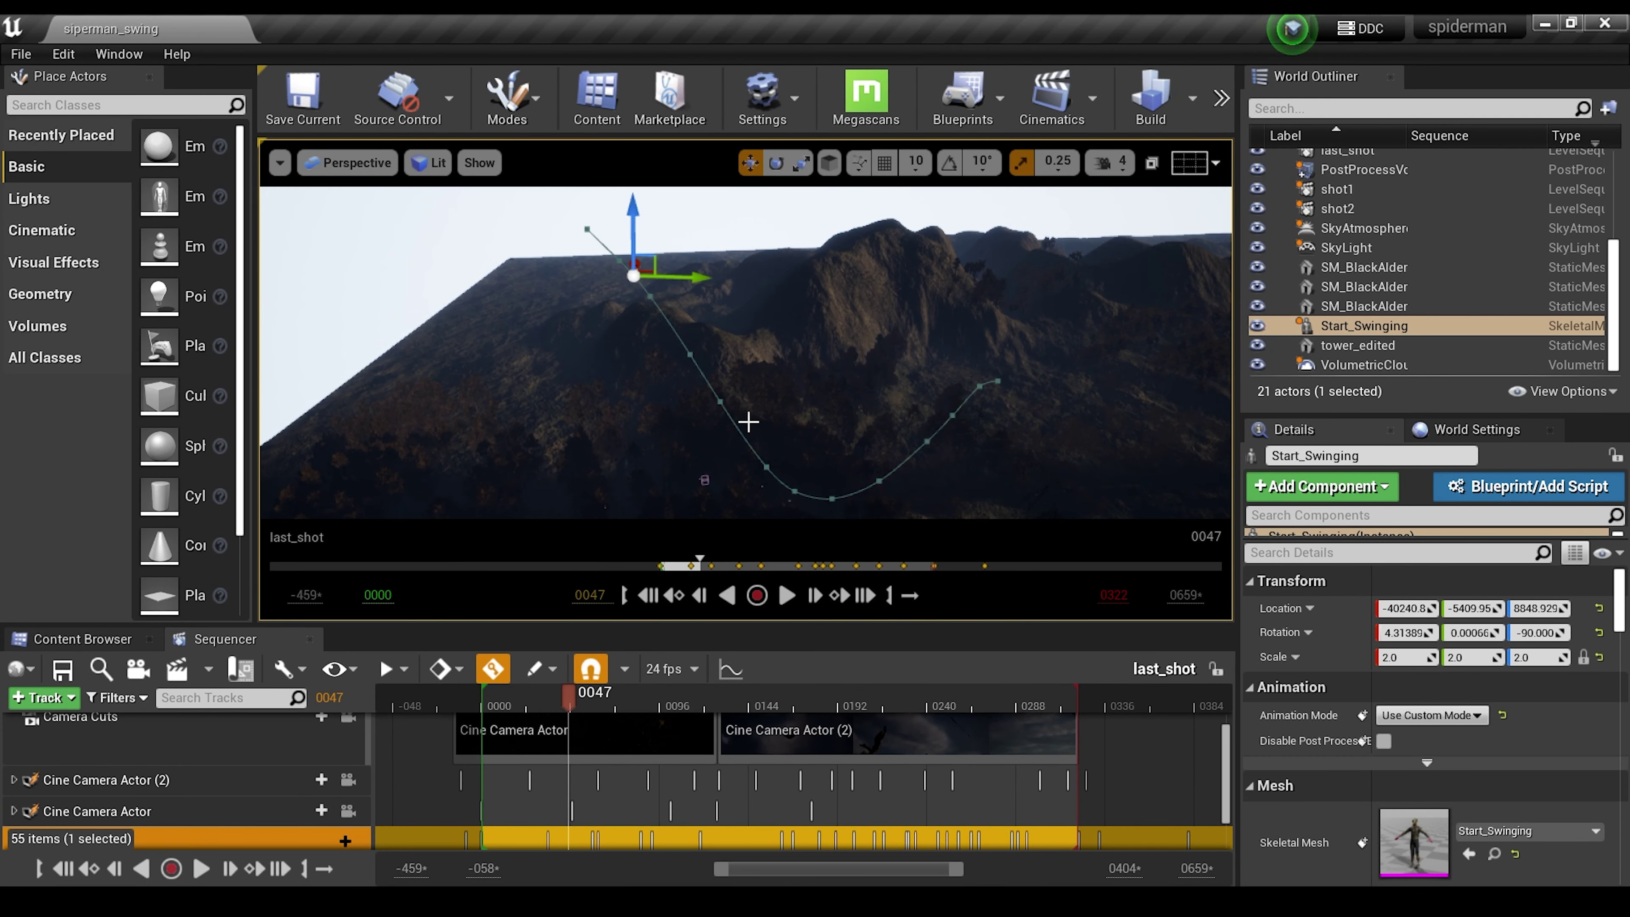
{"action": "left_click_drag", "start_coordinate": [569, 693], "coordinate": [649, 707]}
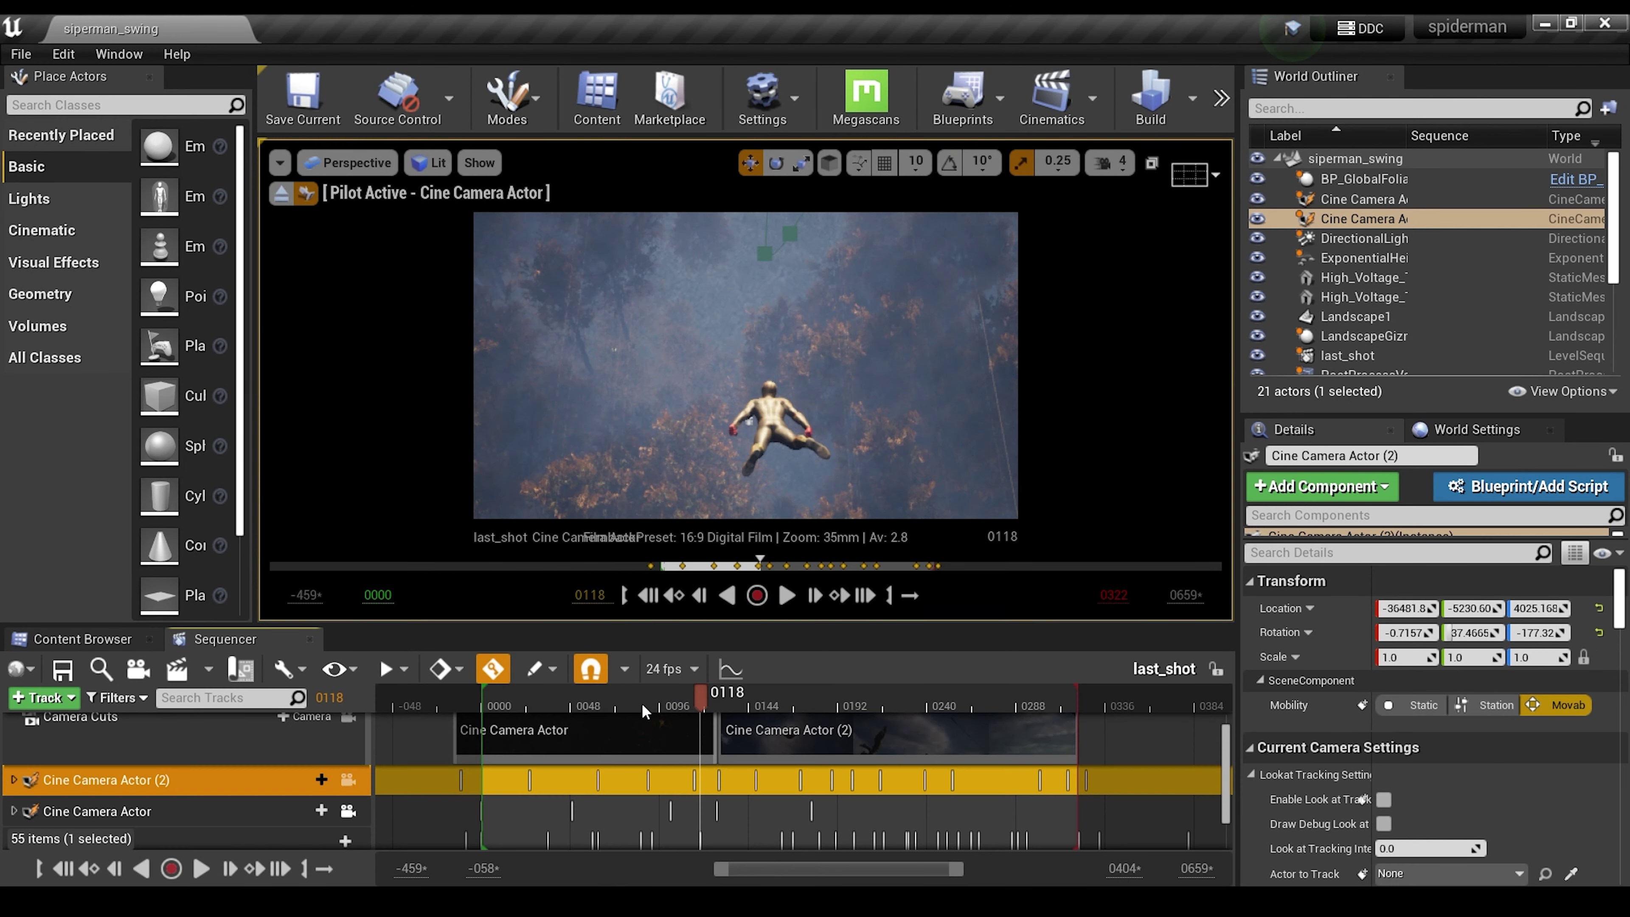
{"action": "left_click", "coordinate": [350, 719]}
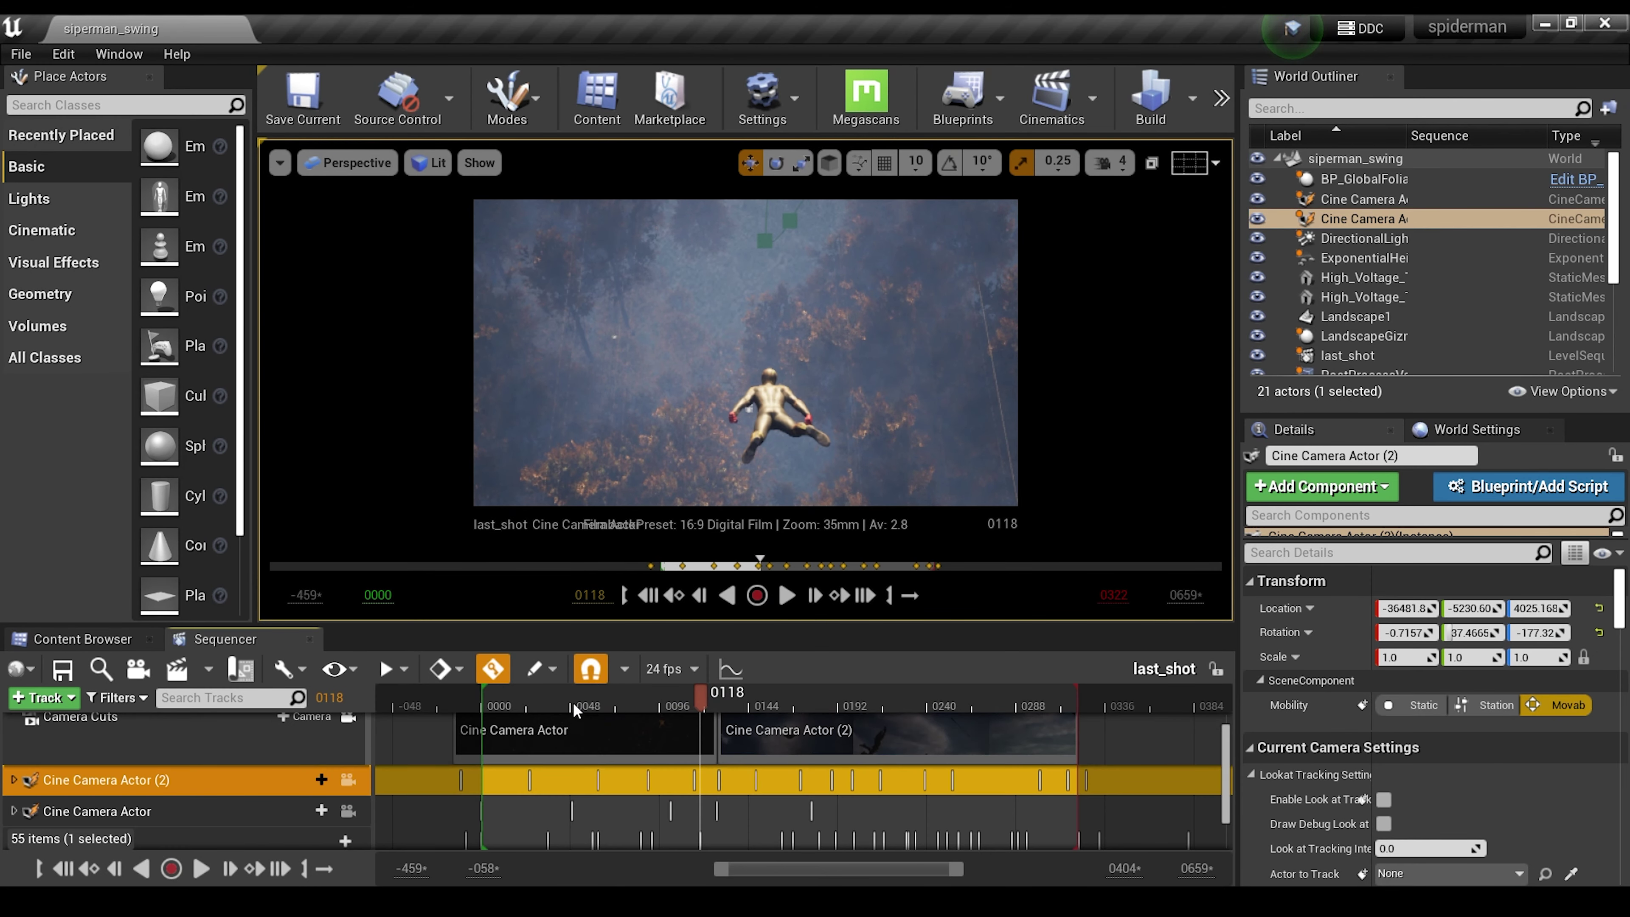
Scrub last_shot past the second camera cut, and search the plugins for "movie" to check whether Movie Render Queue is enabled.
{"action": "left_click_drag", "start_coordinate": [626, 706], "coordinate": [736, 703]}
{"action": "scroll", "coordinate": [736, 770], "scroll_direction": "down", "scroll_amount": 1}
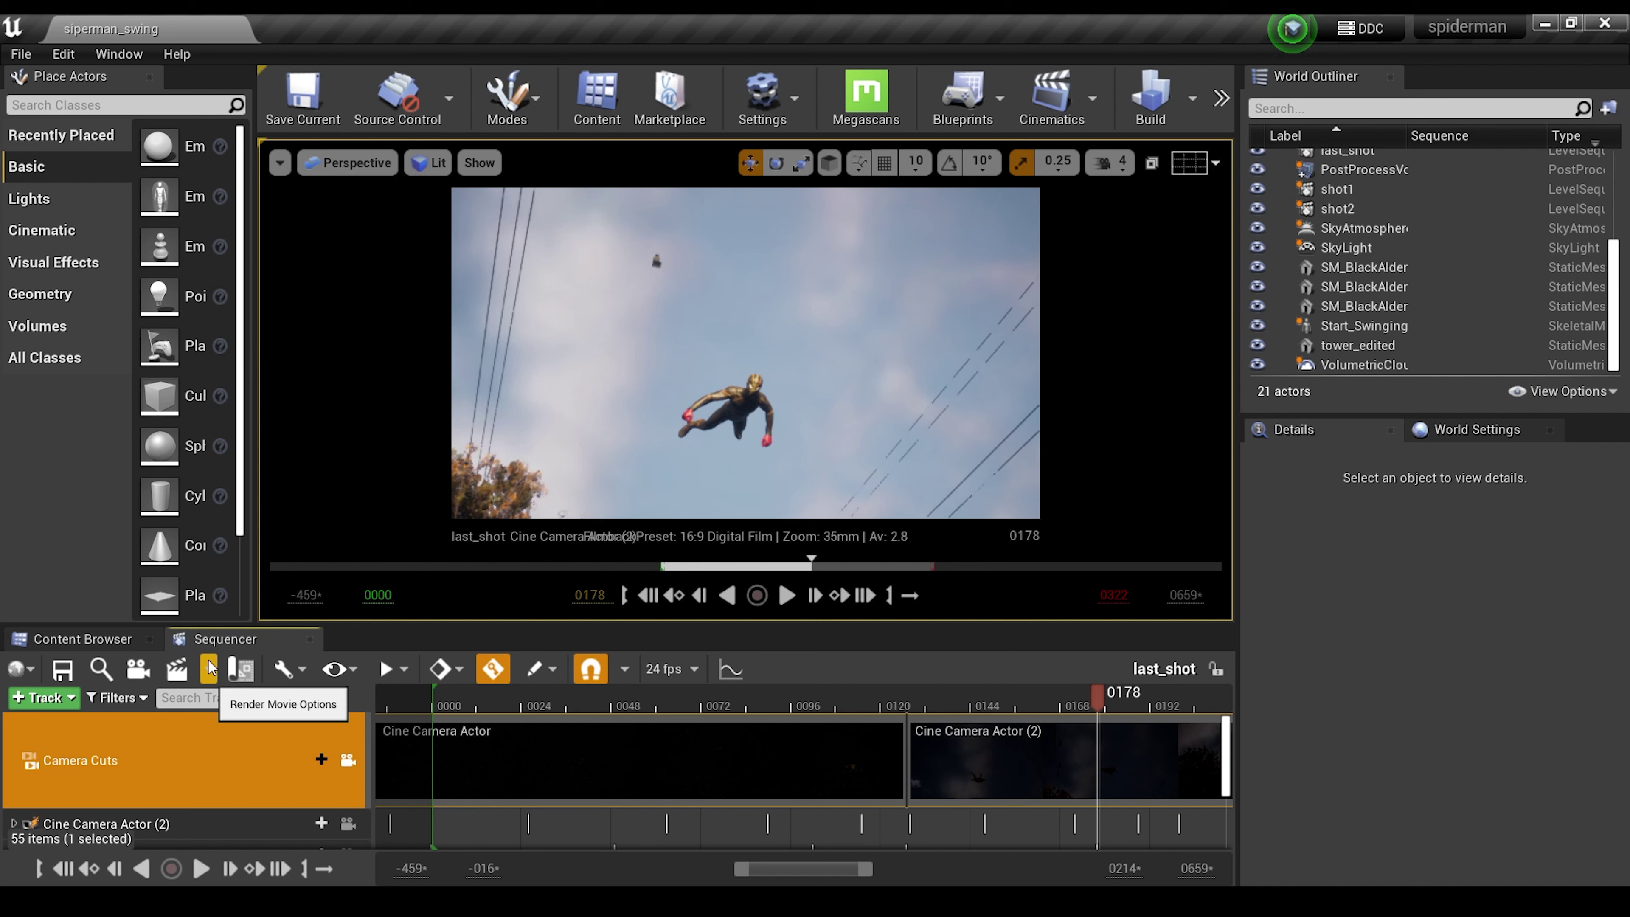
{"action": "left_click", "coordinate": [209, 669]}
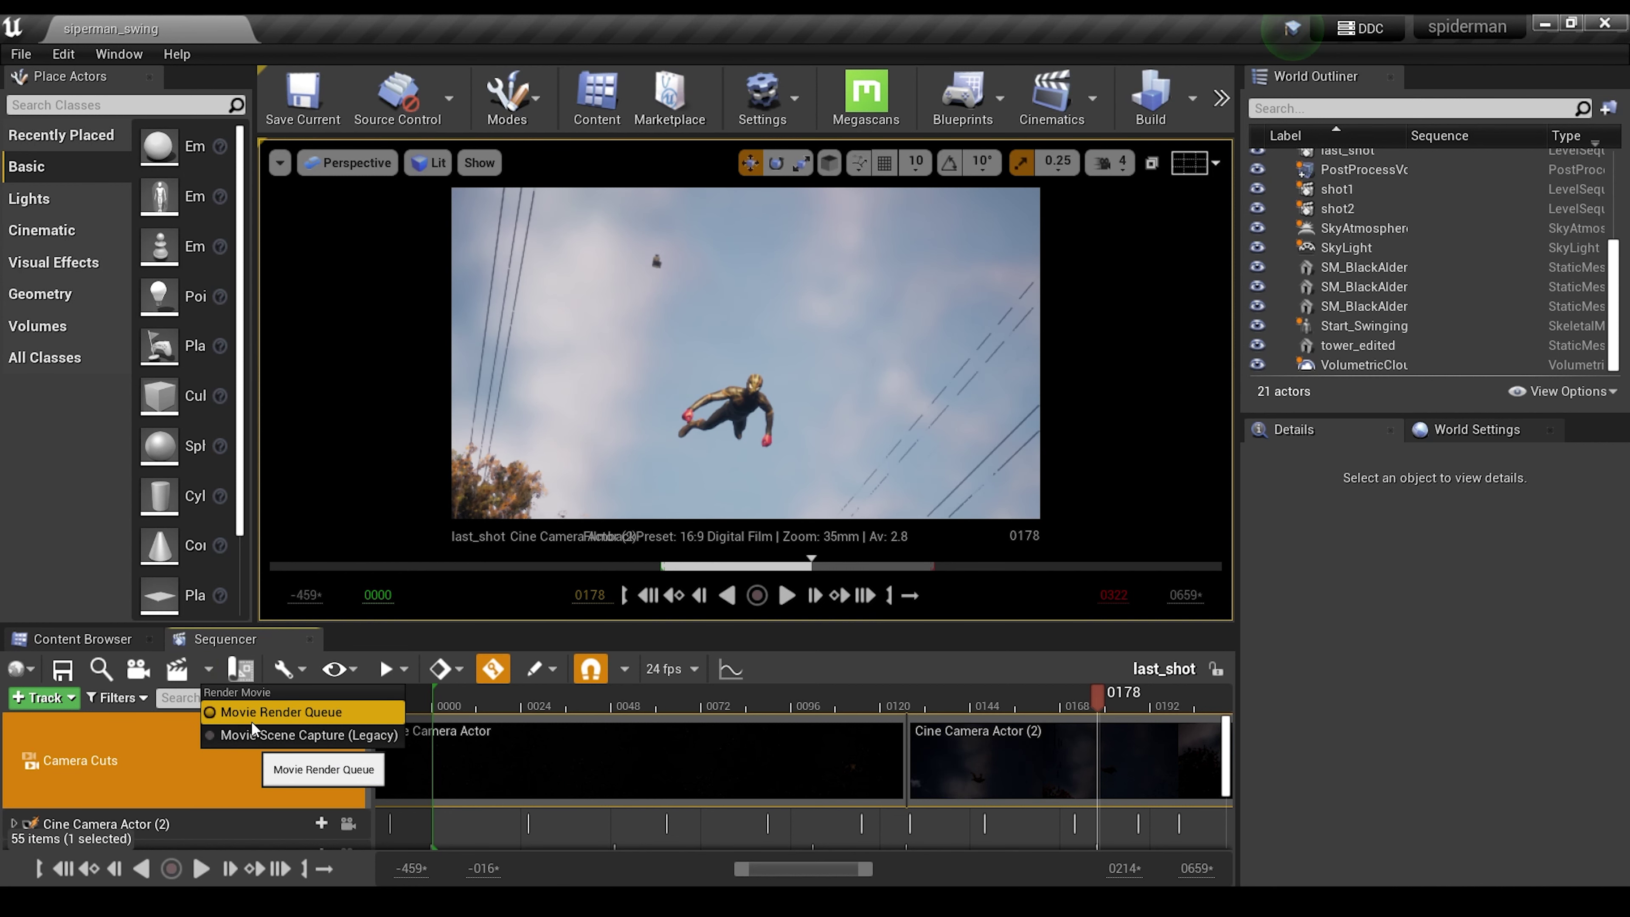
{"action": "left_click", "coordinate": [64, 54]}
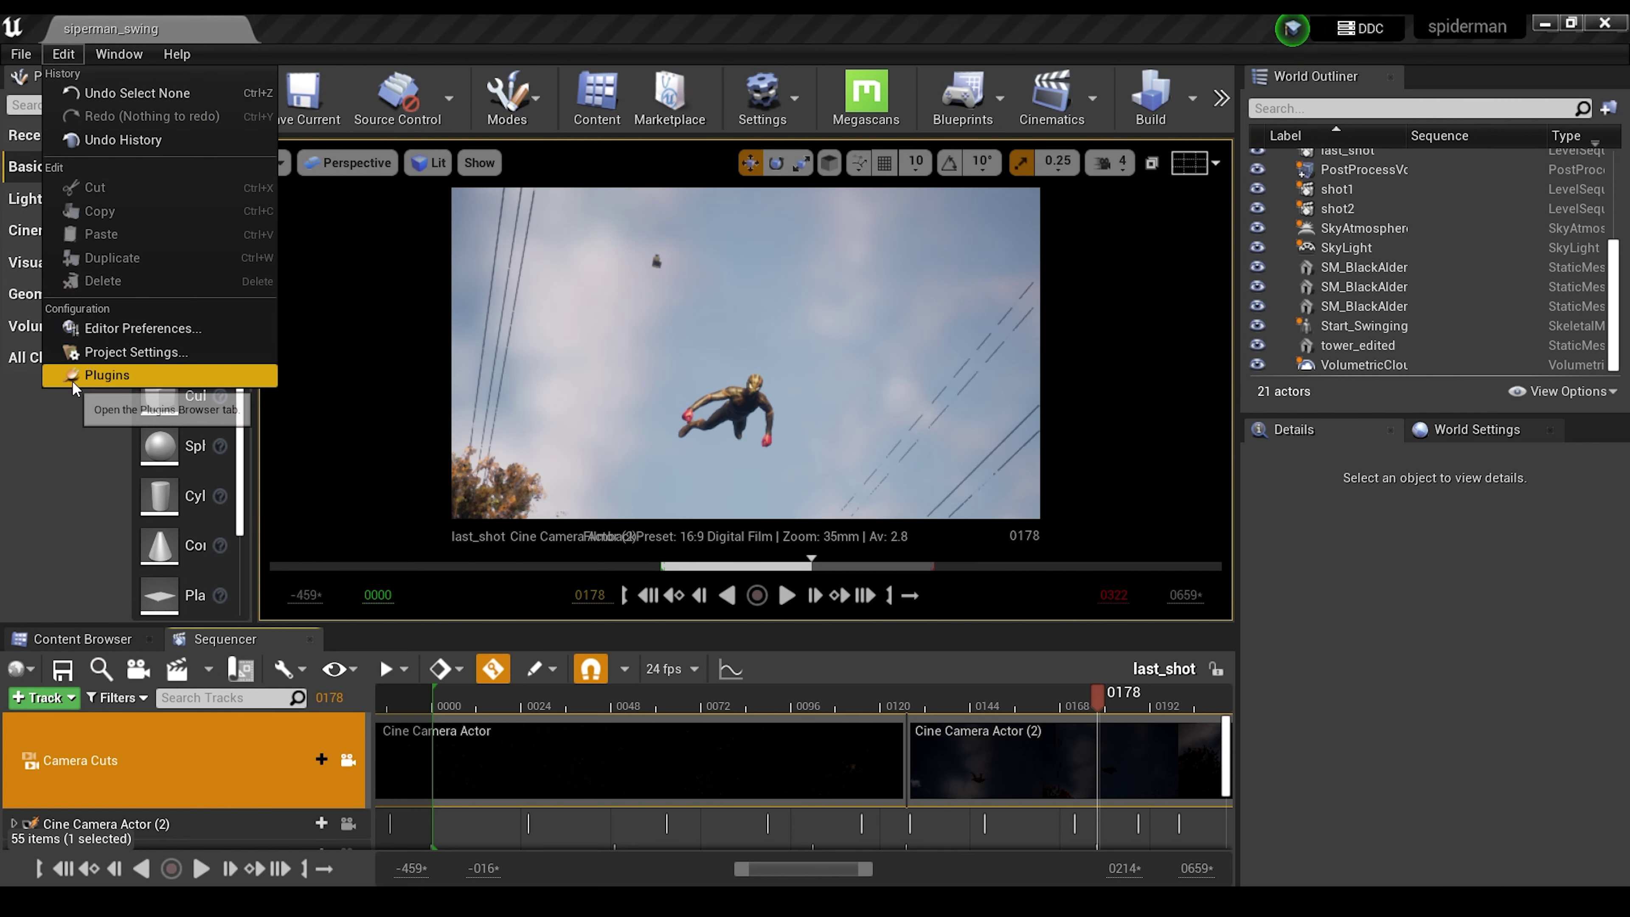
{"action": "left_click", "coordinate": [107, 374]}
{"action": "type", "text": "movie"}
{"action": "scroll", "coordinate": [791, 411], "scroll_direction": "down", "scroll_amount": 5}
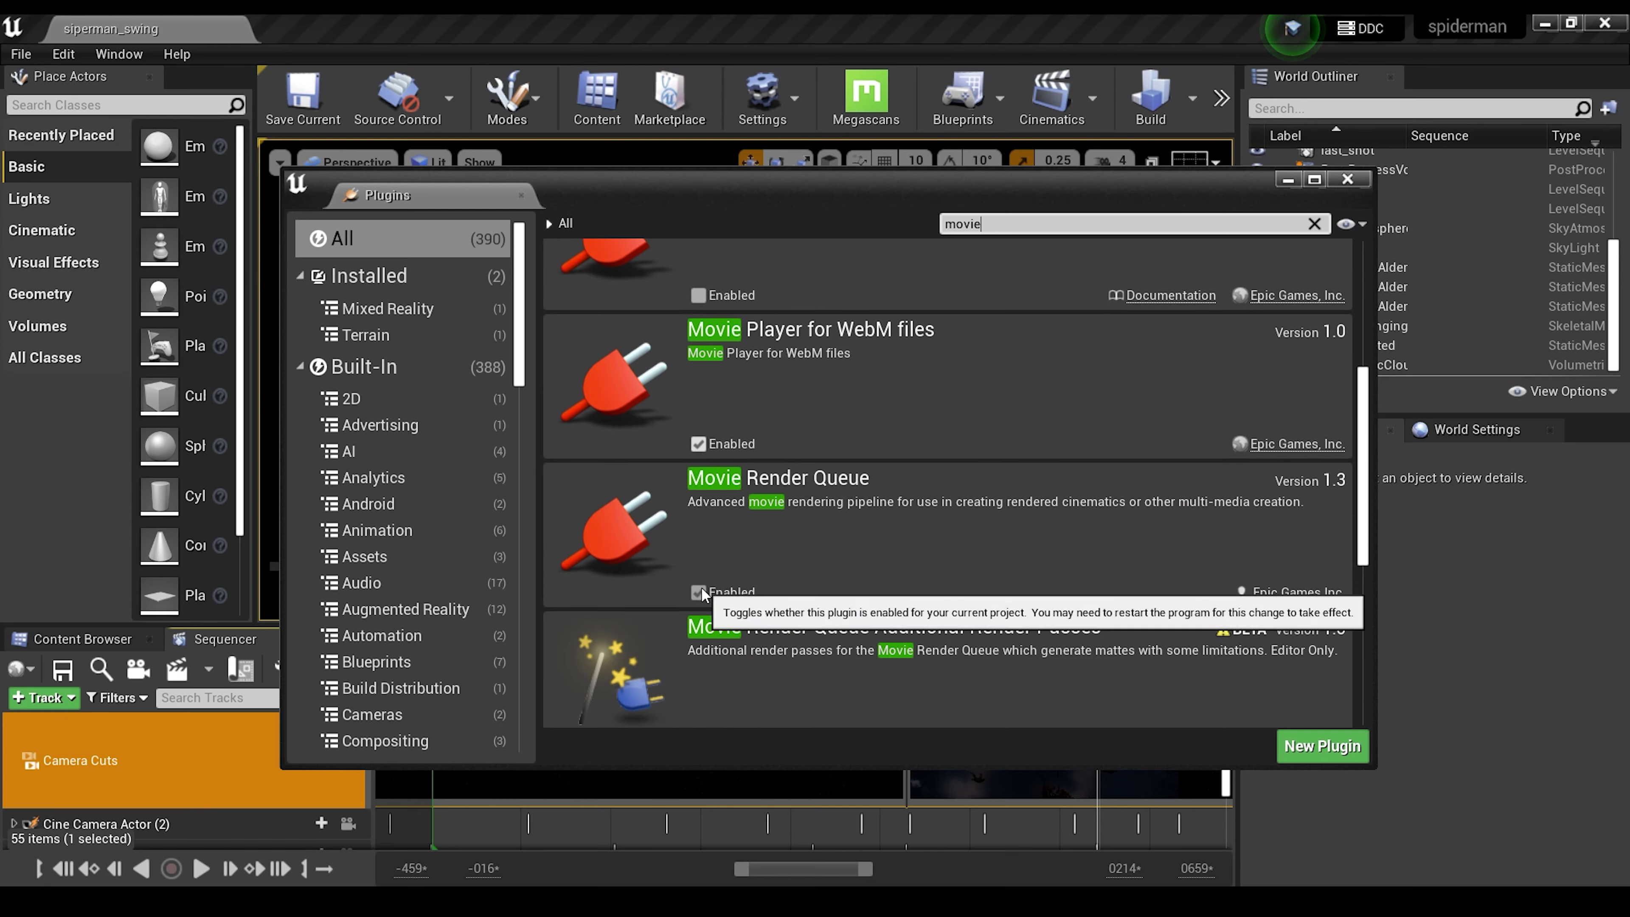
{"action": "left_click", "coordinate": [1346, 179]}
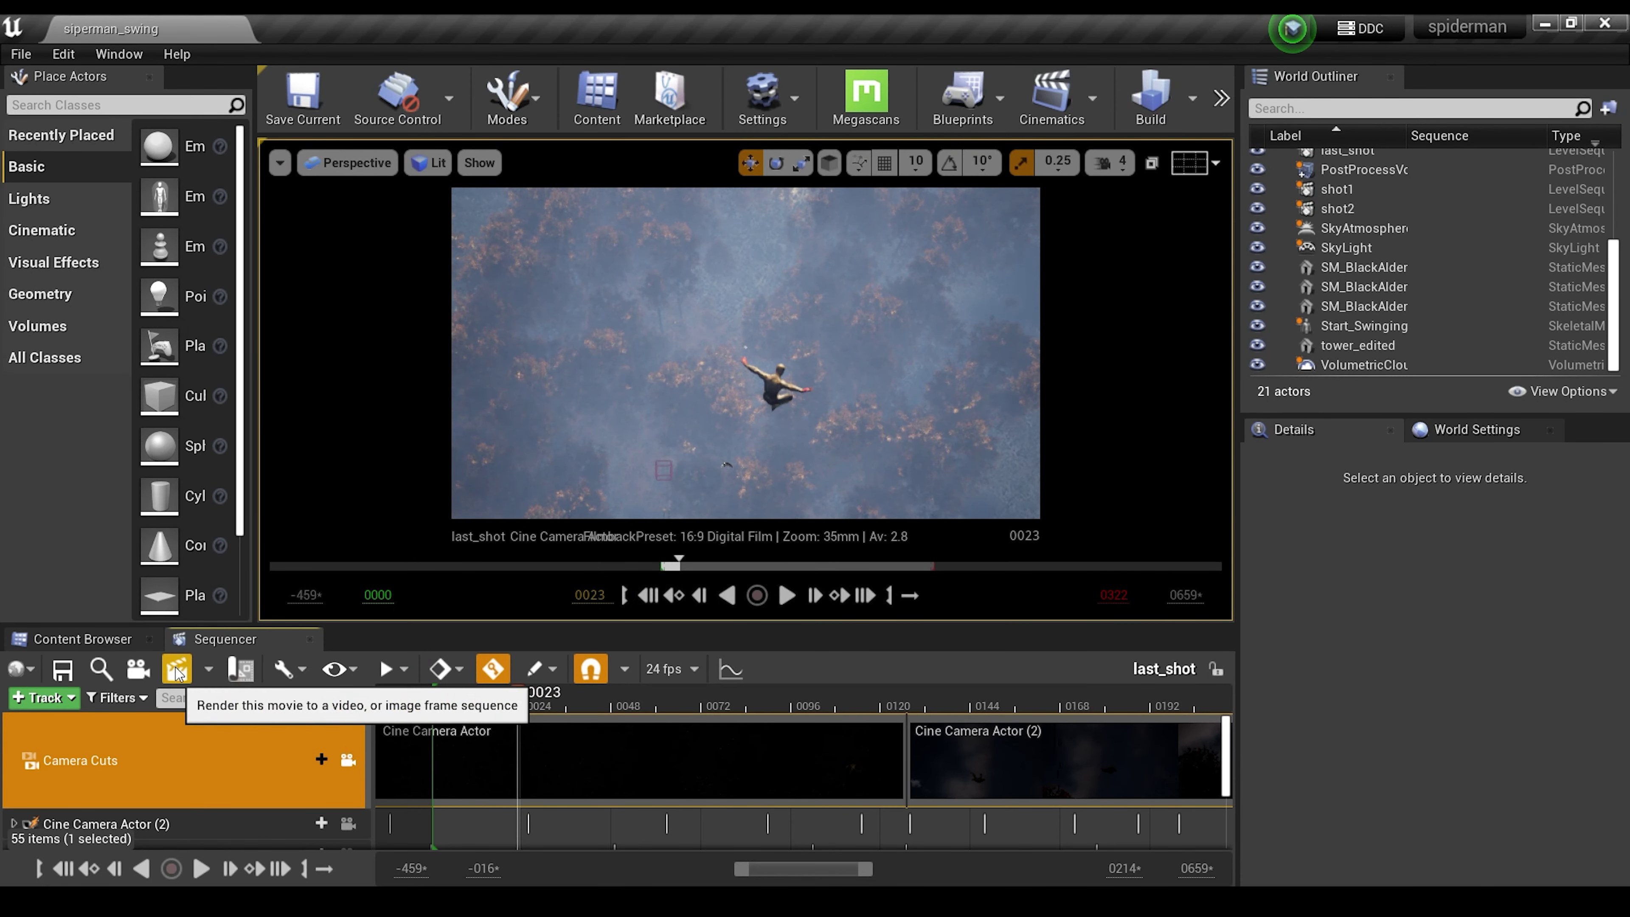
Send last_shot to the Movie Render Queue and replace its .jpg export with .png Sequence [8bit].
{"action": "left_click", "coordinate": [173, 669]}
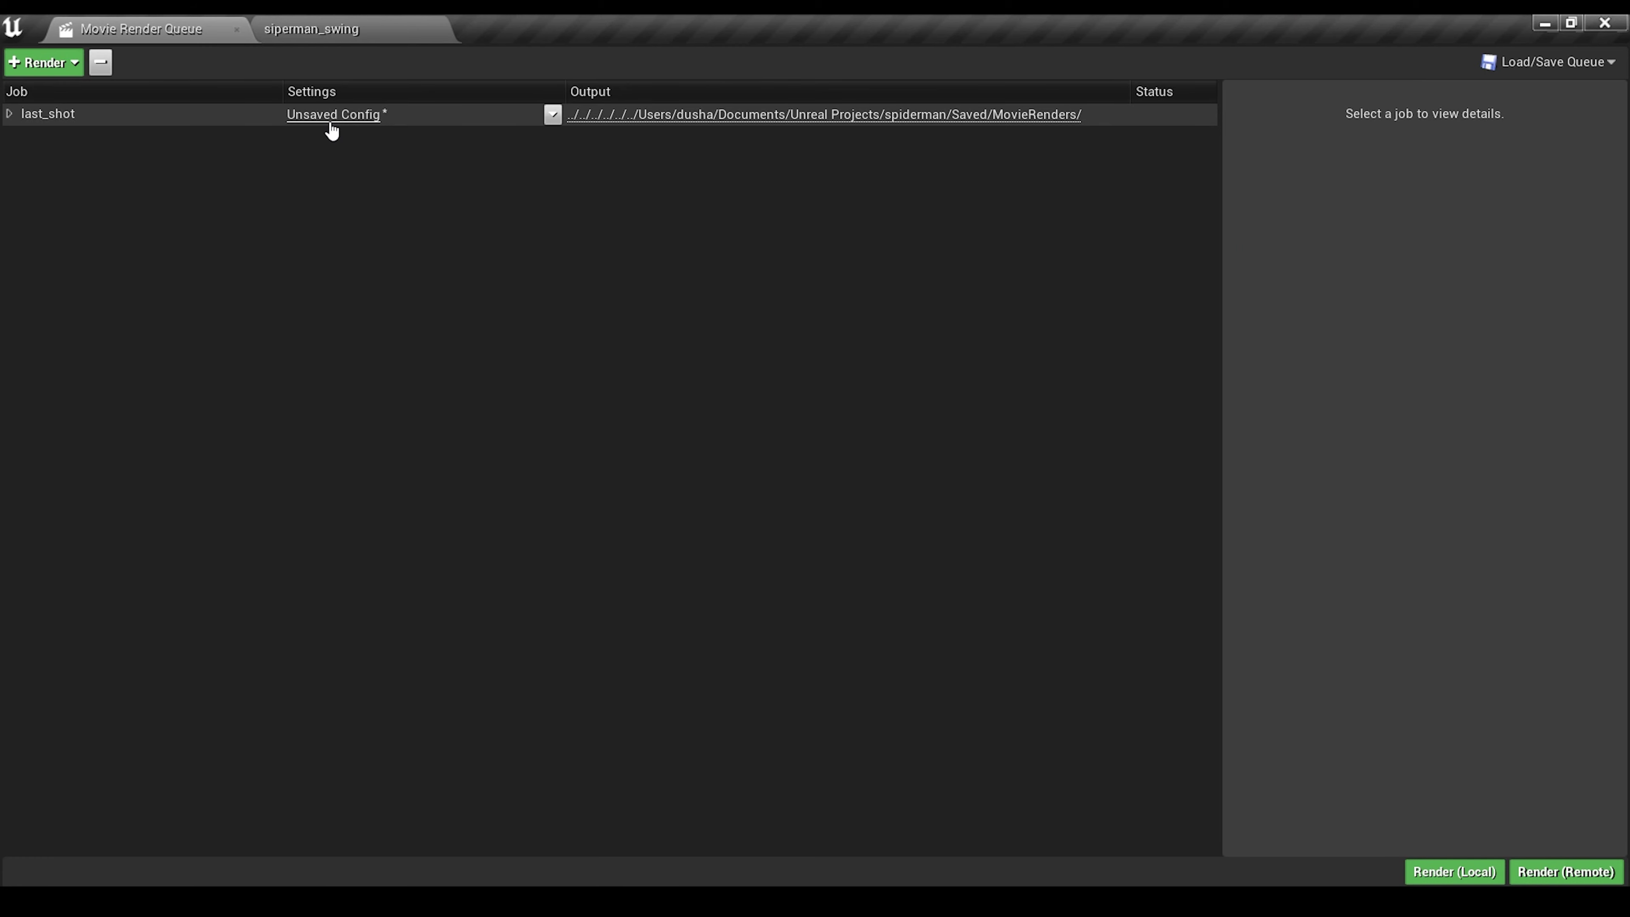
{"action": "left_click", "coordinate": [363, 125]}
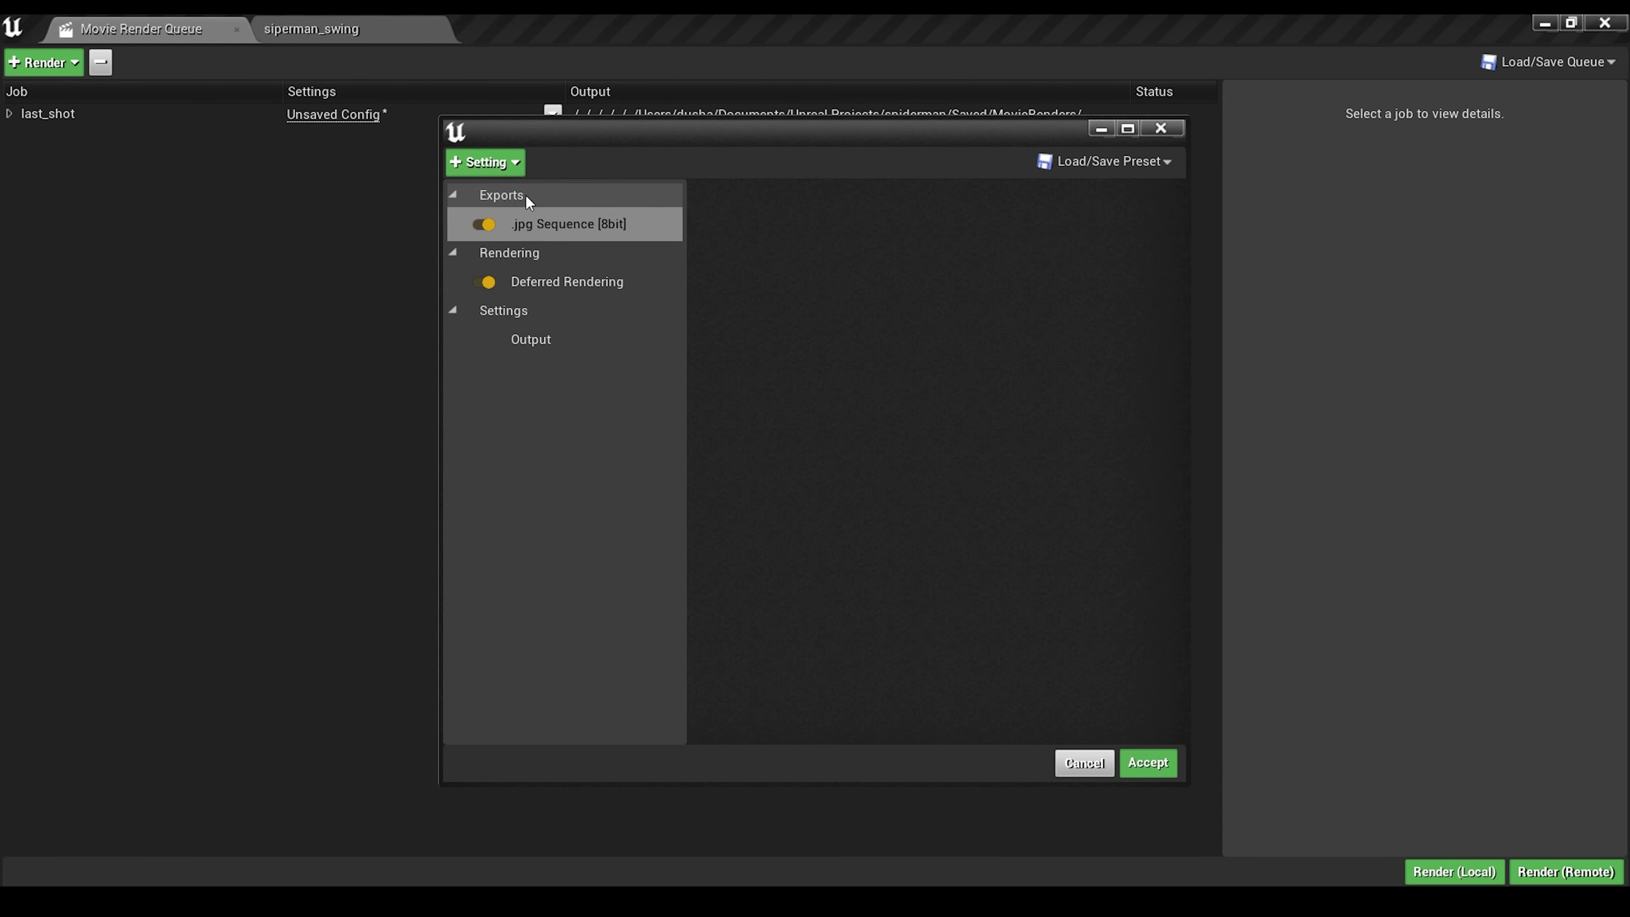
{"action": "left_click", "coordinate": [566, 223]}
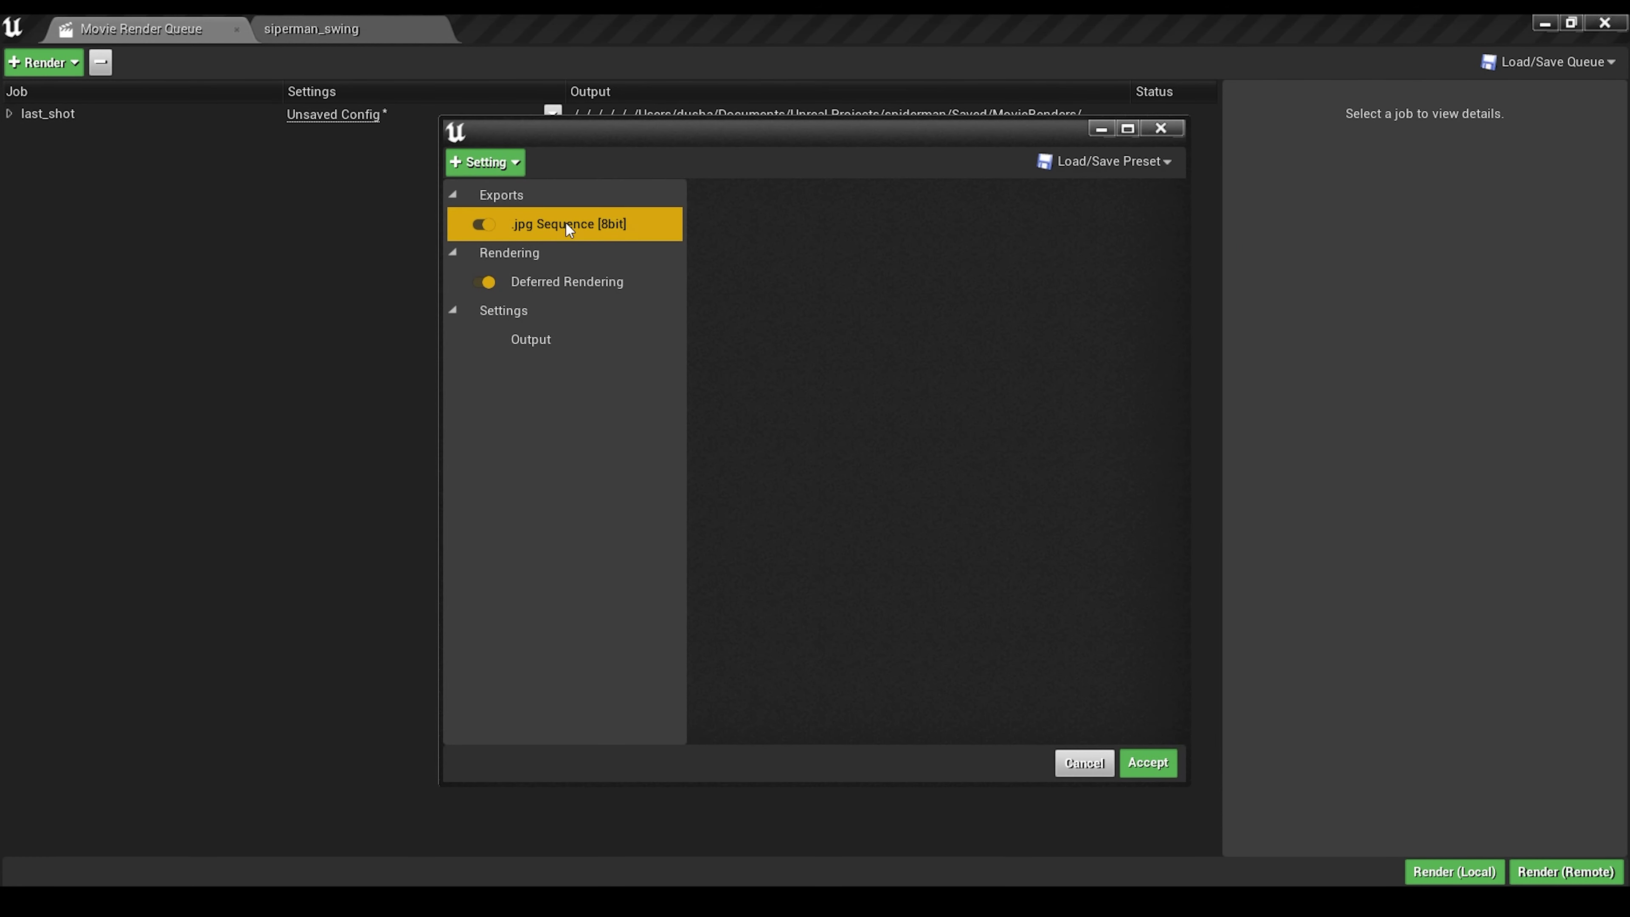
{"action": "key", "text": "Delete"}
{"action": "left_click", "coordinate": [498, 168]}
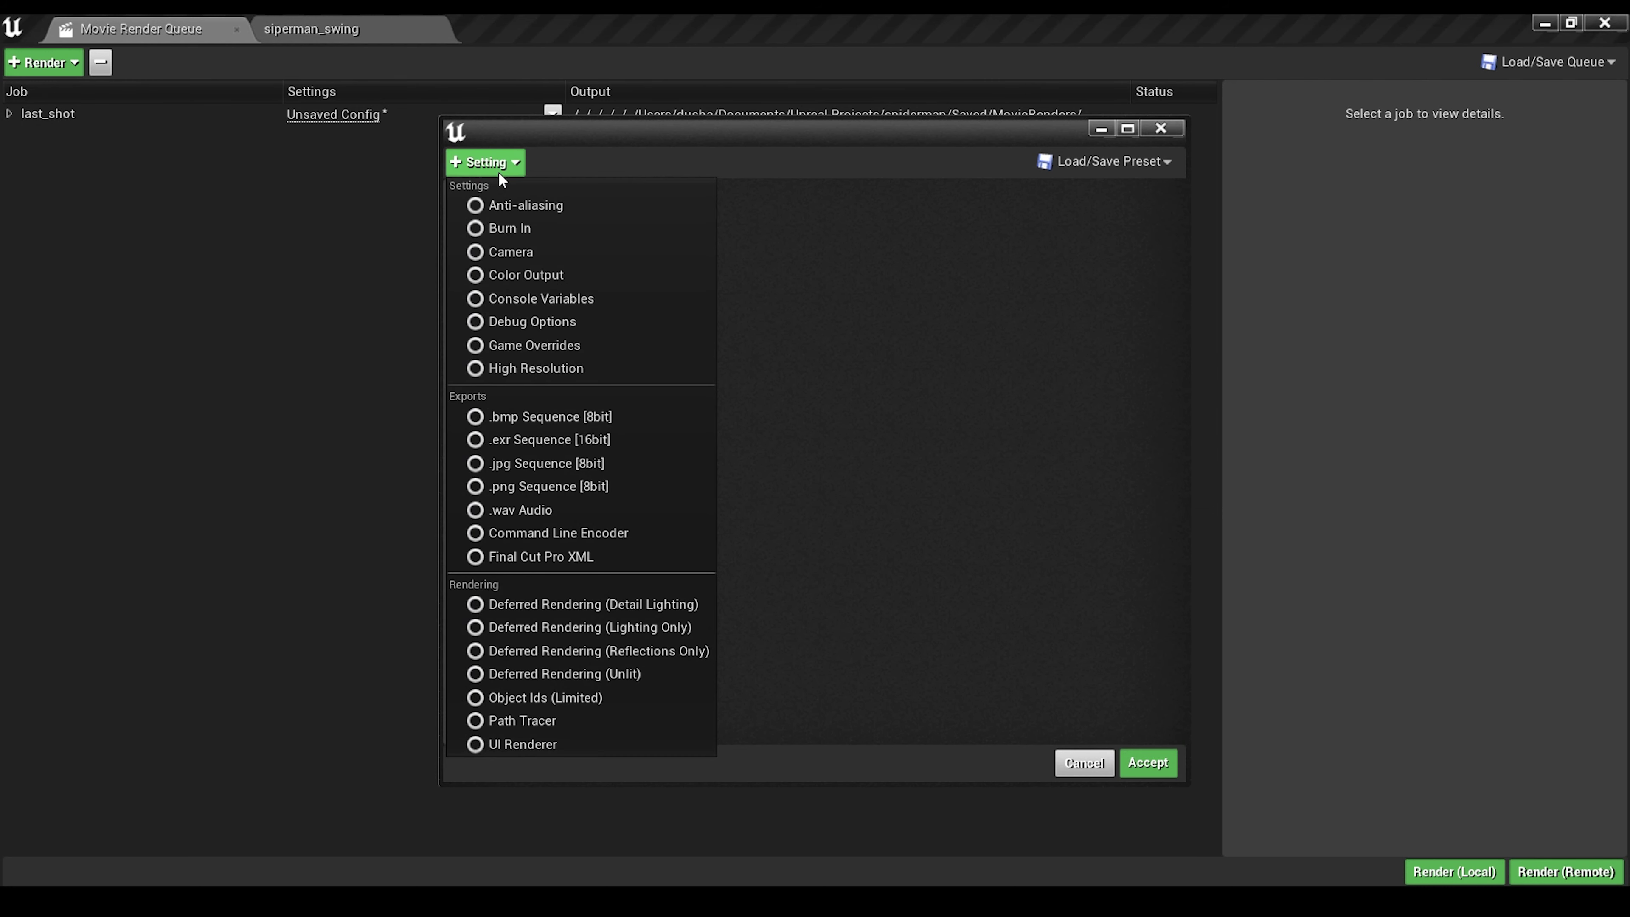
{"action": "left_click", "coordinate": [523, 485]}
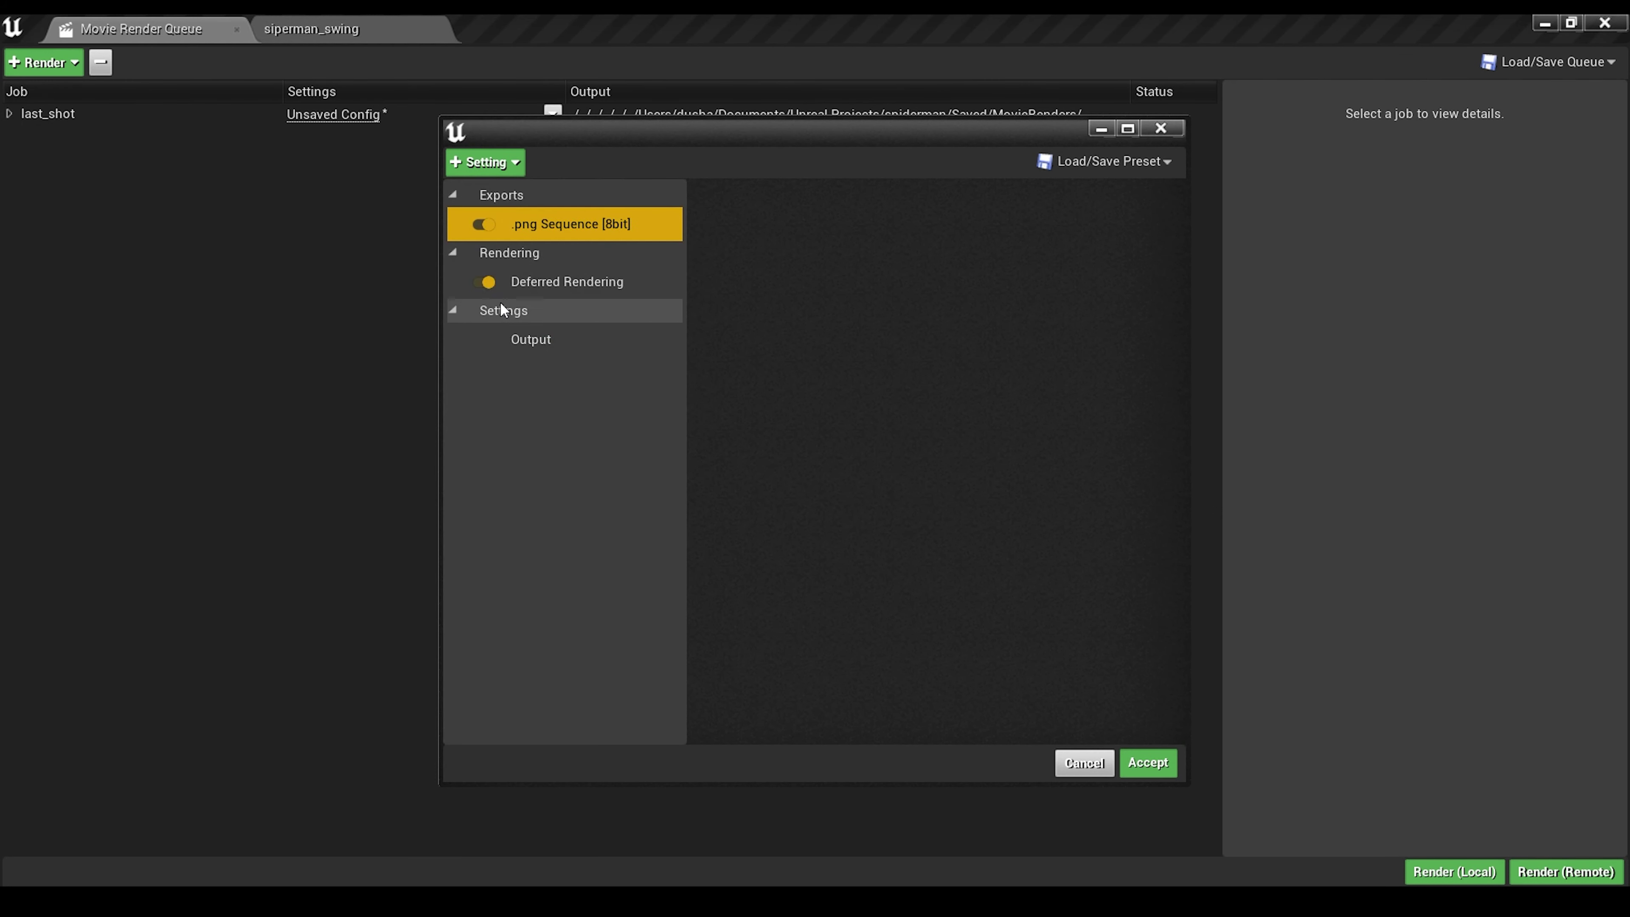
Add the Anti-aliasing and High Resolution settings to the last_shot render configuration.
{"action": "left_click", "coordinate": [485, 161]}
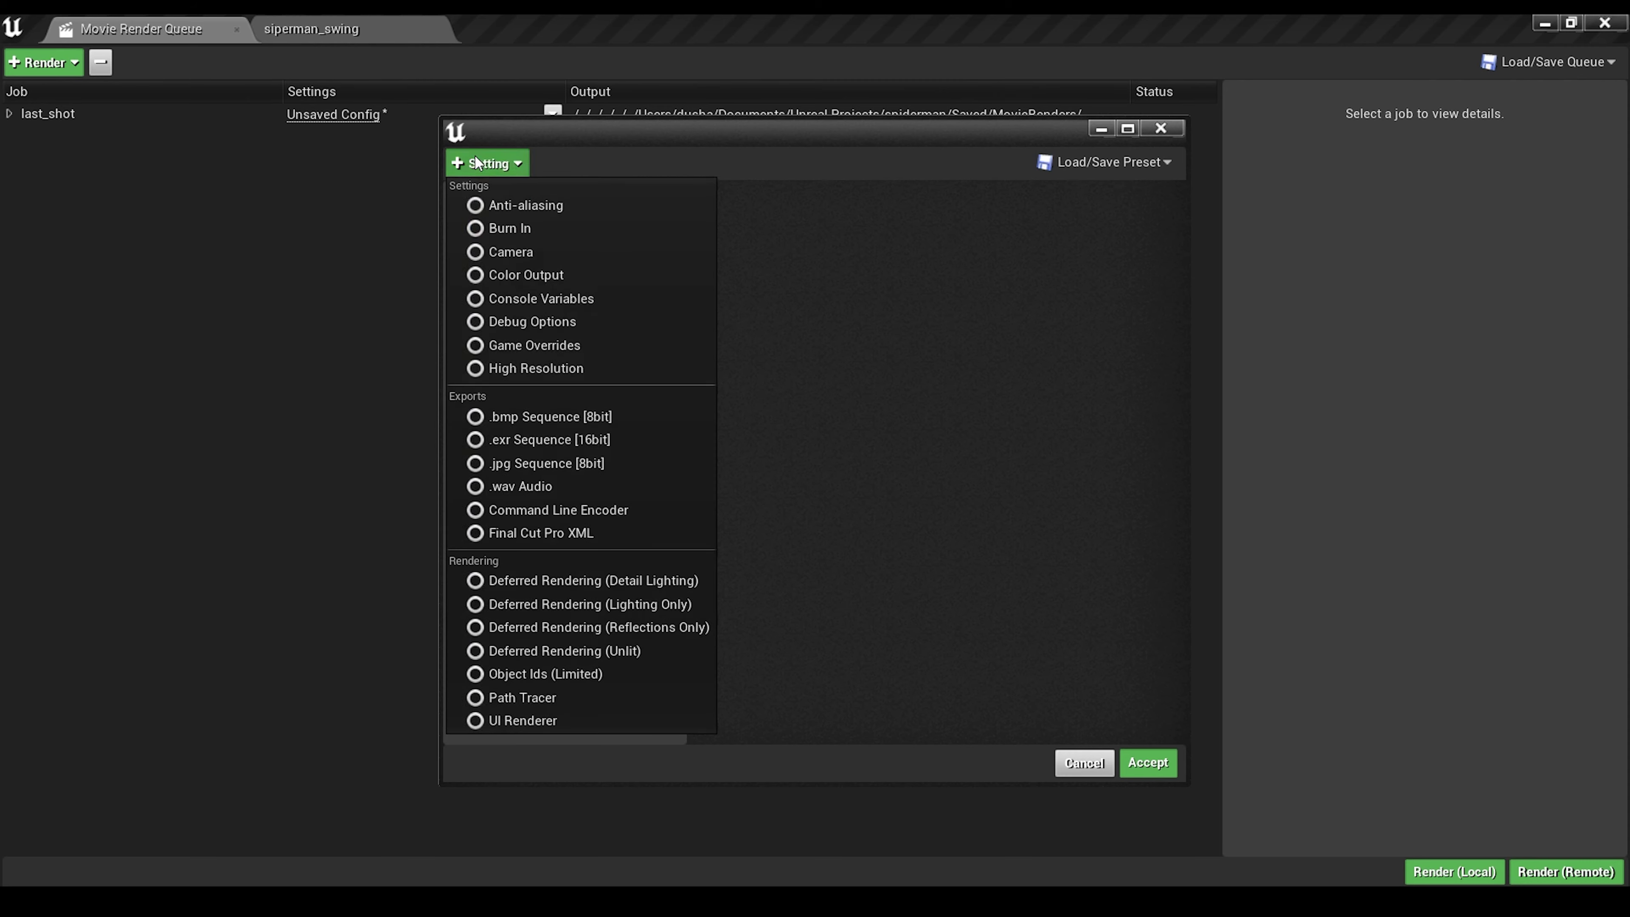
{"action": "left_click", "coordinate": [520, 205]}
{"action": "left_click", "coordinate": [507, 169]}
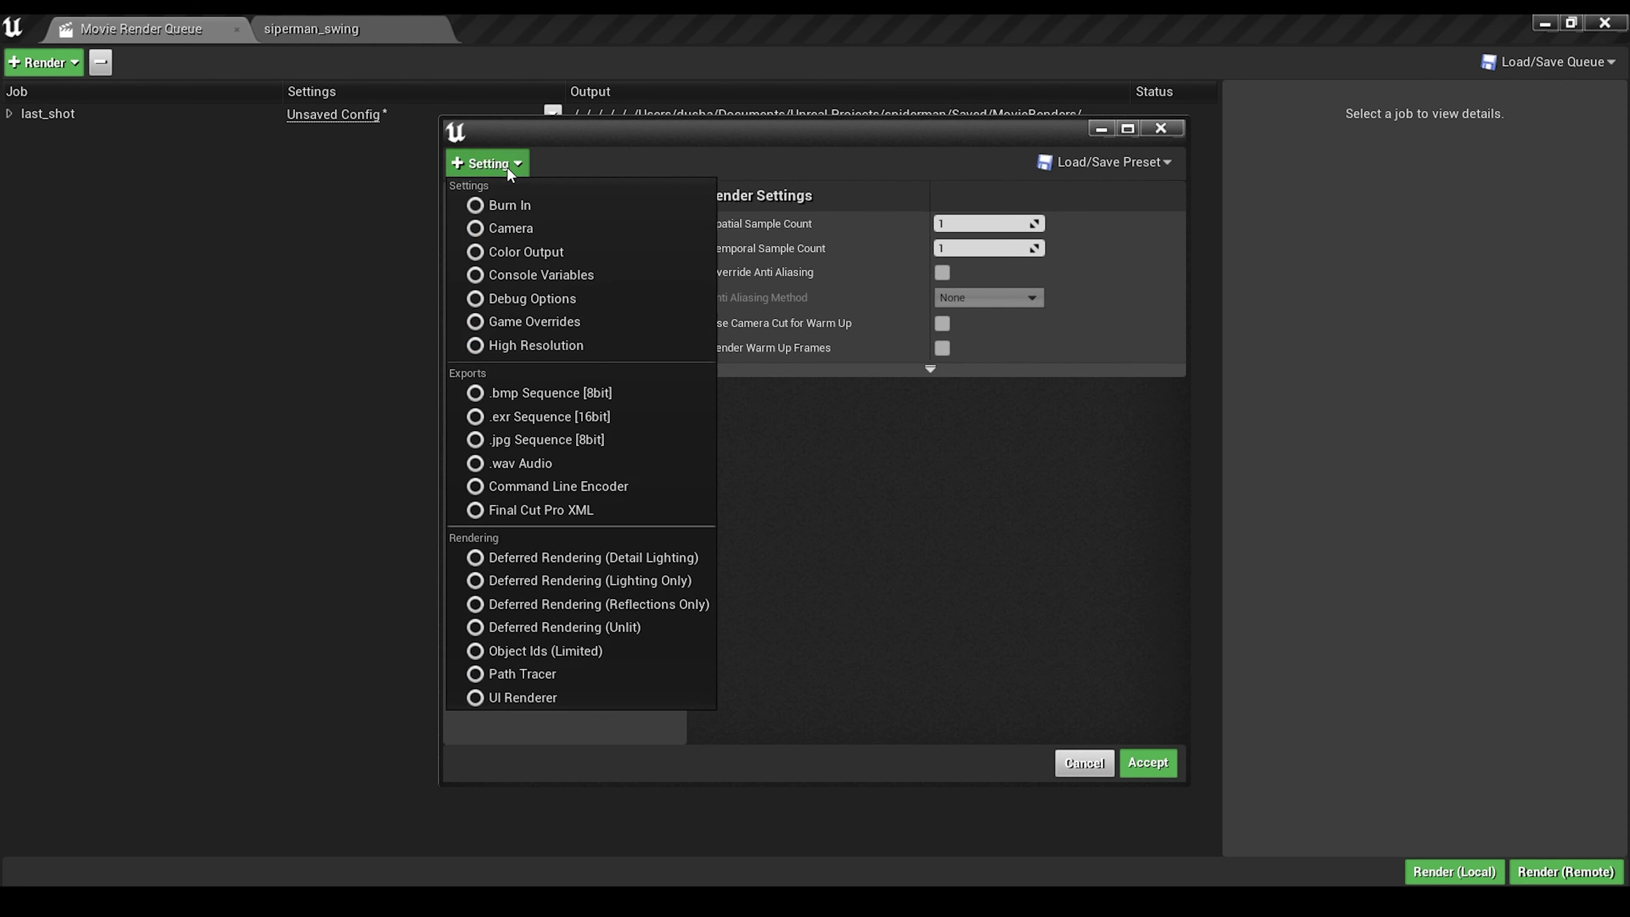
{"action": "left_click", "coordinate": [537, 345]}
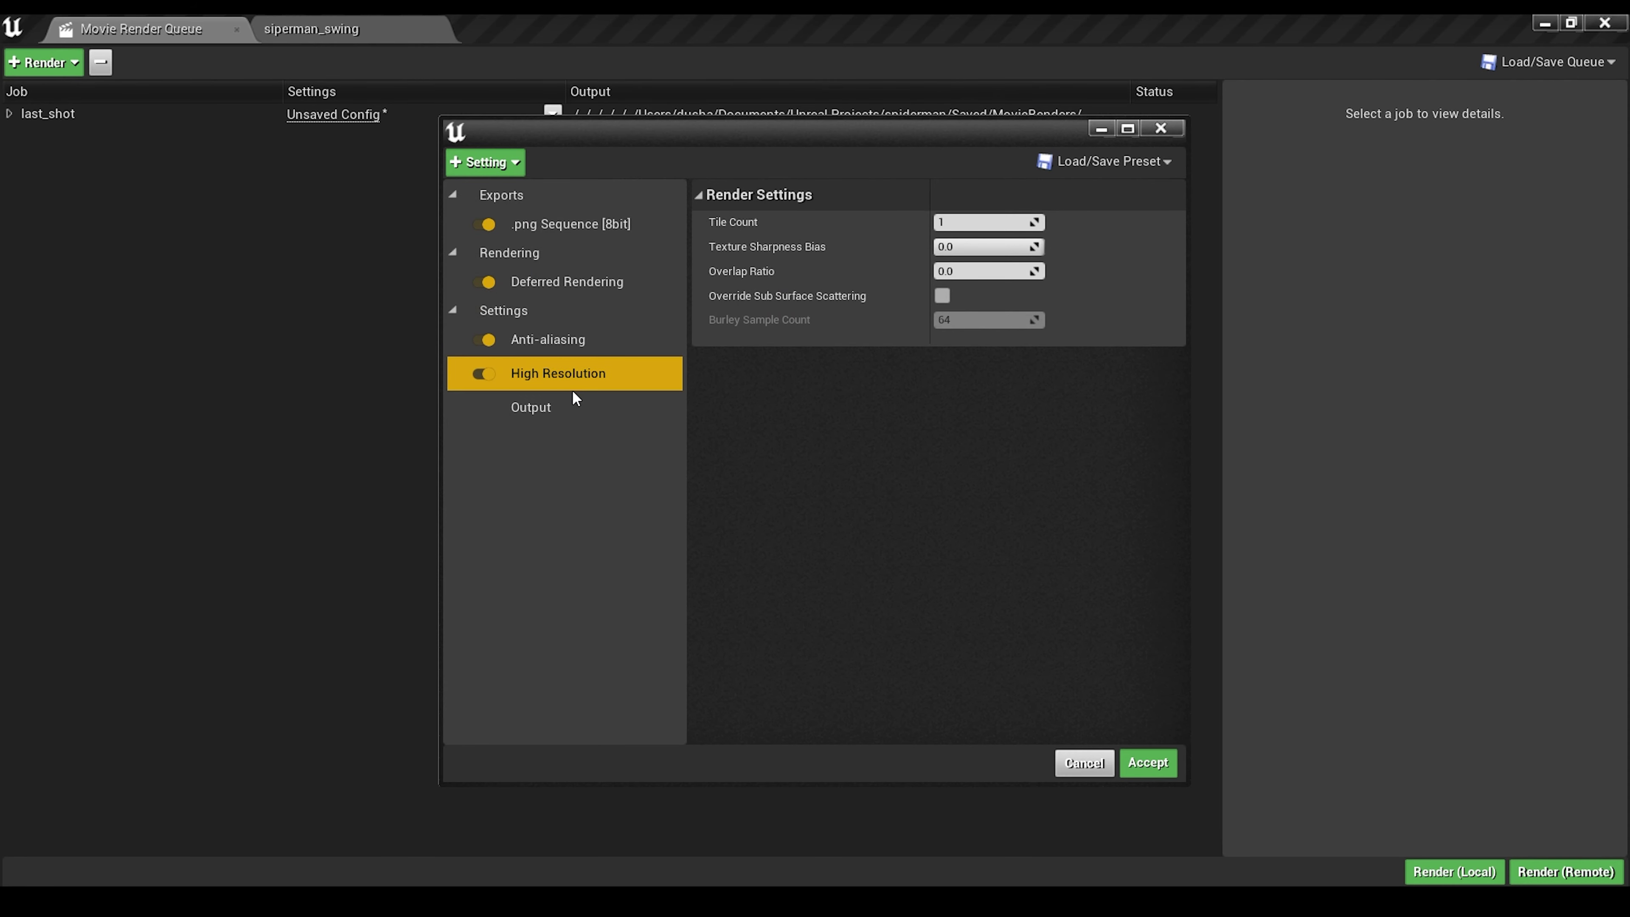
Review the output settings of the last_shot job, accept the configuration, and start a local render.
{"action": "left_click", "coordinate": [572, 395]}
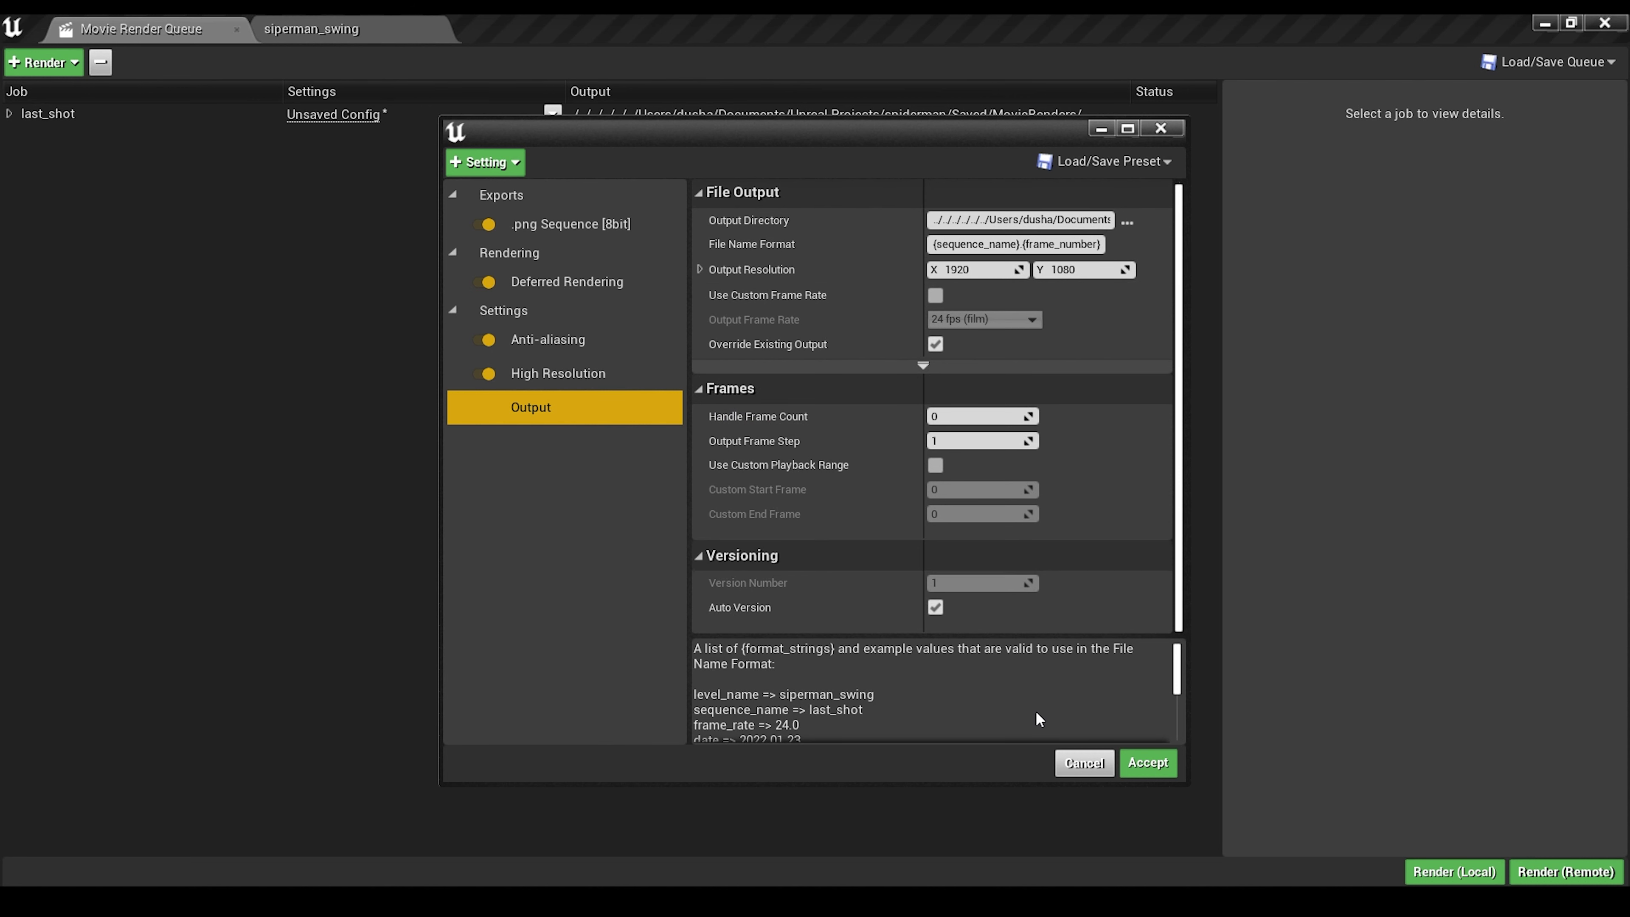
{"action": "left_click", "coordinate": [1149, 763]}
{"action": "left_click", "coordinate": [1454, 872]}
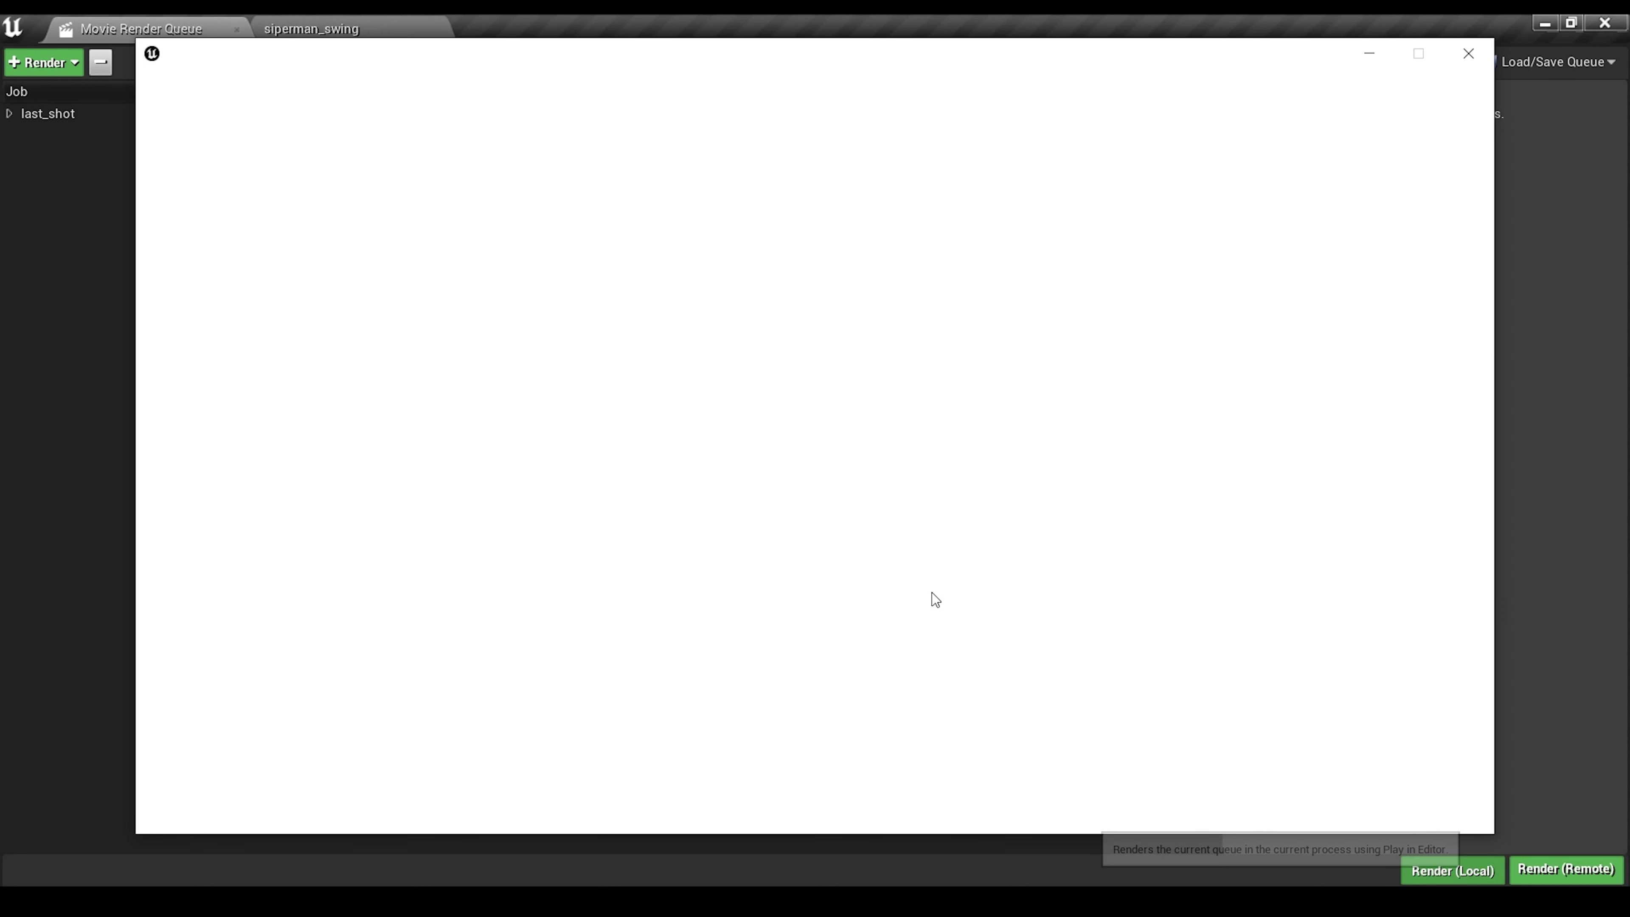